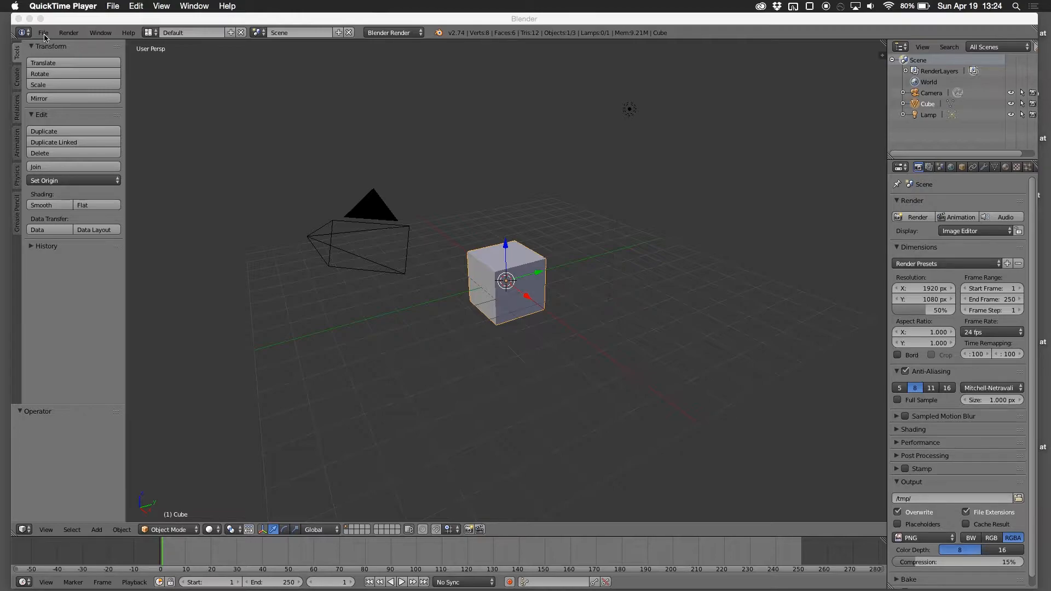
# Step: Open the user preferences, save the user settings with their current input options, and close the preferences window
pyautogui.click(44, 36)
pyautogui.click(44, 36)
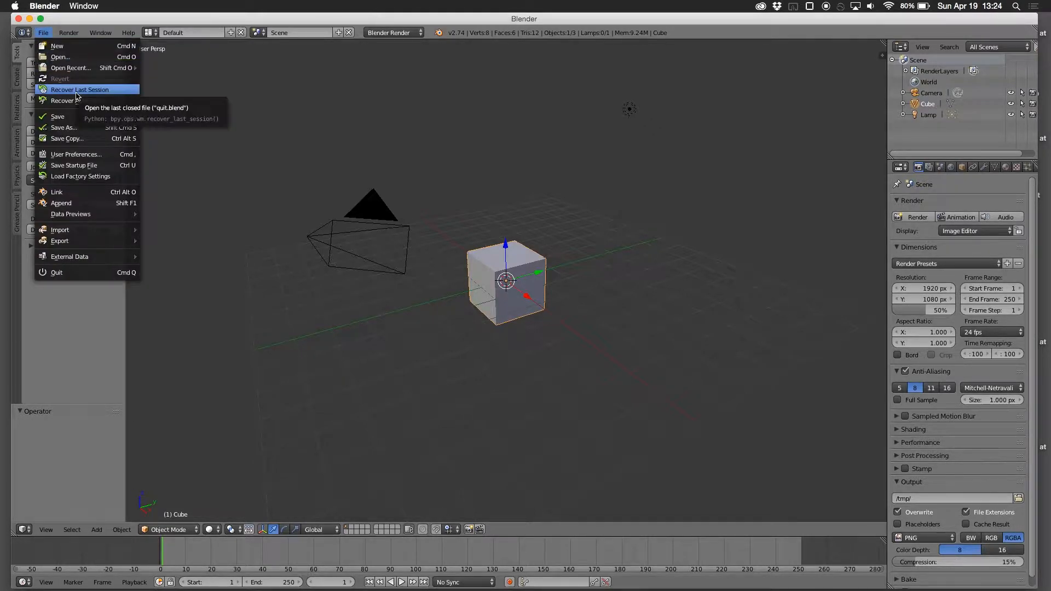
pyautogui.click(82, 155)
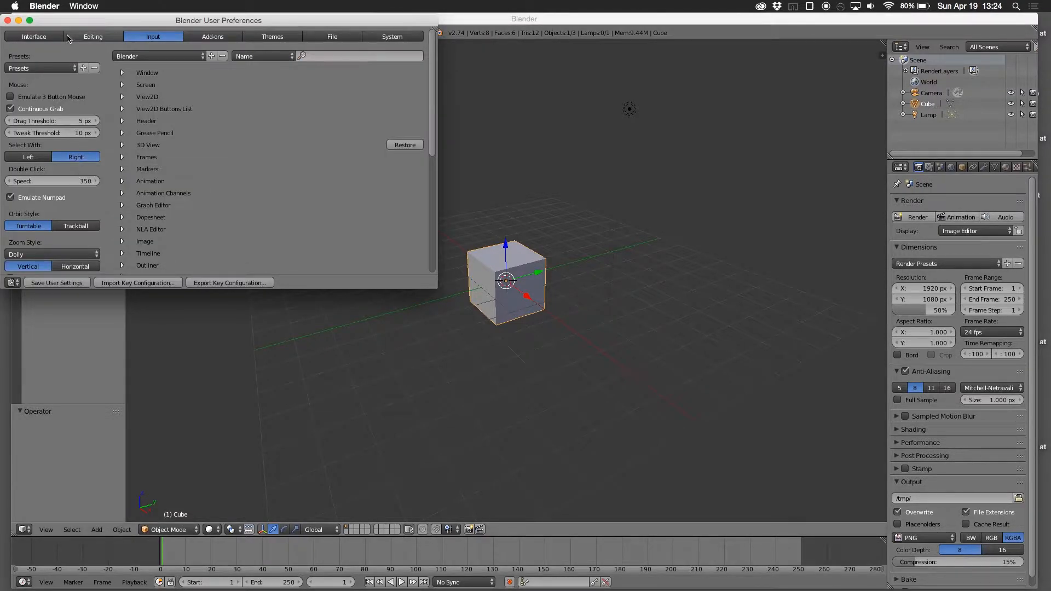
pyautogui.moveTo(82, 20); pyautogui.dragTo(133, 64)
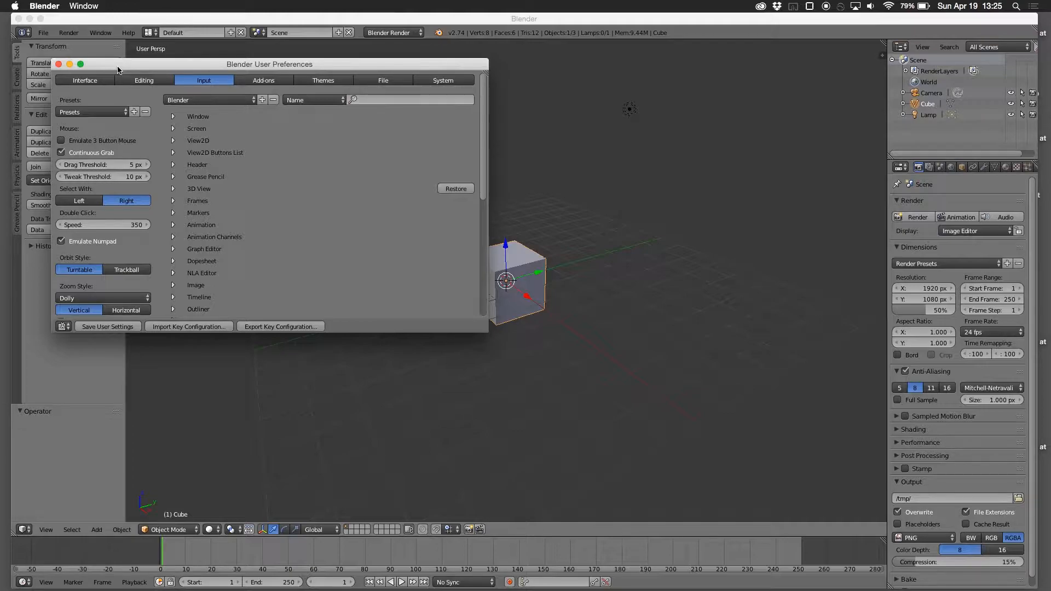
pyautogui.click(96, 327)
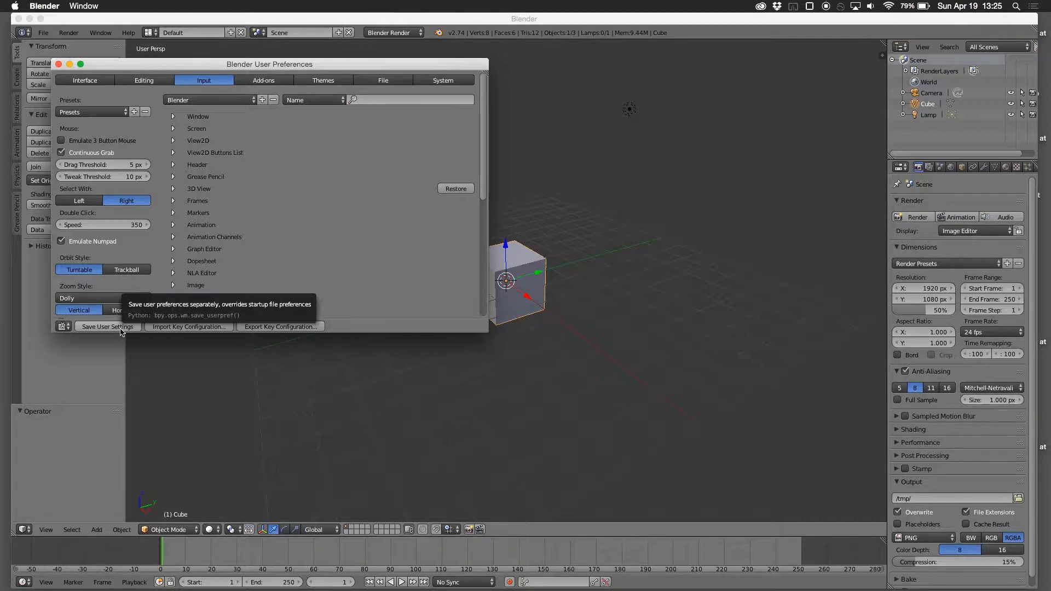
pyautogui.click(58, 64)
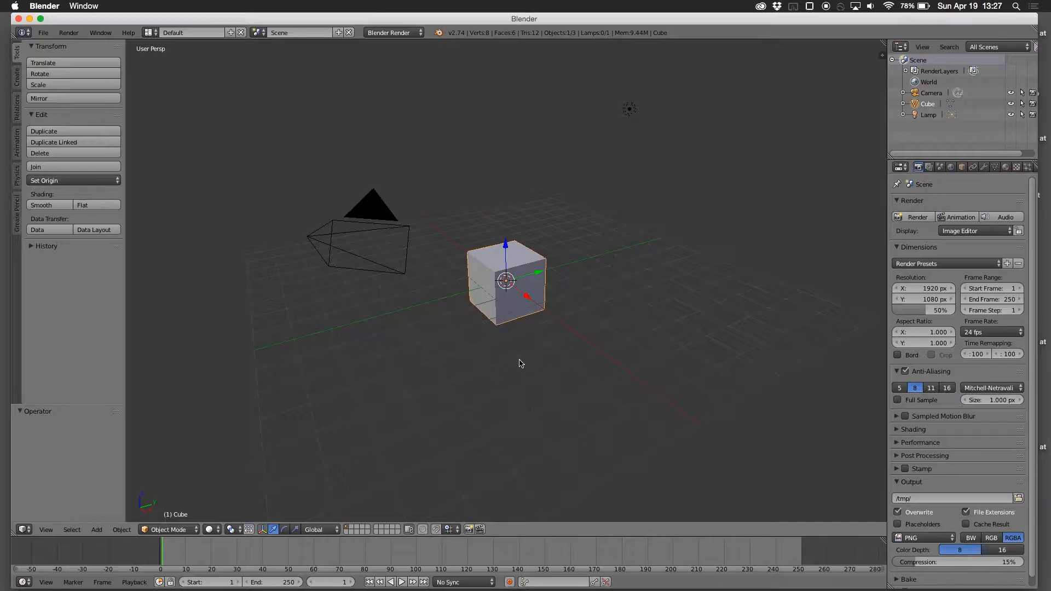
# Step: Orbit and pan around the default cube to examine the scene from different angles
pyautogui.moveTo(520, 363)
pyautogui.mouseDown(button='middle')
pyautogui.moveTo(516, 352)
pyautogui.moveTo(551, 368)
pyautogui.moveTo(504, 357)
pyautogui.moveTo(539, 352)
pyautogui.moveTo(537, 363)
pyautogui.moveTo(514, 363)
pyautogui.moveTo(558, 343)
pyautogui.moveTo(568, 368)
pyautogui.moveTo(481, 371)
pyautogui.moveTo(519, 359)
pyautogui.moveTo(507, 352)
pyautogui.moveTo(500, 363)
pyautogui.moveTo(547, 359)
pyautogui.moveTo(490, 370)
pyautogui.moveTo(471, 394)
pyautogui.moveTo(508, 362)
pyautogui.mouseUp(button='middle')
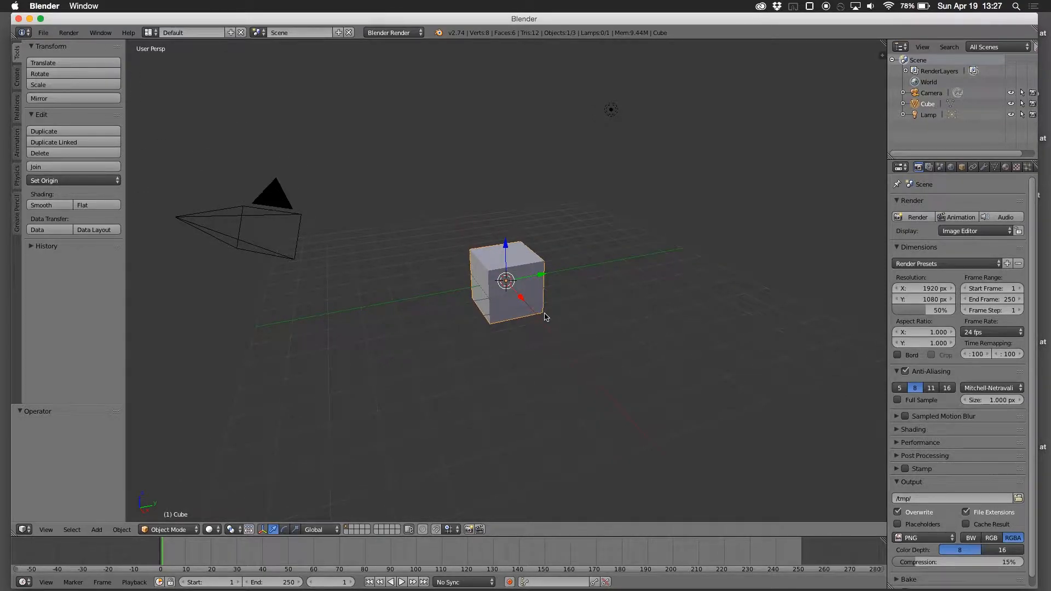
pyautogui.moveTo(545, 317)
pyautogui.mouseDown(button='middle')
pyautogui.moveTo(542, 300)
pyautogui.moveTo(549, 319)
pyautogui.moveTo(504, 322)
pyautogui.moveTo(584, 286)
pyautogui.moveTo(546, 274)
pyautogui.moveTo(544, 295)
pyautogui.moveTo(605, 305)
pyautogui.moveTo(532, 305)
pyautogui.moveTo(546, 296)
pyautogui.mouseUp(button='middle')
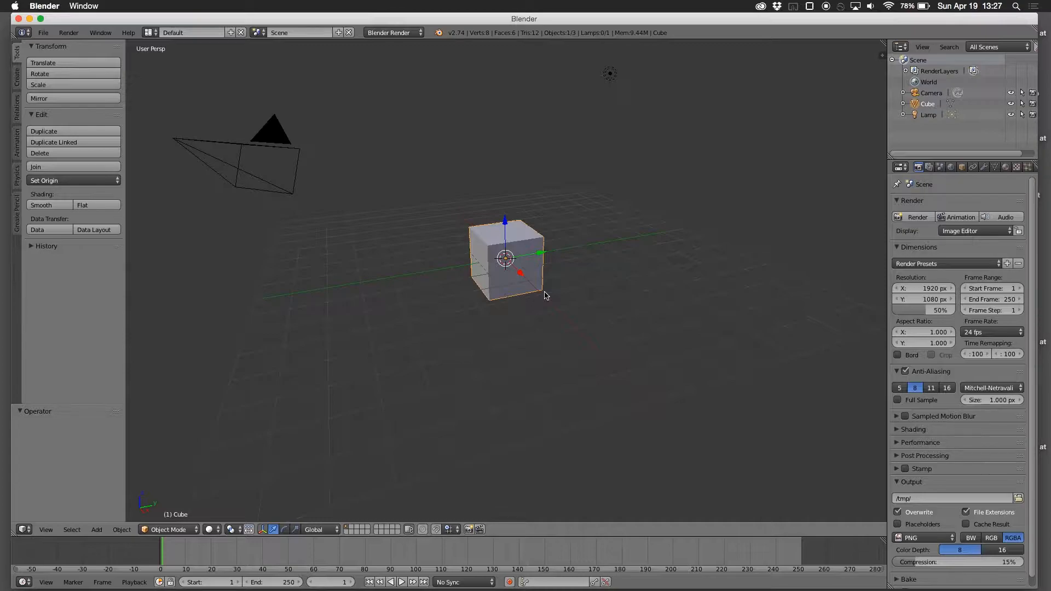
pyautogui.moveTo(544, 295)
pyautogui.mouseDown(button='middle')
pyautogui.moveTo(544, 311)
pyautogui.moveTo(547, 298)
pyautogui.mouseUp(button='middle')
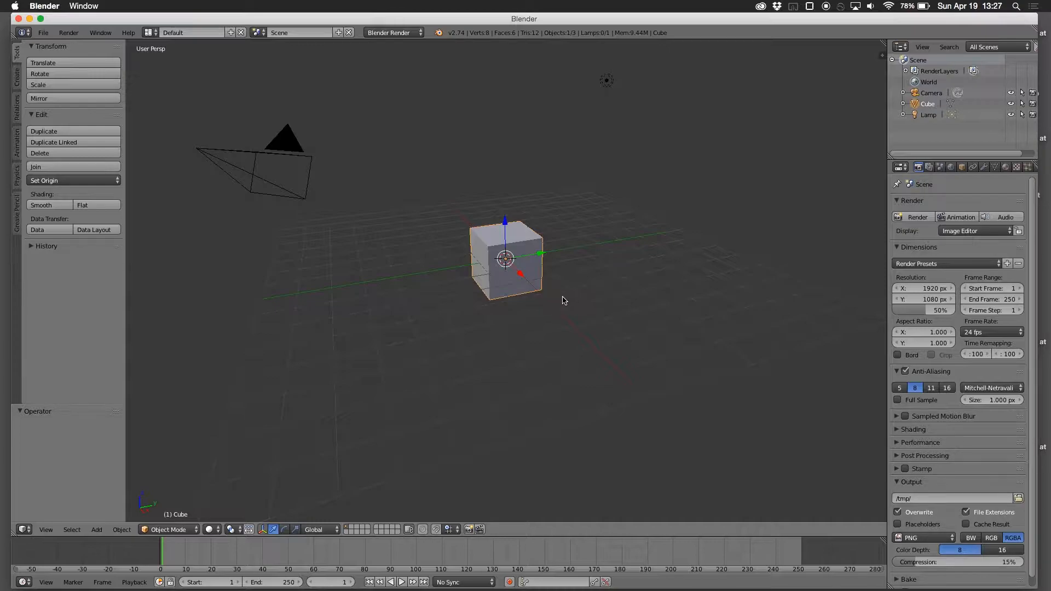
pyautogui.moveTo(567, 361); pyautogui.dragTo(542, 318, button='middle')
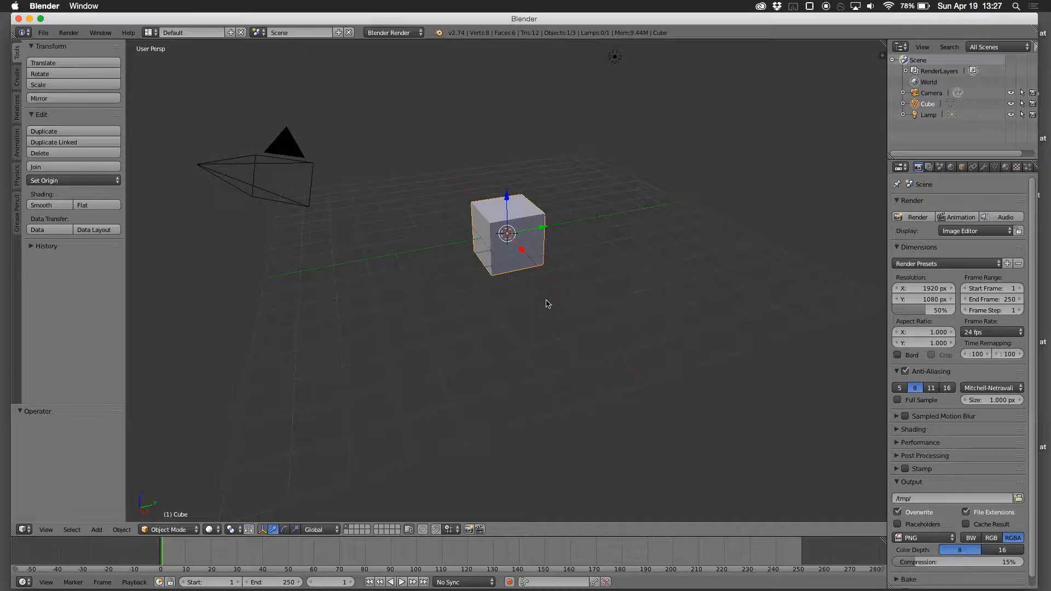
pyautogui.moveTo(549, 302); pyautogui.dragTo(552, 301, button='middle')
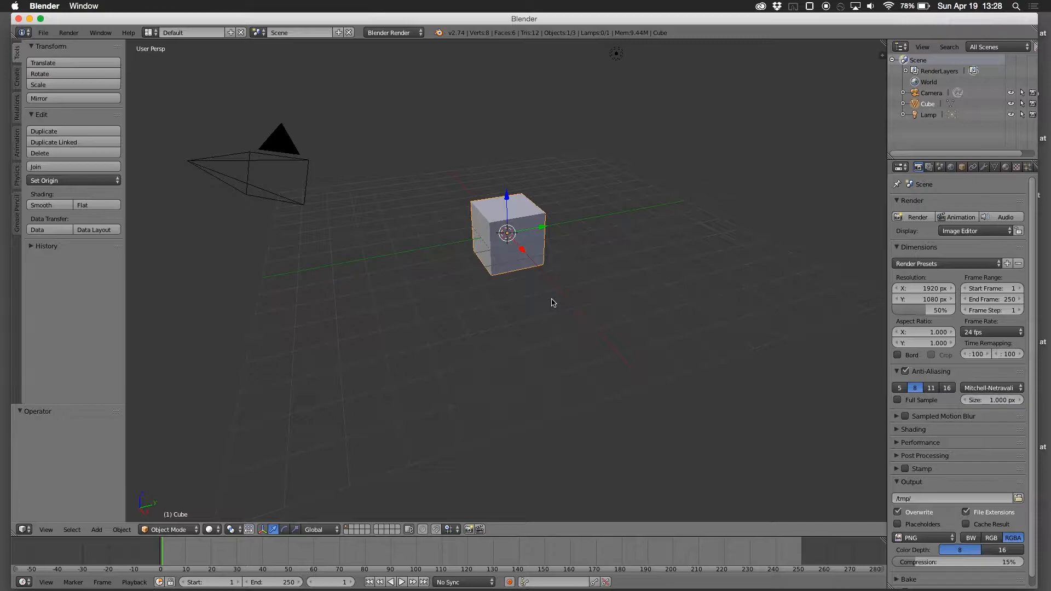
pyautogui.moveTo(556, 291); pyautogui.dragTo(570, 296, button='middle')
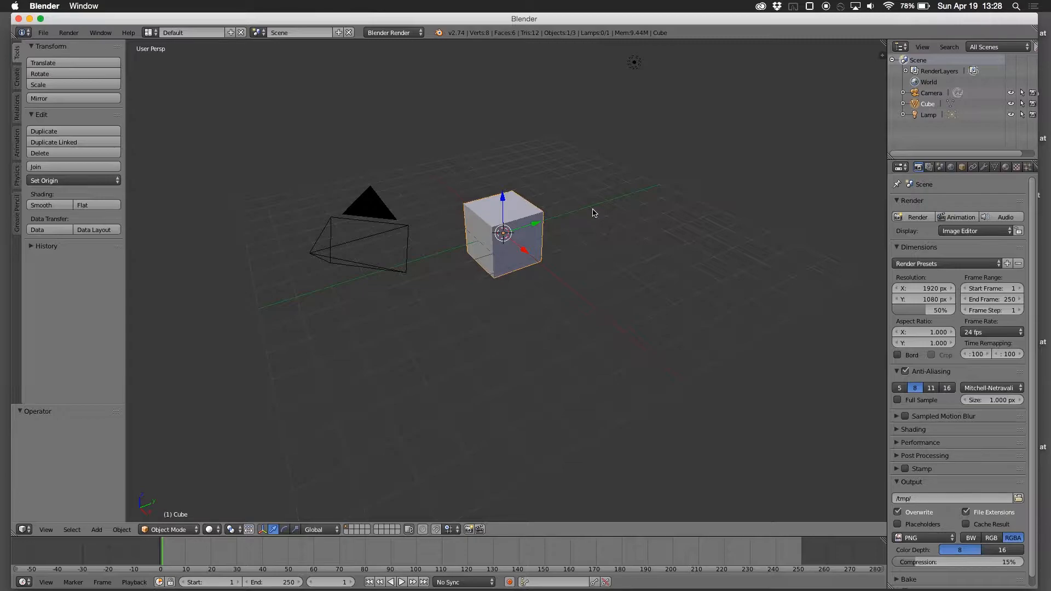
# Step: View the cube from the front, right side and top, and return to an angled perspective view
pyautogui.press('KP_1')
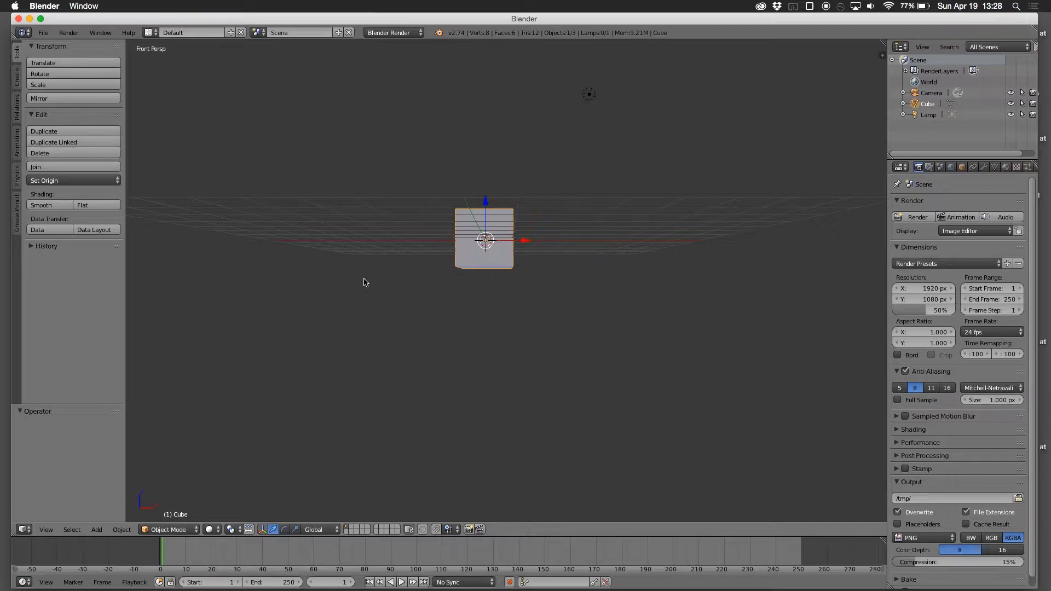
pyautogui.press('KP_3')
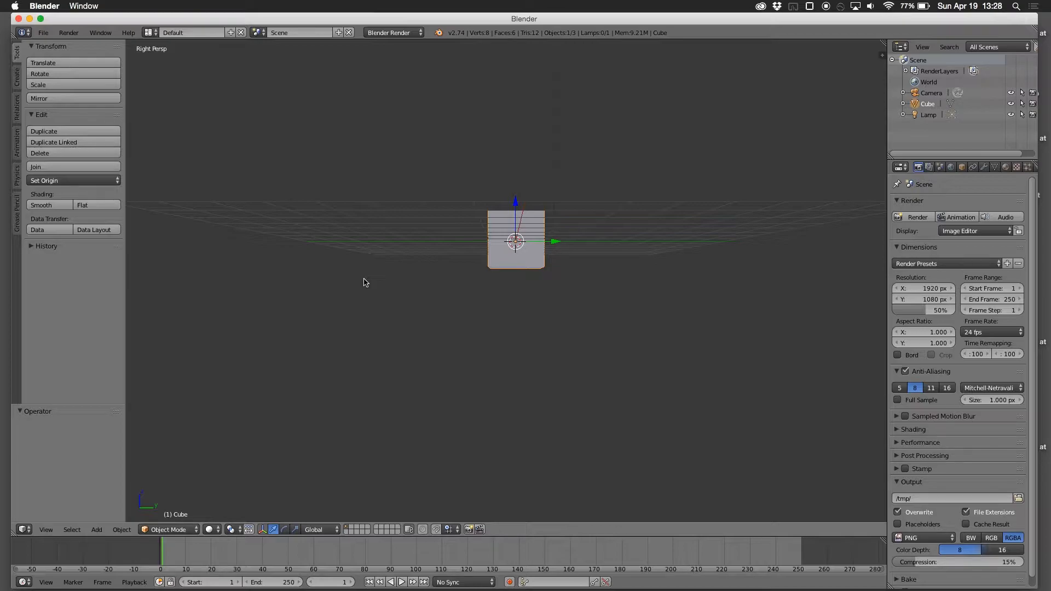
pyautogui.press('KP_7')
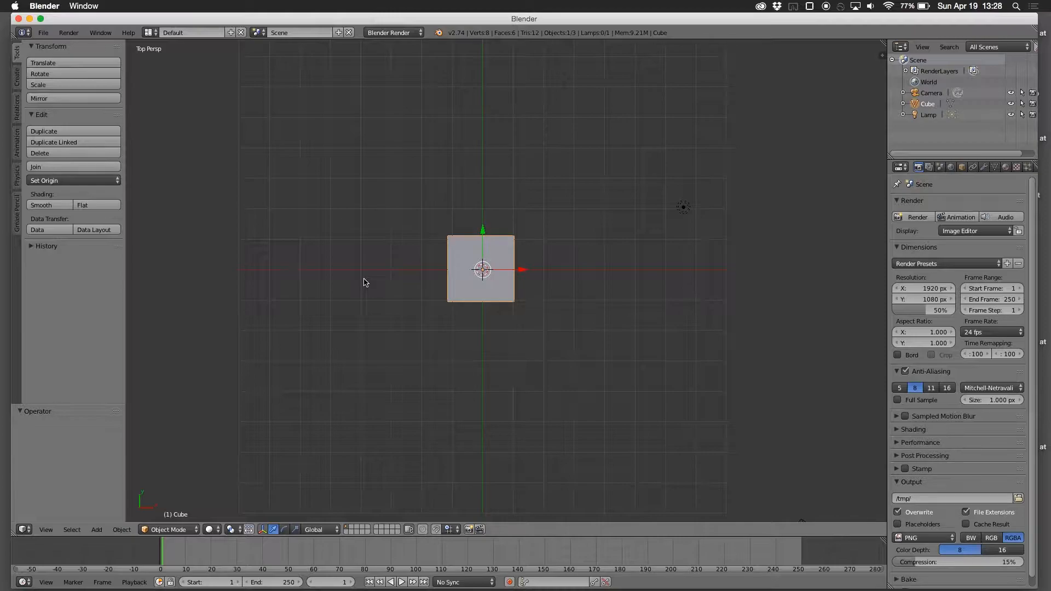
pyautogui.moveTo(406, 290); pyautogui.dragTo(430, 198, button='middle')
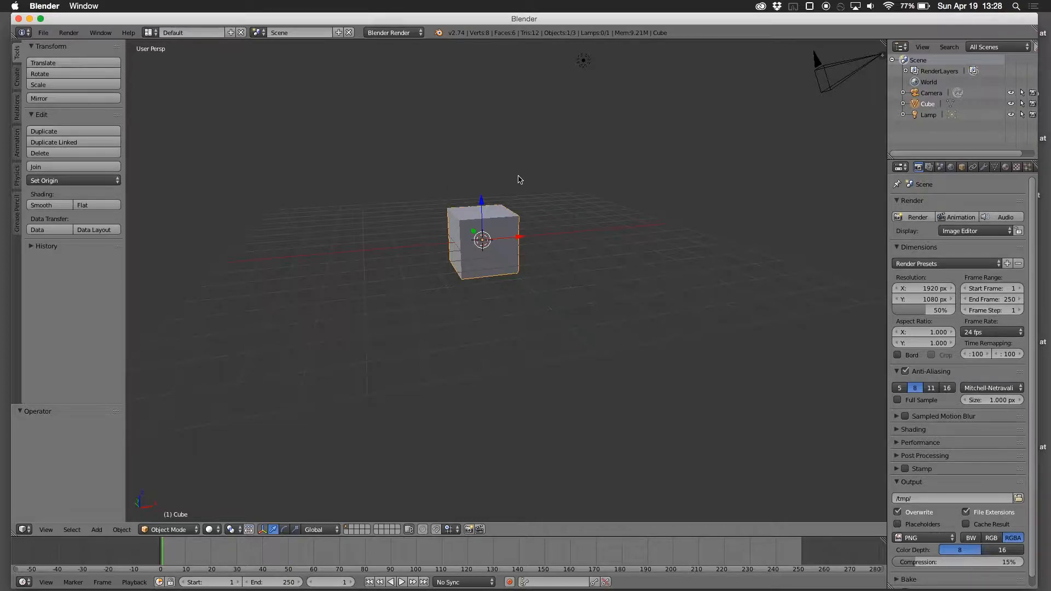
pyautogui.moveTo(520, 180)
pyautogui.mouseDown(button='middle')
pyautogui.moveTo(520, 206)
pyautogui.moveTo(530, 196)
pyautogui.mouseUp(button='middle')
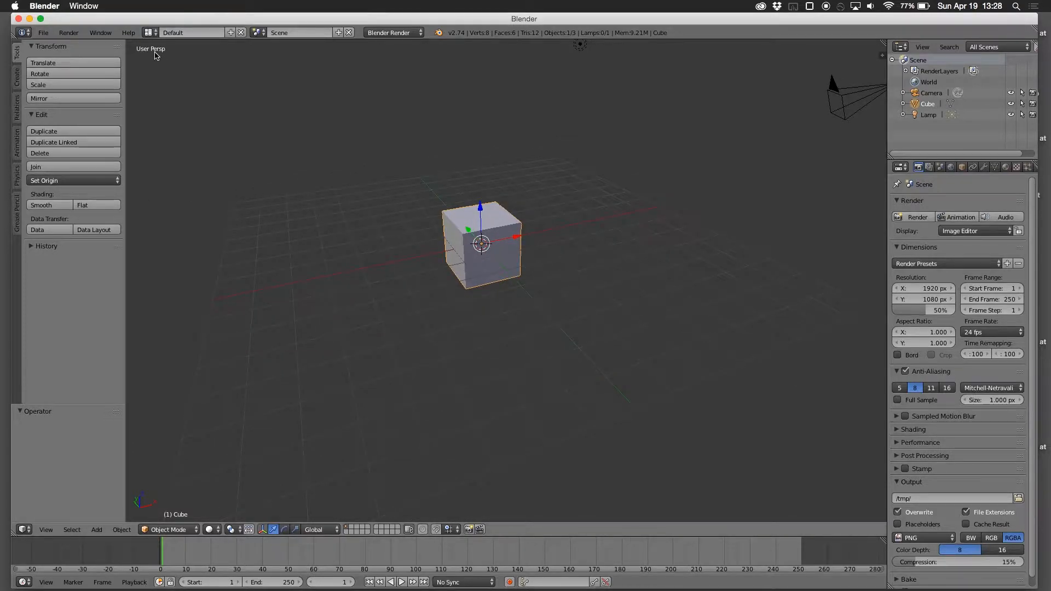
pyautogui.moveTo(414, 232)
pyautogui.mouseDown(button='middle')
pyautogui.moveTo(403, 239)
pyautogui.moveTo(414, 230)
pyautogui.mouseUp(button='middle')
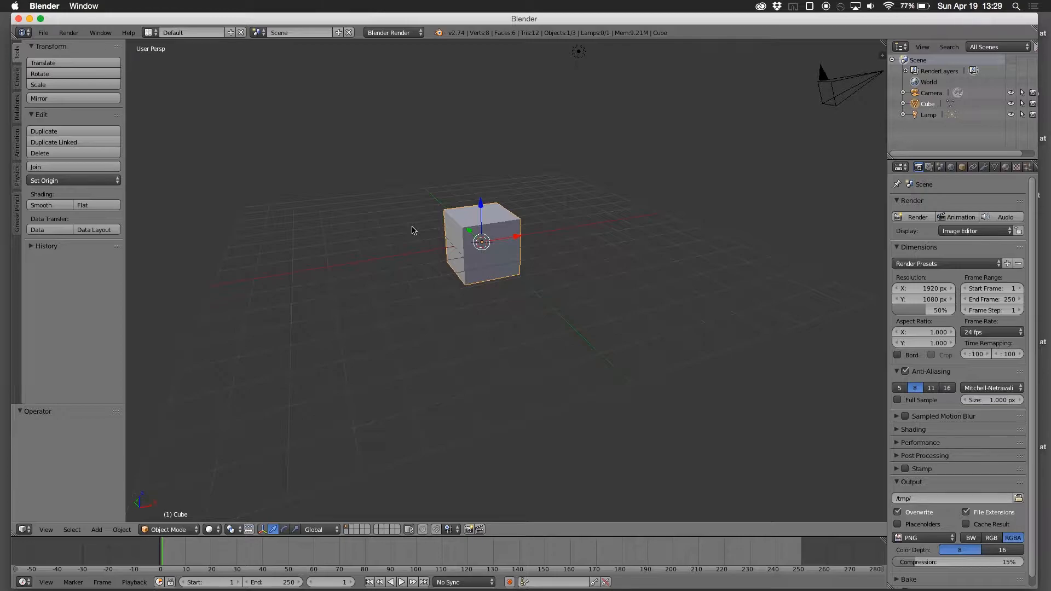
pyautogui.moveTo(510, 229); pyautogui.dragTo(517, 222, button='middle')
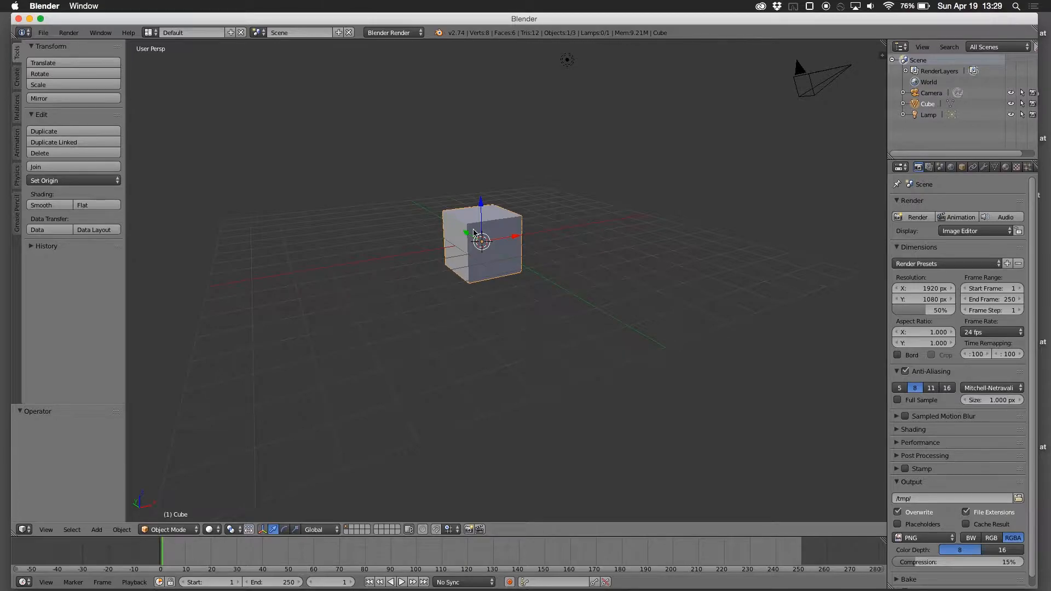
# Step: Toggle the 3D view repeatedly between perspective and orthographic projection, leaving it in orthographic
pyautogui.press('KP_5')
pyautogui.press('KP_5')
pyautogui.press('KP_5')
pyautogui.press('KP_5')
pyautogui.press('KP_5')
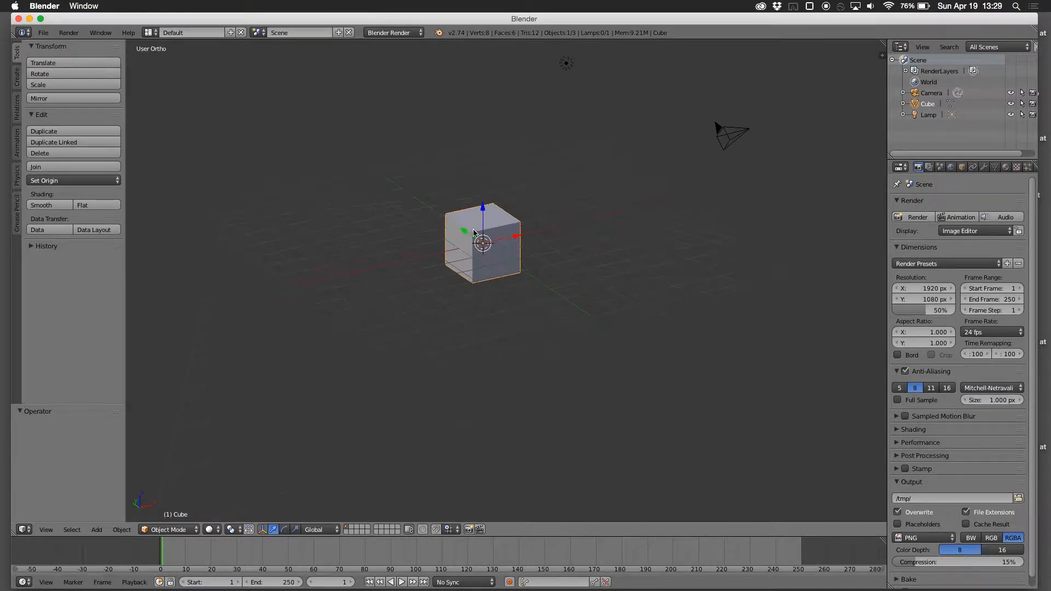
pyautogui.press('KP_5')
pyautogui.press('KP_5')
pyautogui.press('KP_5')
pyautogui.press('KP_5')
pyautogui.press('KP_5')
pyautogui.press('KP_5')
pyautogui.press('KP_5')
pyautogui.press('KP_5')
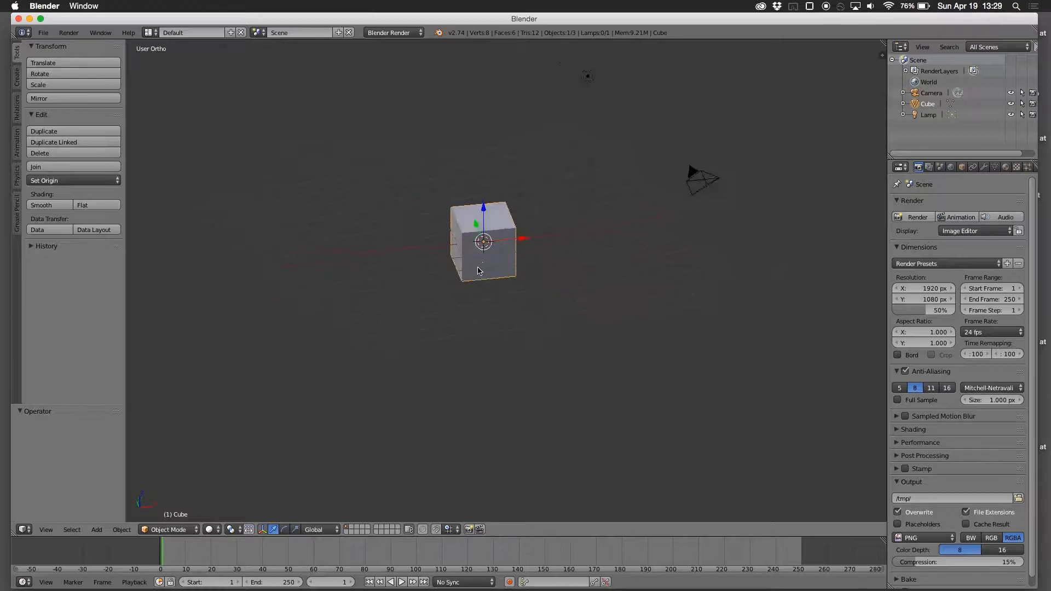
pyautogui.moveTo(507, 246); pyautogui.dragTo(508, 254, button='middle')
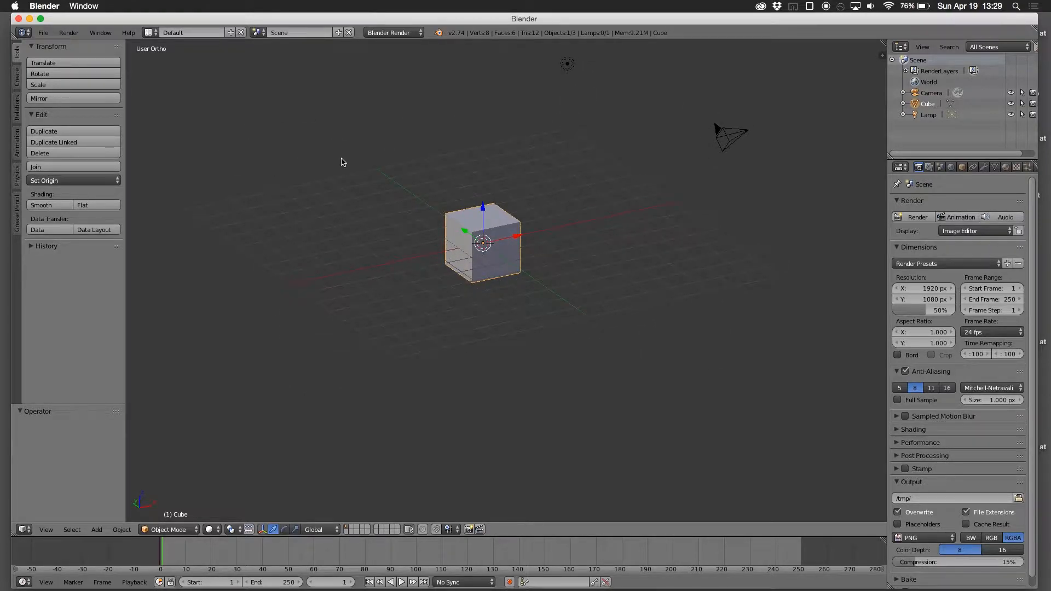
pyautogui.moveTo(464, 264)
pyautogui.mouseDown(button='middle')
pyautogui.moveTo(429, 272)
pyautogui.moveTo(438, 287)
pyautogui.moveTo(446, 249)
pyautogui.moveTo(477, 279)
pyautogui.mouseUp(button='middle')
pyautogui.press('KP_5')
pyautogui.press('KP_5')
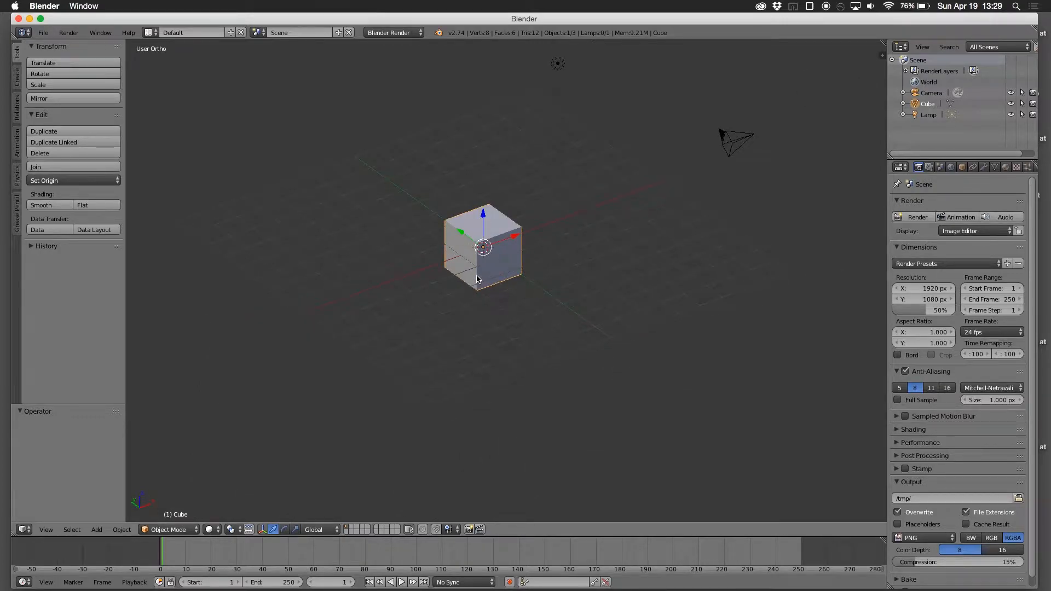
# Step: Select the camera, cube and lamp one after another in the scene's object list, ending with the lamp
pyautogui.moveTo(600, 317); pyautogui.dragTo(622, 286, button='middle')
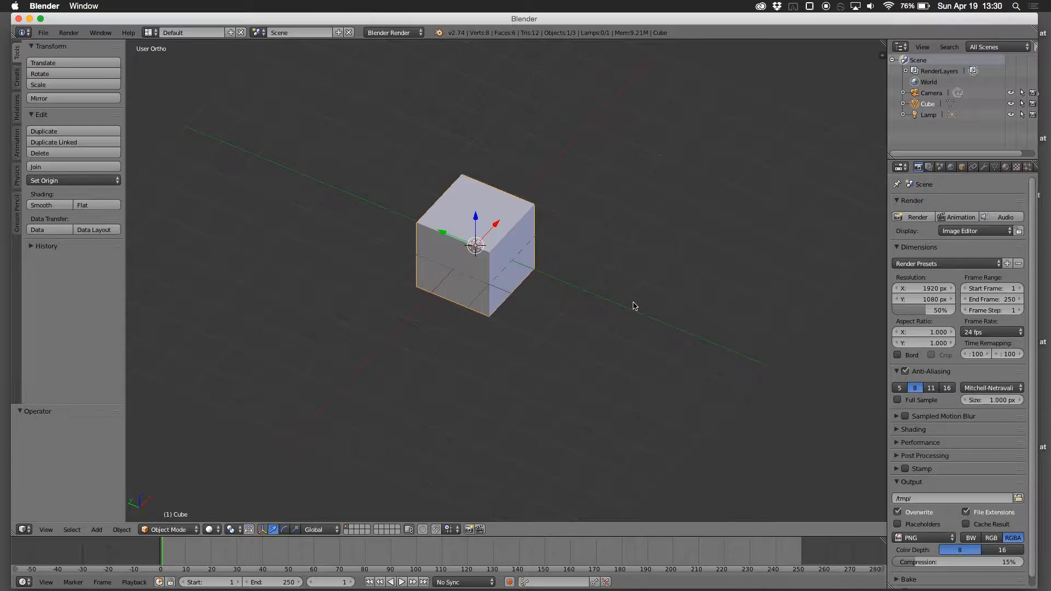
pyautogui.moveTo(384, 242); pyautogui.dragTo(387, 222, button='middle')
pyautogui.scroll(-4, 387, 222)
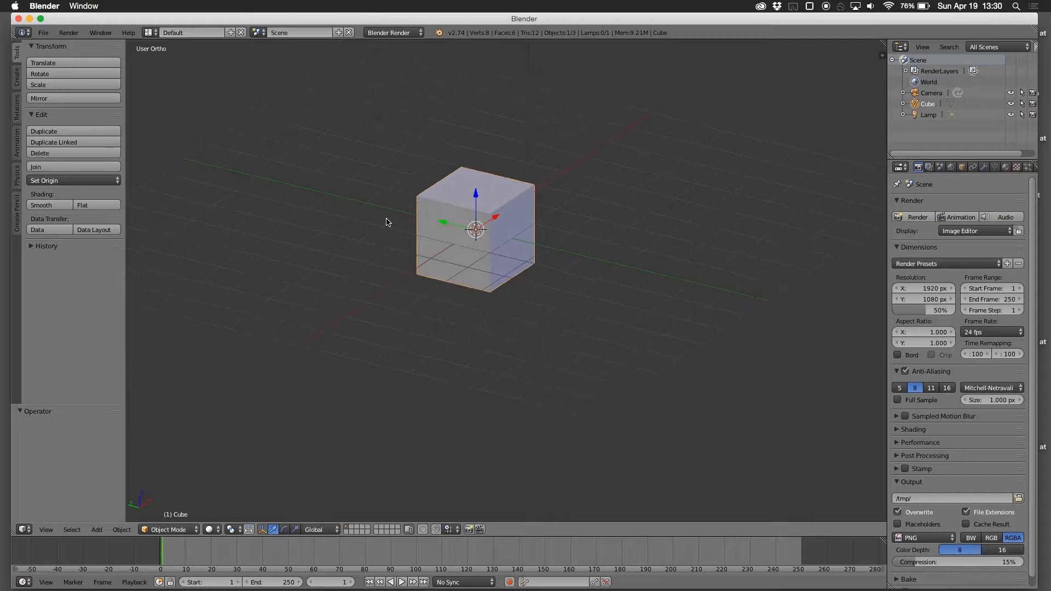
pyautogui.scroll(1, 390, 276)
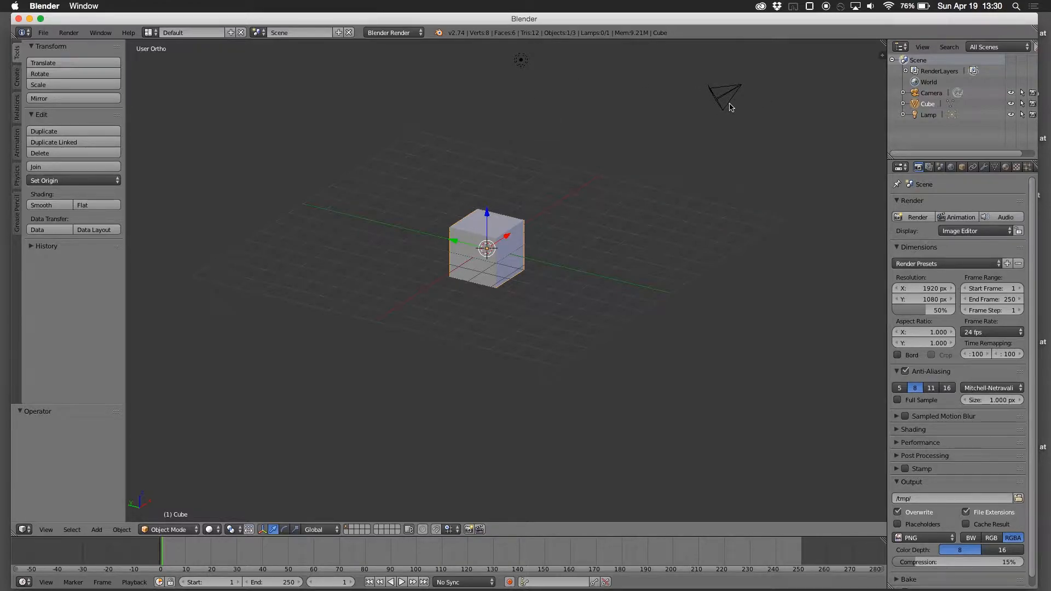
pyautogui.click(932, 94)
pyautogui.click(934, 104)
pyautogui.click(931, 114)
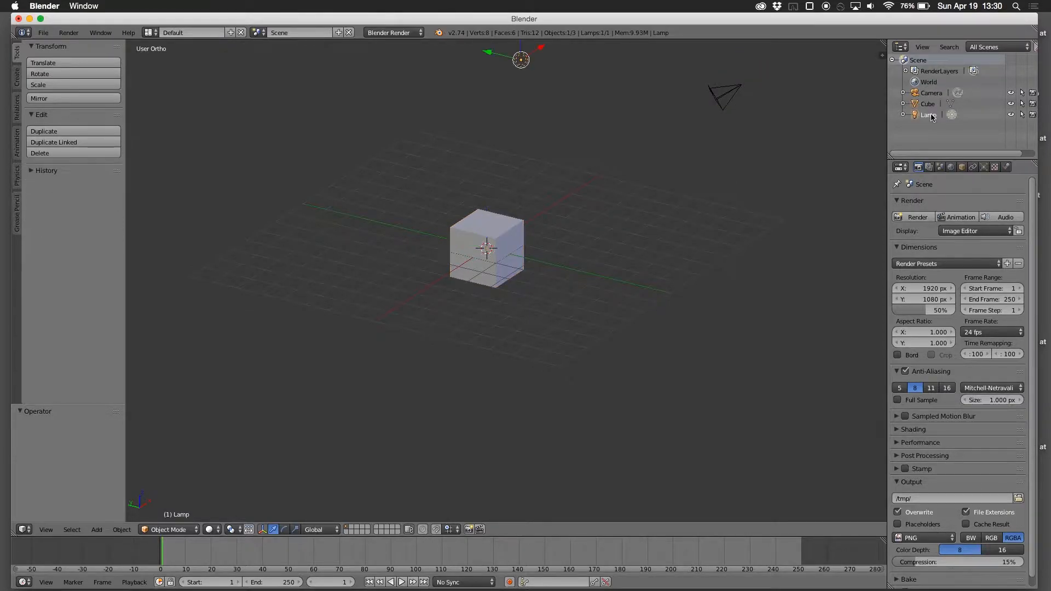
pyautogui.click(930, 105)
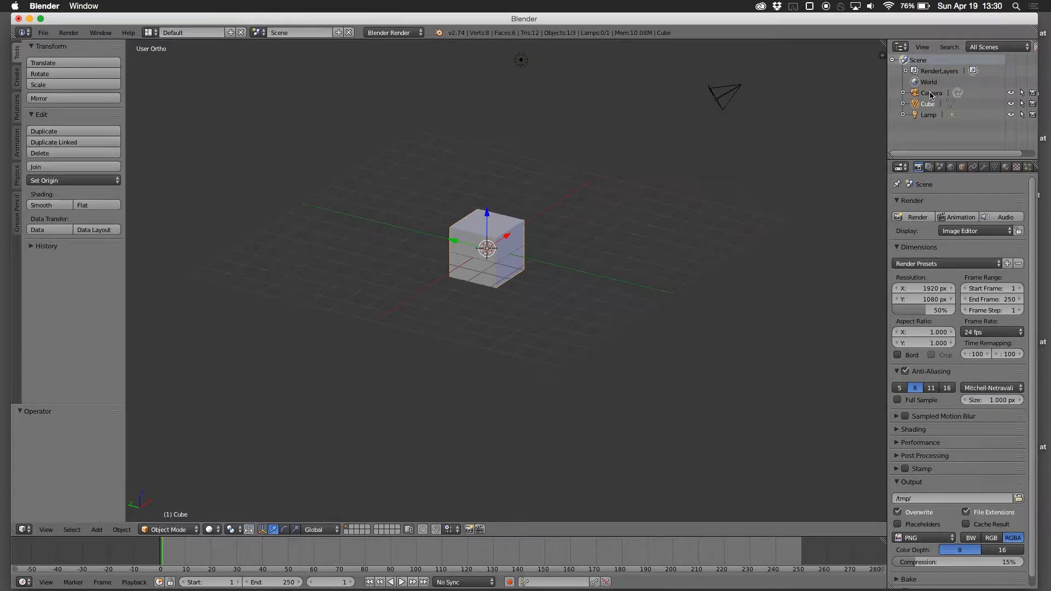
pyautogui.click(931, 94)
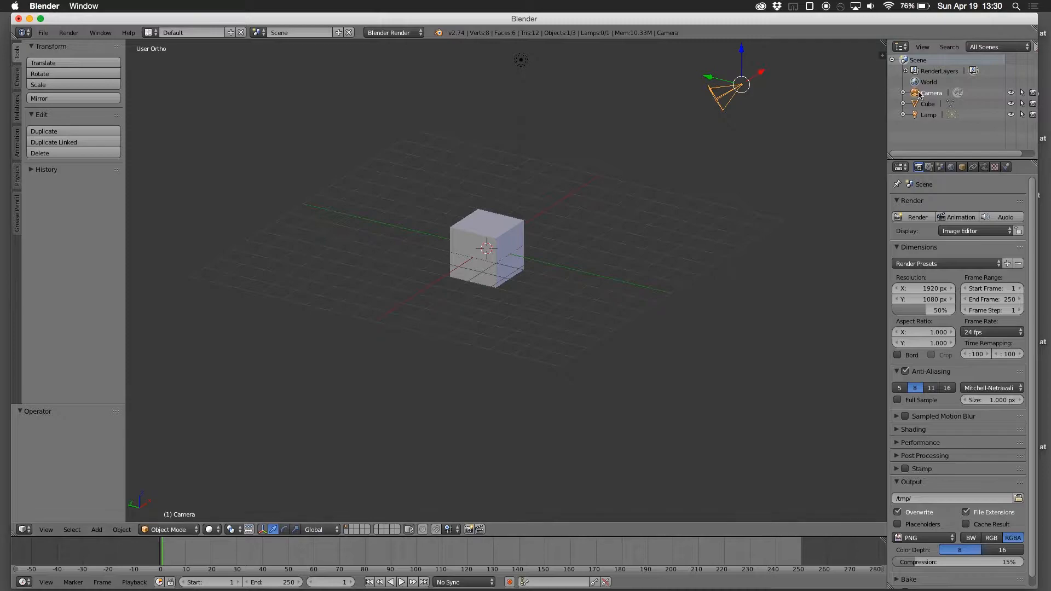
pyautogui.click(929, 115)
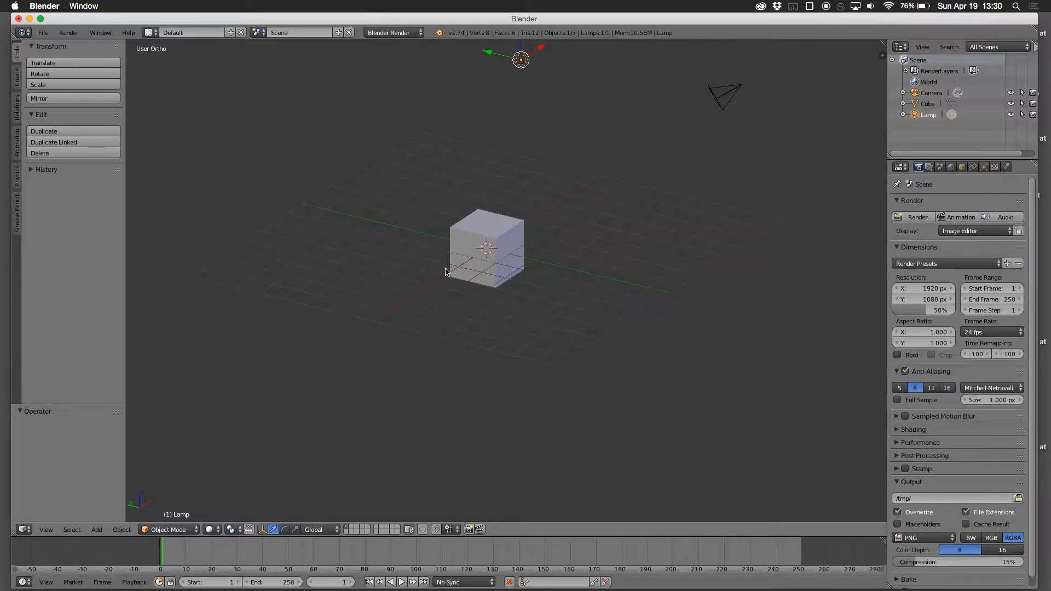
# Step: Select the cube, camera and lamp in turn in the 3D view, and place the 3D cursor beyond the grid's edge
pyautogui.rightClick(492, 238)
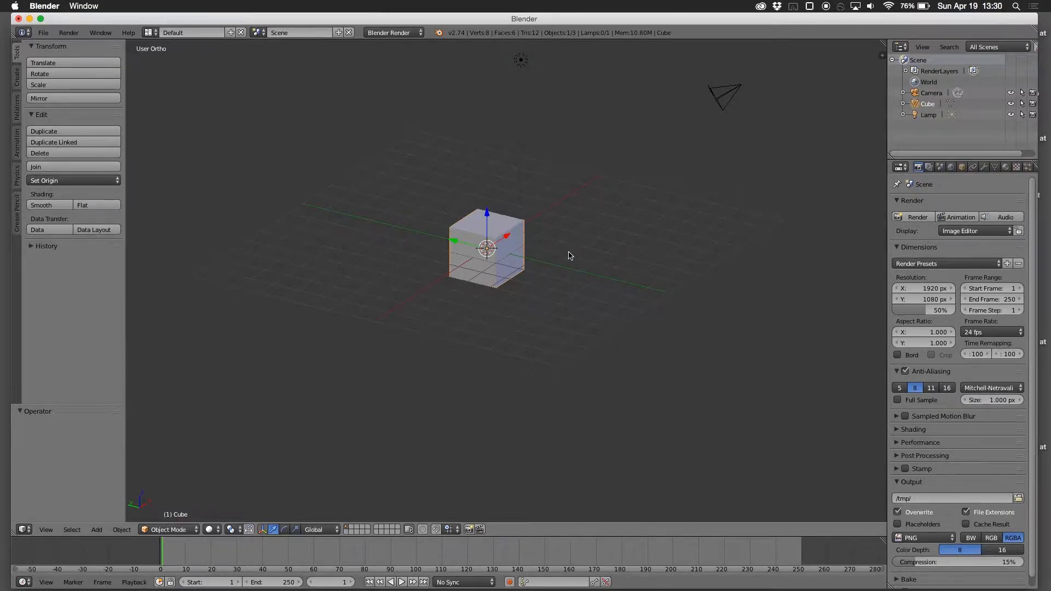
pyautogui.click(617, 264)
pyautogui.click(738, 230)
pyautogui.click(794, 226)
pyautogui.rightClick(721, 94)
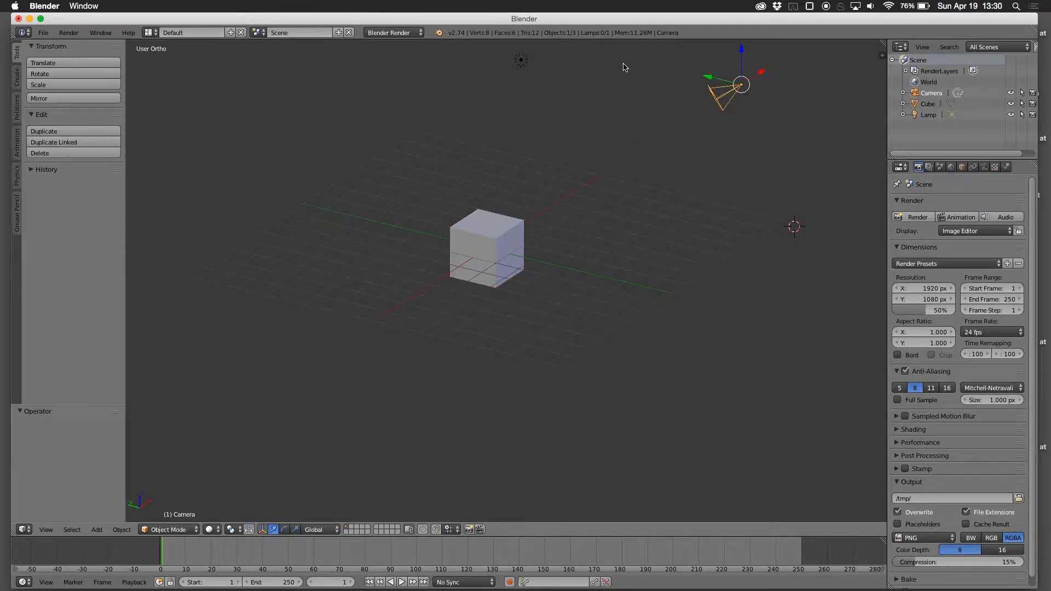
pyautogui.rightClick(521, 60)
# Step: Move the cube, finishing with a free translation of about X 0.383, Y -0.100, Z 0.634, and place the 3D cursor near its upper corner
pyautogui.rightClick(492, 234)
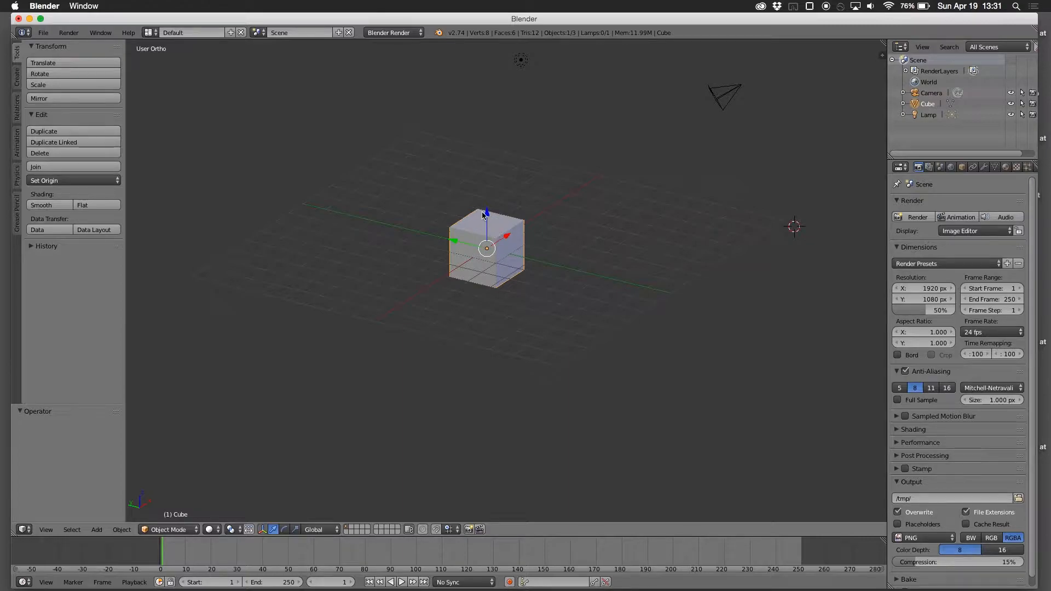
pyautogui.moveTo(486, 214); pyautogui.dragTo(493, 236)
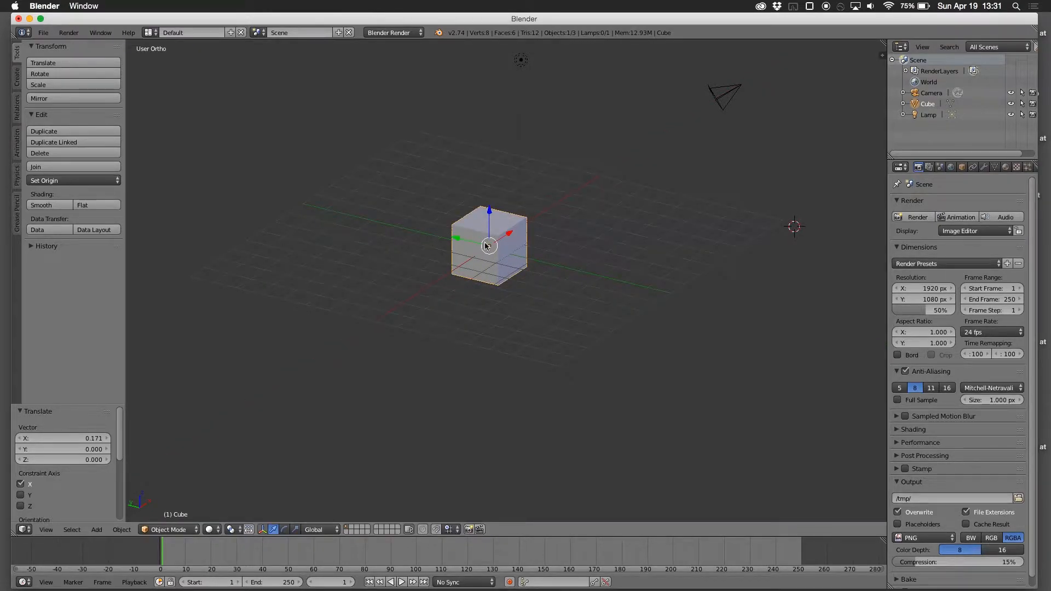
pyautogui.moveTo(490, 249); pyautogui.dragTo(474, 233)
pyautogui.click(460, 211)
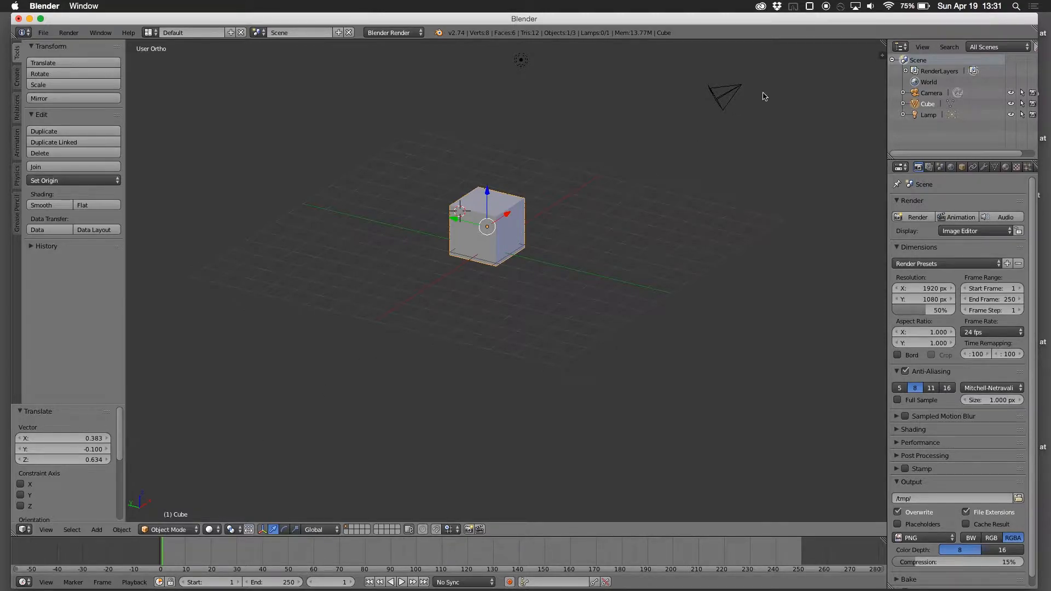
# Step: Select the camera and finally the lamp directly in the 3D view
pyautogui.rightClick(729, 97)
pyautogui.rightClick(522, 58)
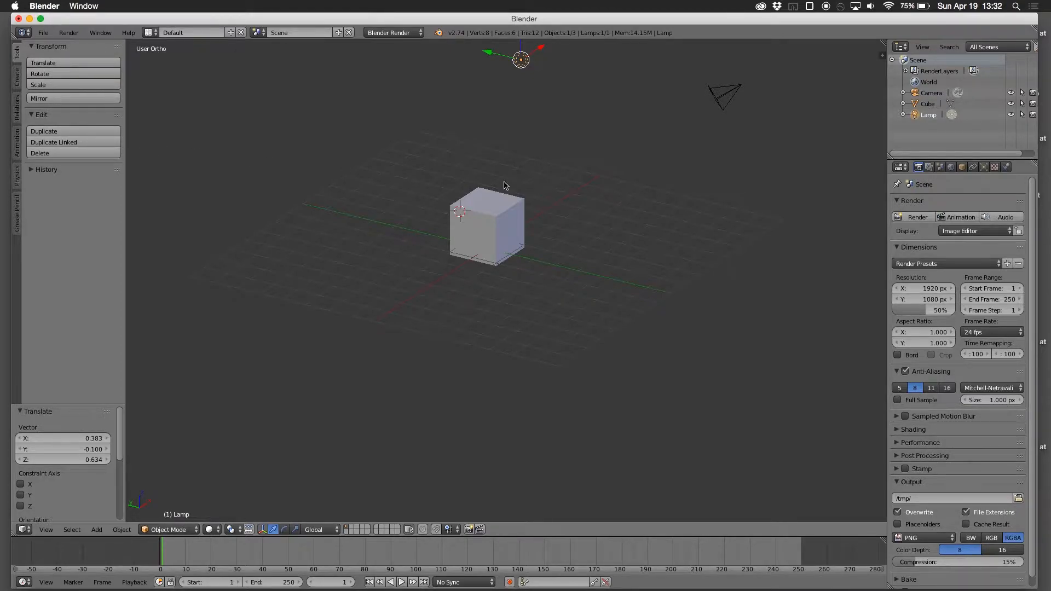
# Step: Select the cube and switch between Edit Mode and Object Mode several times, finishing in Edit Mode
pyautogui.rightClick(501, 238)
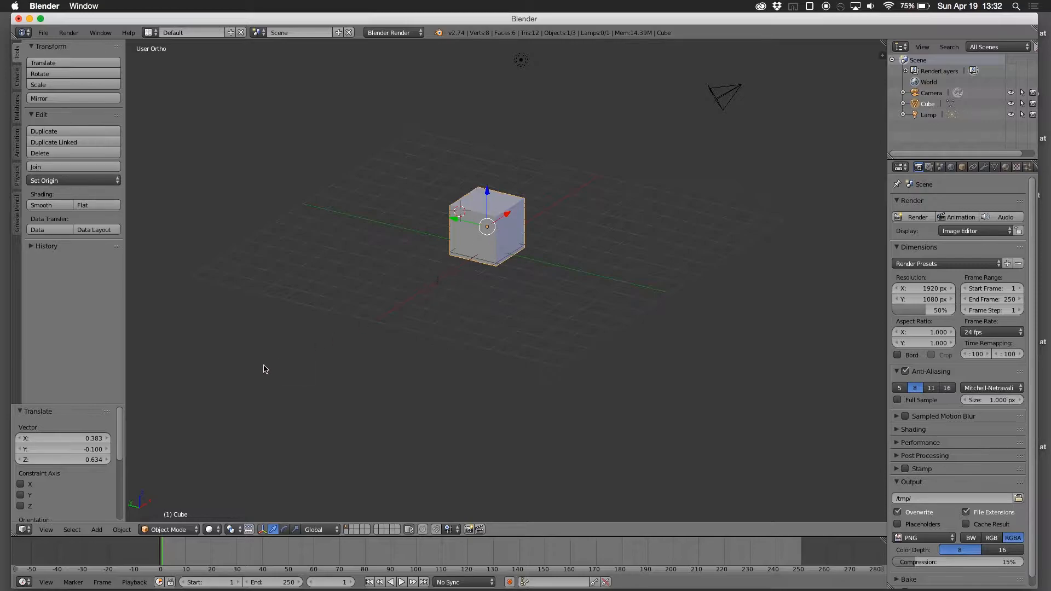
pyautogui.click(180, 530)
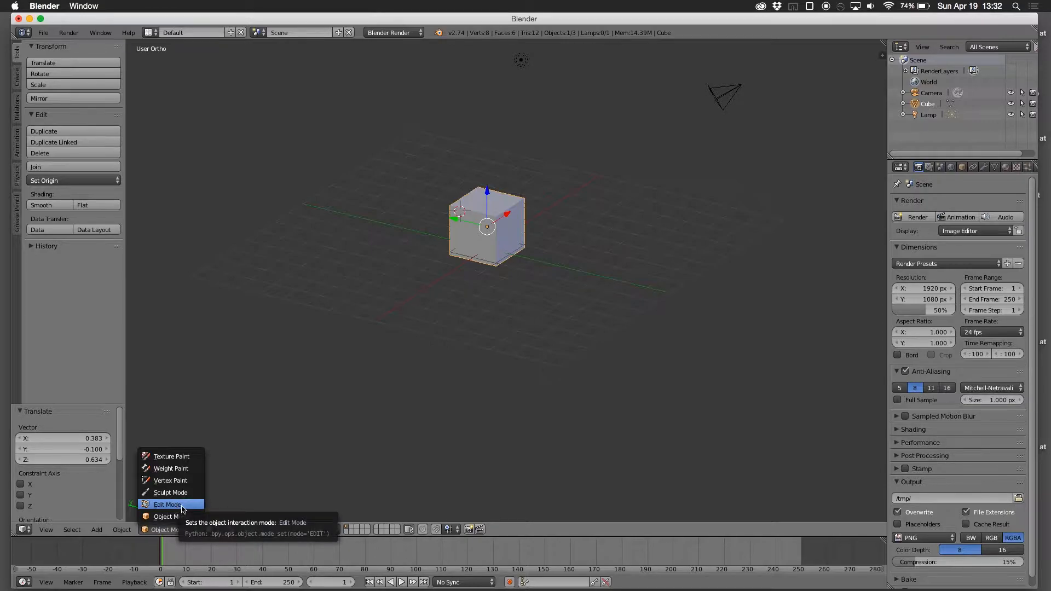
pyautogui.click(183, 510)
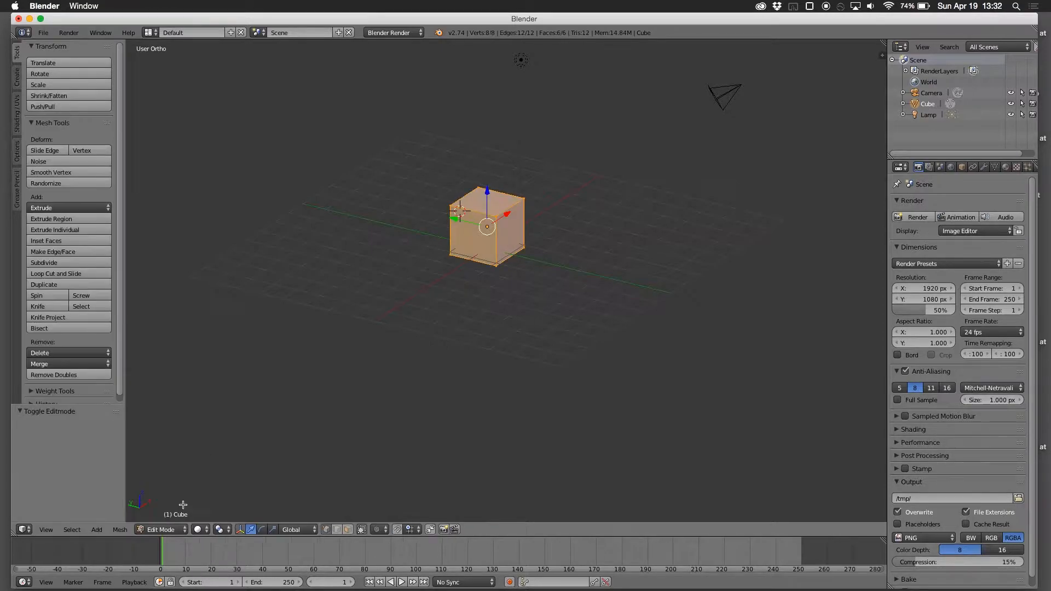
pyautogui.press('Tab')
pyautogui.press('Tab')
pyautogui.press('Tab')
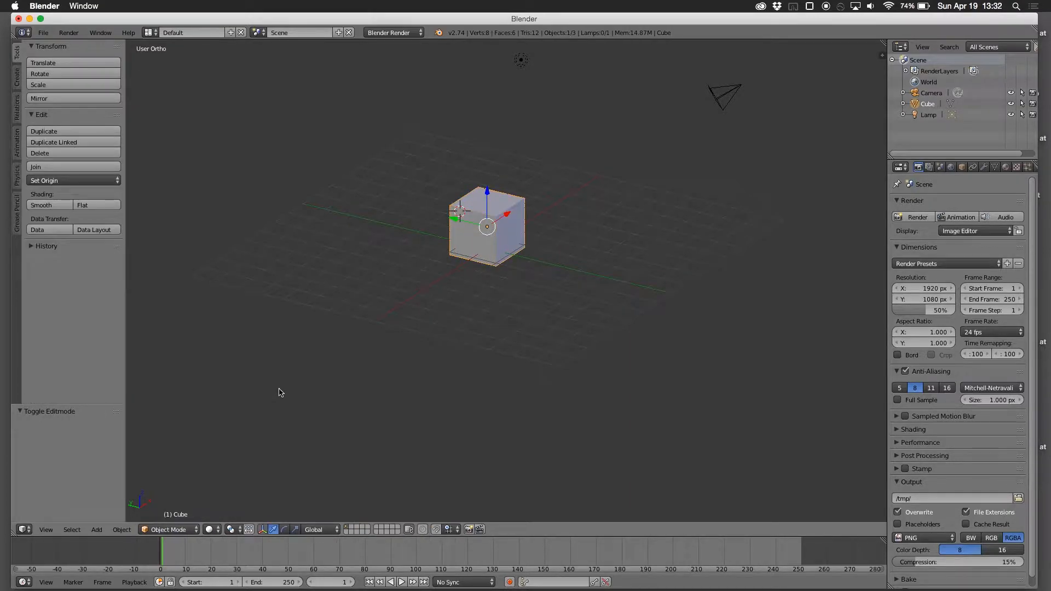
pyautogui.press('Tab')
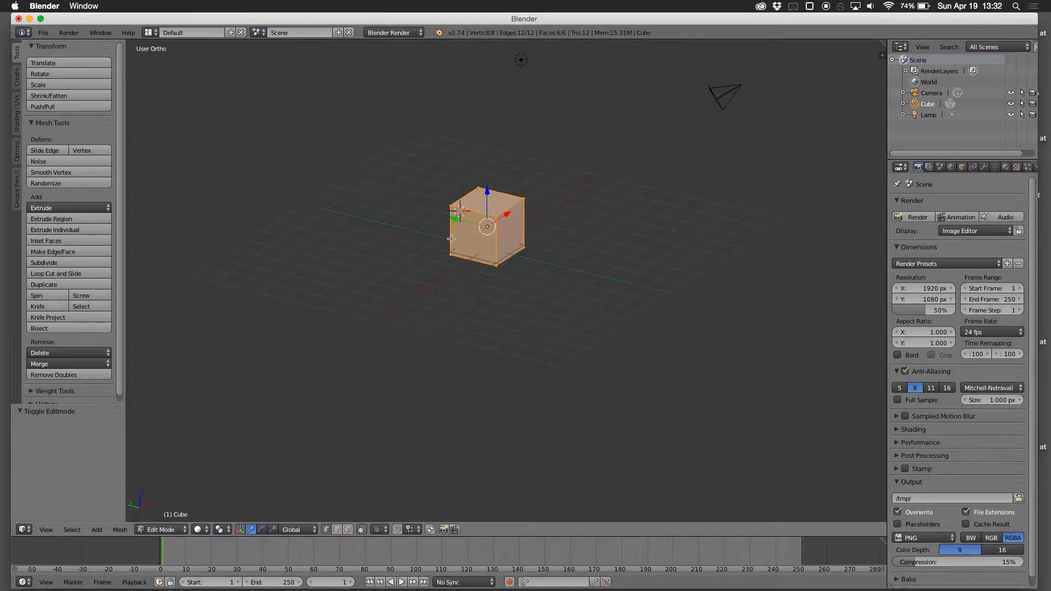
# Step: Deselect the whole mesh and select six visible corner vertices one at a time, ending with the upper-left corner of the front face
pyautogui.keyDown('ctrl'); pyautogui.moveTo(505, 288); pyautogui.dragTo(511, 219, button='middle'); pyautogui.keyUp('ctrl')
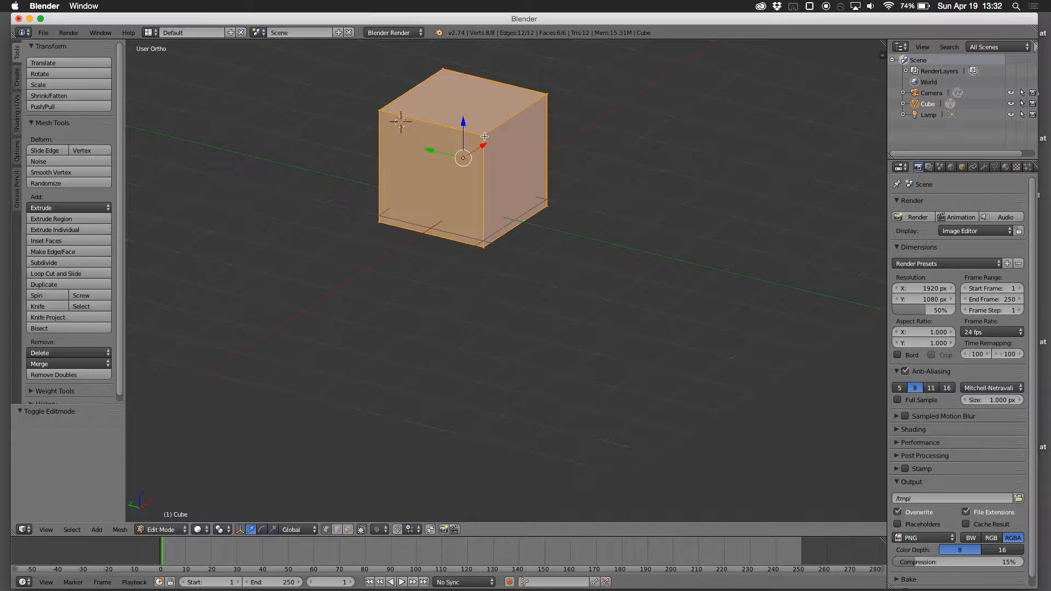
pyautogui.press('a')
pyautogui.rightClick(537, 104)
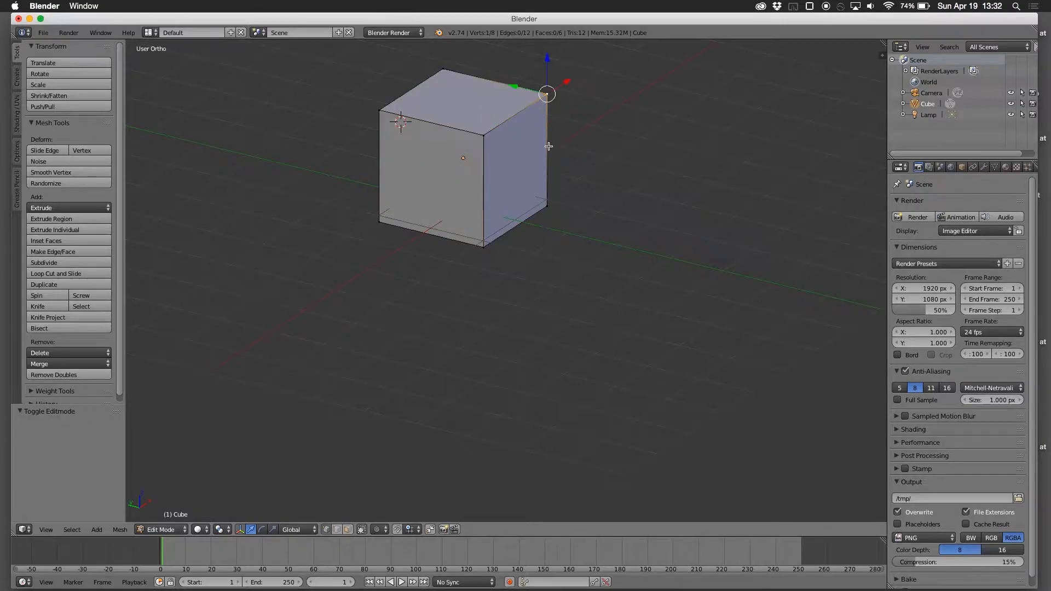
pyautogui.rightClick(546, 206)
pyautogui.rightClick(495, 240)
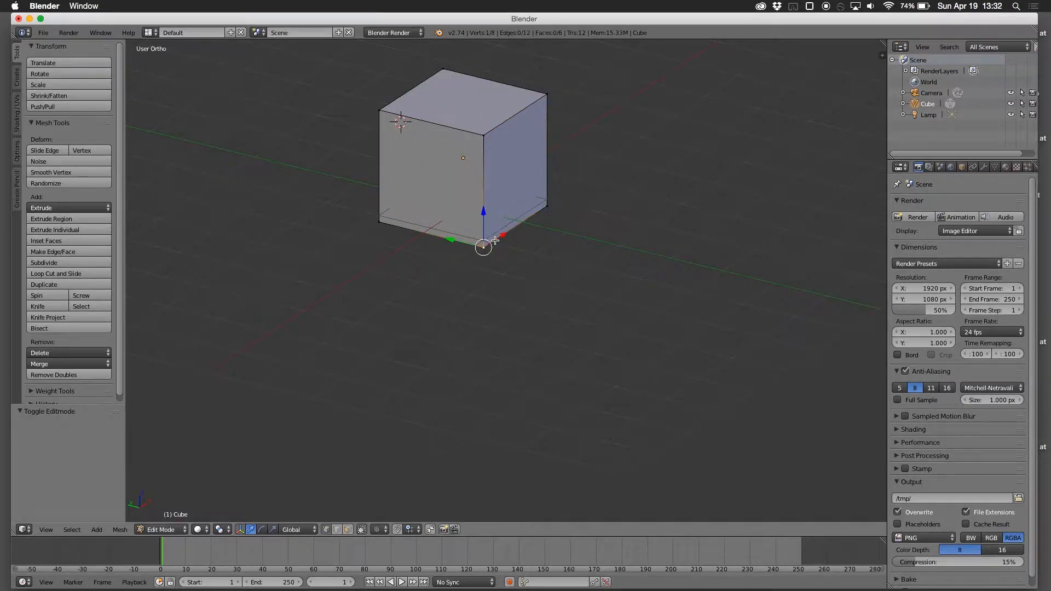
pyautogui.rightClick(489, 139)
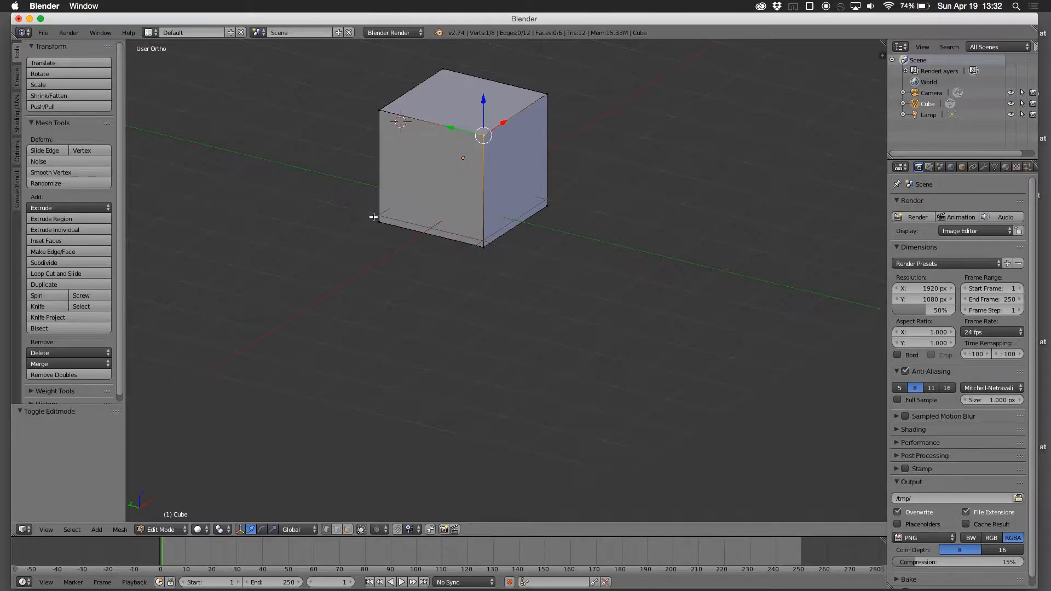
pyautogui.rightClick(377, 219)
pyautogui.rightClick(380, 111)
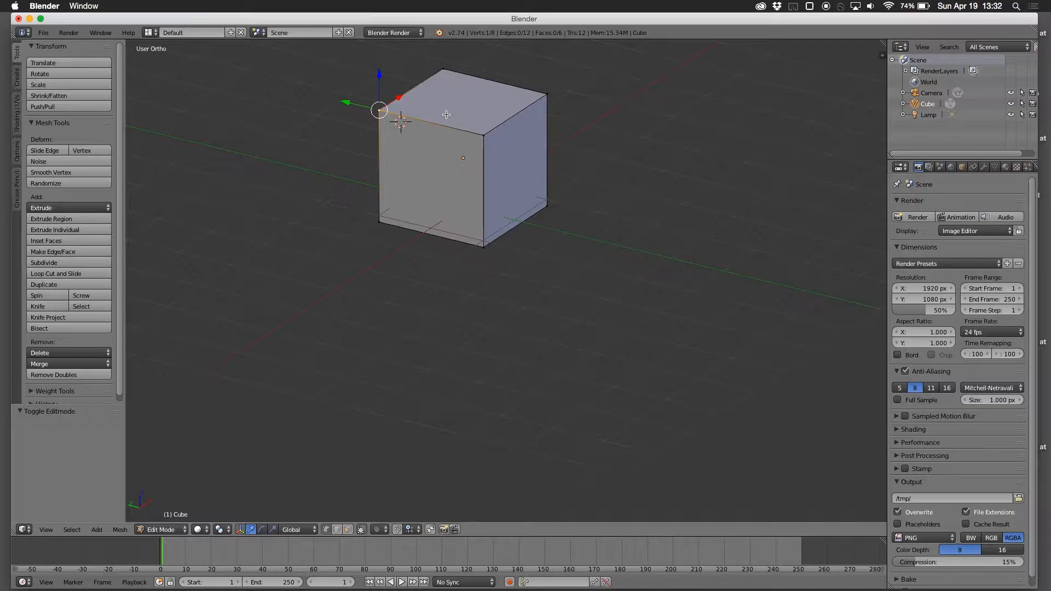
# Step: Select the four corner vertices of the cube's grey front face individually, ending with its lower-left corner
pyautogui.rightClick(471, 135)
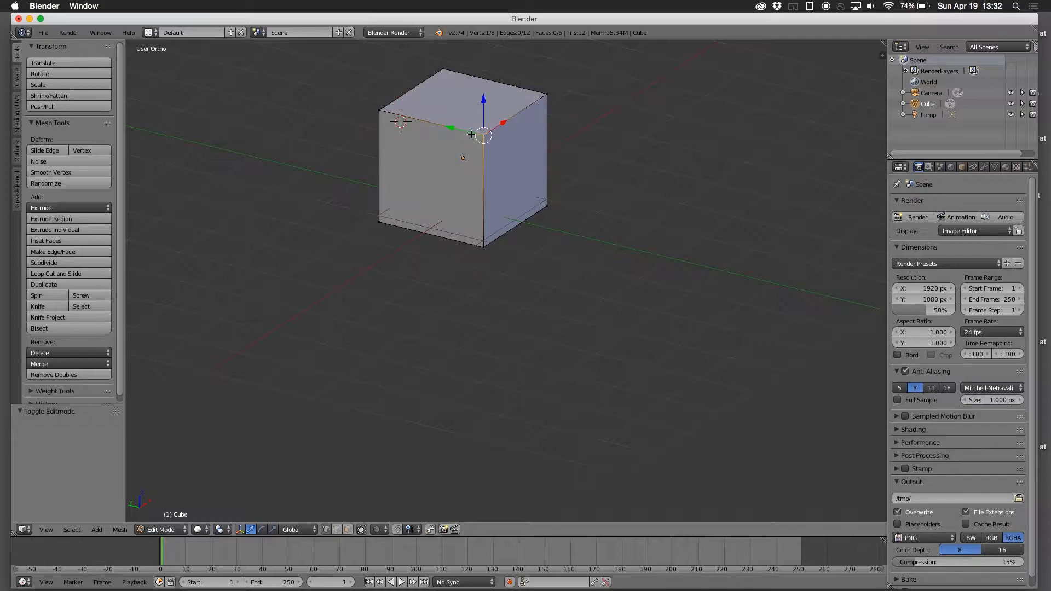
pyautogui.rightClick(475, 251)
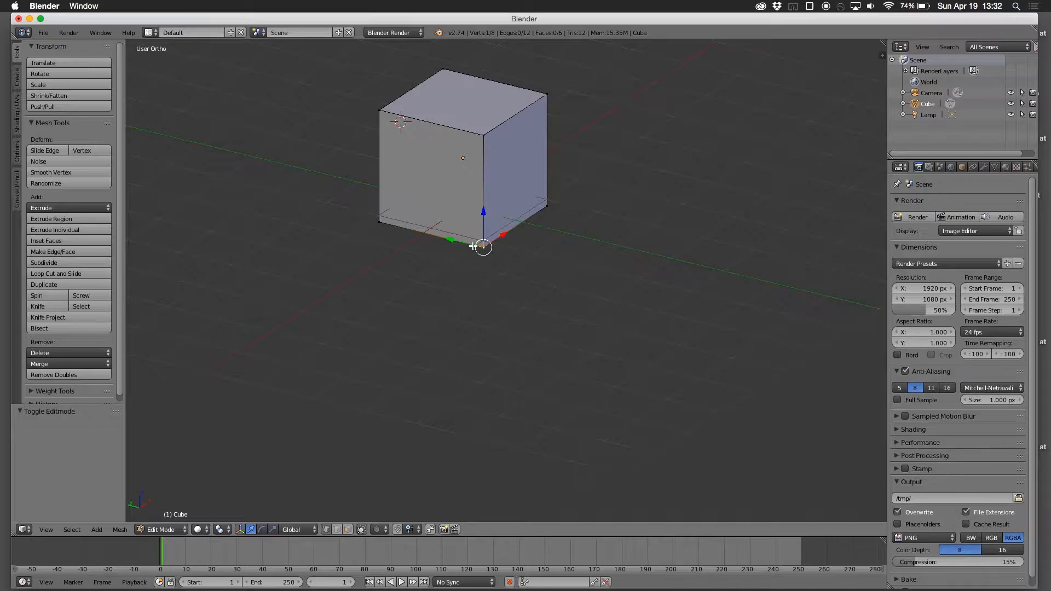
pyautogui.rightClick(483, 134)
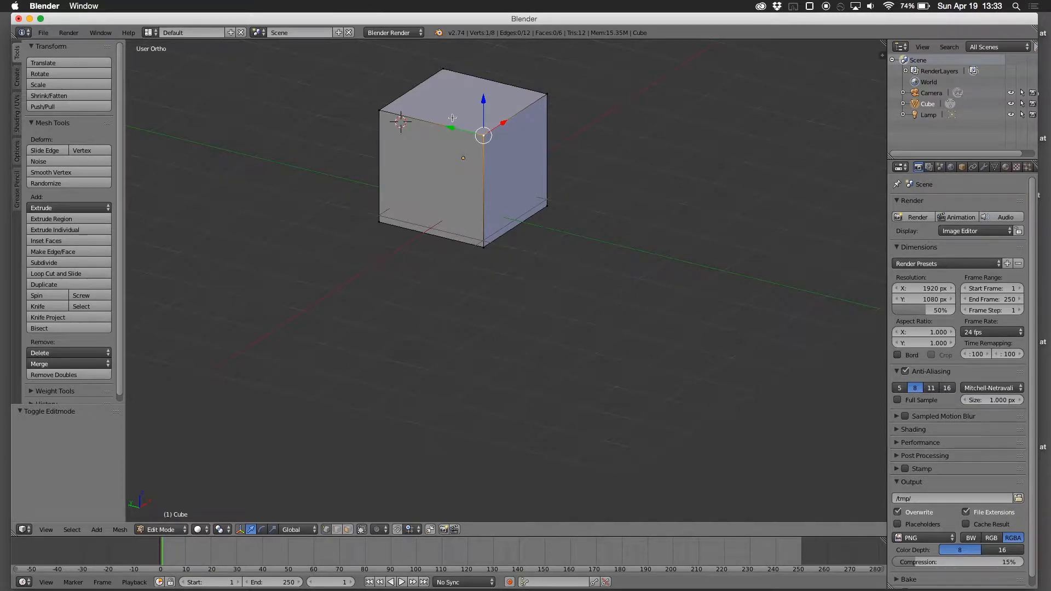
pyautogui.rightClick(377, 111)
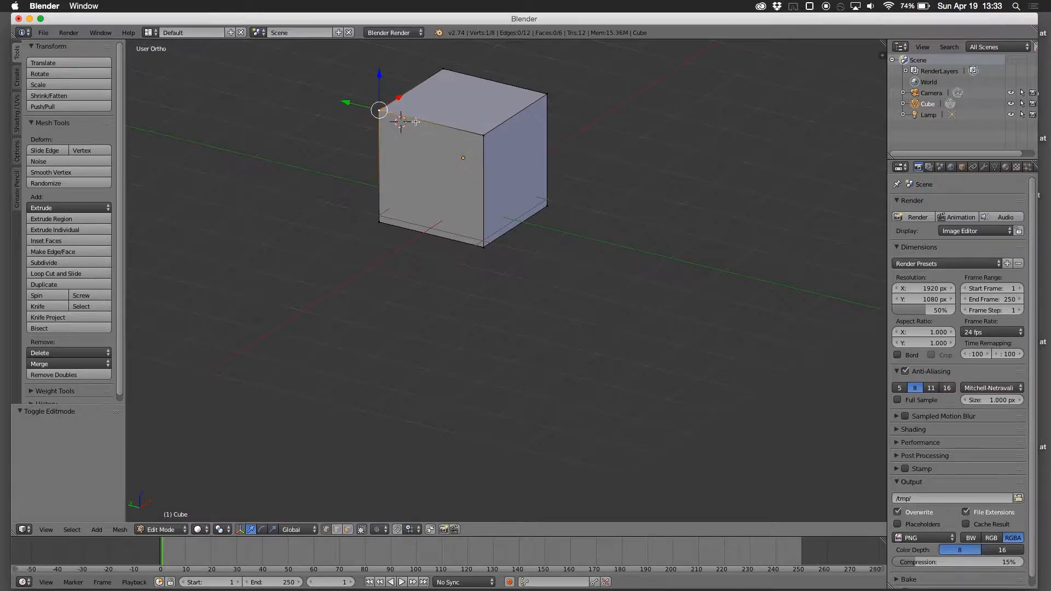
pyautogui.rightClick(479, 136)
pyautogui.rightClick(377, 114)
pyautogui.rightClick(482, 247)
pyautogui.rightClick(381, 227)
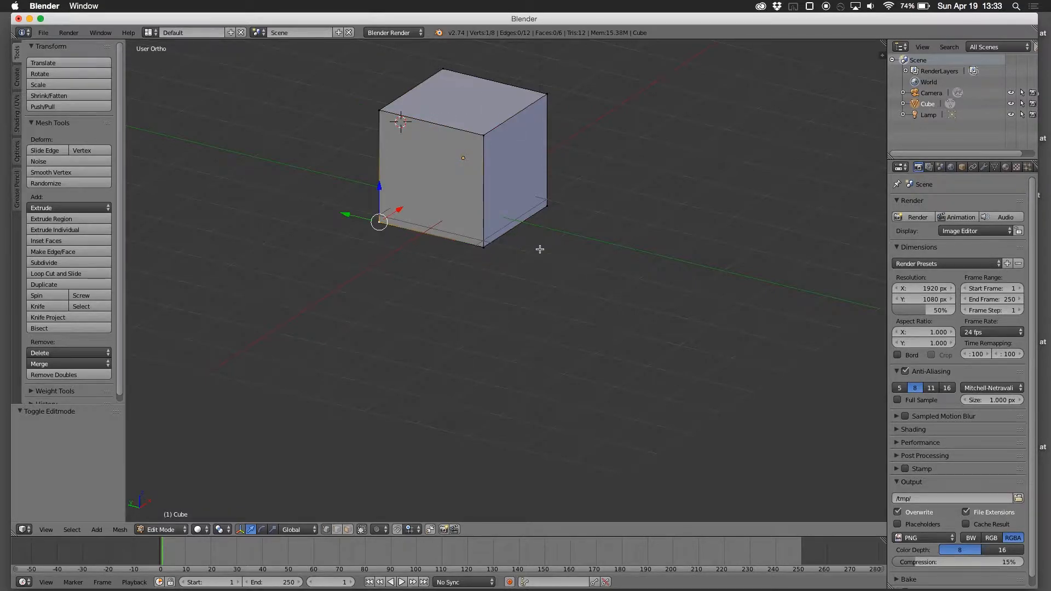
# Step: Select the lower-right corner vertex of the front face together with all four vertices of the cube's top face
pyautogui.rightClick(484, 243)
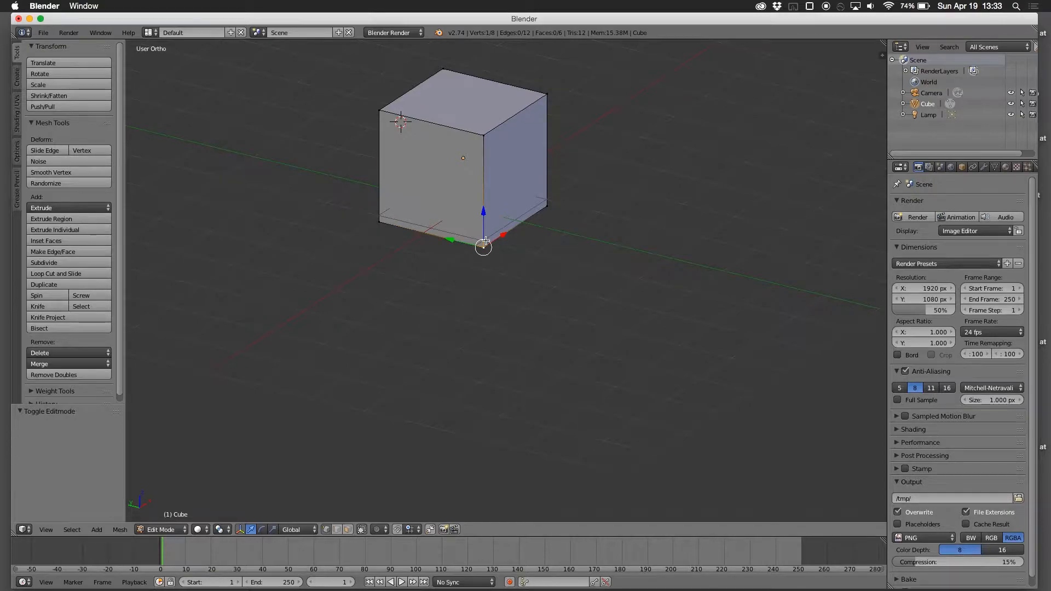
pyautogui.keyDown('shift'); pyautogui.rightClick(484, 137); pyautogui.keyUp('shift')
pyautogui.keyDown('shift'); pyautogui.rightClick(381, 111); pyautogui.keyUp('shift')
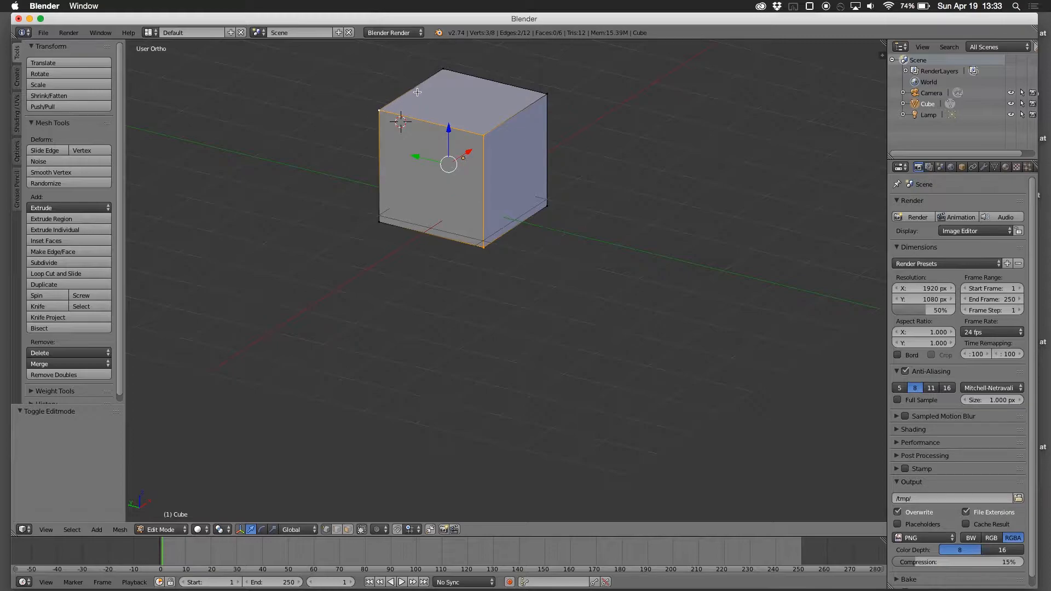
pyautogui.keyDown('shift'); pyautogui.rightClick(444, 70); pyautogui.keyUp('shift')
pyautogui.keyDown('shift'); pyautogui.rightClick(546, 94); pyautogui.keyUp('shift')
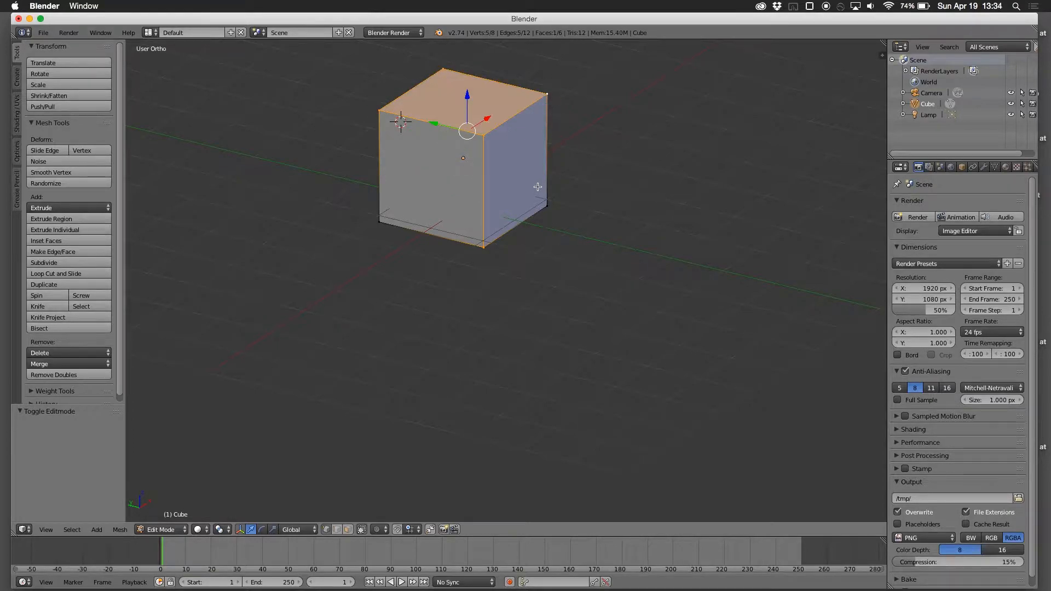
pyautogui.keyDown('shift'); pyautogui.rightClick(549, 205); pyautogui.keyUp('shift')
pyautogui.keyDown('shift'); pyautogui.rightClick(549, 205); pyautogui.keyUp('shift')
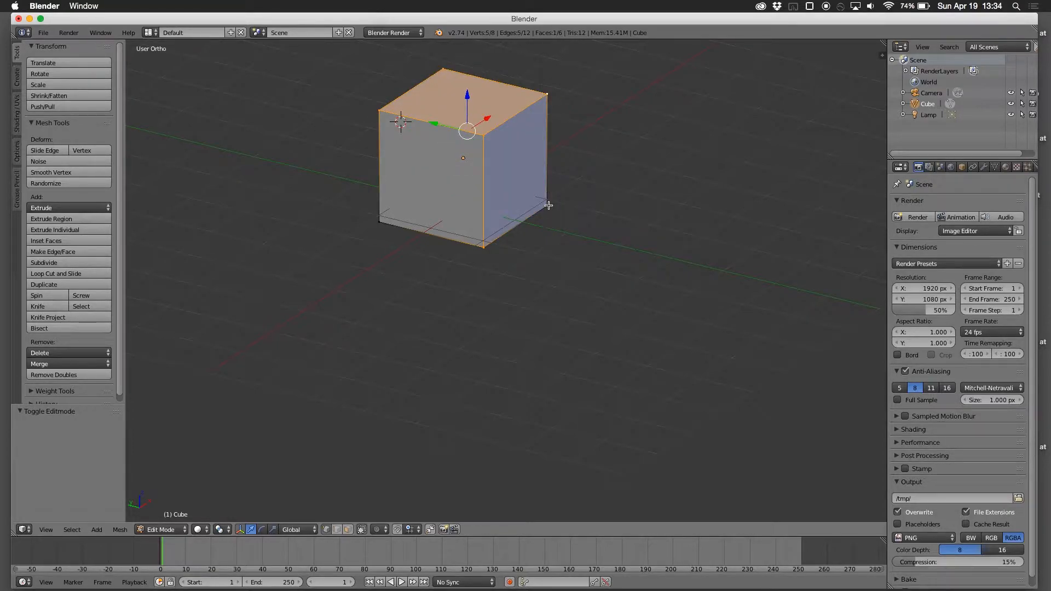
# Step: Select the two vertices of the front face's left vertical edge, try moving them along Y and about -0.427 along X, and undo both moves
pyautogui.keyDown('shift'); pyautogui.rightClick(481, 136); pyautogui.keyUp('shift')
pyautogui.rightClick(381, 110)
pyautogui.keyDown('shift'); pyautogui.rightClick(376, 224); pyautogui.keyUp('shift')
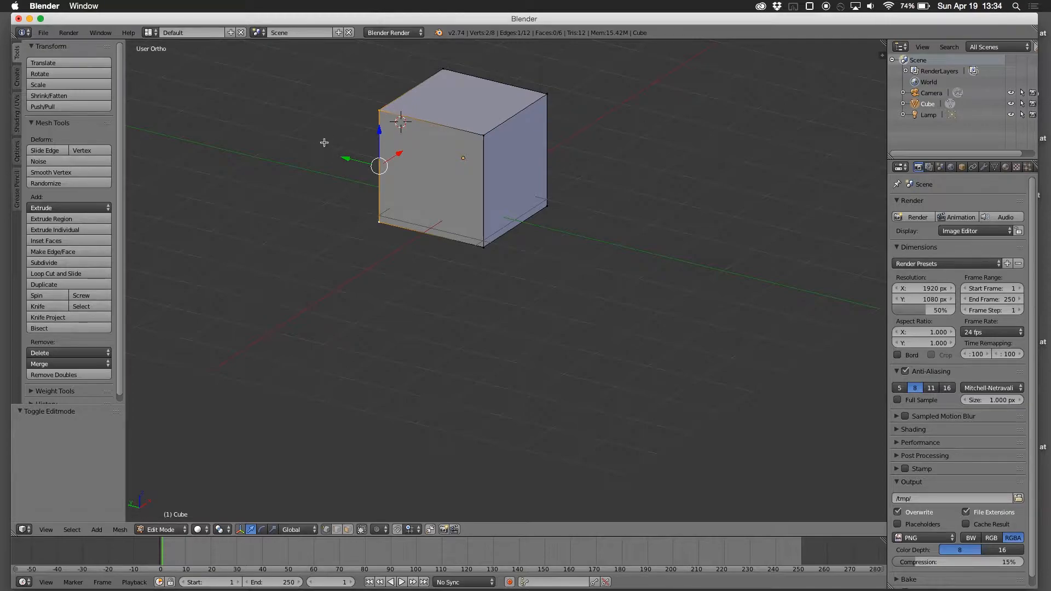
pyautogui.moveTo(345, 158); pyautogui.dragTo(394, 163)
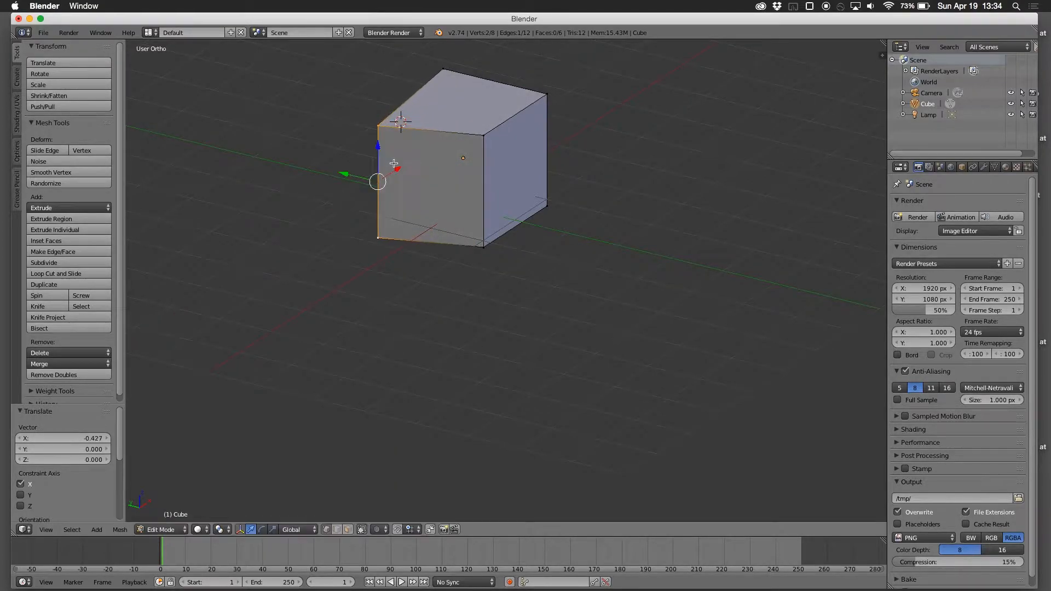
pyautogui.hotkey('ctrl', 'z')
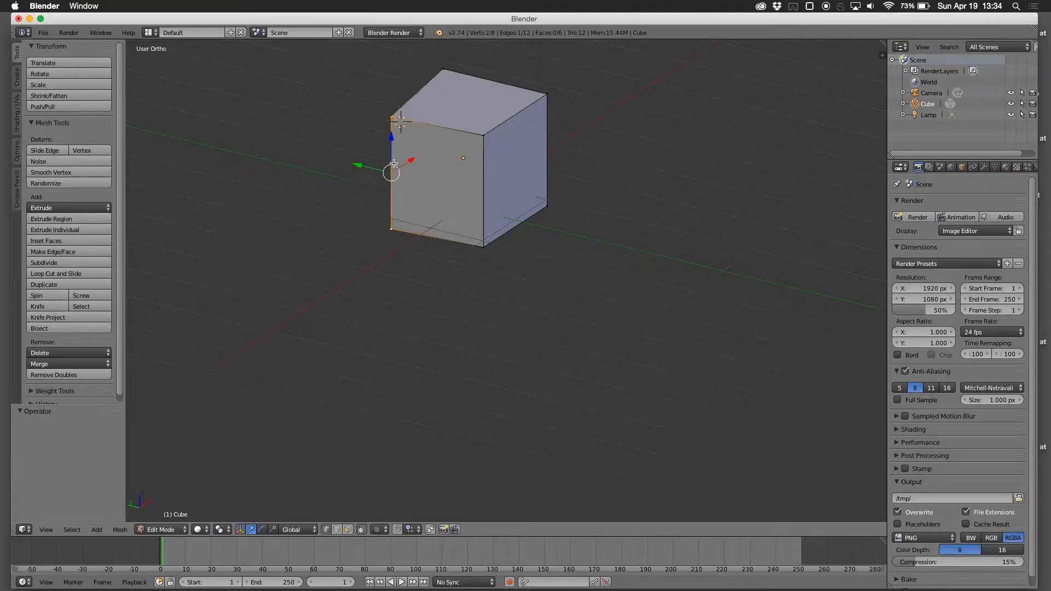
pyautogui.hotkey('ctrl', 'z')
pyautogui.moveTo(479, 225); pyautogui.dragTo(569, 202, button='middle')
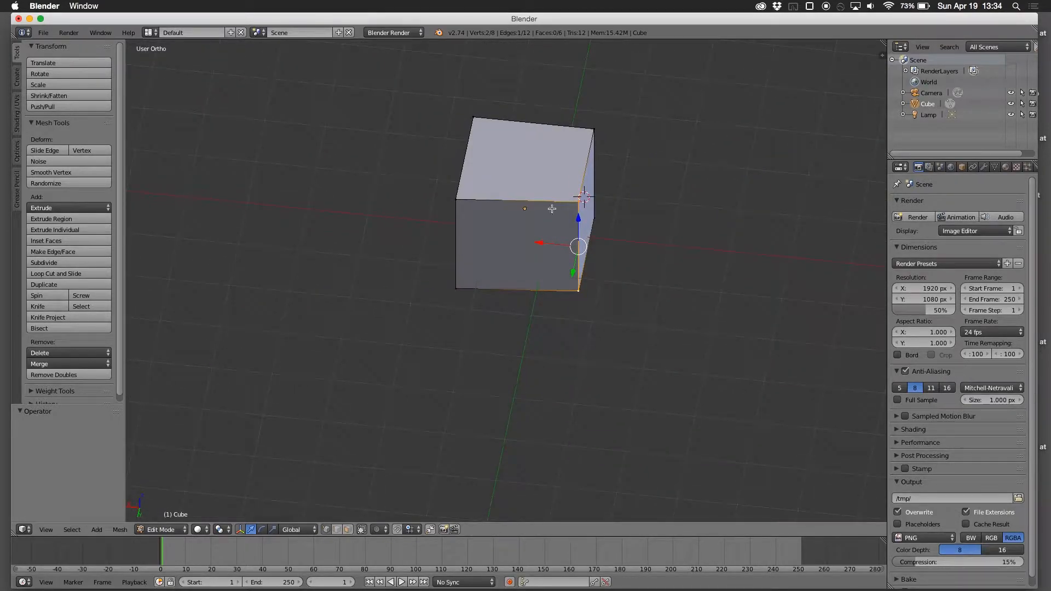
pyautogui.rightClick(578, 201)
pyautogui.keyDown('shift'); pyautogui.rightClick(456, 198); pyautogui.keyUp('shift')
pyautogui.keyDown('shift'); pyautogui.rightClick(474, 119); pyautogui.keyUp('shift')
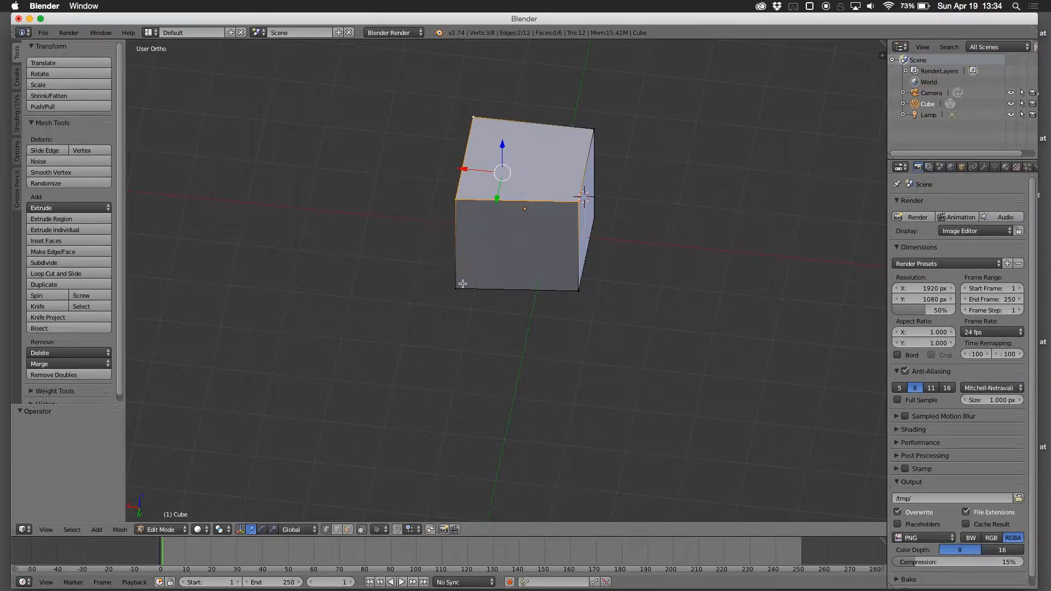
# Step: Select the four vertices of the cube's top face together and raise them about 0.417 along Z
pyautogui.rightClick(591, 126)
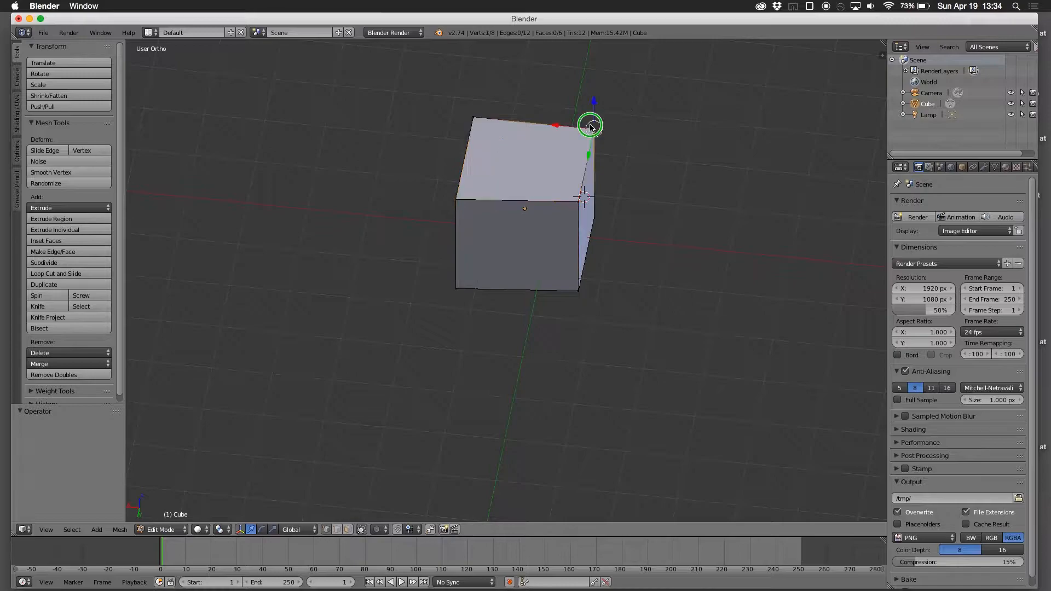
pyautogui.keyDown('shift'); pyautogui.rightClick(578, 200); pyautogui.keyUp('shift')
pyautogui.keyDown('shift'); pyautogui.rightClick(458, 199); pyautogui.keyUp('shift')
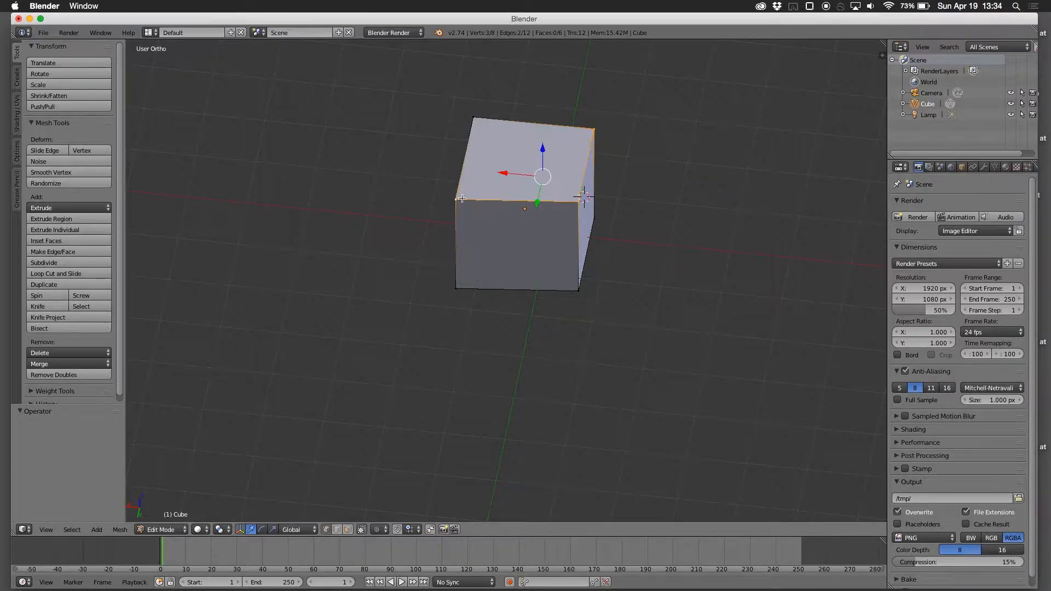
pyautogui.keyDown('shift'); pyautogui.rightClick(473, 130); pyautogui.keyUp('shift')
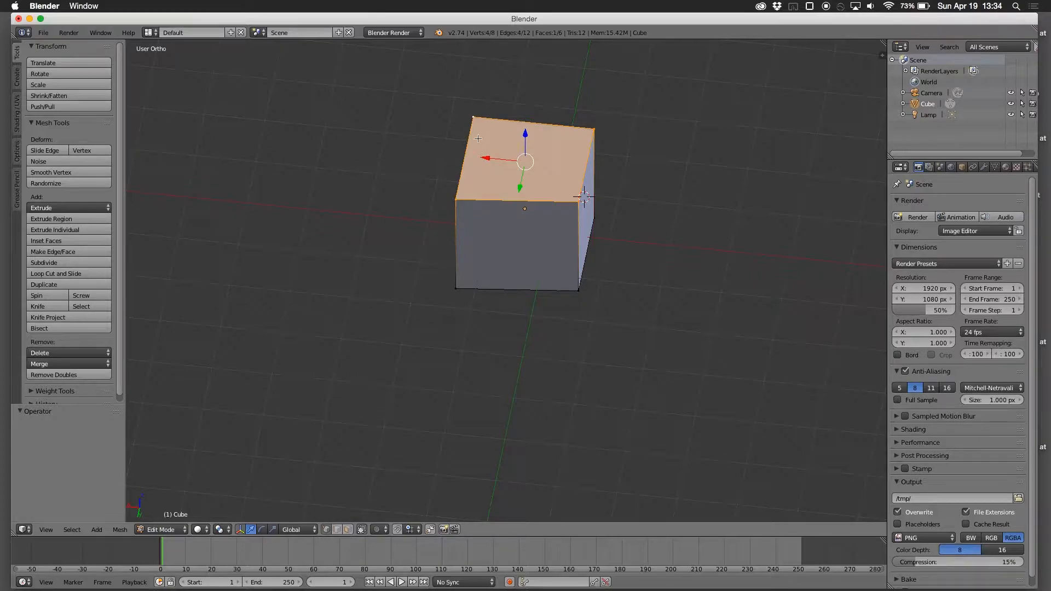
pyautogui.moveTo(524, 134); pyautogui.dragTo(528, 113)
# Step: Select cube edges one by one and move the top edge bordering the light side face about -0.095 along Z and -0.167 along Y
pyautogui.moveTo(589, 171); pyautogui.dragTo(471, 271, button='middle')
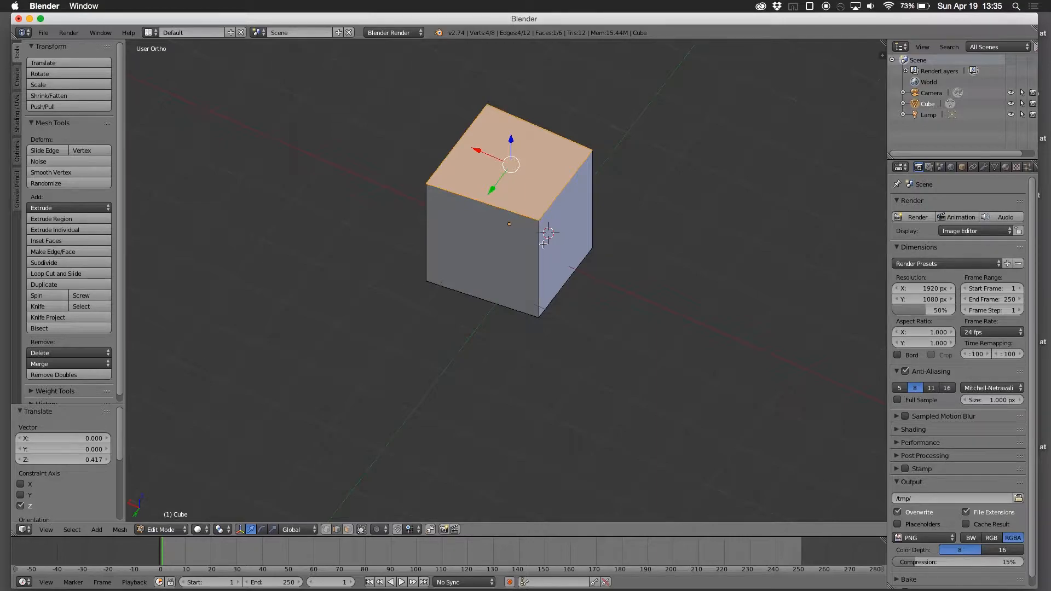
pyautogui.rightClick(539, 257)
pyautogui.rightClick(505, 213)
pyautogui.rightClick(563, 192)
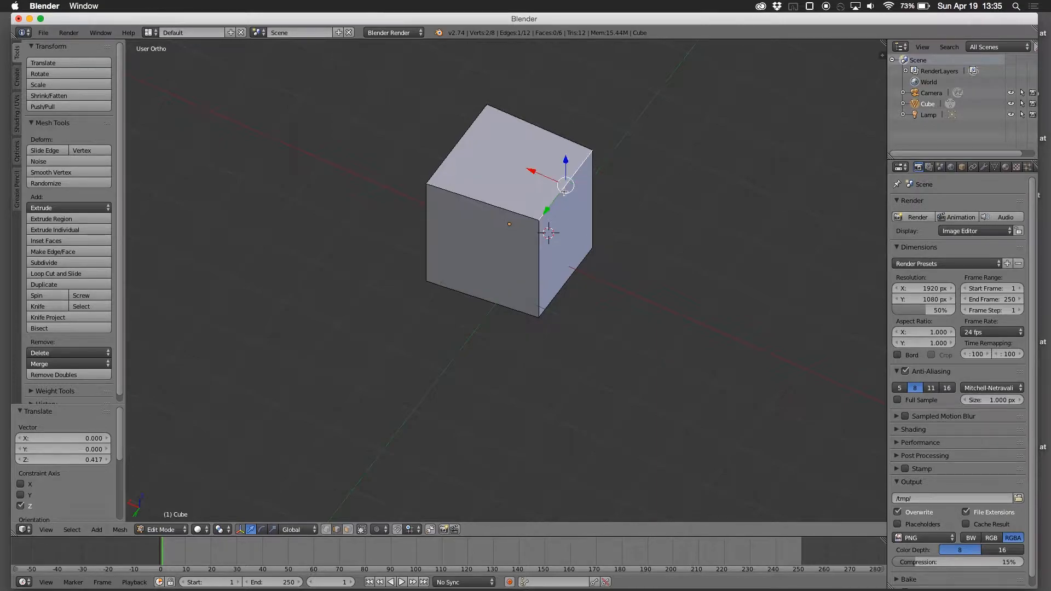
pyautogui.moveTo(567, 163); pyautogui.dragTo(567, 170)
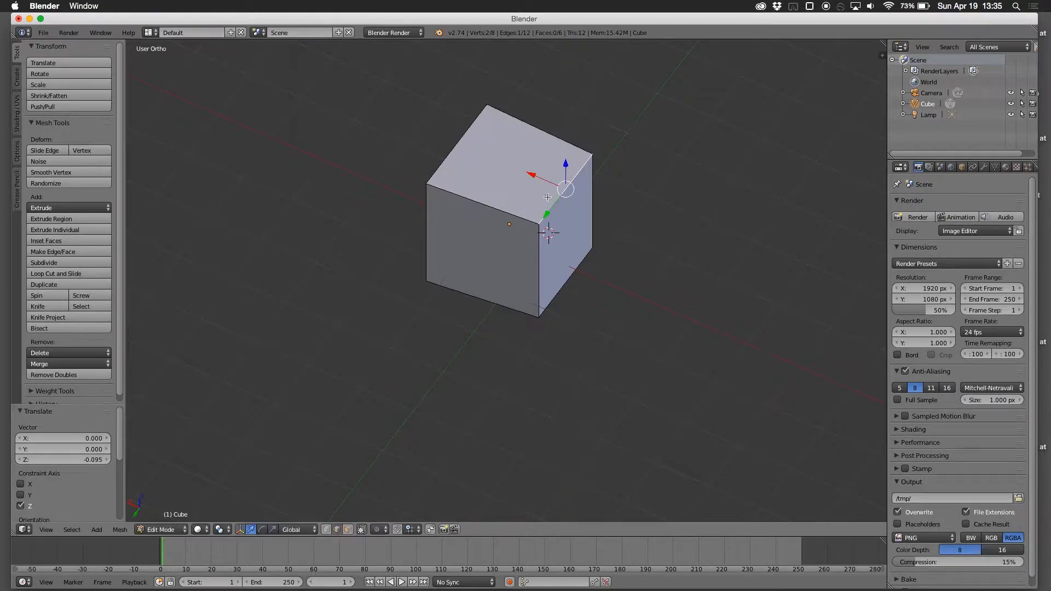
pyautogui.moveTo(549, 218); pyautogui.dragTo(541, 219)
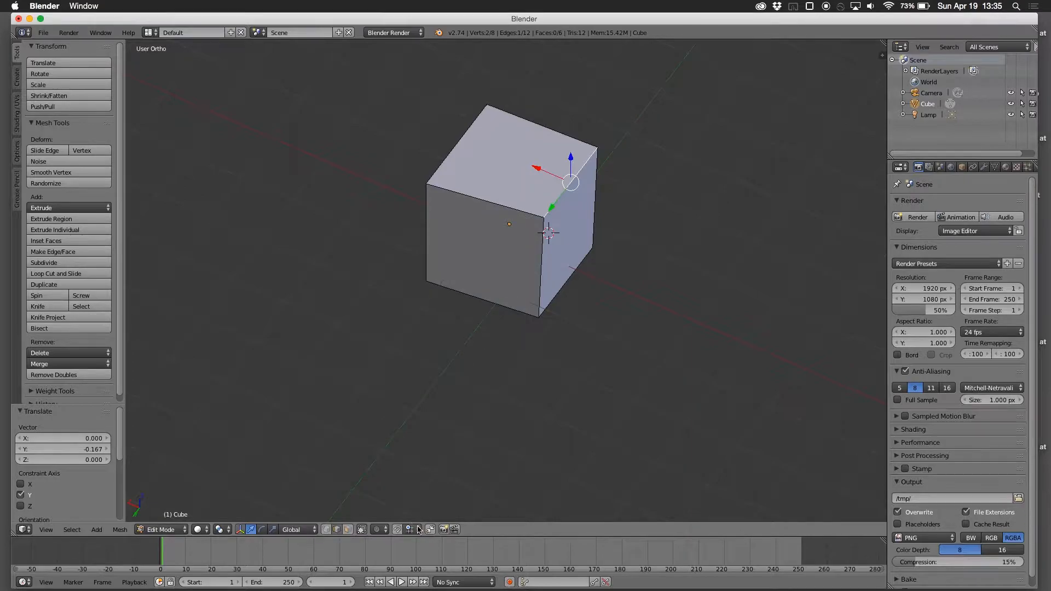
# Step: Switch to face selection, move the grey front face about -0.820 along X, and select the top face
pyautogui.click(348, 530)
pyautogui.moveTo(469, 319); pyautogui.dragTo(333, 314, button='middle')
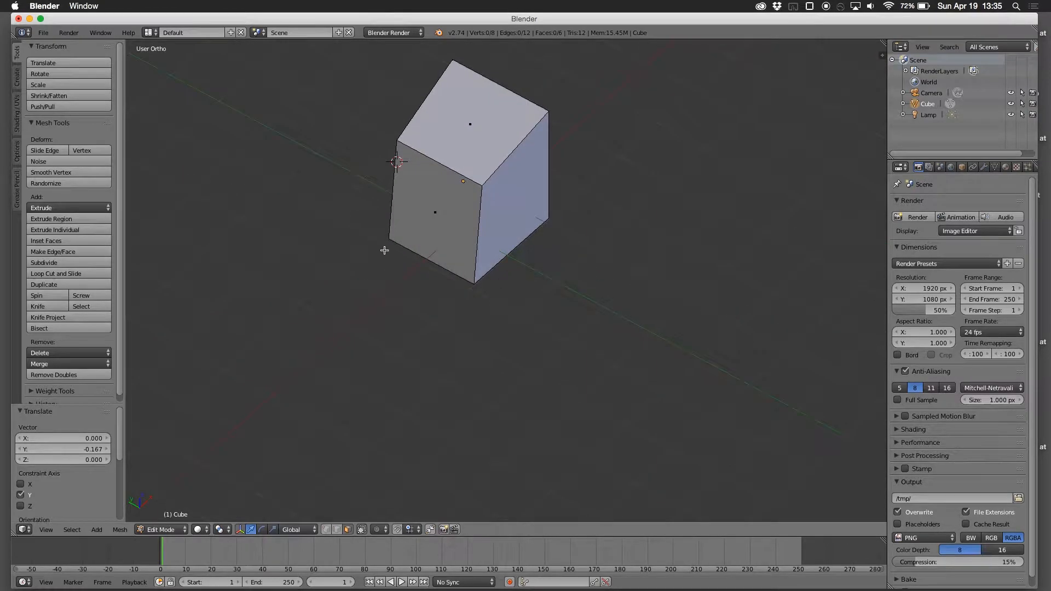
pyautogui.rightClick(445, 218)
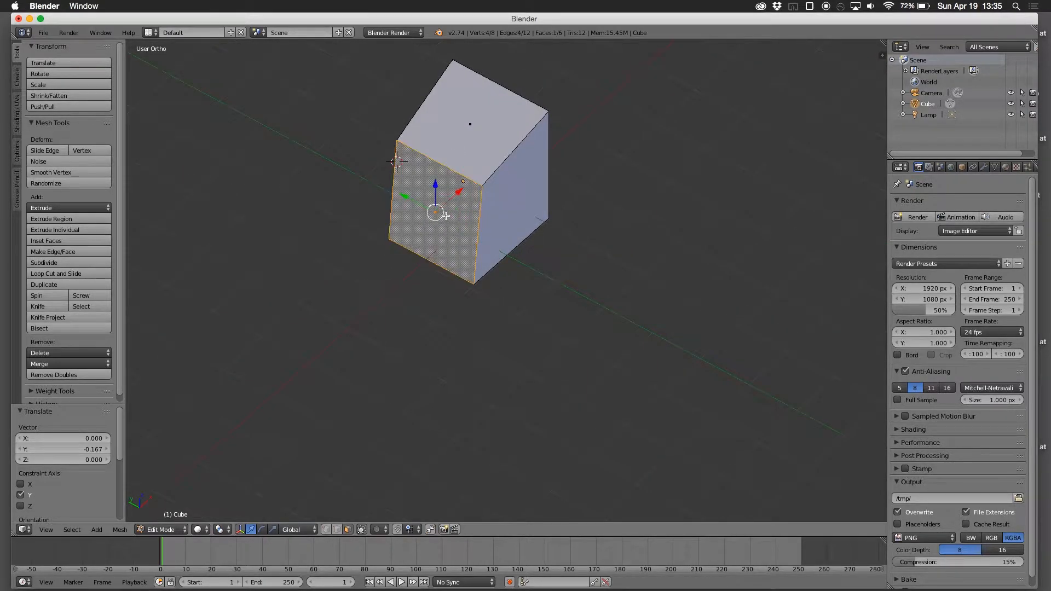
pyautogui.press('g')
pyautogui.press('x')
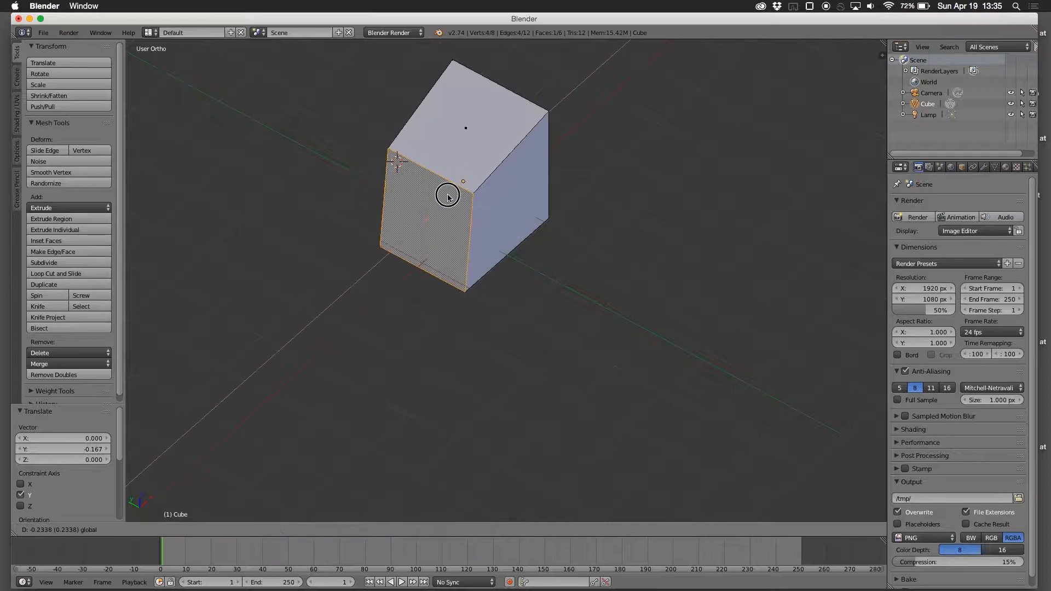
pyautogui.click(445, 158)
pyautogui.rightClick(445, 158)
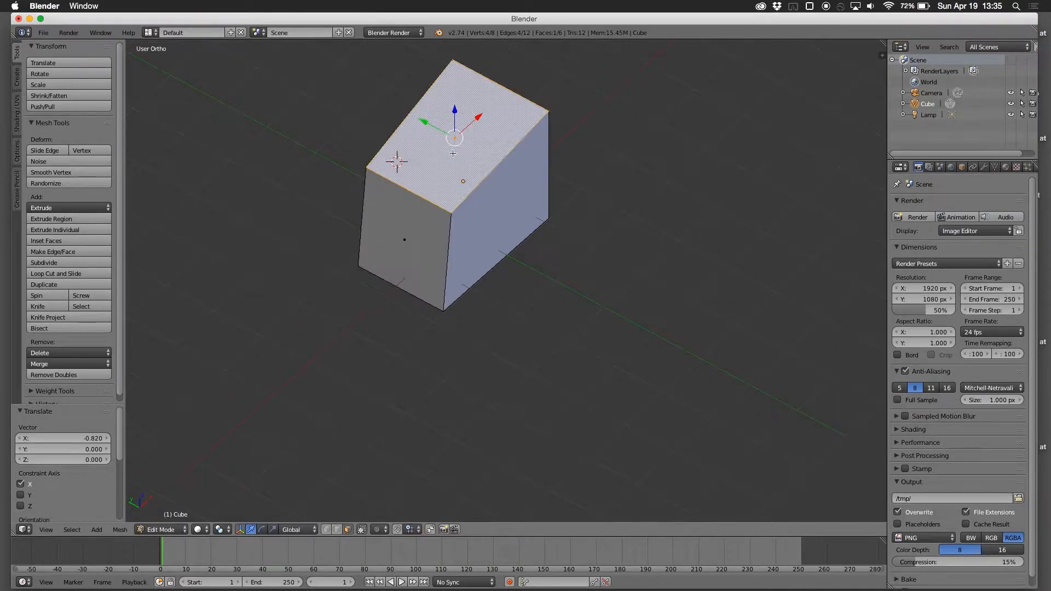
# Step: Move the top face about -0.628 along X, and shift one of its corner vertices about -2.163 and 0.461 along Z
pyautogui.moveTo(455, 113)
pyautogui.mouseDown()
pyautogui.moveTo(469, 110)
pyautogui.moveTo(446, 125)
pyautogui.mouseUp()
pyautogui.moveTo(446, 124); pyautogui.dragTo(652, 253, button='middle')
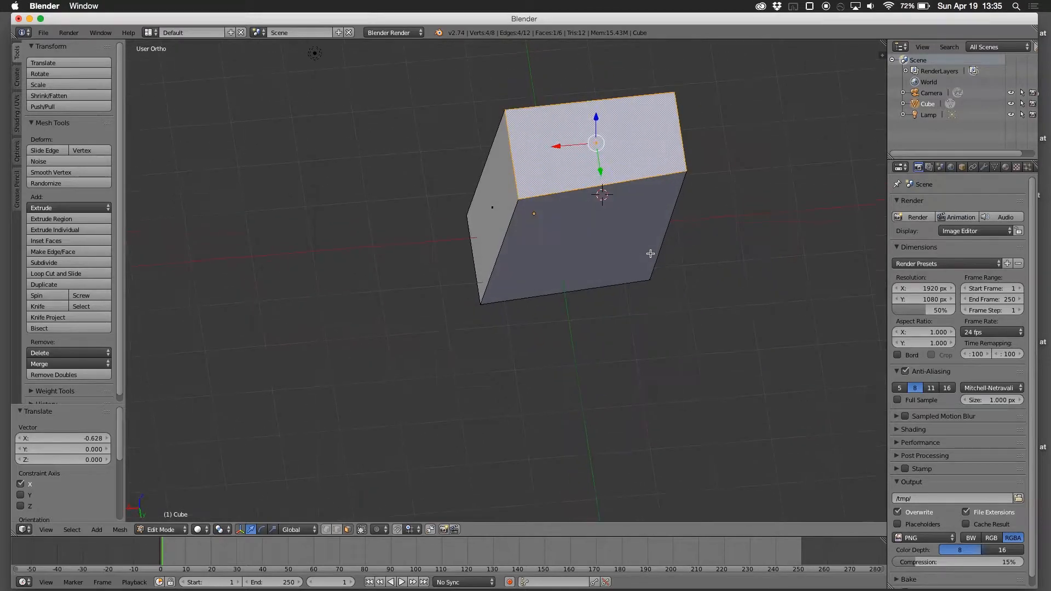
pyautogui.click(327, 530)
pyautogui.rightClick(687, 170)
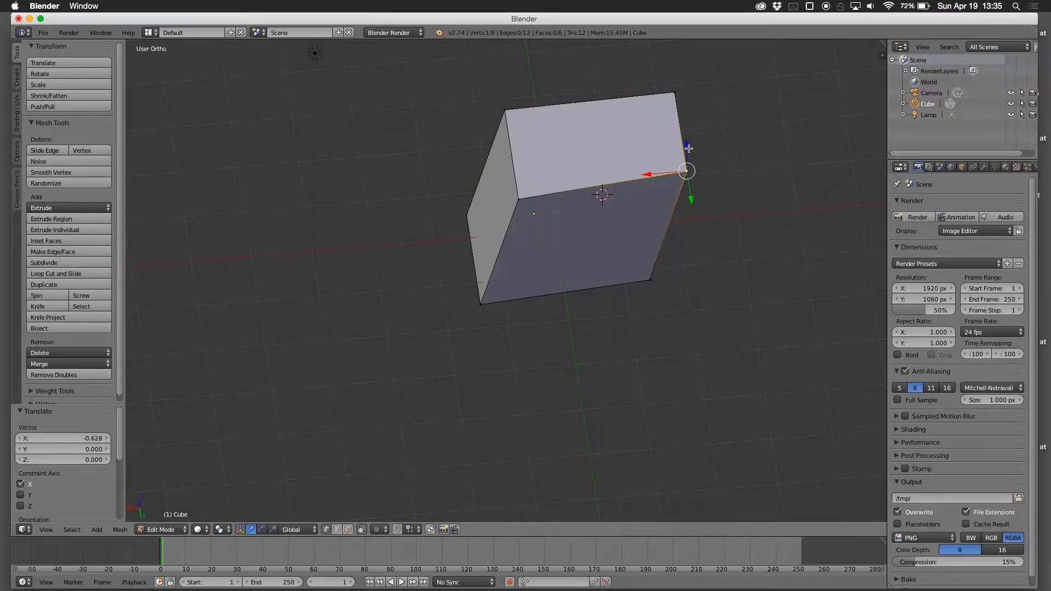
pyautogui.moveTo(688, 147); pyautogui.dragTo(687, 237)
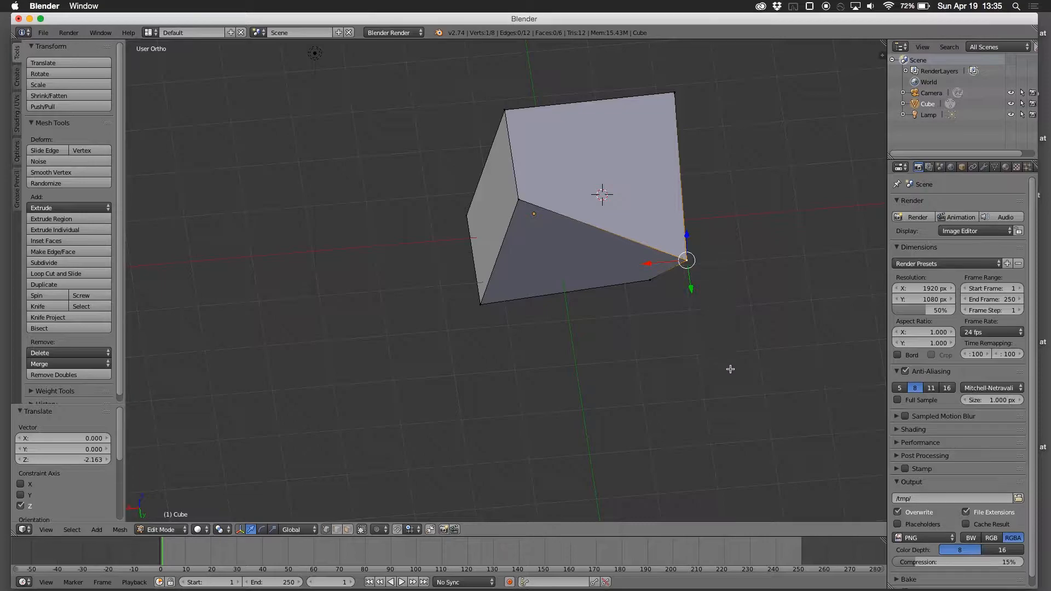
pyautogui.moveTo(731, 369); pyautogui.dragTo(573, 279, button='middle')
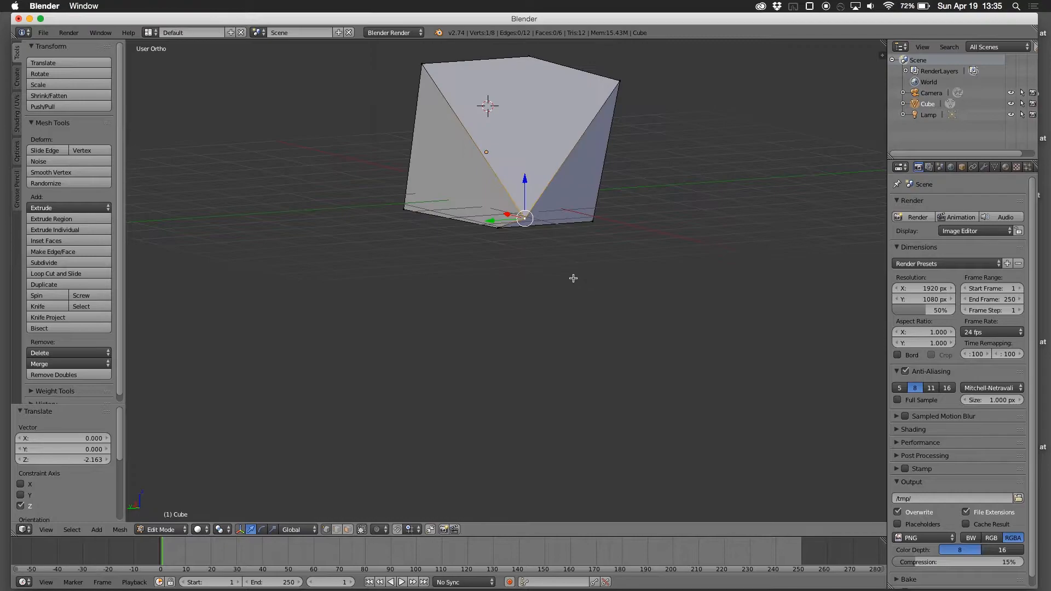
pyautogui.moveTo(523, 178); pyautogui.dragTo(519, 151)
# Step: Select the slanted top face and the adjoining side face in face selection mode and examine their shape from several angles
pyautogui.moveTo(504, 194); pyautogui.dragTo(602, 223, button='middle')
pyautogui.moveTo(537, 165); pyautogui.dragTo(564, 101, button='middle')
pyautogui.click(349, 529)
pyautogui.rightClick(616, 107)
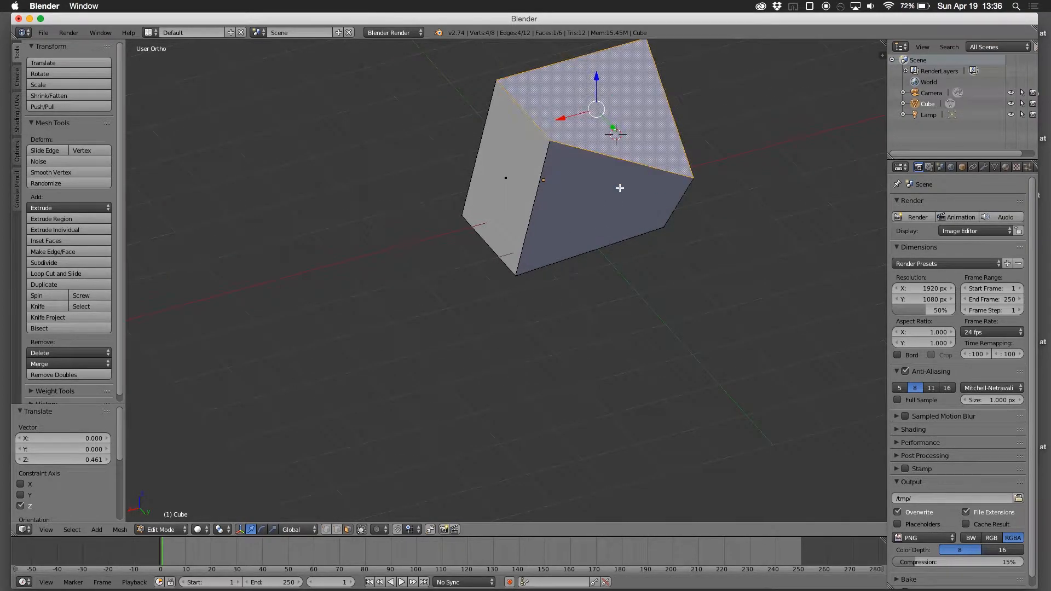
pyautogui.moveTo(742, 216); pyautogui.dragTo(678, 322, button='middle')
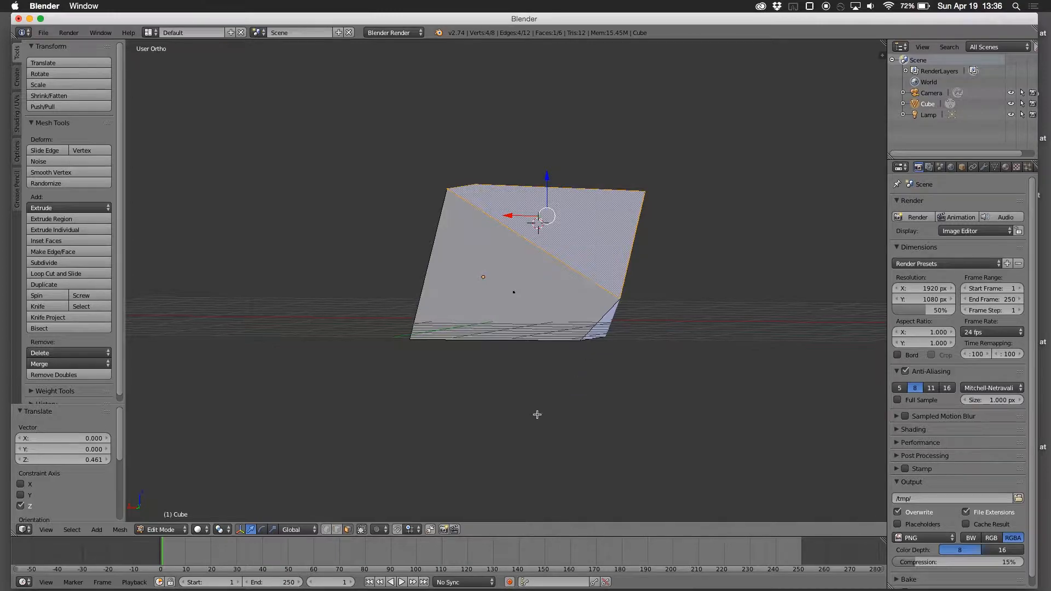
pyautogui.moveTo(578, 276); pyautogui.dragTo(454, 348, button='middle')
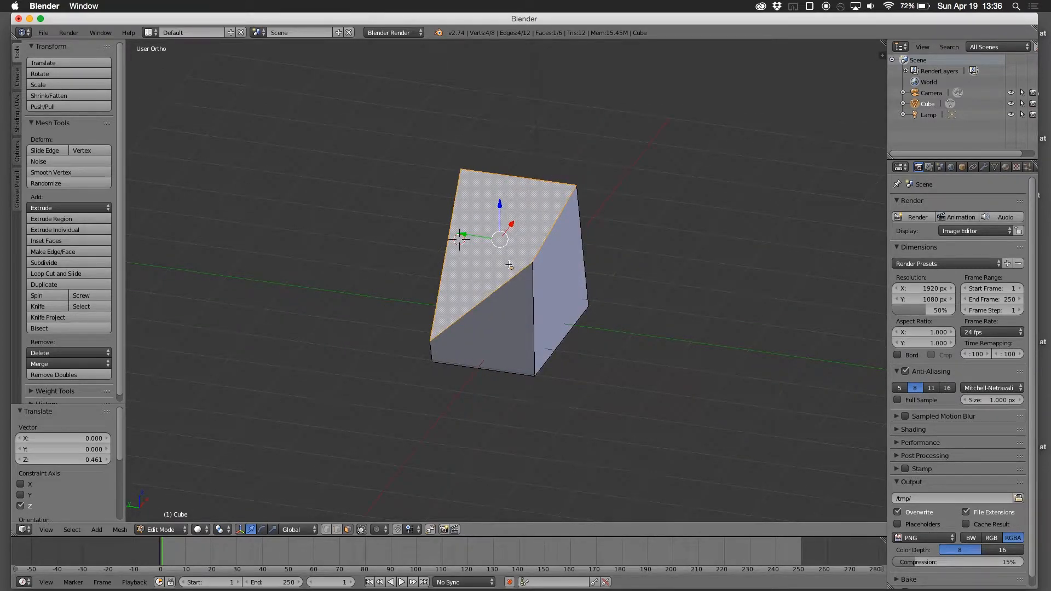
pyautogui.moveTo(504, 251); pyautogui.dragTo(688, 289, button='middle')
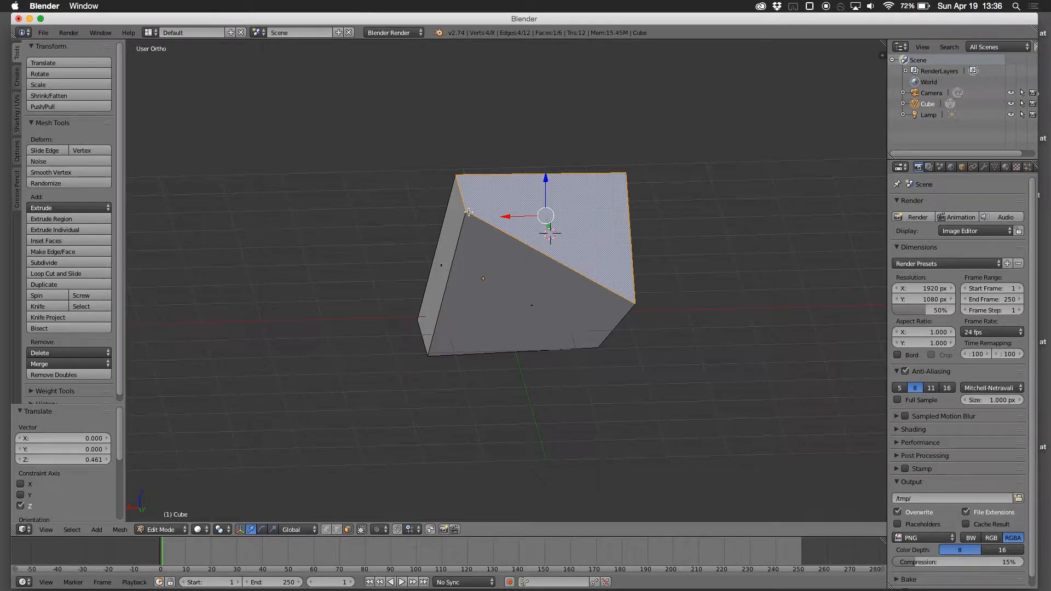
pyautogui.moveTo(481, 221); pyautogui.dragTo(479, 303, button='middle')
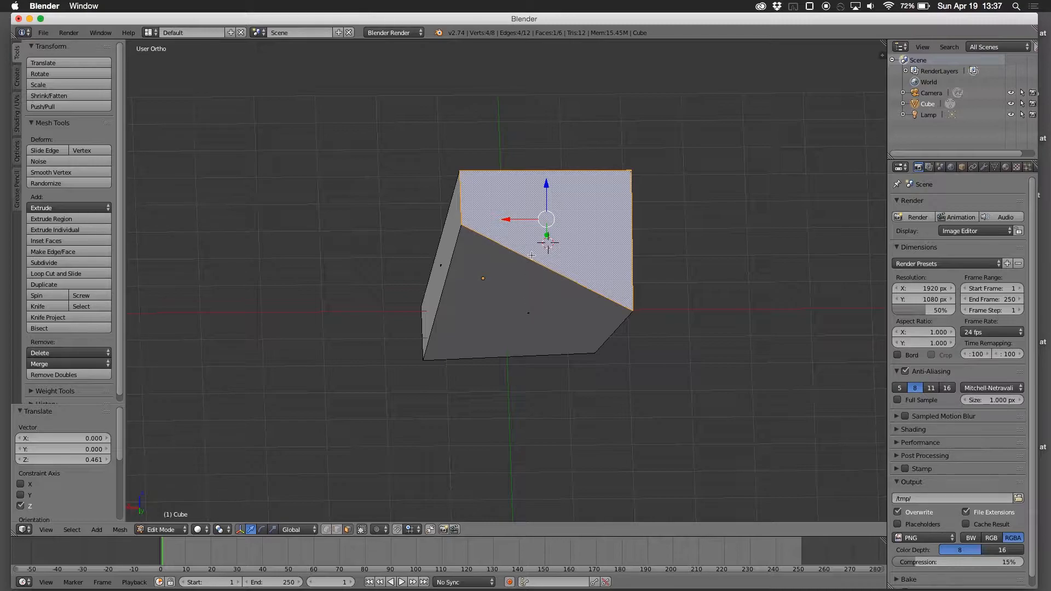
pyautogui.moveTo(528, 313); pyautogui.dragTo(545, 268, button='middle')
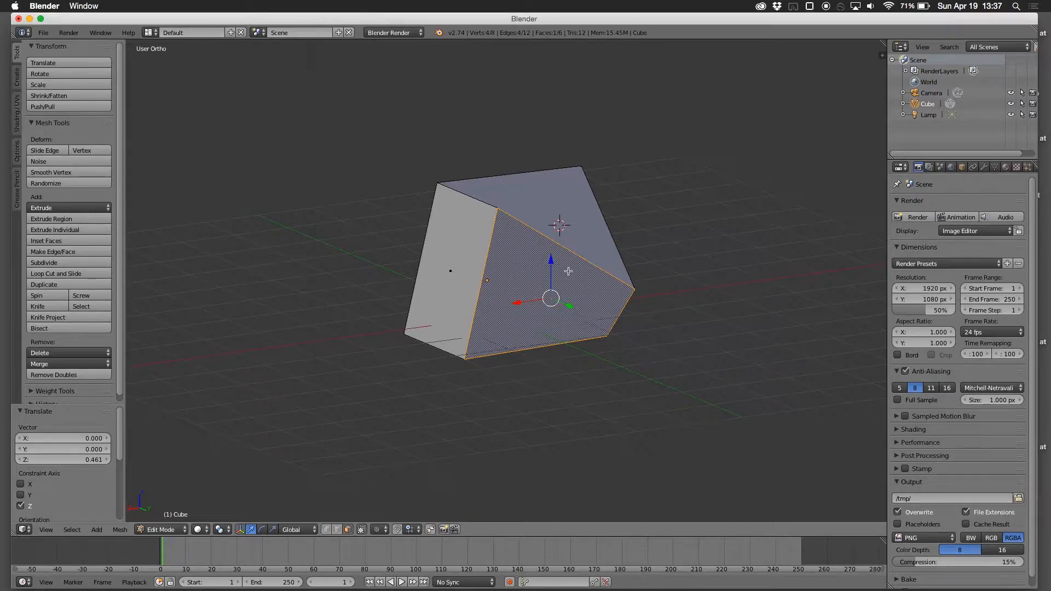
pyautogui.moveTo(550, 294); pyautogui.dragTo(585, 310, button='middle')
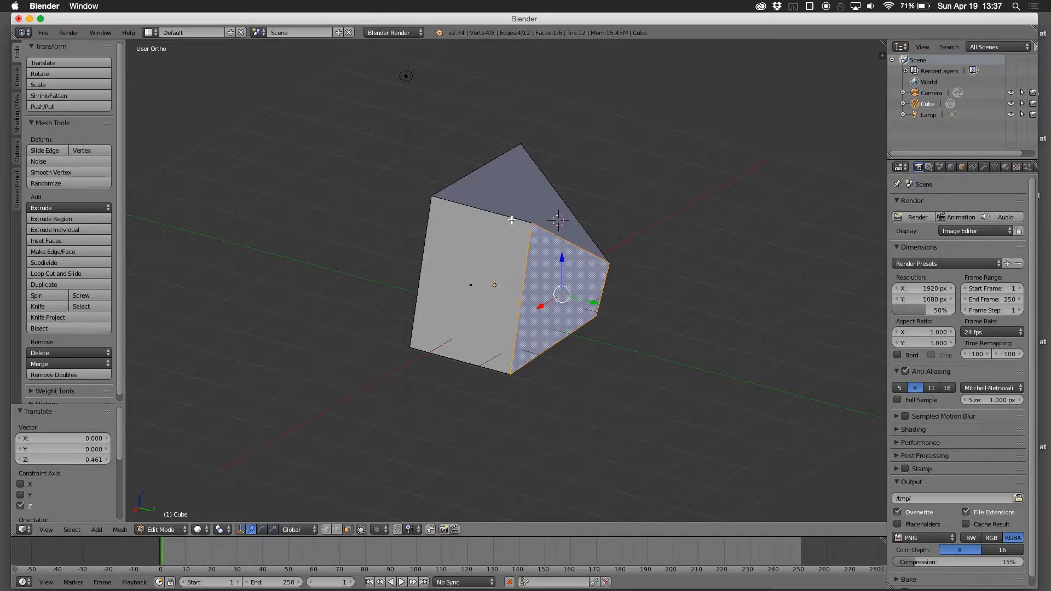
# Step: Select the whole cube mesh and delete all of its vertices
pyautogui.press('a')
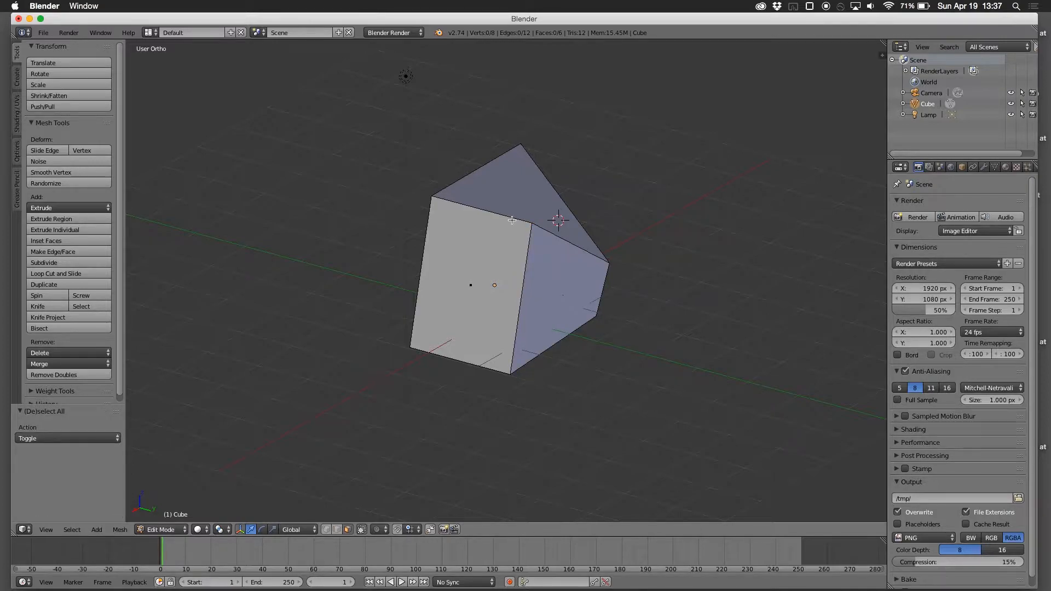
pyautogui.press('a')
pyautogui.press('a')
pyautogui.press('a')
pyautogui.press('a')
pyautogui.press('a')
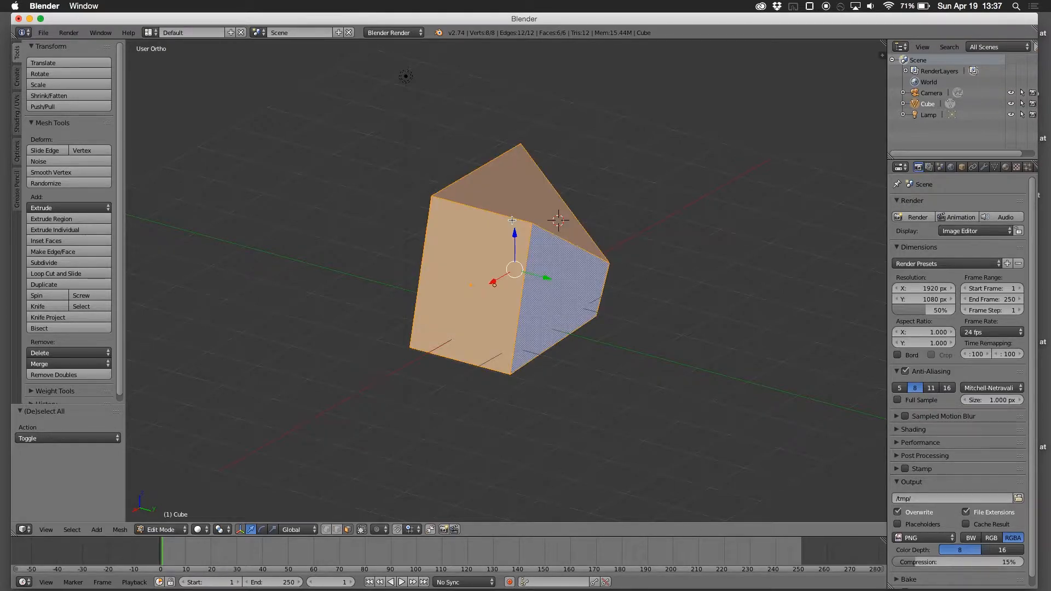
pyautogui.press('a')
pyautogui.press('a')
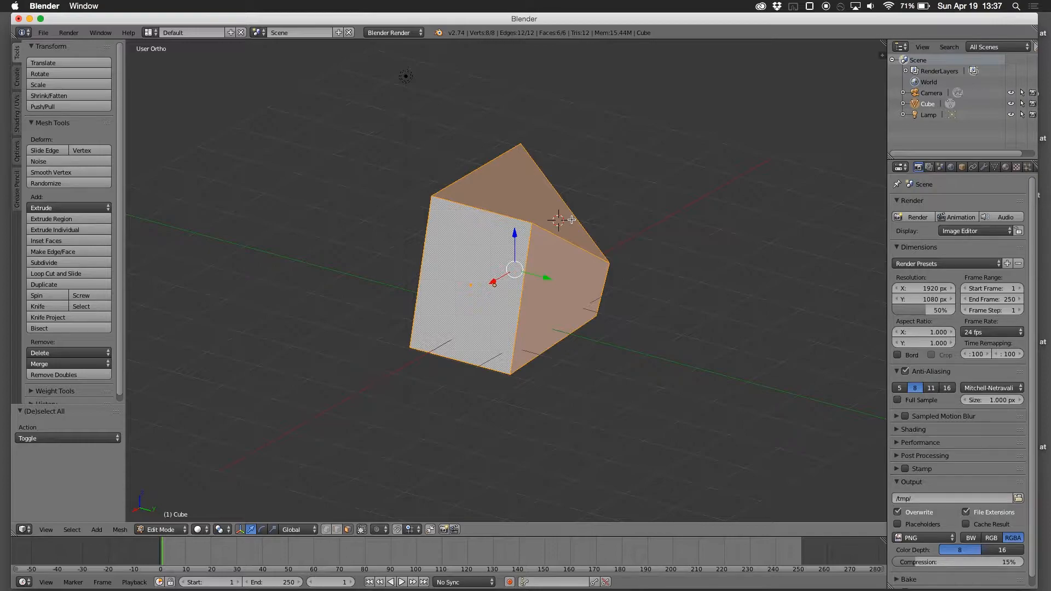
pyautogui.press('x')
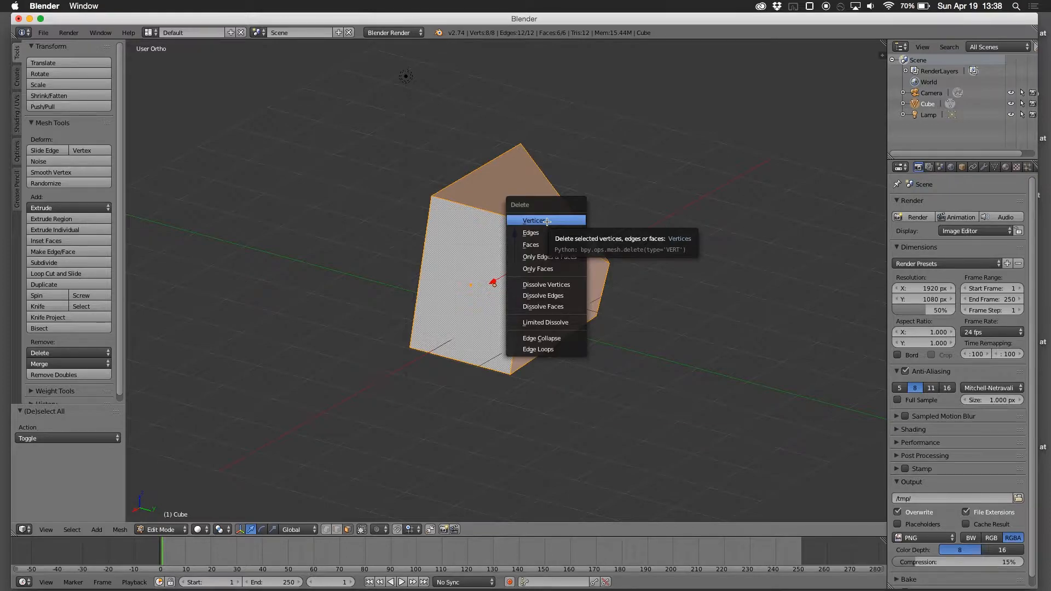
pyautogui.click(547, 221)
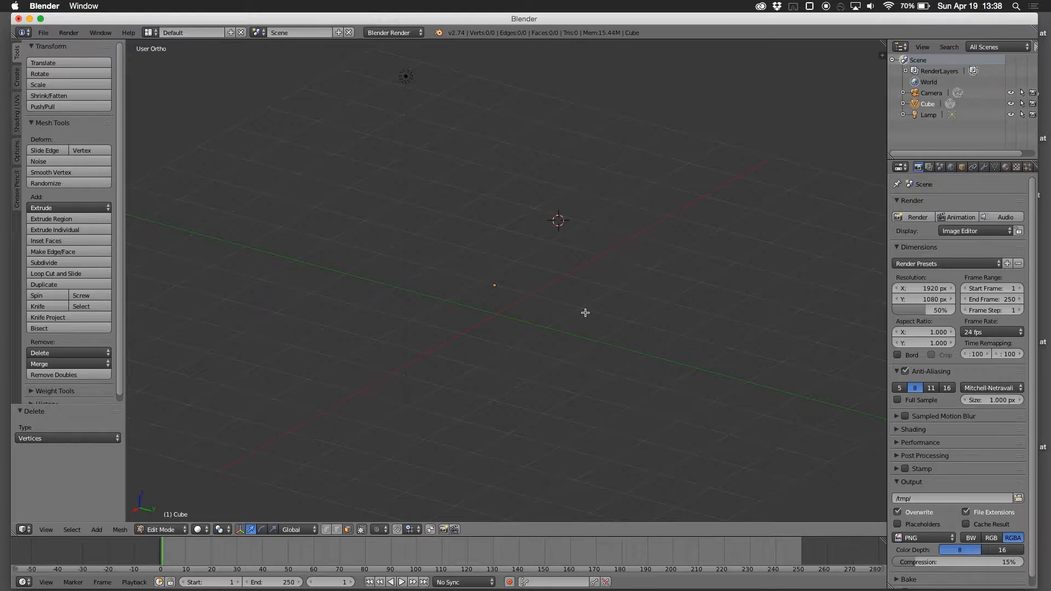
# Step: Add a monkey mesh at the 3D cursor, look at it from the front, and undo the addition
pyautogui.moveTo(585, 313)
pyautogui.mouseDown(button='middle')
pyautogui.moveTo(584, 299)
pyautogui.moveTo(563, 300)
pyautogui.moveTo(582, 308)
pyautogui.mouseUp(button='middle')
pyautogui.moveTo(582, 308); pyautogui.dragTo(581, 307, button='middle')
pyautogui.click(97, 530)
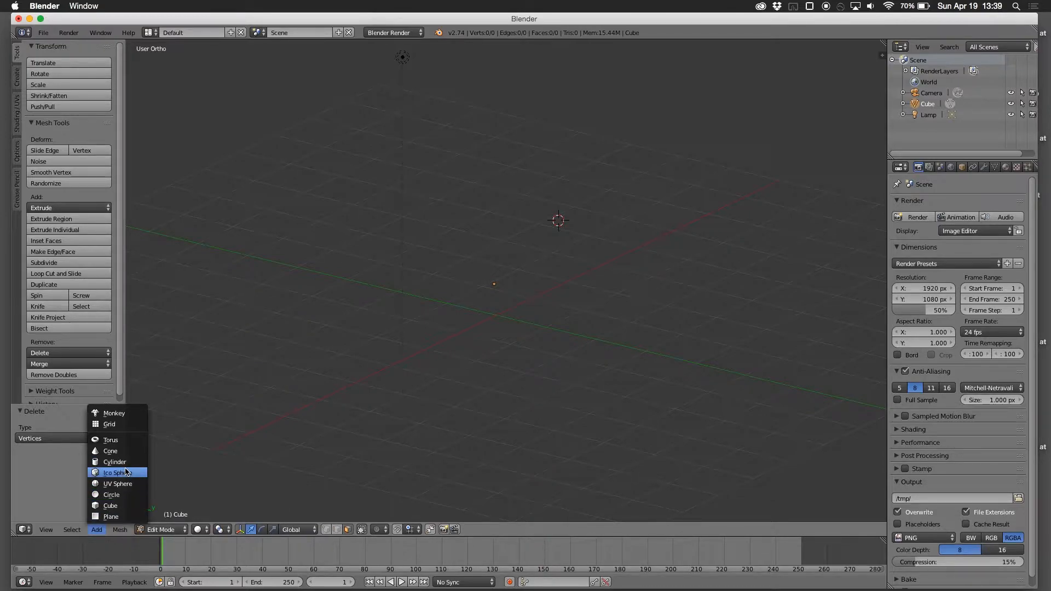
pyautogui.click(122, 414)
pyautogui.moveTo(336, 396); pyautogui.dragTo(515, 383, button='middle')
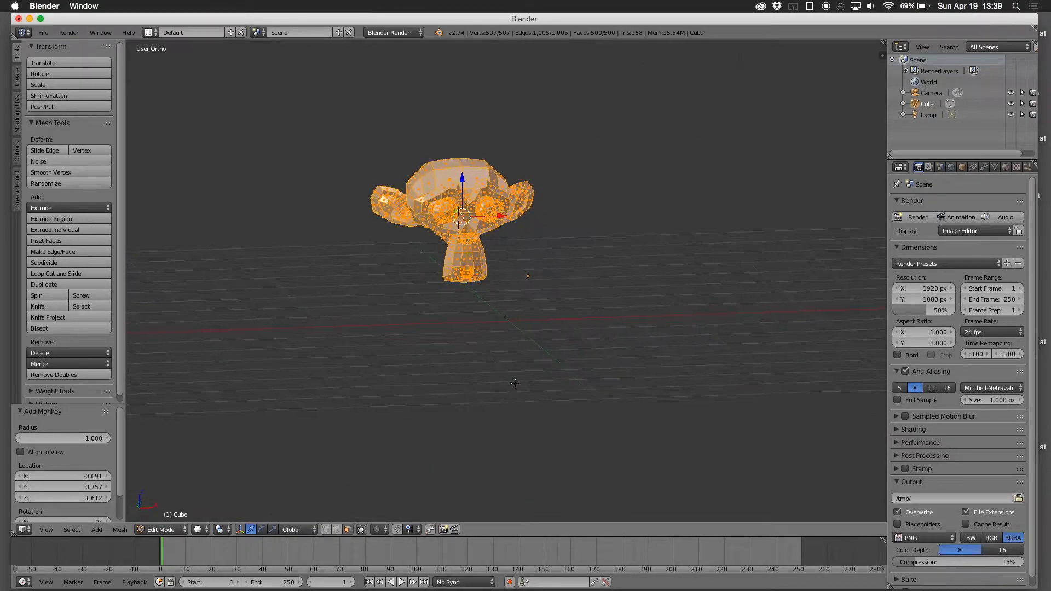
pyautogui.hotkey('ctrl', 'z')
# Step: Add a plane mesh at the 3D cursor within the emptied cube object
pyautogui.click(97, 530)
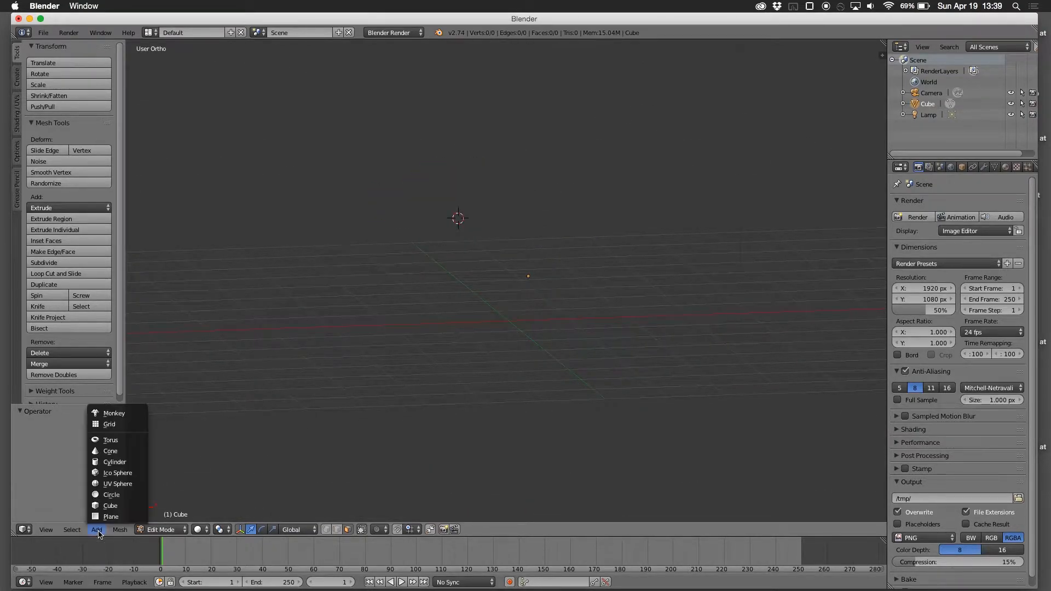
pyautogui.click(111, 517)
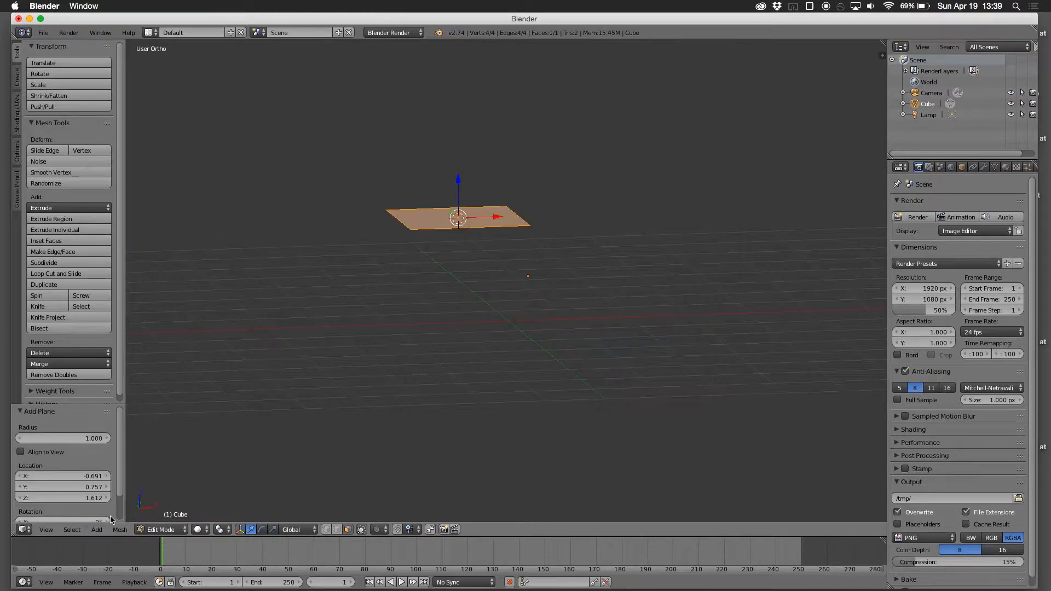
pyautogui.moveTo(409, 371); pyautogui.dragTo(491, 425, button='middle')
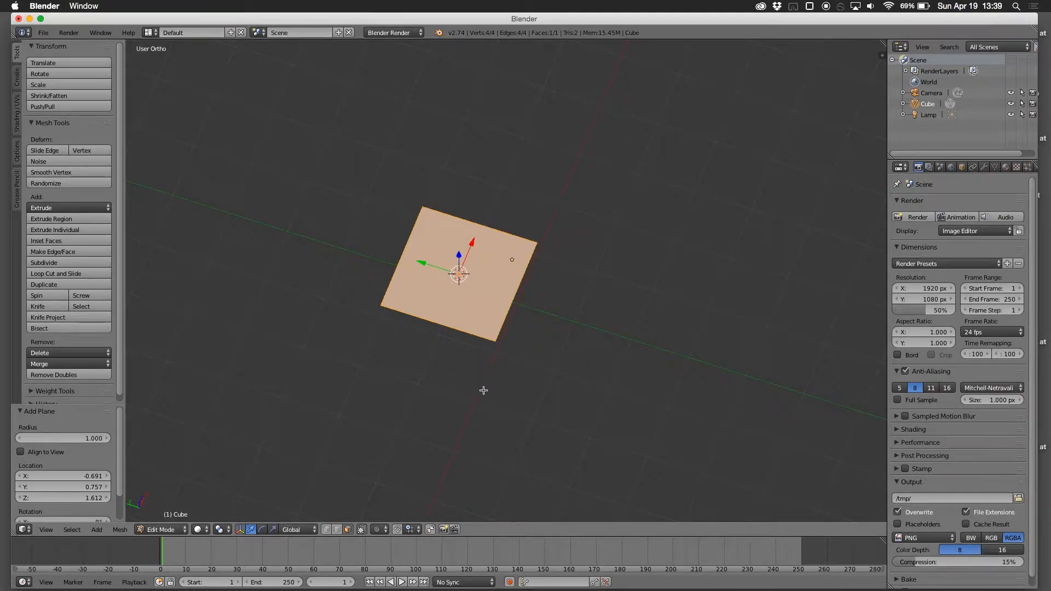
pyautogui.moveTo(486, 393); pyautogui.dragTo(462, 340, button='middle')
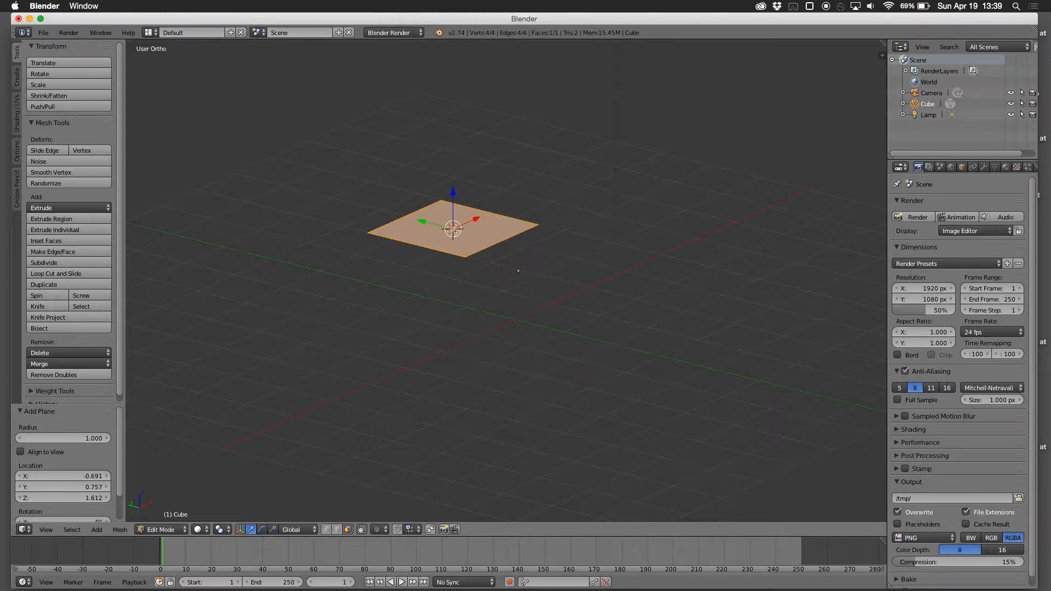
pyautogui.press('a')
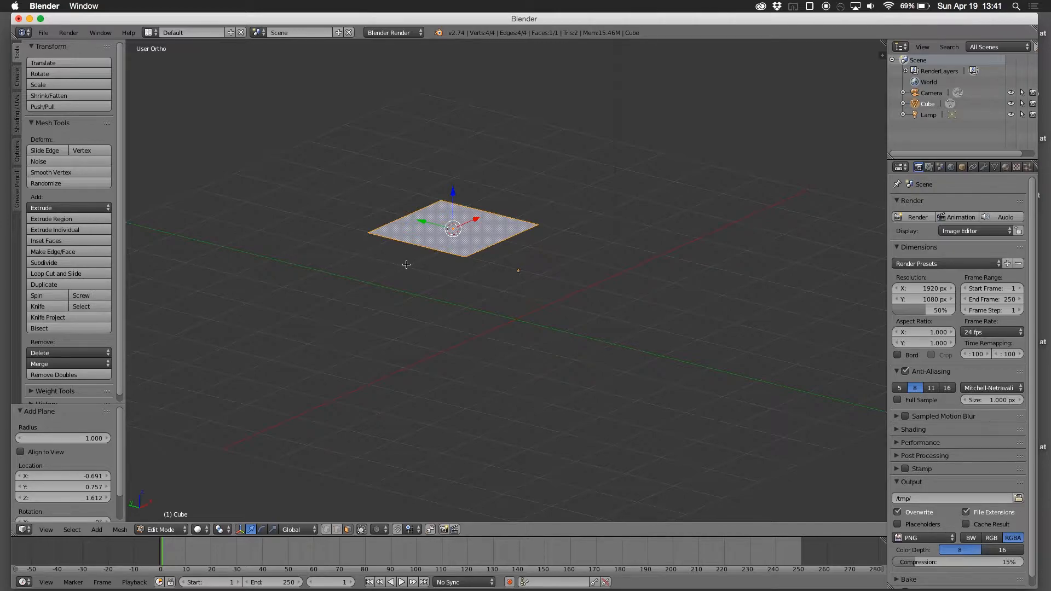
pyautogui.moveTo(405, 277); pyautogui.dragTo(518, 271, button='middle')
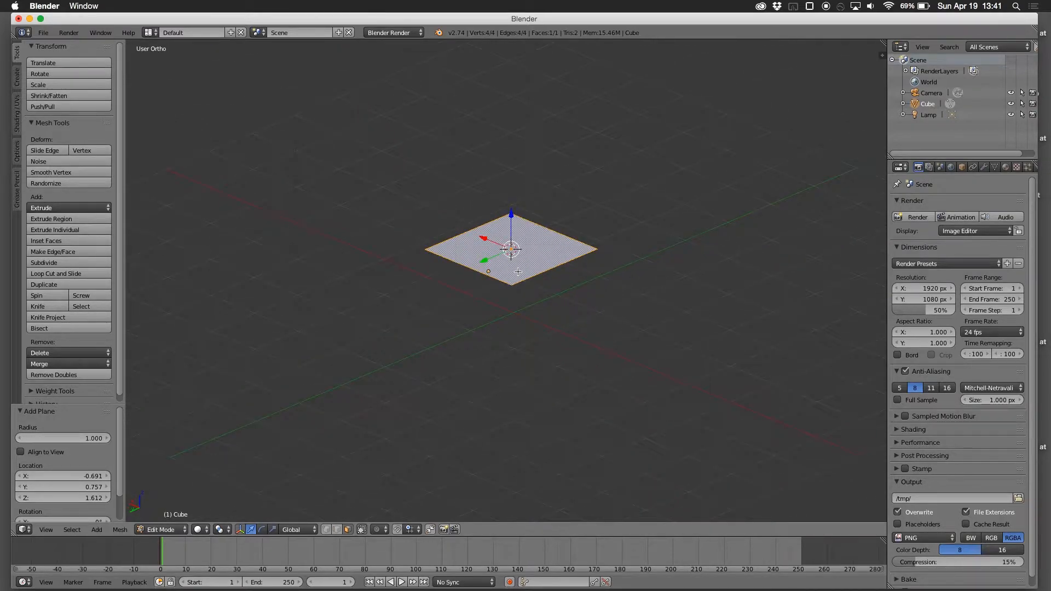
pyautogui.moveTo(553, 298); pyautogui.dragTo(491, 381, button='middle')
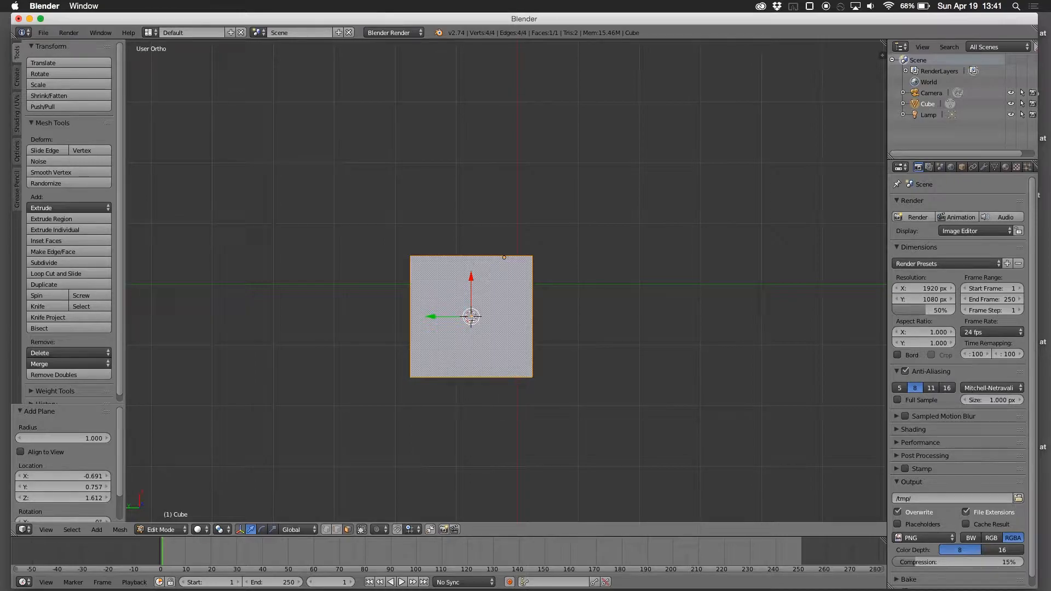
pyautogui.moveTo(472, 317); pyautogui.dragTo(468, 260, button='middle')
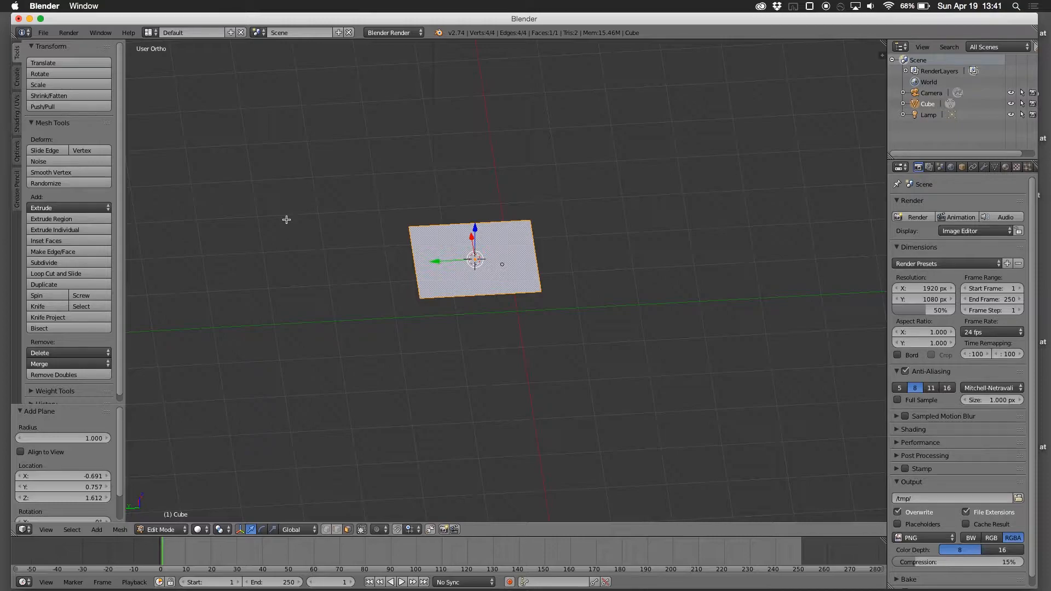
# Step: In top orthographic view, use the Knife with angle constraint to cut two vertical lines near the plane's side edges
pyautogui.press('KP_7')
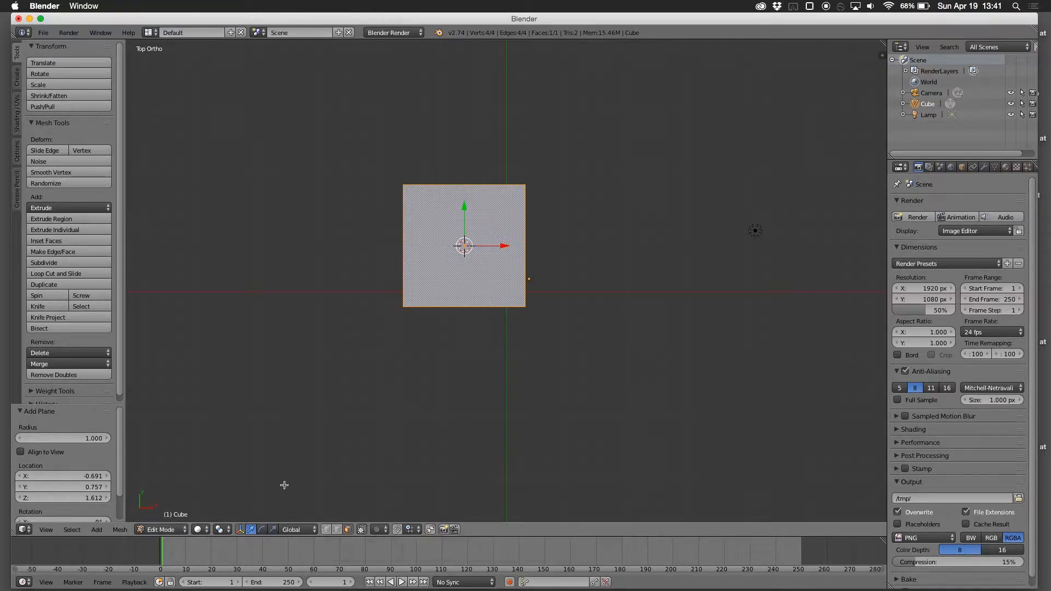
pyautogui.click(40, 308)
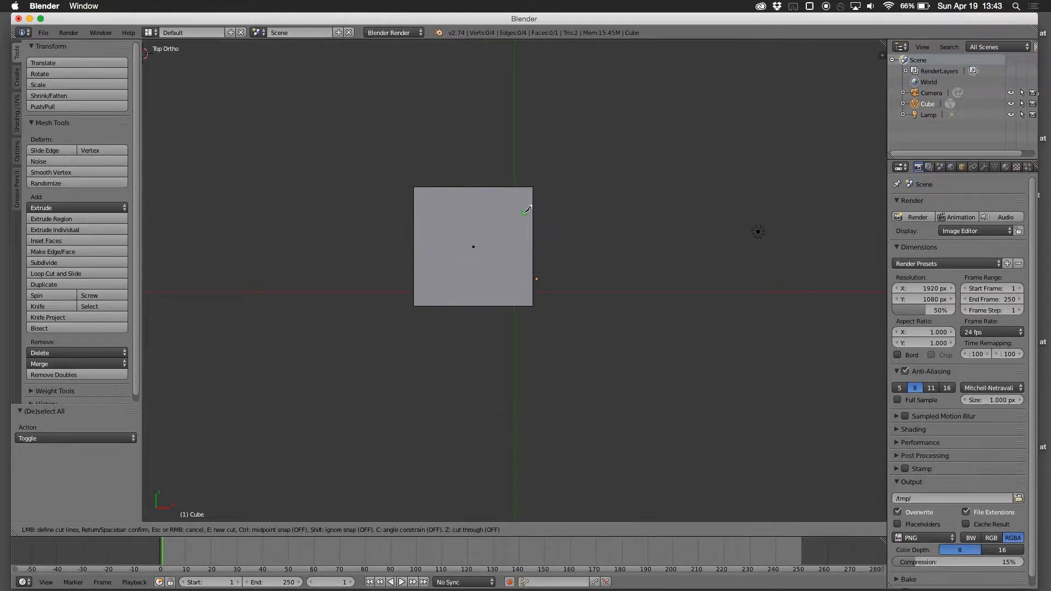
pyautogui.click(437, 186)
pyautogui.press('c')
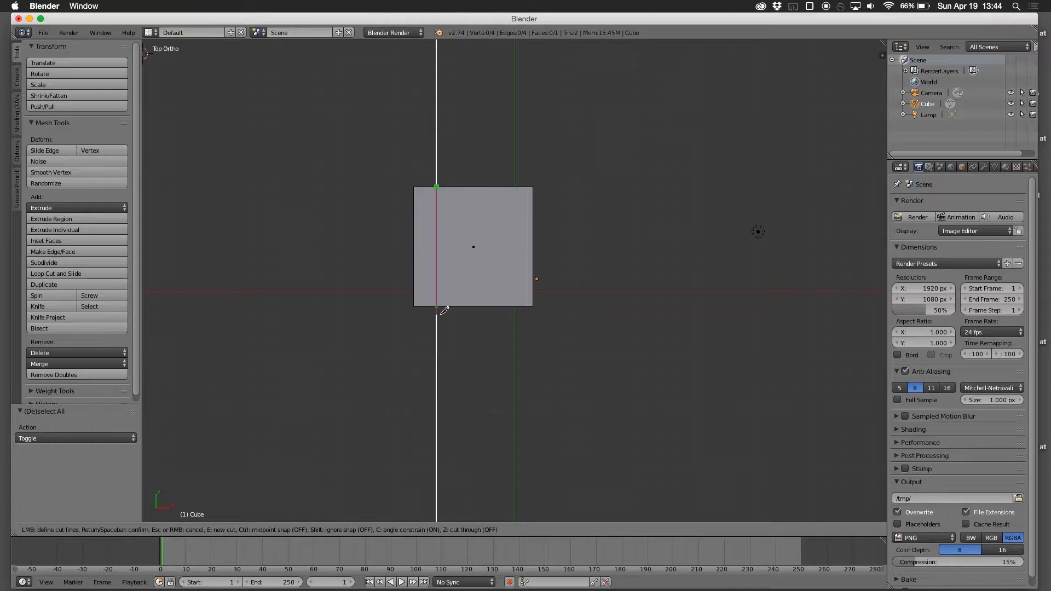
pyautogui.click(438, 308)
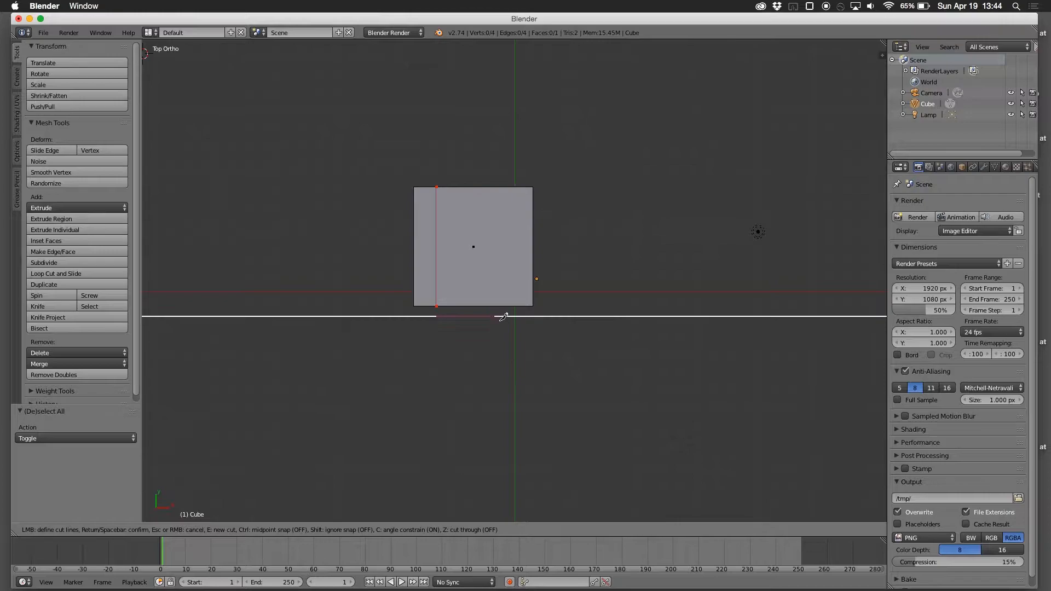
pyautogui.click(510, 307)
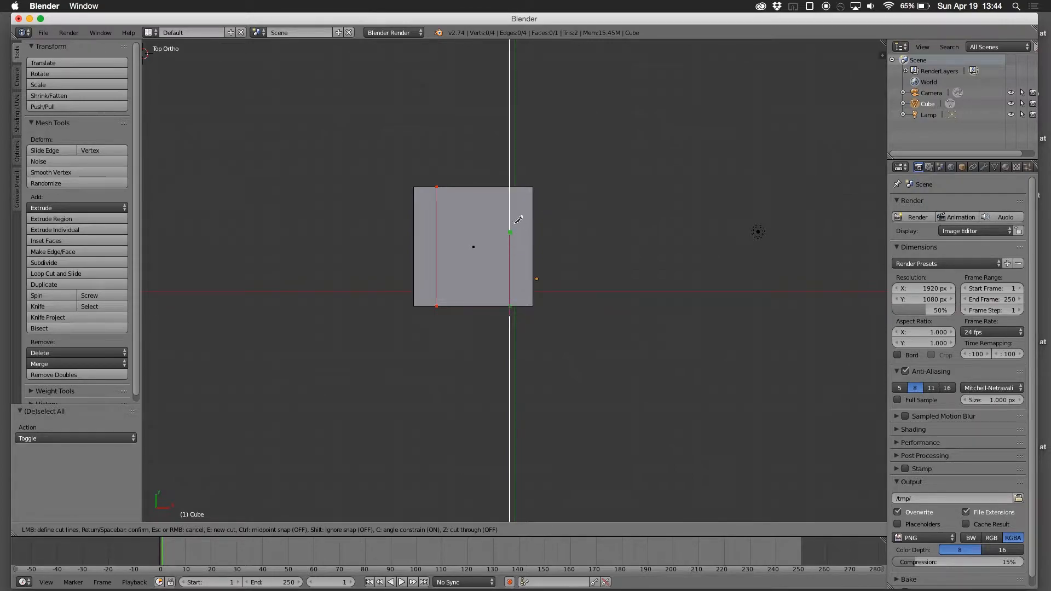
pyautogui.click(517, 175)
pyautogui.click(566, 177)
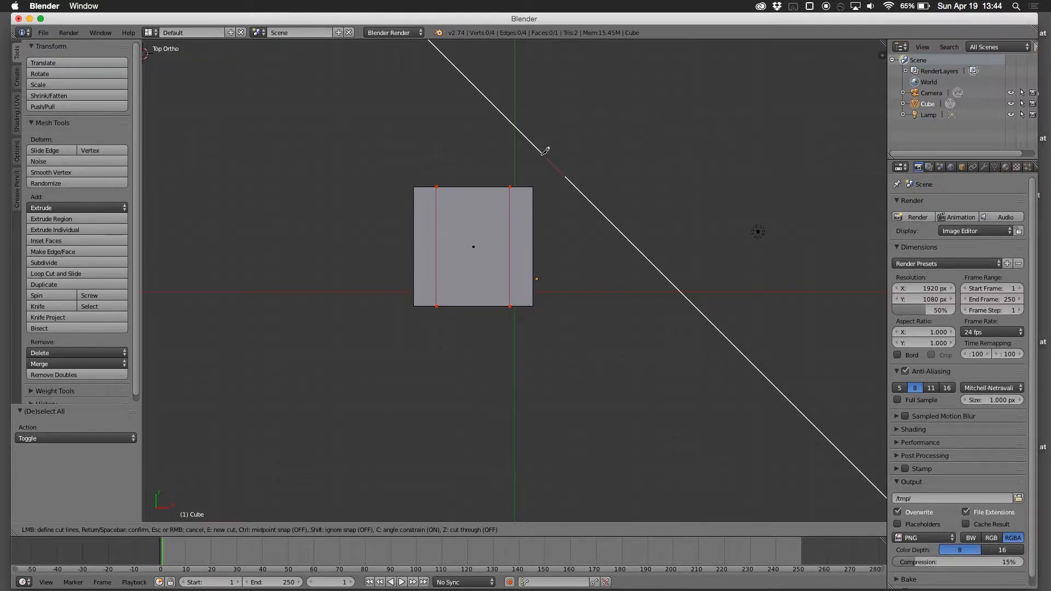
pyautogui.press('e')
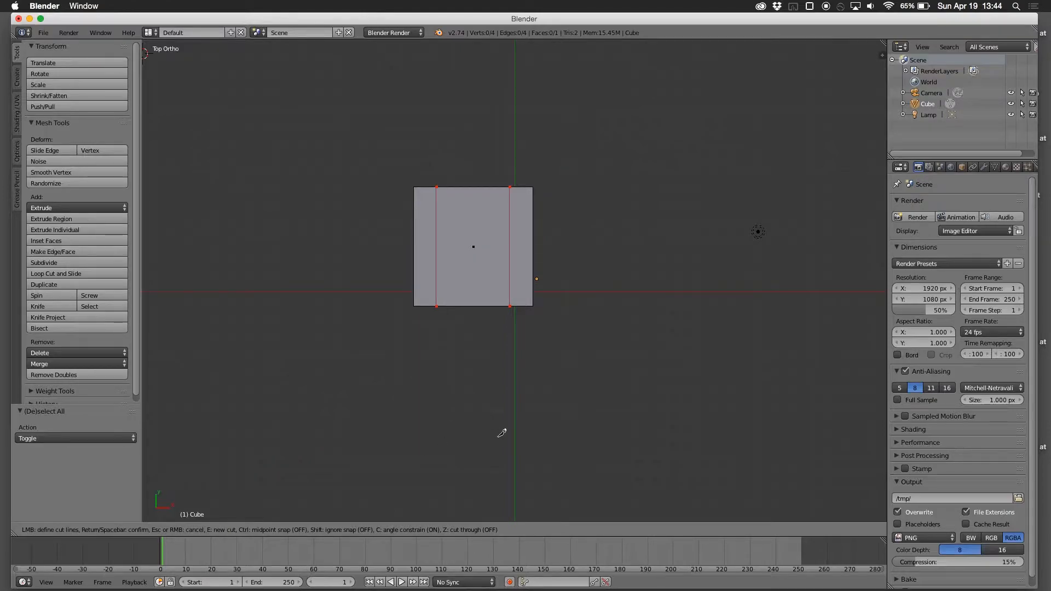
# Step: Cut two horizontal lines across the plane near its upper and lower edges with the Knife and apply all the cuts
pyautogui.click(406, 209)
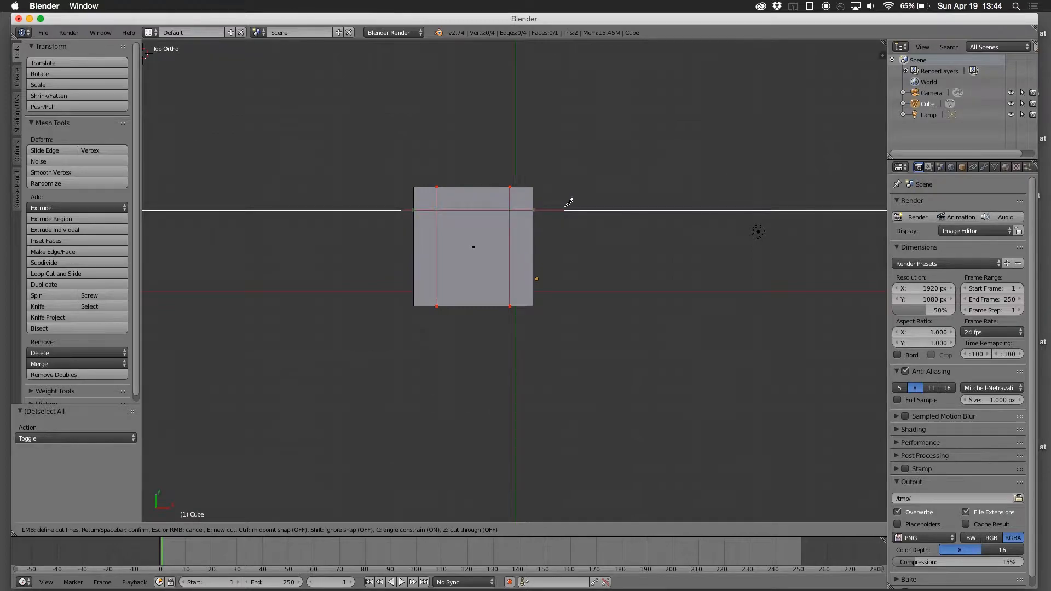
pyautogui.click(565, 208)
pyautogui.click(566, 283)
pyautogui.click(362, 284)
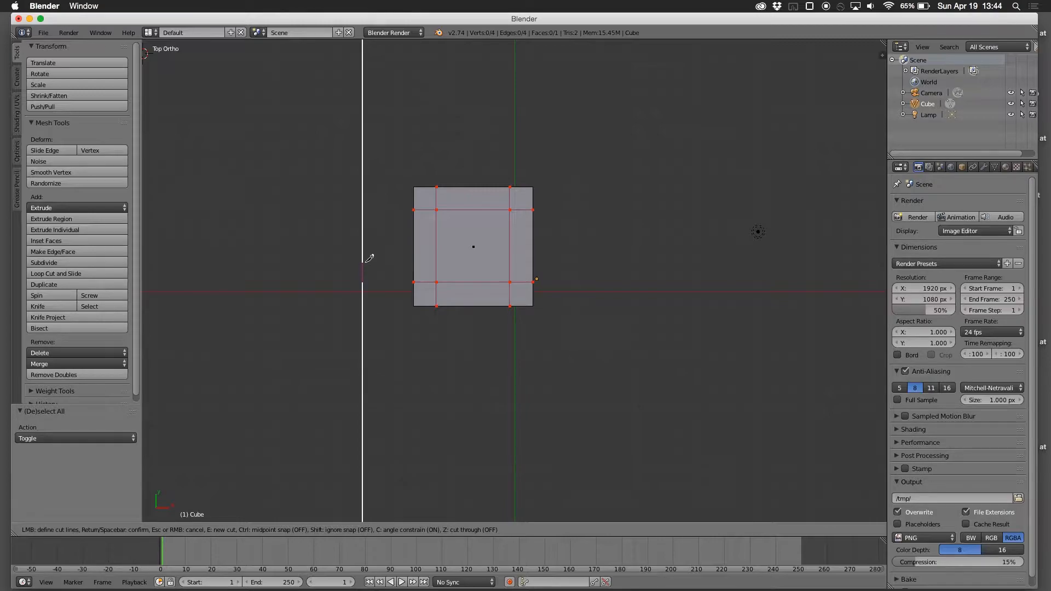
pyautogui.press('Return')
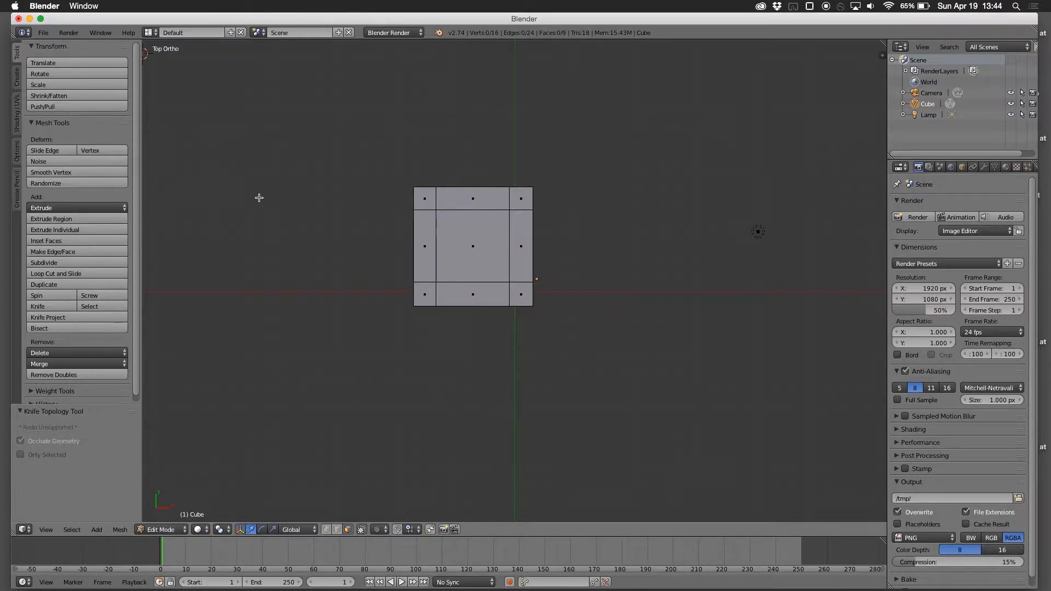
# Step: Select the plane's centre, border and corner faces one at a time to examine how the cuts divide it
pyautogui.rightClick(424, 194)
pyautogui.rightClick(464, 207)
pyautogui.rightClick(460, 253)
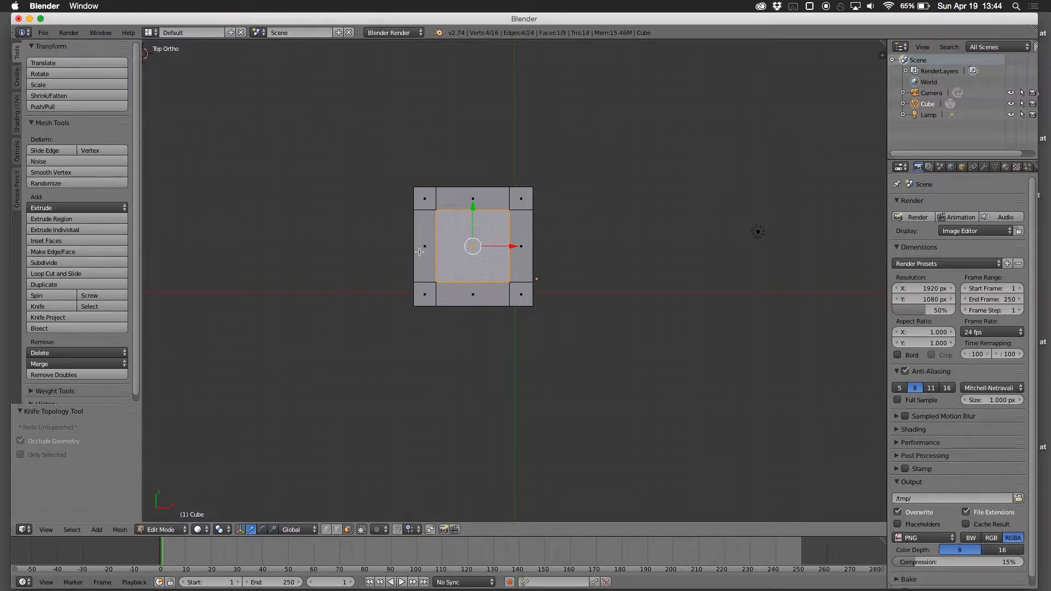
pyautogui.rightClick(419, 251)
pyautogui.rightClick(521, 258)
pyautogui.rightClick(514, 300)
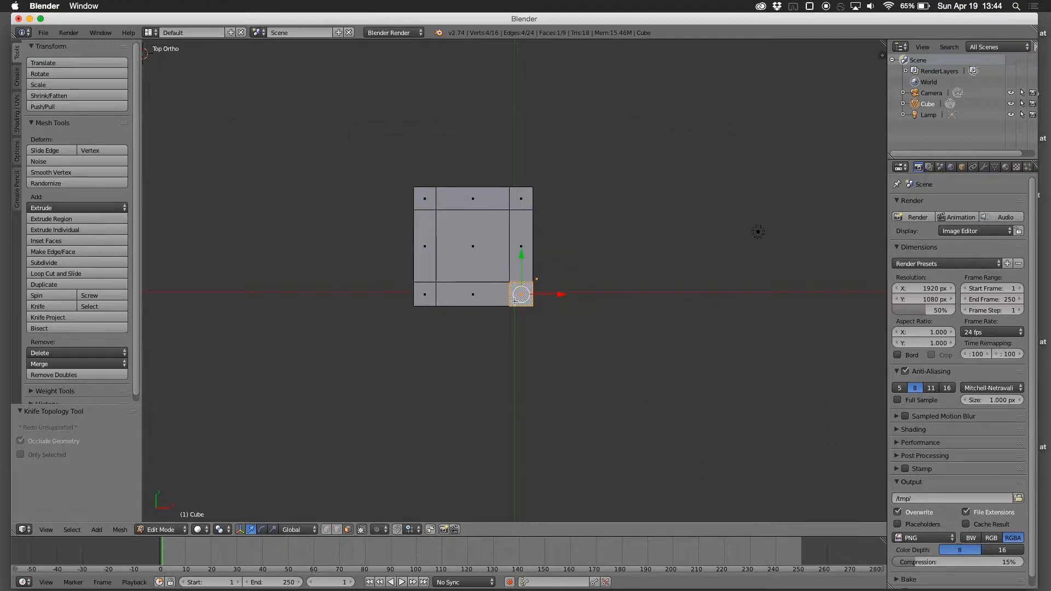
pyautogui.rightClick(477, 302)
pyautogui.rightClick(420, 302)
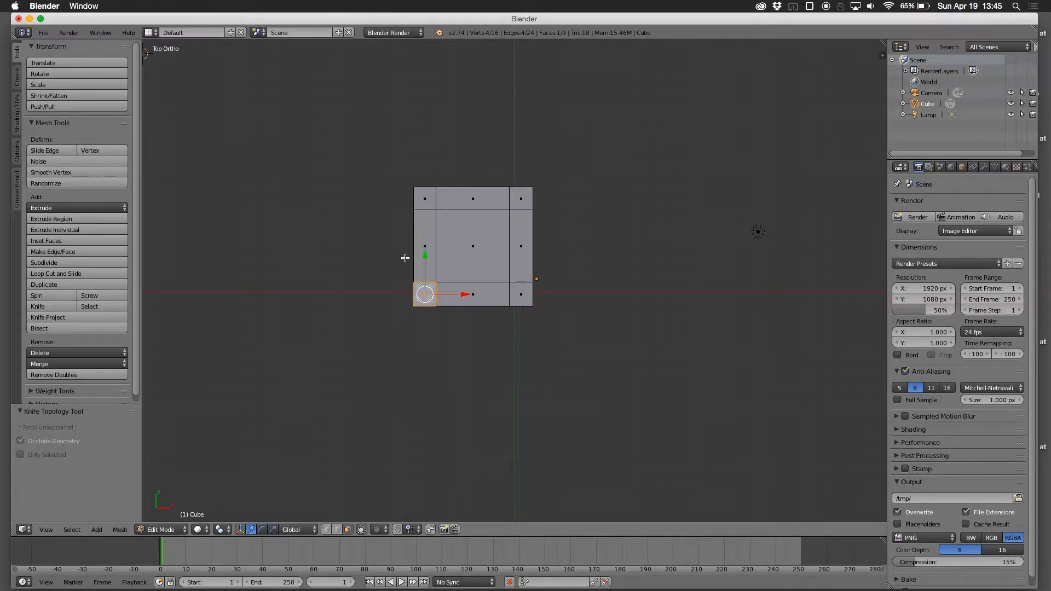
pyautogui.moveTo(395, 257); pyautogui.dragTo(396, 190, button='middle')
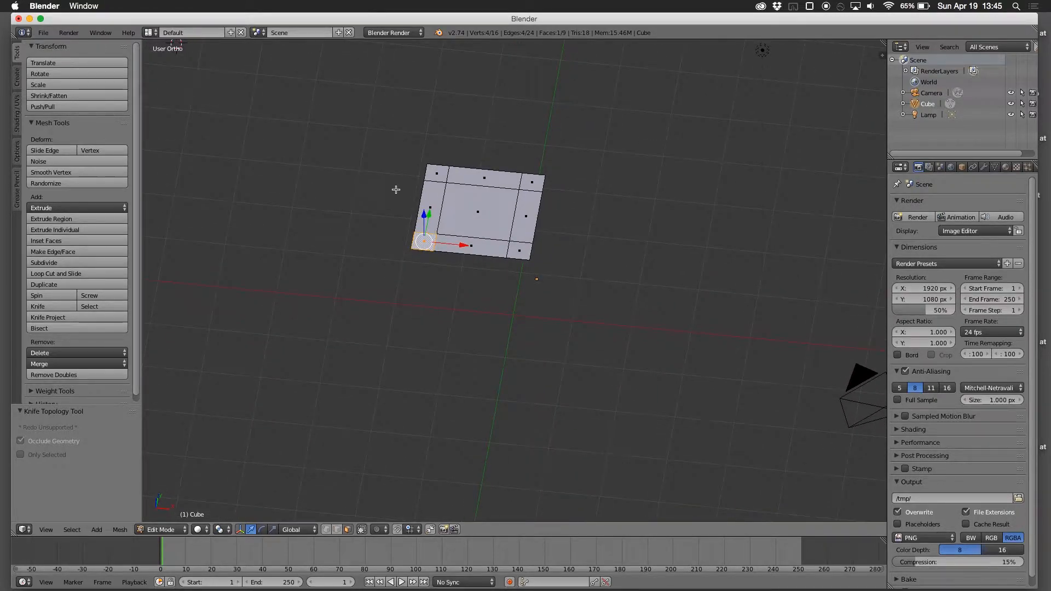
pyautogui.rightClick(441, 208)
# Step: In vertex select mode, move the inner front-left vertex about 0.185 along X and about 0.197 along Y
pyautogui.press('2')
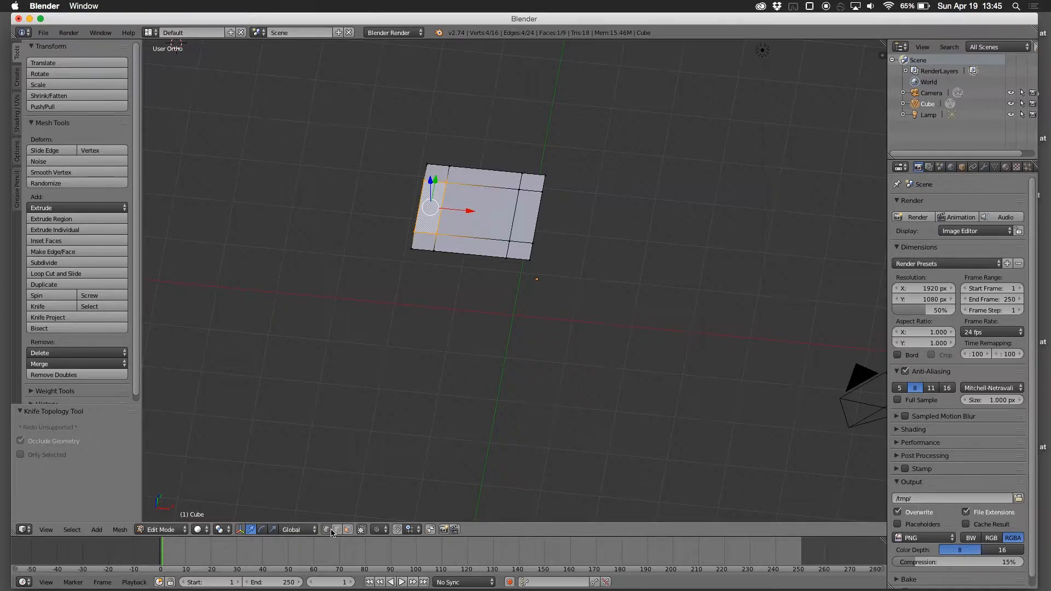
pyautogui.press('1')
pyautogui.rightClick(438, 234)
pyautogui.moveTo(450, 227); pyautogui.dragTo(463, 218, button='middle')
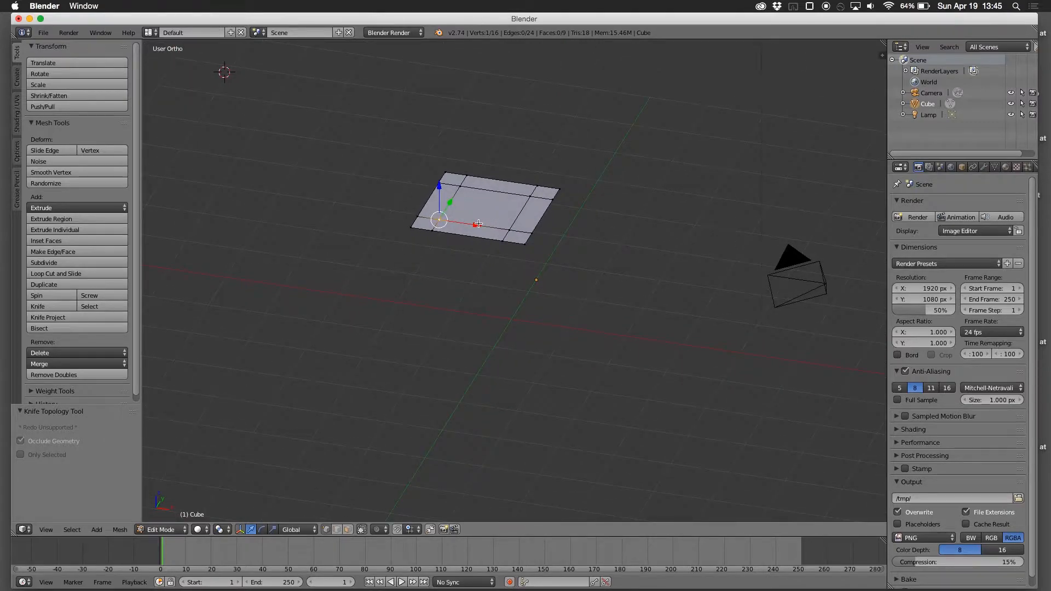
pyautogui.press('g')
pyautogui.press('x')
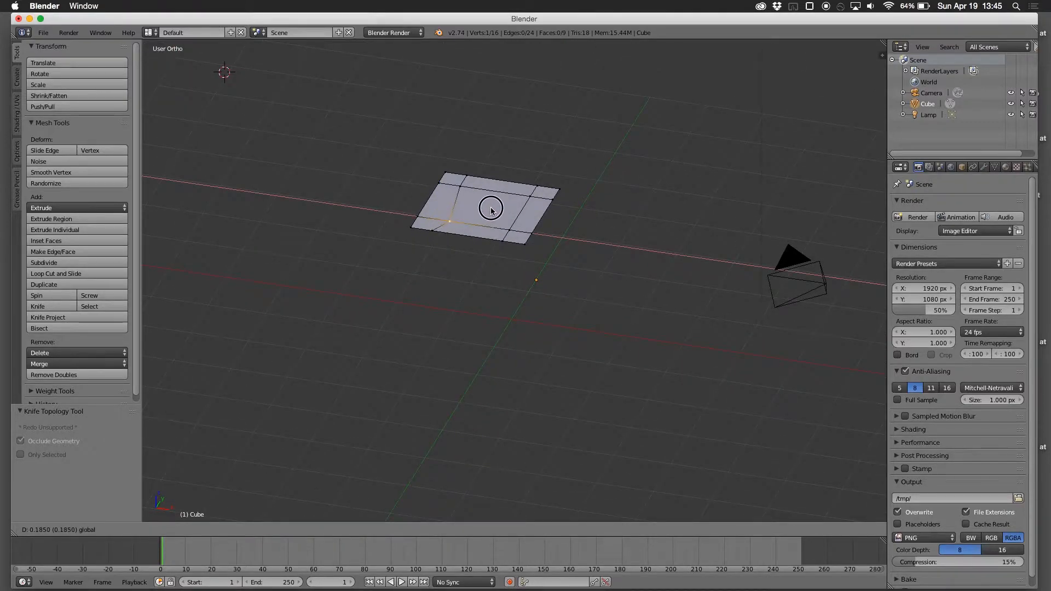
pyautogui.click(491, 211)
pyautogui.press('g')
pyautogui.press('y')
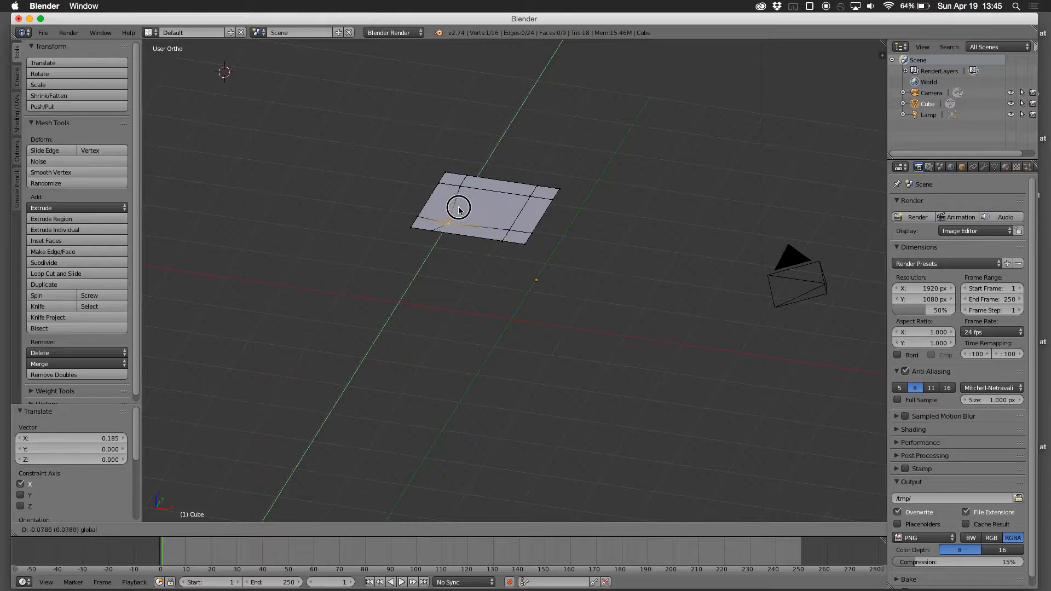
pyautogui.click(464, 204)
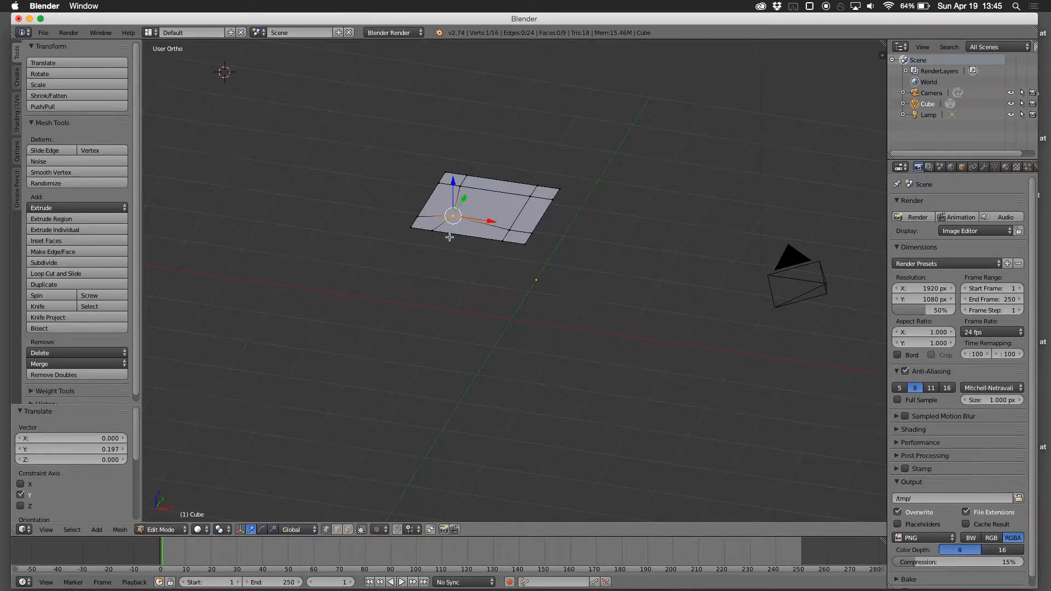
# Step: Undo both moves of the inner vertex and check the cut plane in top view and from a low angle
pyautogui.hotkey('ctrl', 'z')
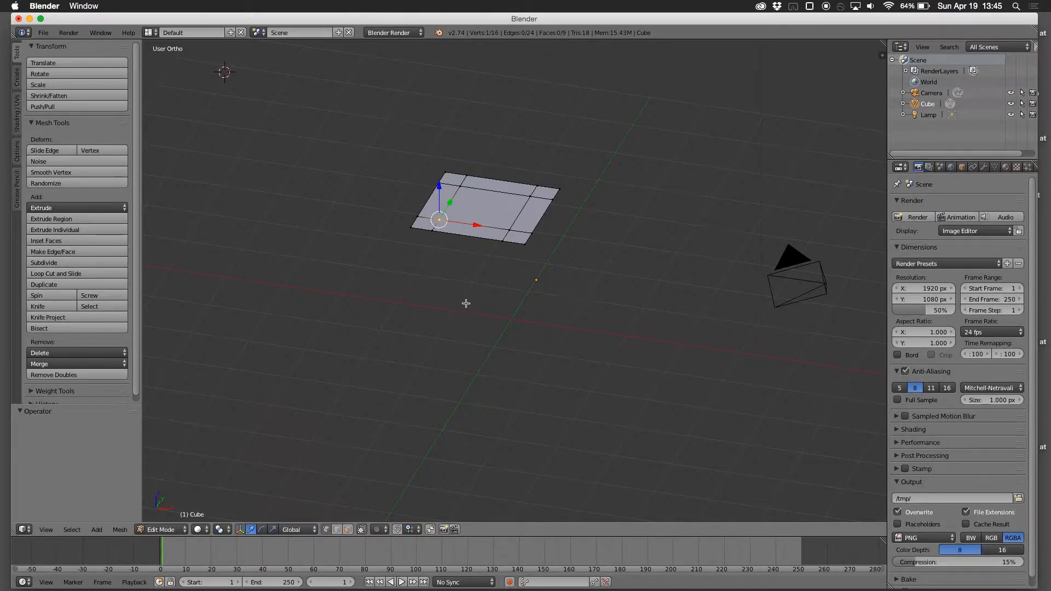
pyautogui.moveTo(466, 303); pyautogui.dragTo(491, 325, button='middle')
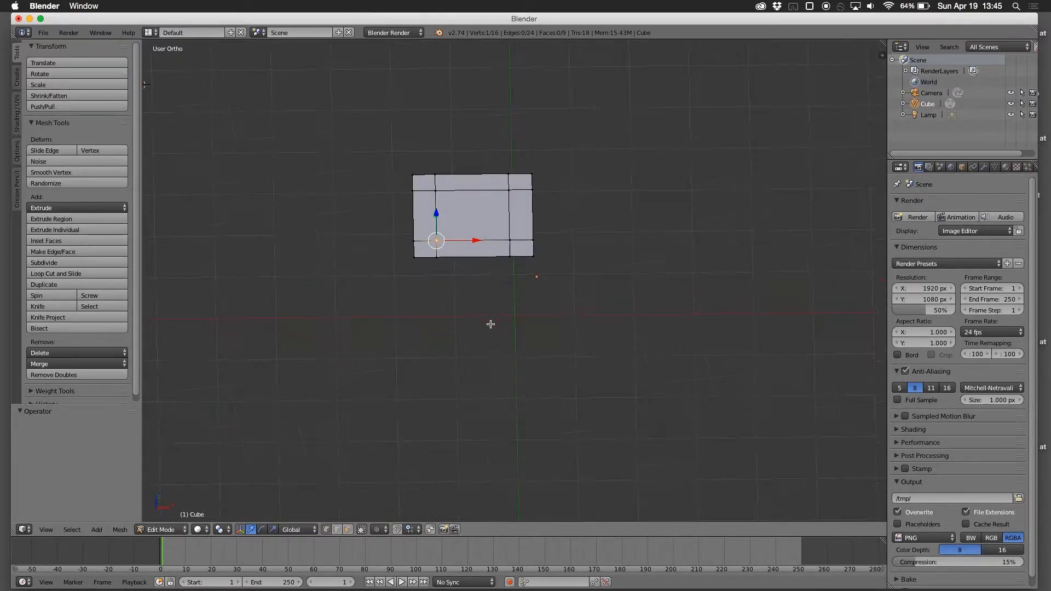
pyautogui.press('KP_7')
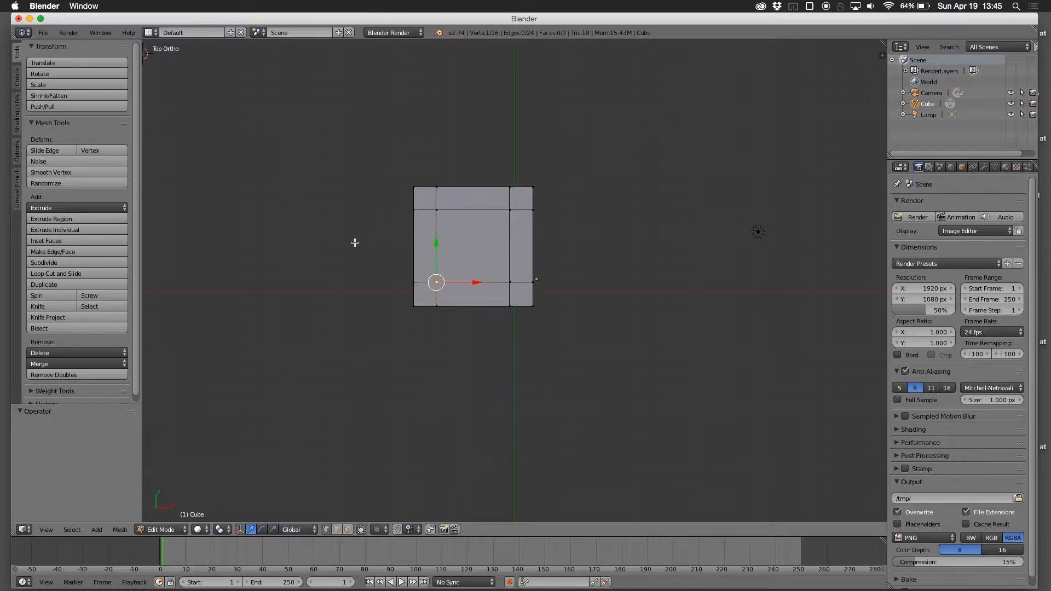
pyautogui.moveTo(364, 250); pyautogui.dragTo(380, 144, button='middle')
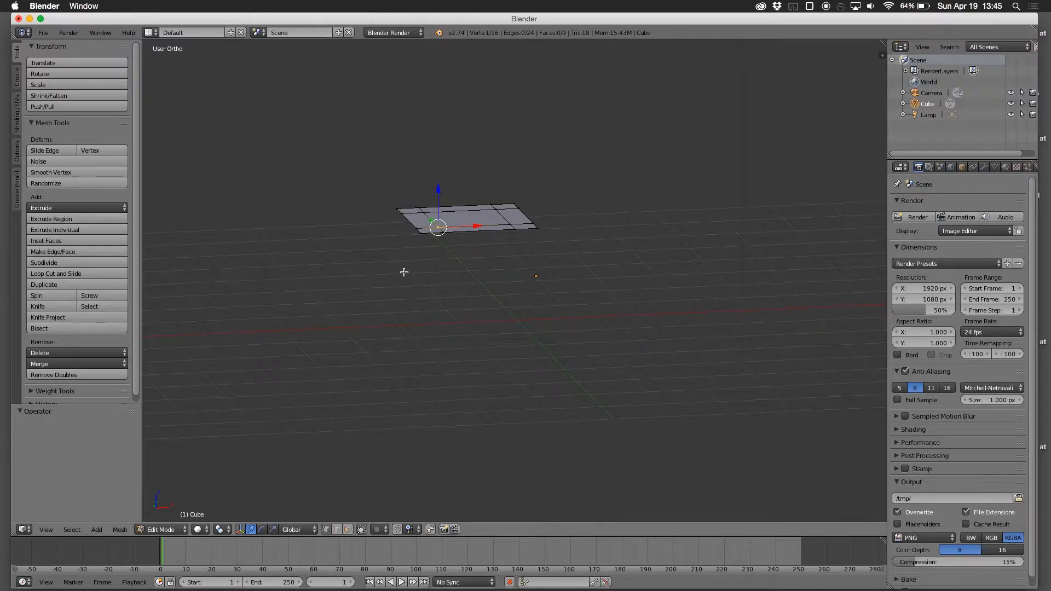
# Step: Switch to face select mode and select all faces of the cut plane
pyautogui.click(348, 530)
pyautogui.moveTo(473, 280); pyautogui.dragTo(476, 294, button='middle')
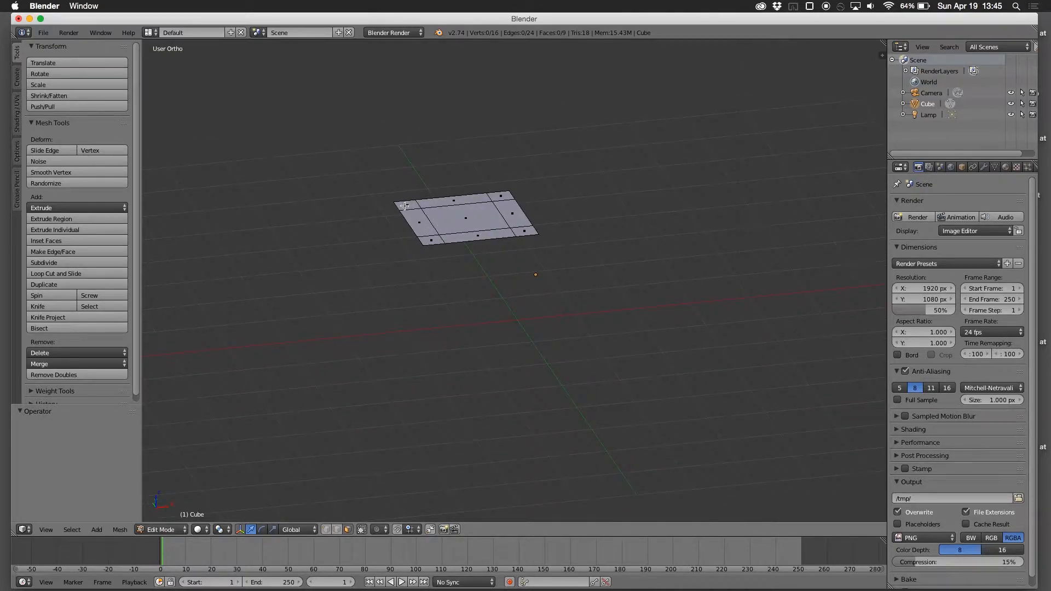
pyautogui.press('a')
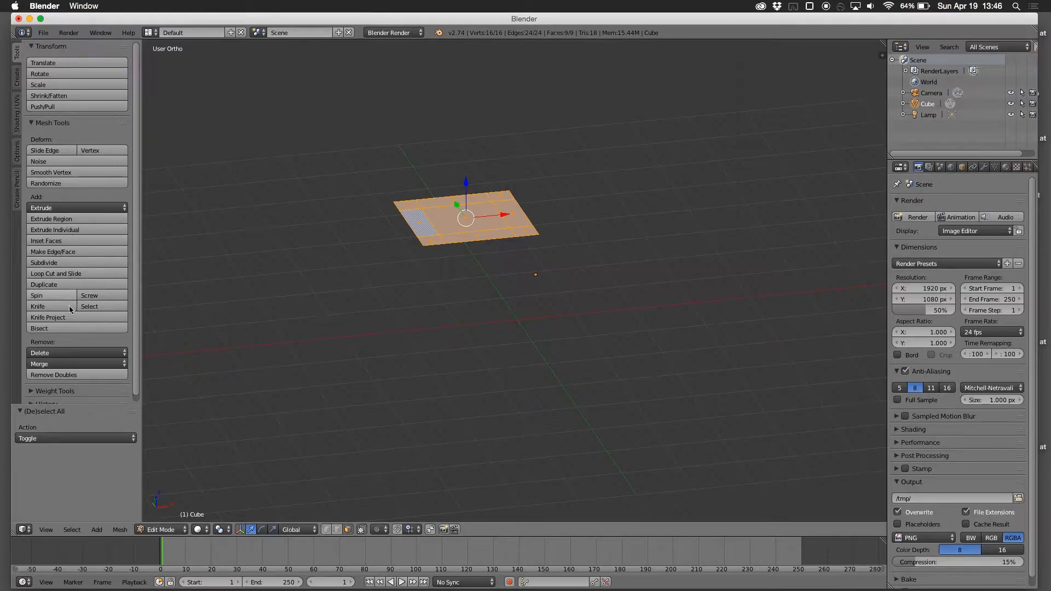
pyautogui.click(120, 529)
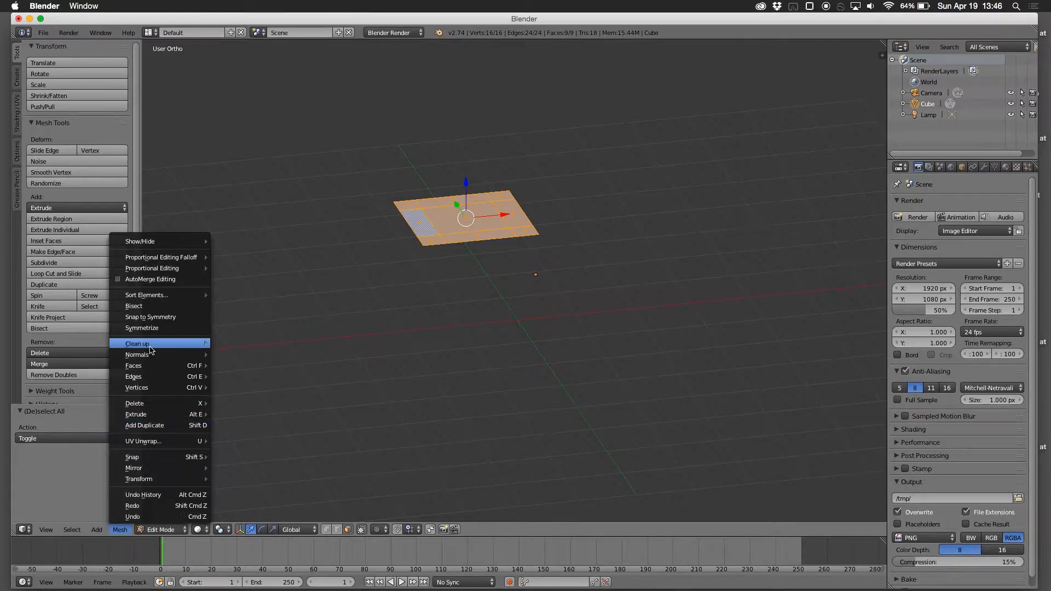
pyautogui.moveTo(150, 368)
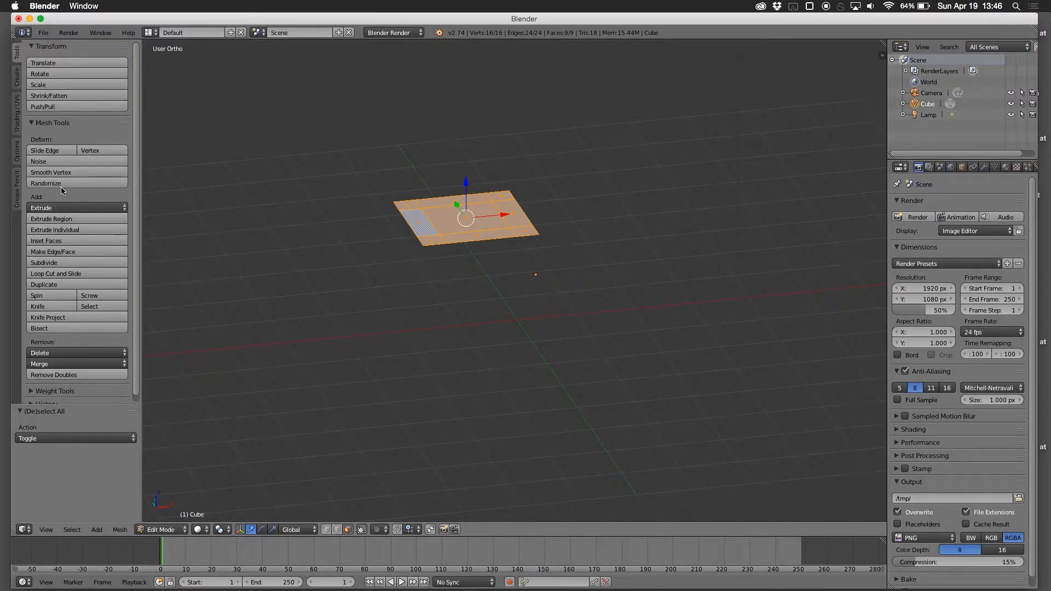
pyautogui.click(58, 208)
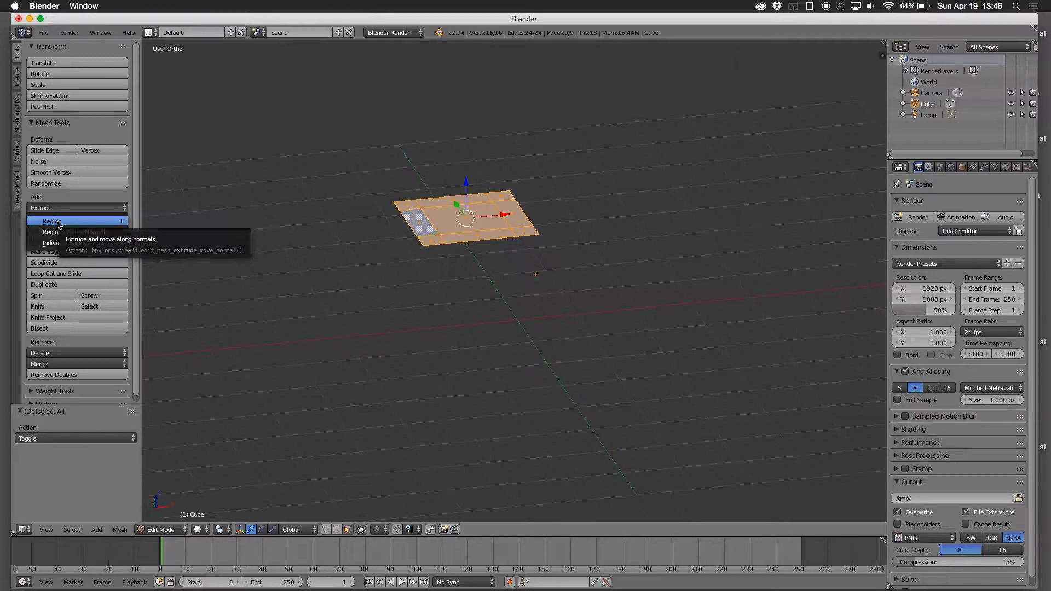
pyautogui.click(120, 529)
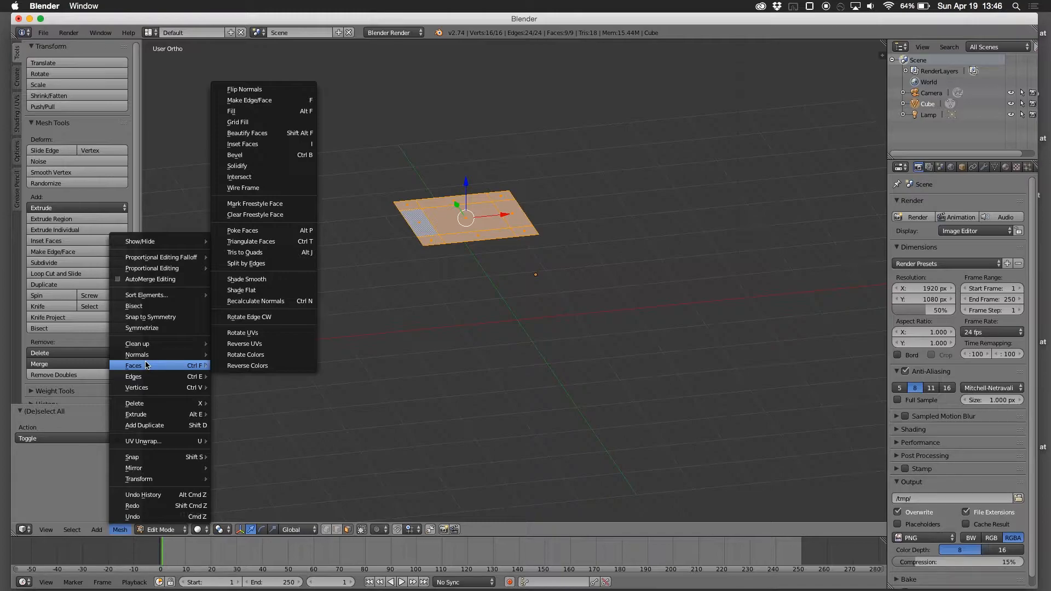
pyautogui.moveTo(164, 414)
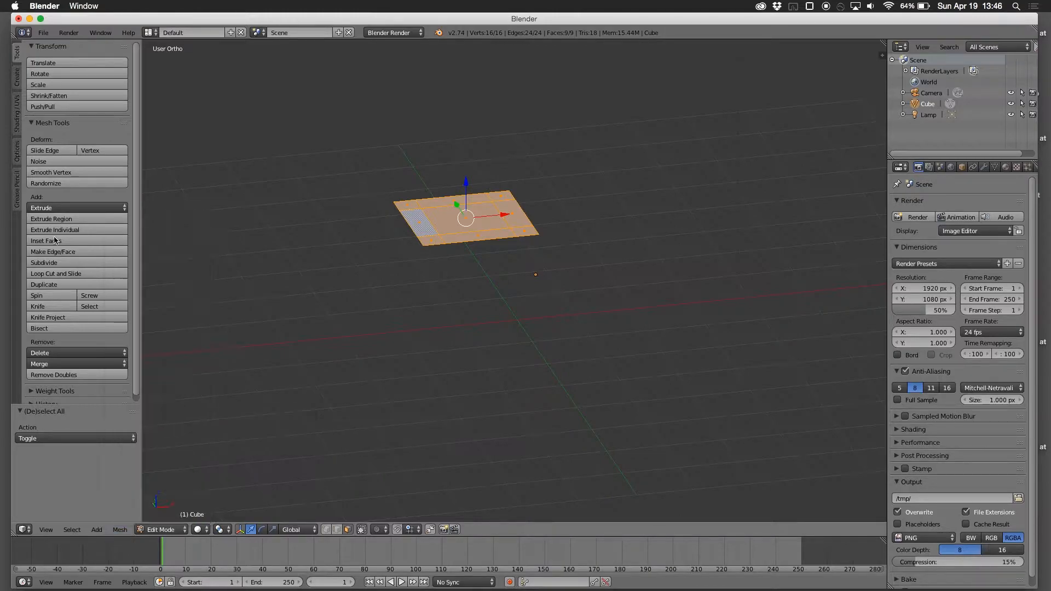
# Step: Extrude the selected faces upward as one region by about 0.911 to form a solid block
pyautogui.click(42, 209)
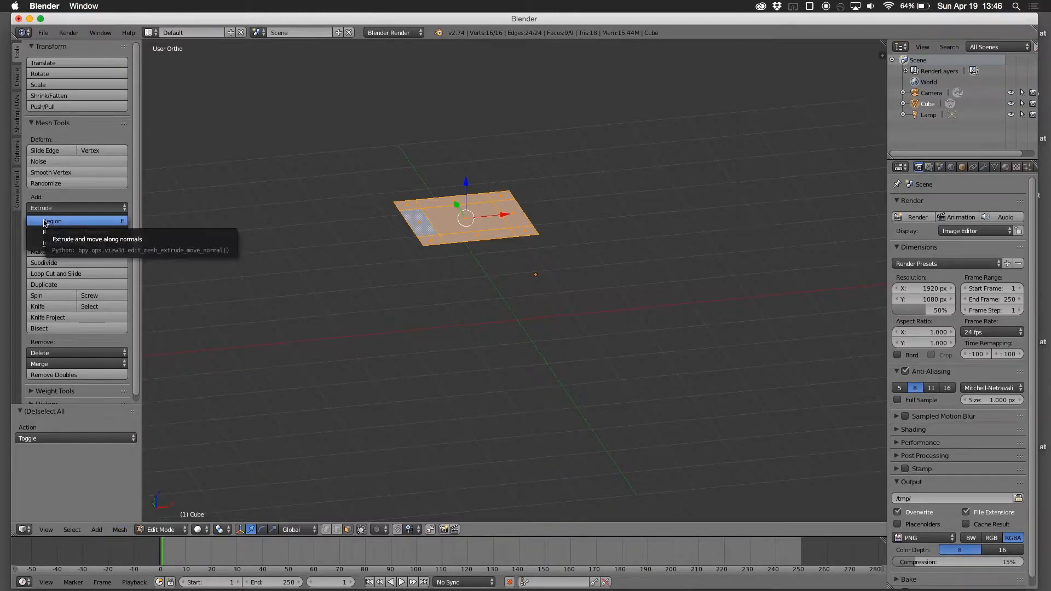
pyautogui.click(45, 221)
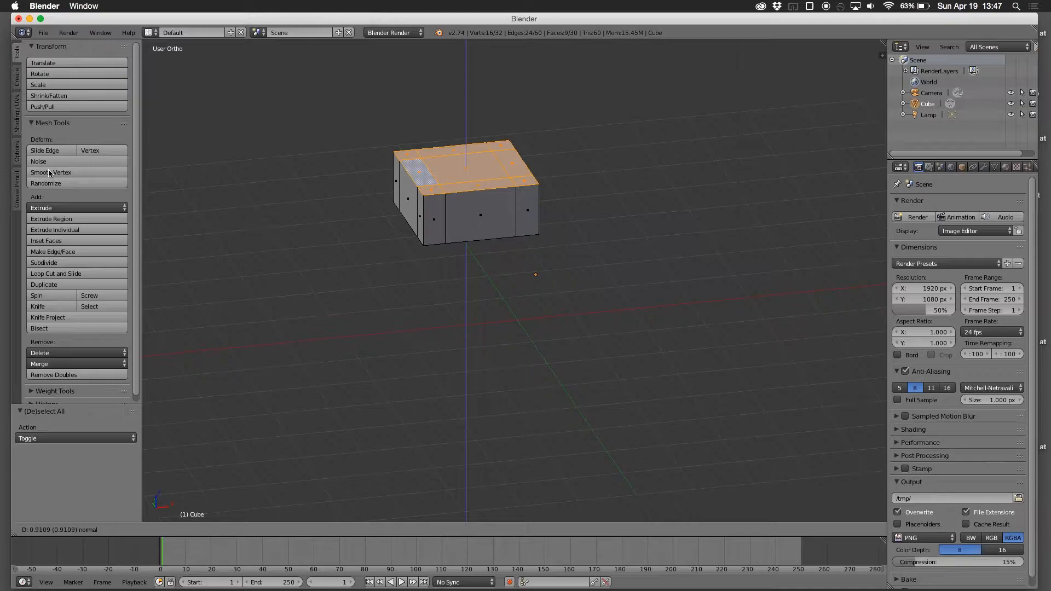
pyautogui.click(49, 171)
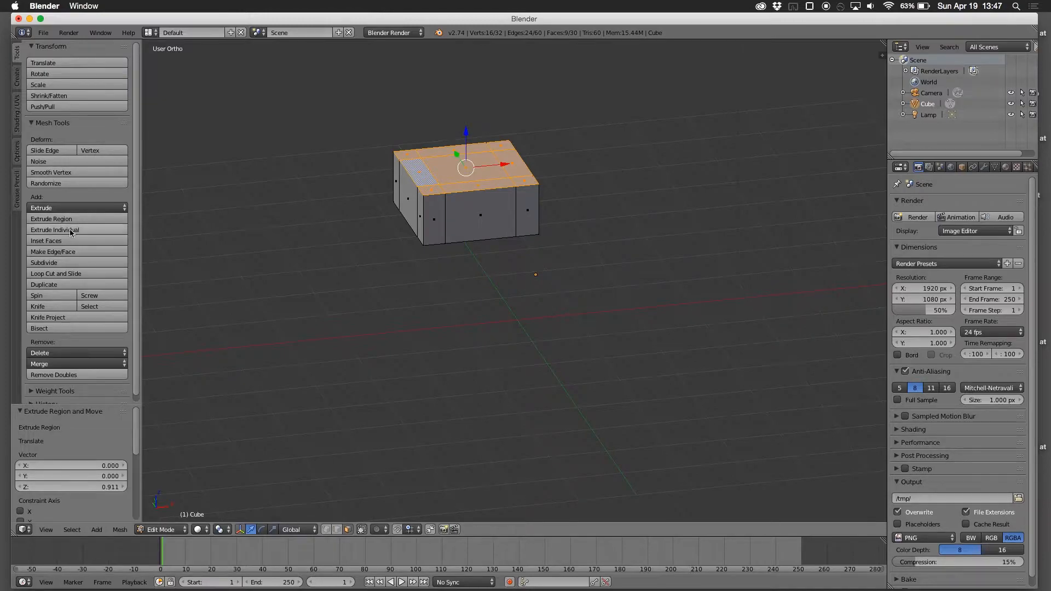
# Step: Extrude the block's seven top border faces, excluding the centre and front middle faces, upward as one region by about 0.785
pyautogui.moveTo(355, 305); pyautogui.dragTo(359, 327, button='middle')
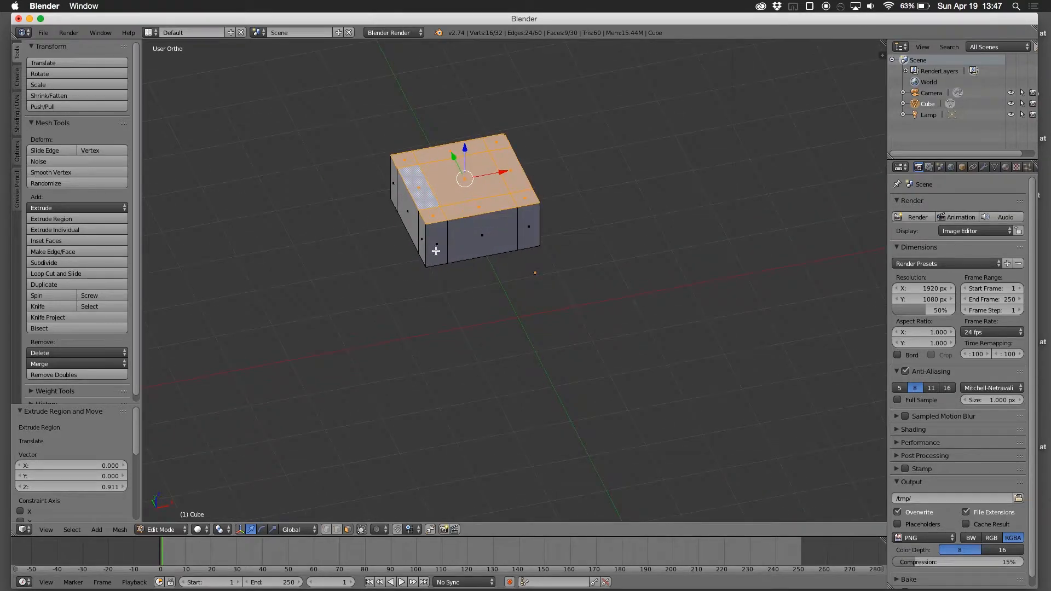
pyautogui.rightClick(427, 218)
pyautogui.keyDown('shift'); pyautogui.rightClick(419, 187); pyautogui.keyUp('shift')
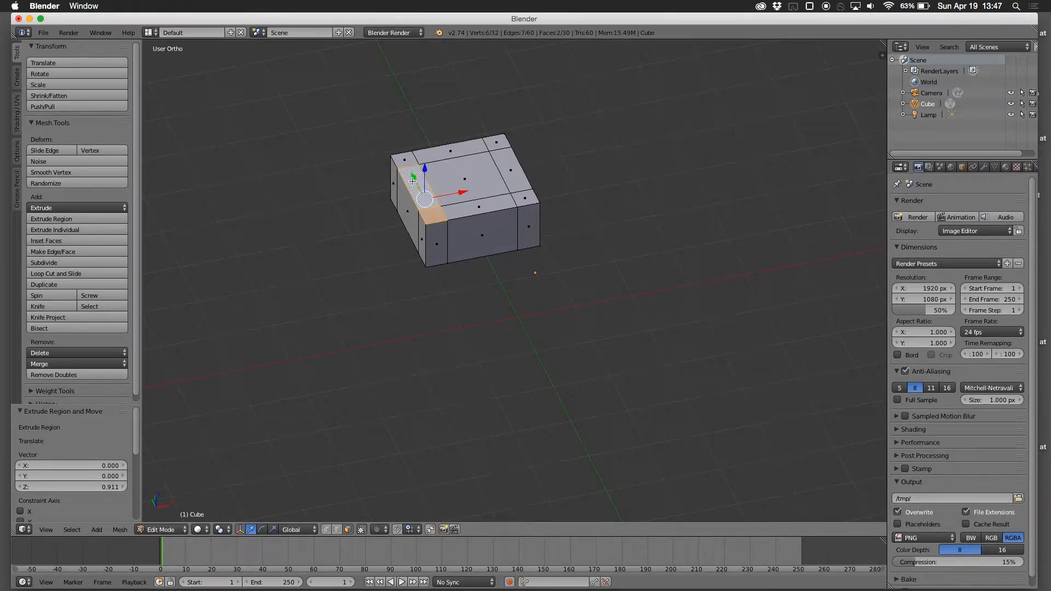
pyautogui.keyDown('shift'); pyautogui.rightClick(411, 163); pyautogui.keyUp('shift')
pyautogui.keyDown('shift'); pyautogui.rightClick(444, 156); pyautogui.keyUp('shift')
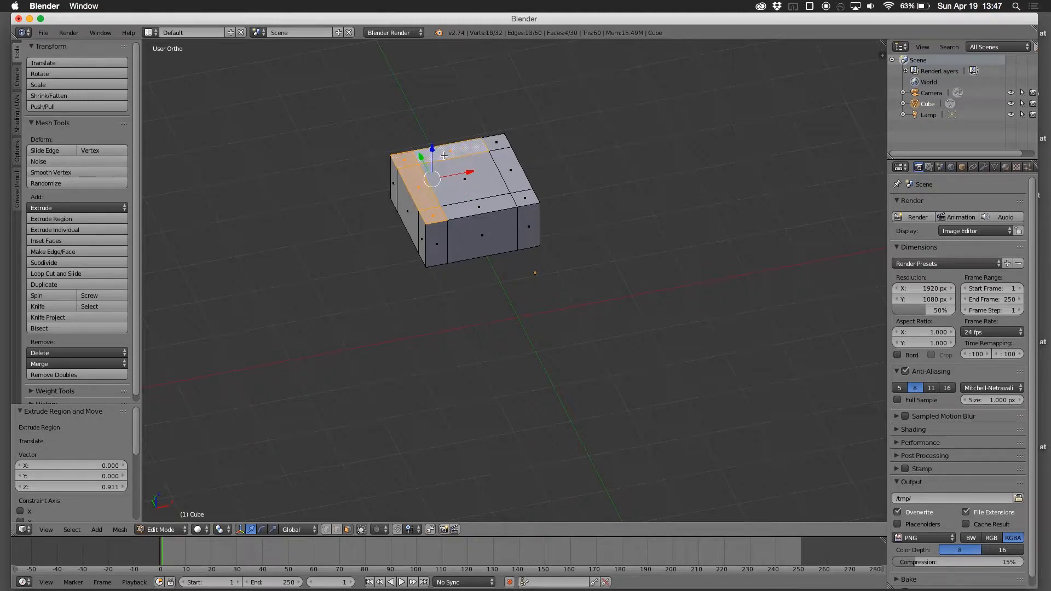
pyautogui.keyDown('shift'); pyautogui.rightClick(489, 141); pyautogui.keyUp('shift')
pyautogui.keyDown('shift'); pyautogui.rightClick(500, 171); pyautogui.keyUp('shift')
pyautogui.keyDown('shift'); pyautogui.rightClick(528, 203); pyautogui.keyUp('shift')
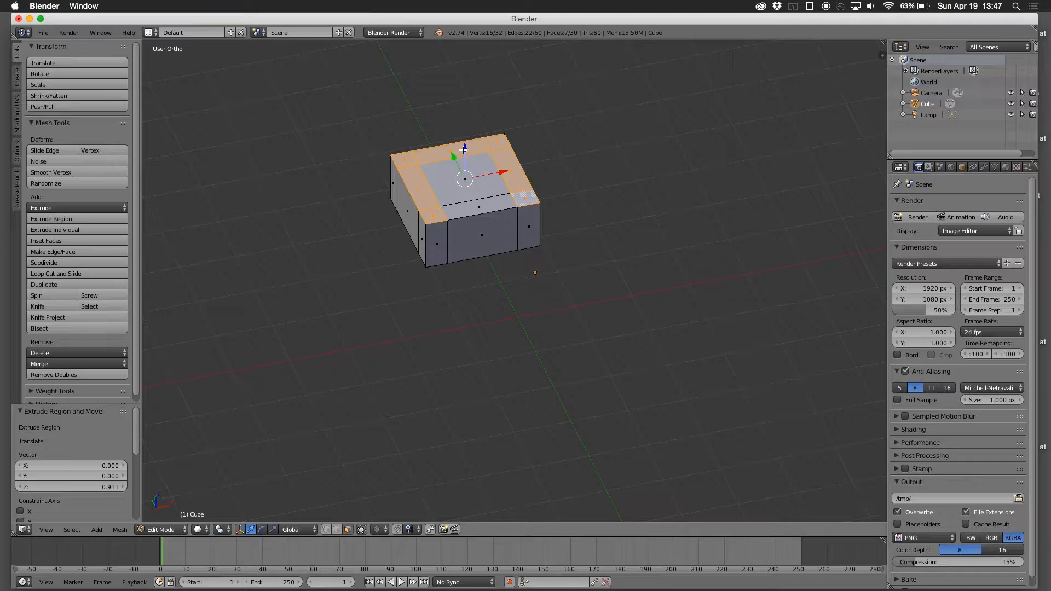
pyautogui.click(55, 219)
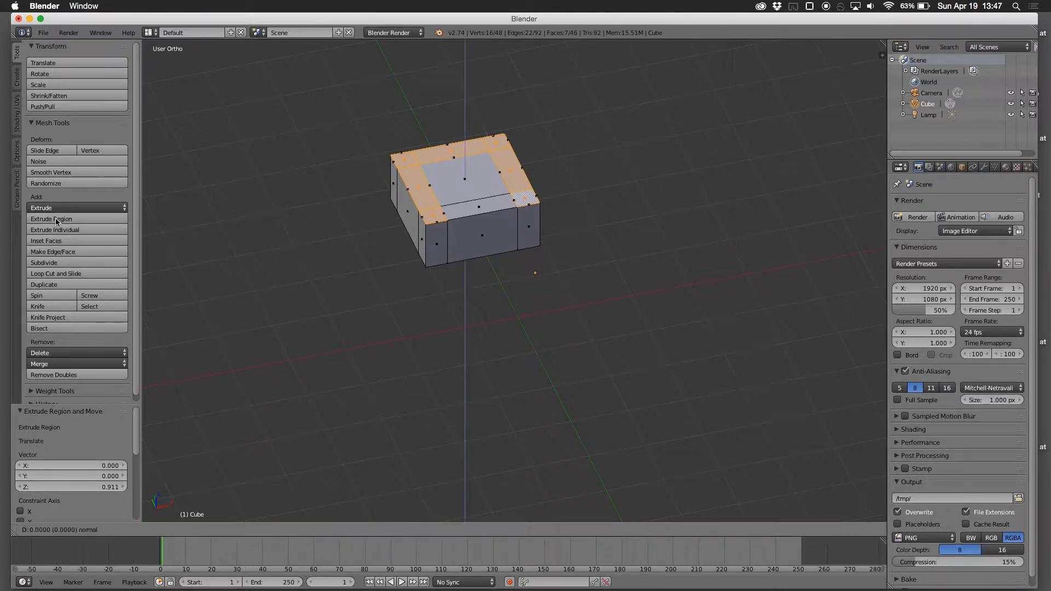
pyautogui.click(63, 185)
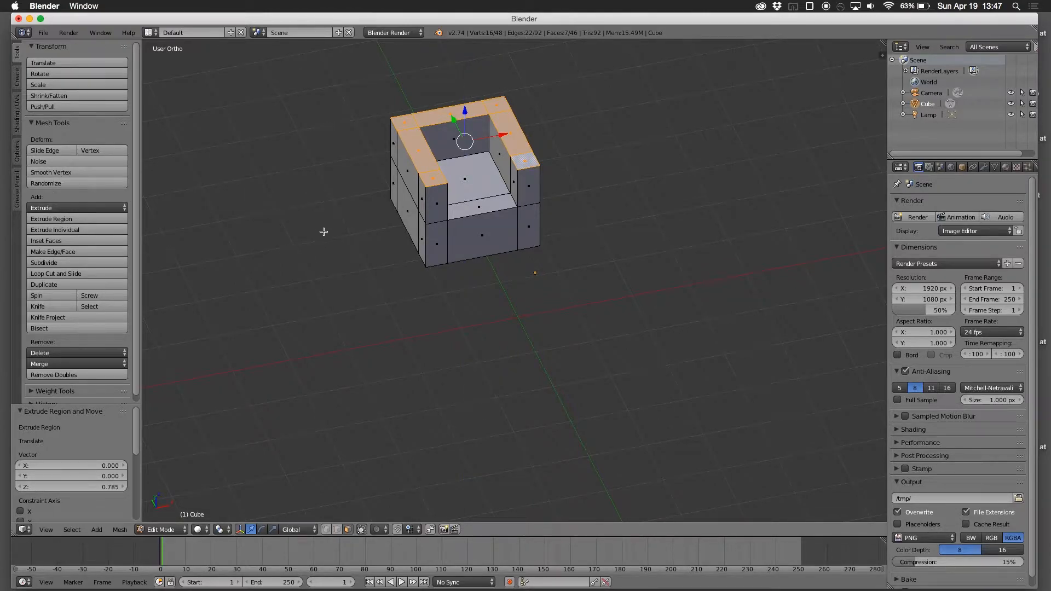
# Step: Deselect all faces of the chair-shaped mesh and view it from slightly above
pyautogui.press('a')
pyautogui.moveTo(323, 232); pyautogui.dragTo(429, 180, button='middle')
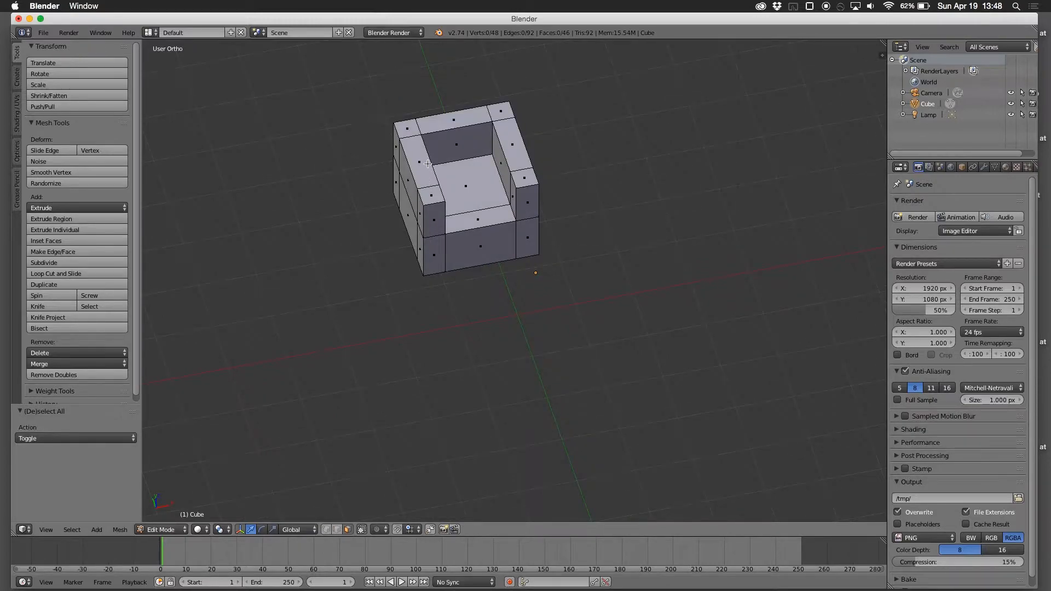
pyautogui.press('a')
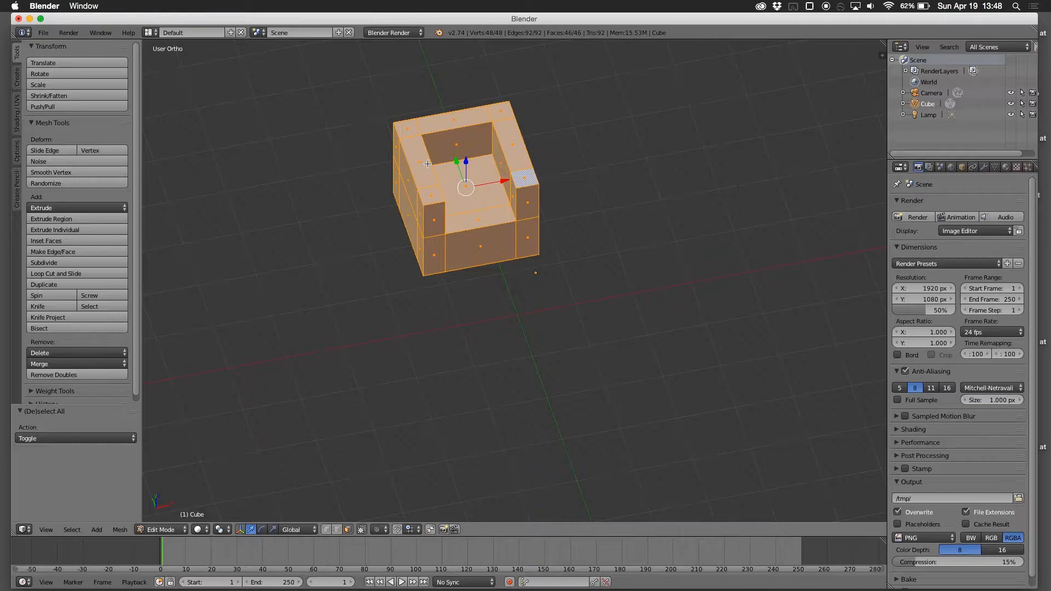
pyautogui.press('a')
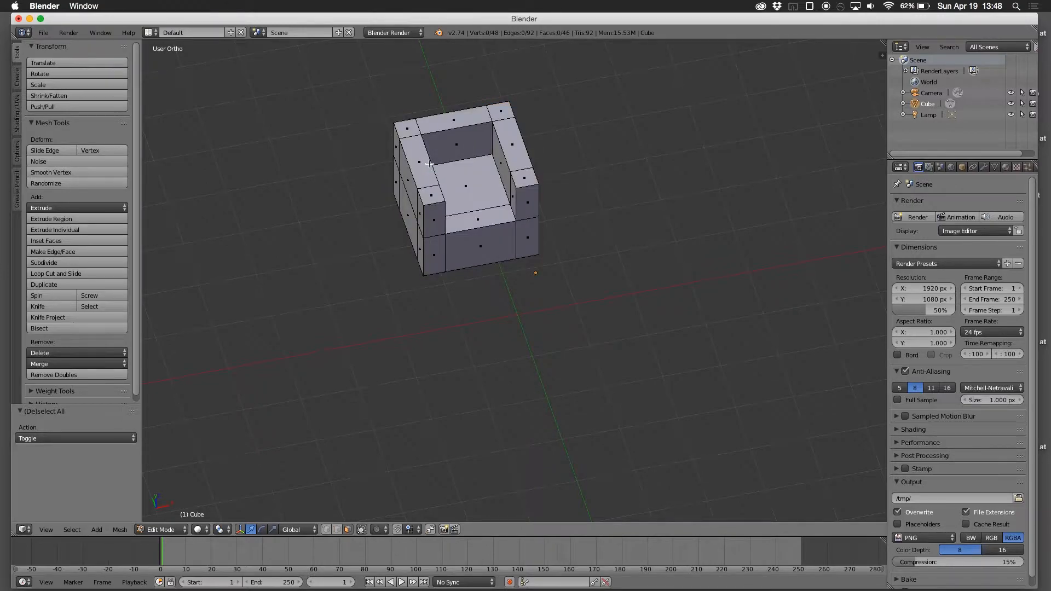
# Step: Select the three top faces along the chair's back edge
pyautogui.moveTo(442, 227); pyautogui.dragTo(350, 210, button='middle')
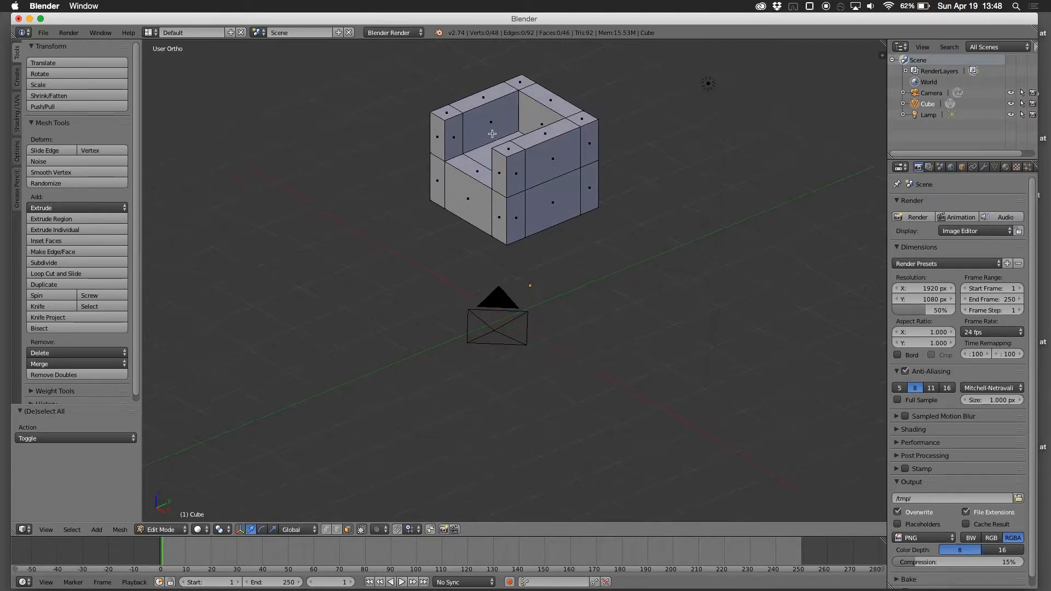
pyautogui.rightClick(517, 82)
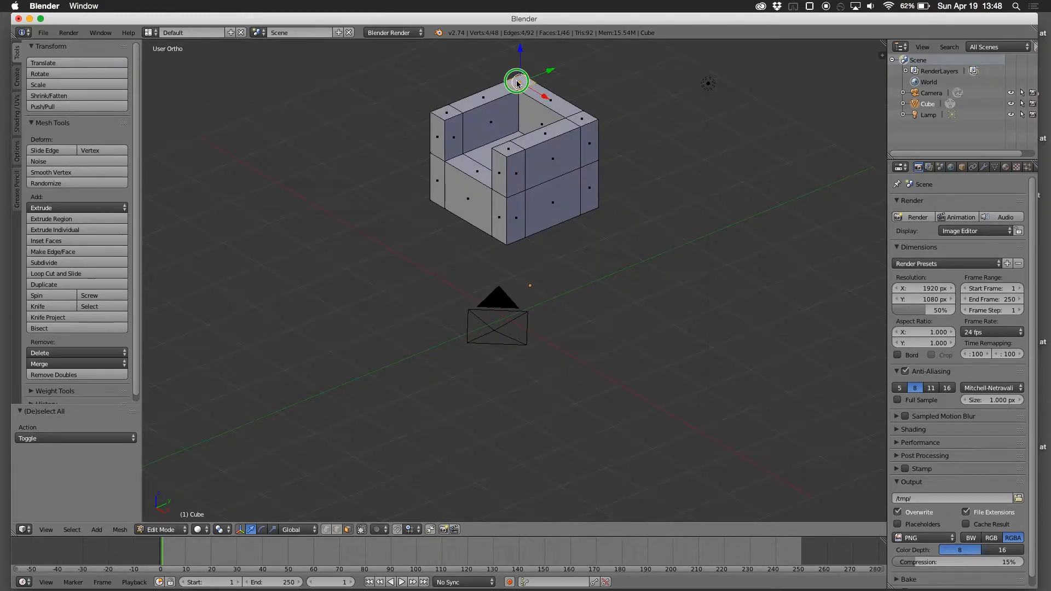
pyautogui.keyDown('shift'); pyautogui.rightClick(544, 97); pyautogui.keyUp('shift')
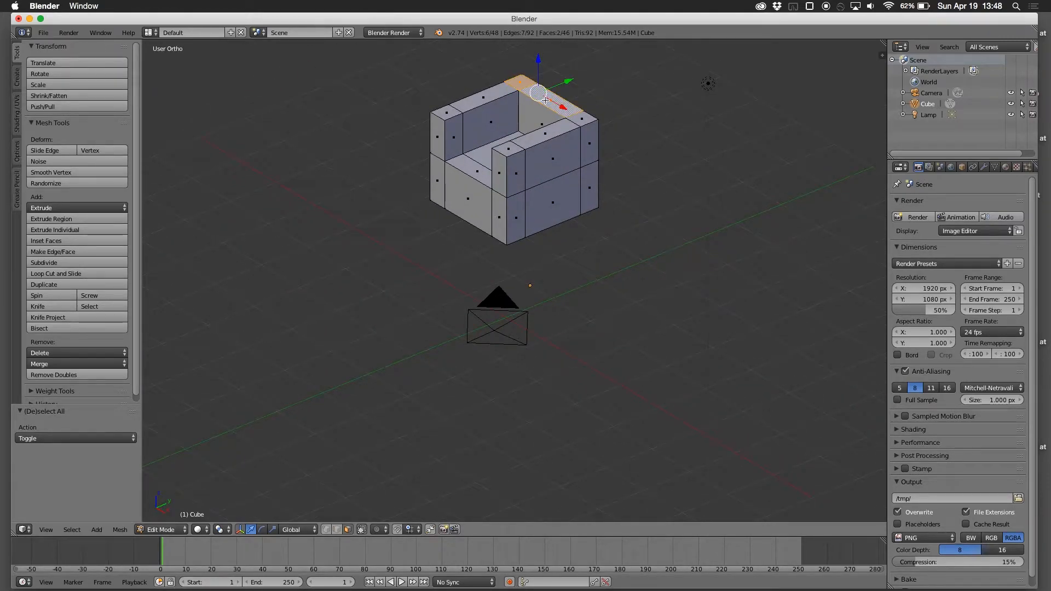
pyautogui.keyDown('shift'); pyautogui.rightClick(578, 117); pyautogui.keyUp('shift')
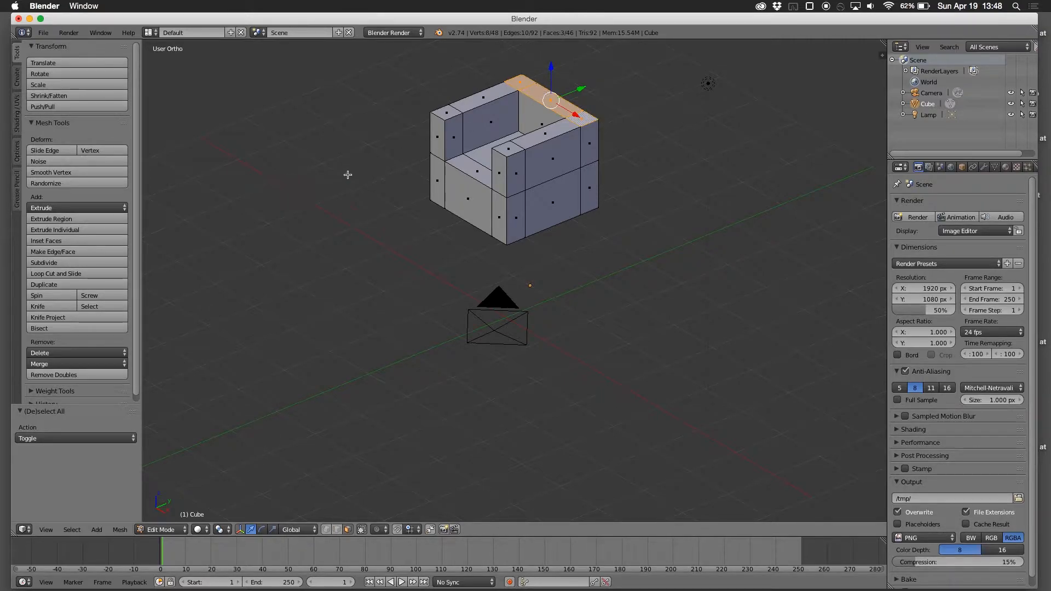
# Step: Try raising the selected back faces by about 0.822 along Z without extruding, and lower them again by about 0.731
pyautogui.moveTo(561, 86); pyautogui.dragTo(556, 131, button='middle')
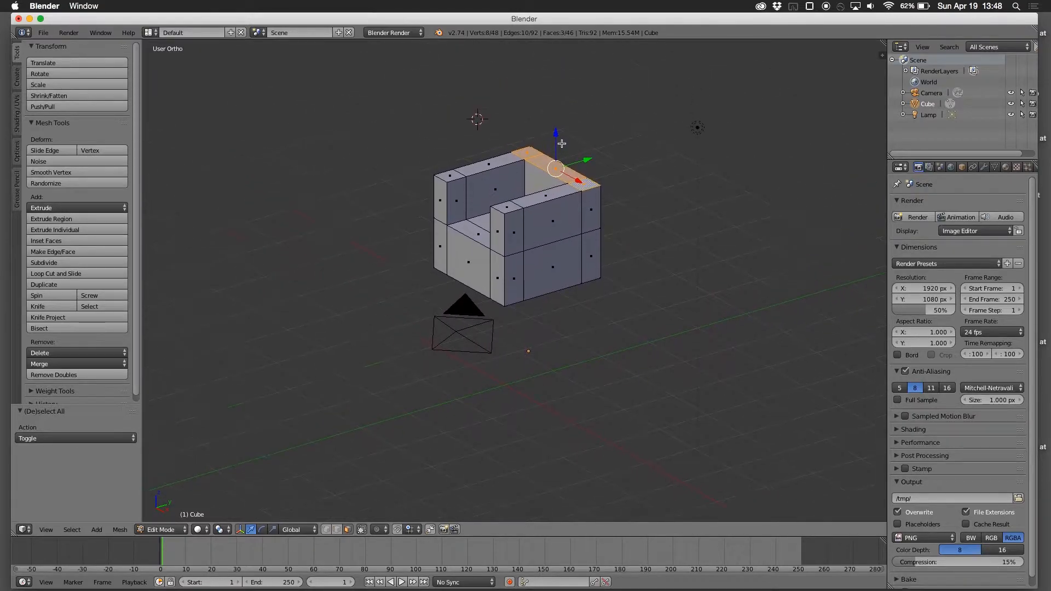
pyautogui.moveTo(556, 132); pyautogui.dragTo(551, 87)
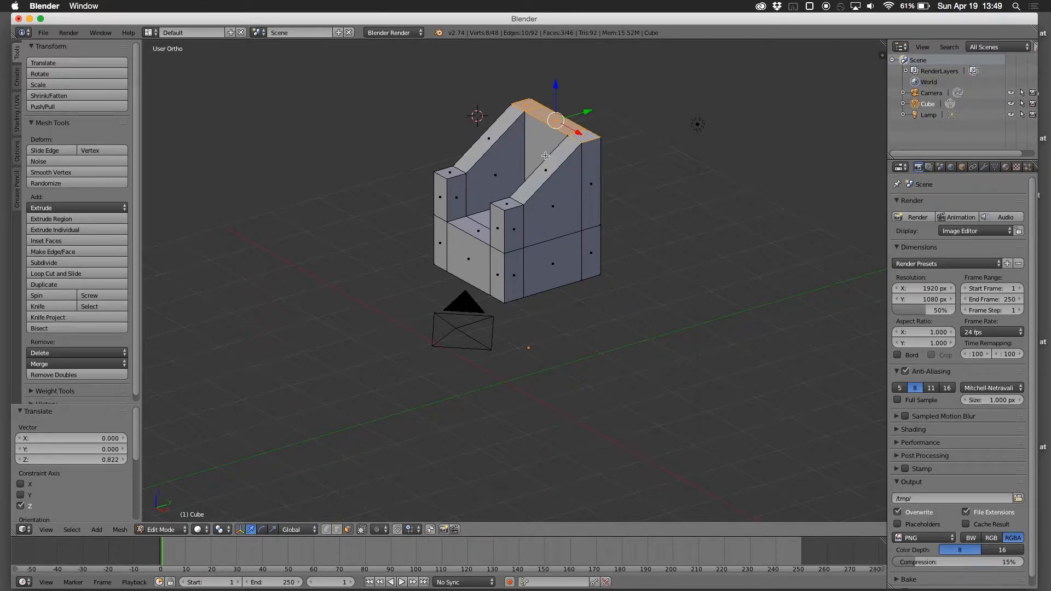
pyautogui.moveTo(554, 85); pyautogui.dragTo(558, 125)
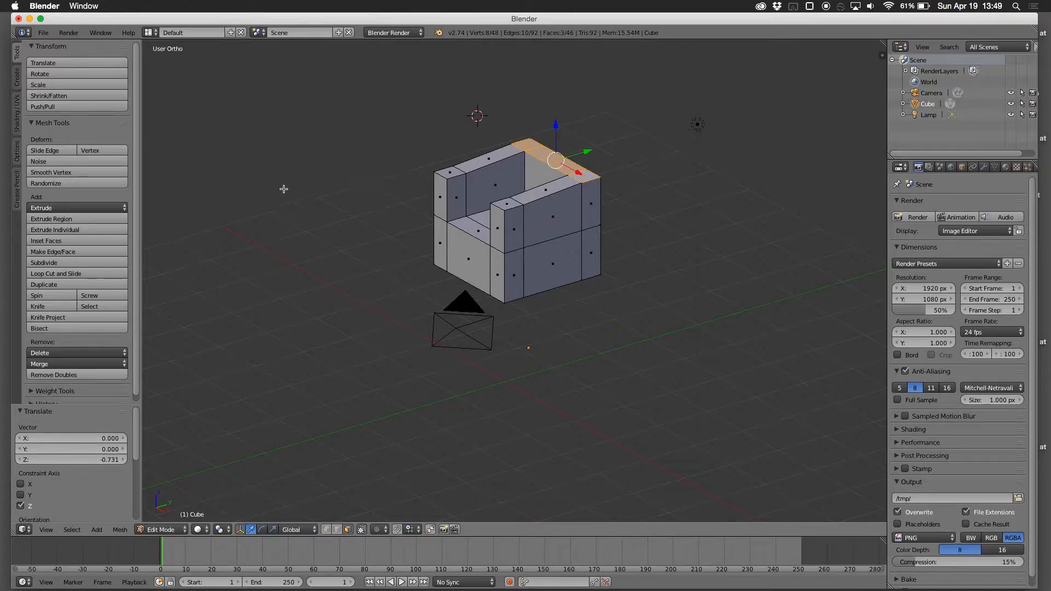
# Step: Extrude the three selected back faces upward as one region by about 0.701 to form the backrest
pyautogui.click(81, 221)
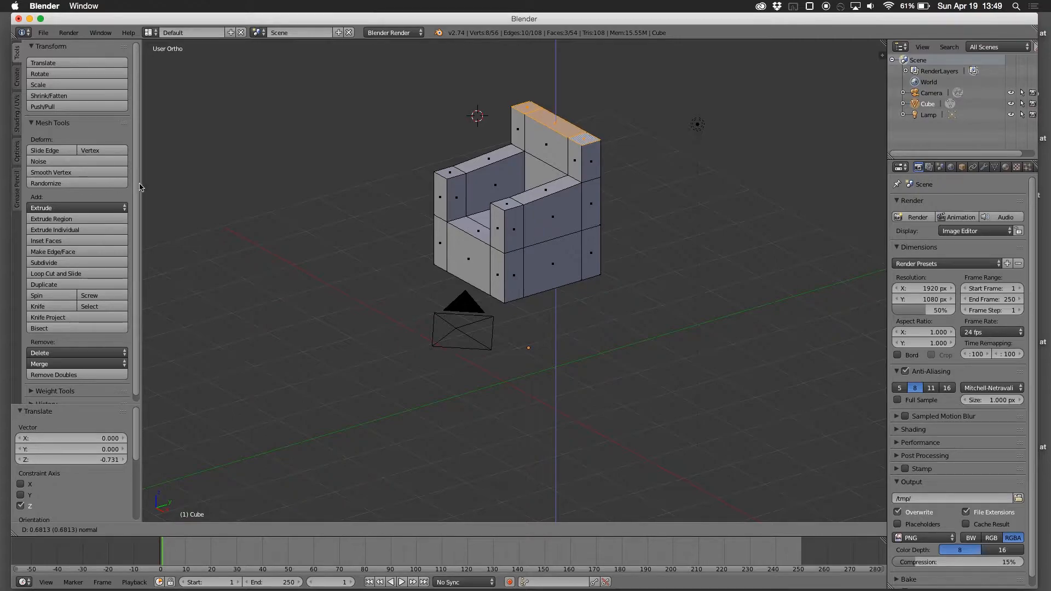
pyautogui.click(159, 186)
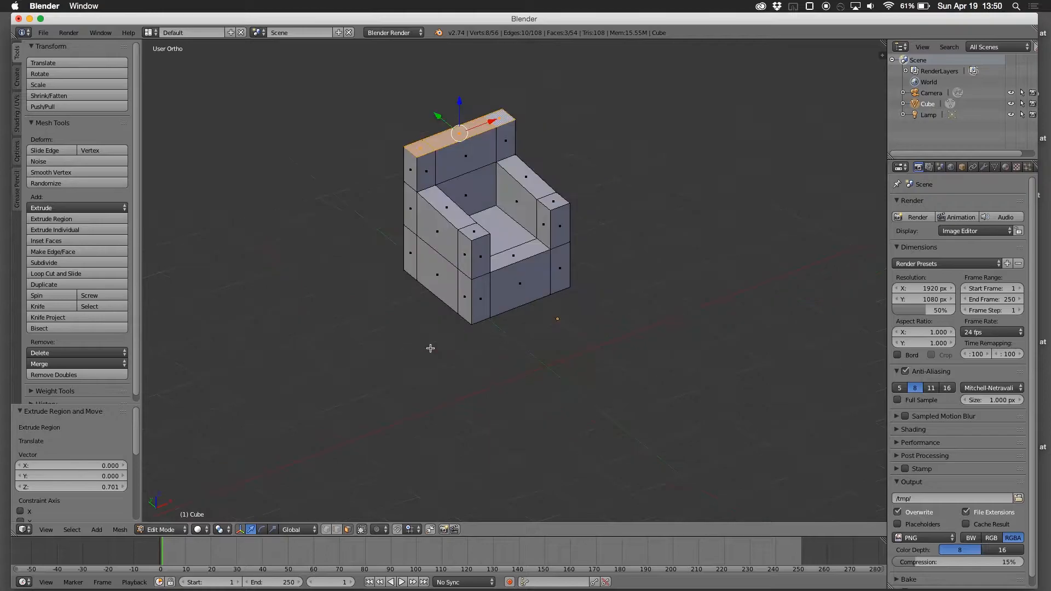
pyautogui.moveTo(437, 347); pyautogui.dragTo(351, 338, button='middle')
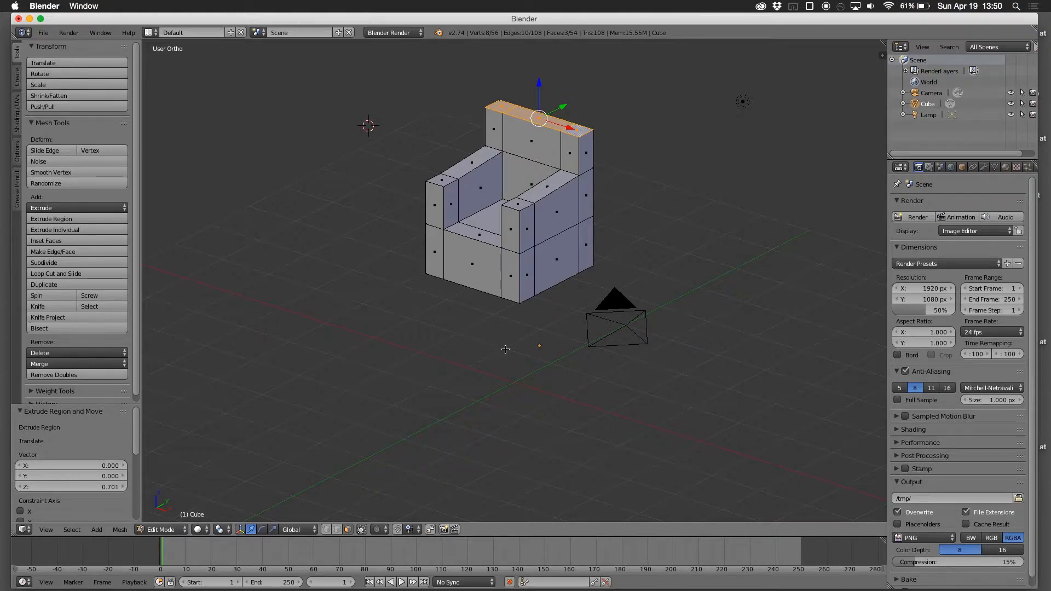
# Step: Switch to vertex select mode and shift the backrest's top left corner vertices inward along X and down about 0.141 along Z
pyautogui.rightClick(513, 207)
pyautogui.moveTo(523, 269); pyautogui.dragTo(593, 264, button='middle')
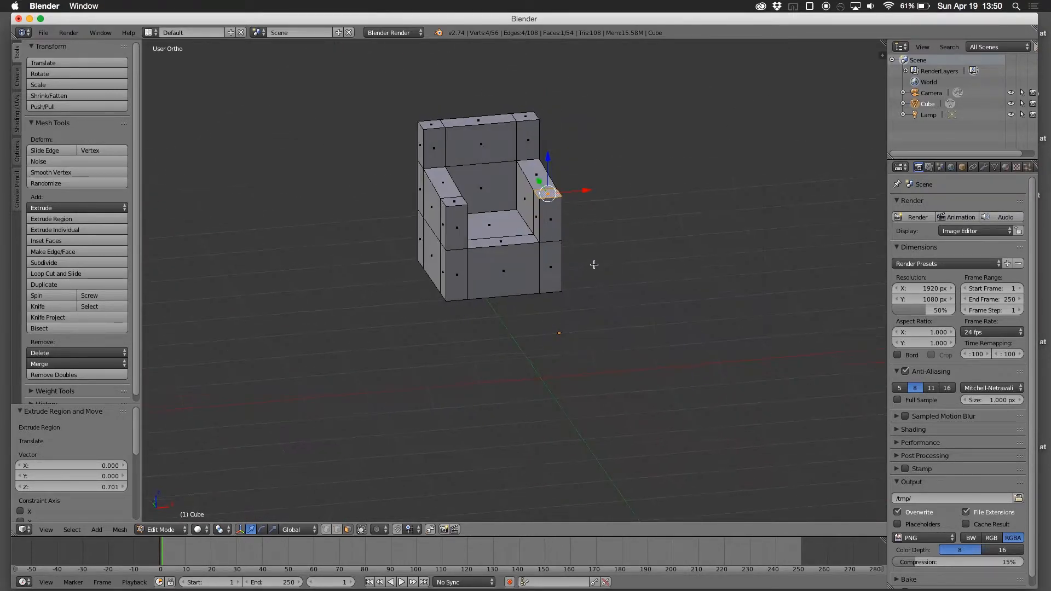
pyautogui.click(325, 531)
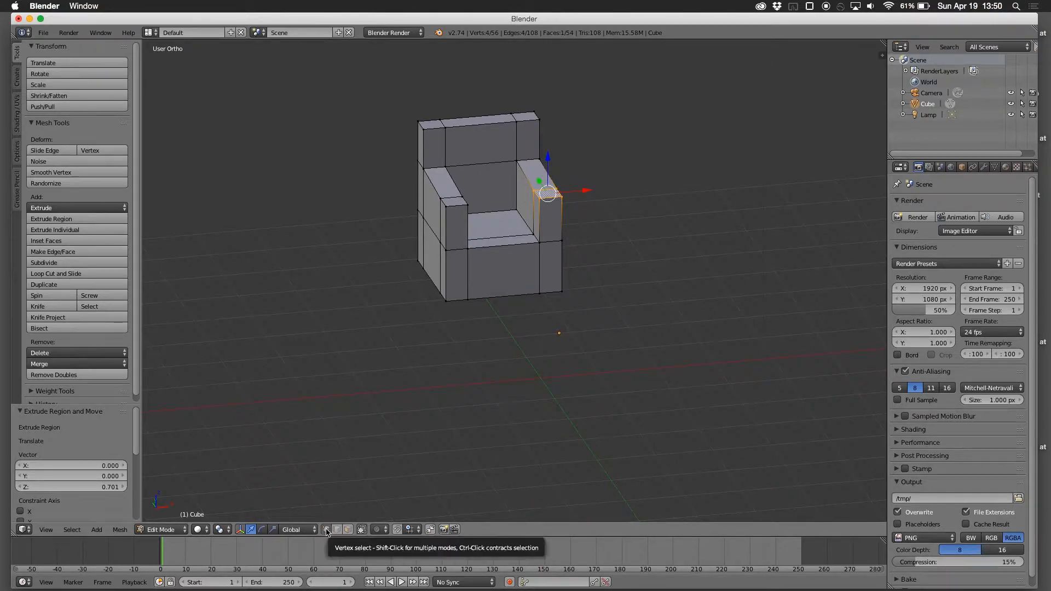
pyautogui.moveTo(403, 293); pyautogui.dragTo(430, 307, button='middle')
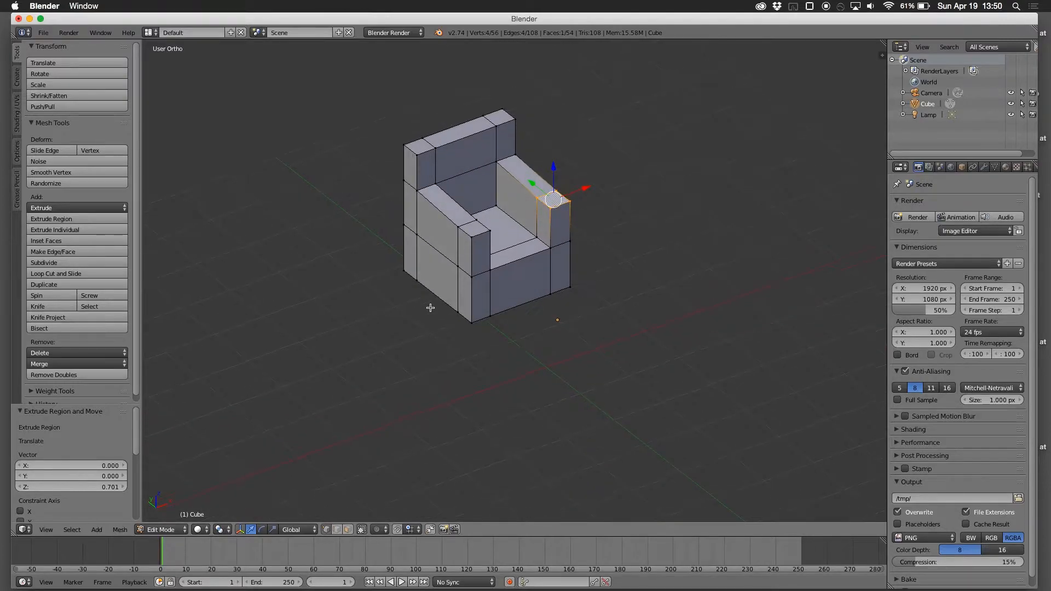
pyautogui.rightClick(417, 155)
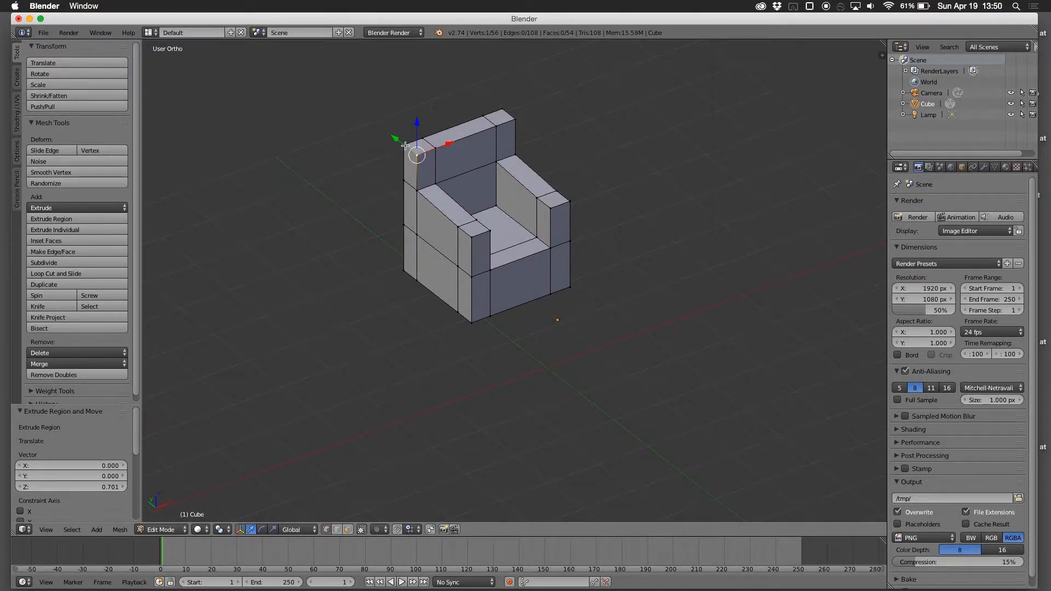
pyautogui.keyDown('ctrl'); pyautogui.click(405, 145); pyautogui.keyUp('ctrl')
pyautogui.moveTo(436, 143); pyautogui.dragTo(417, 133)
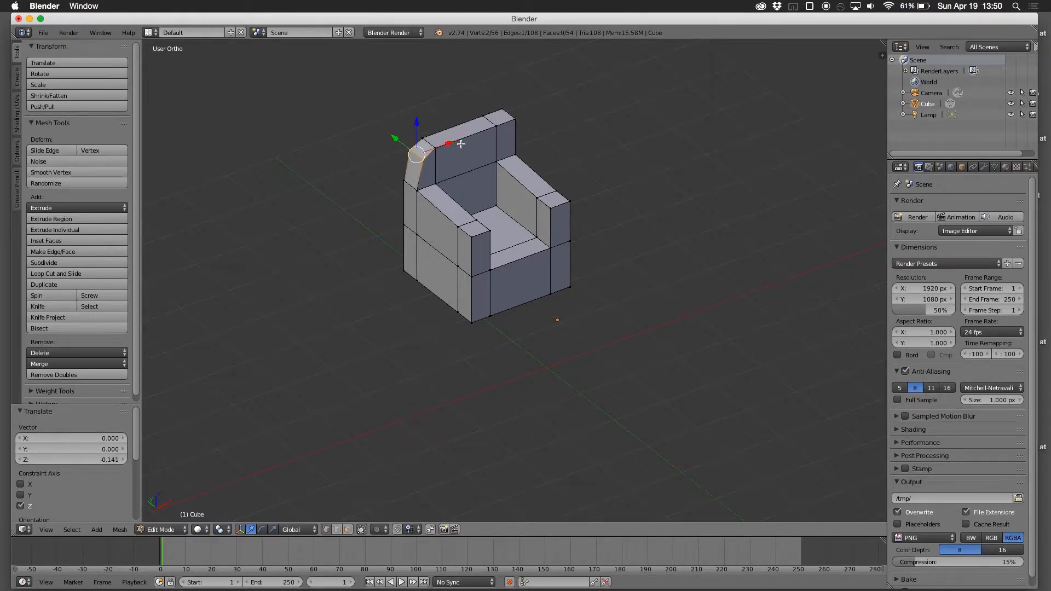
# Step: Move the backrest's two top right corner vertices down about 0.150 along Z and inward about 0.122 along X
pyautogui.moveTo(493, 117); pyautogui.dragTo(613, 115, button='middle')
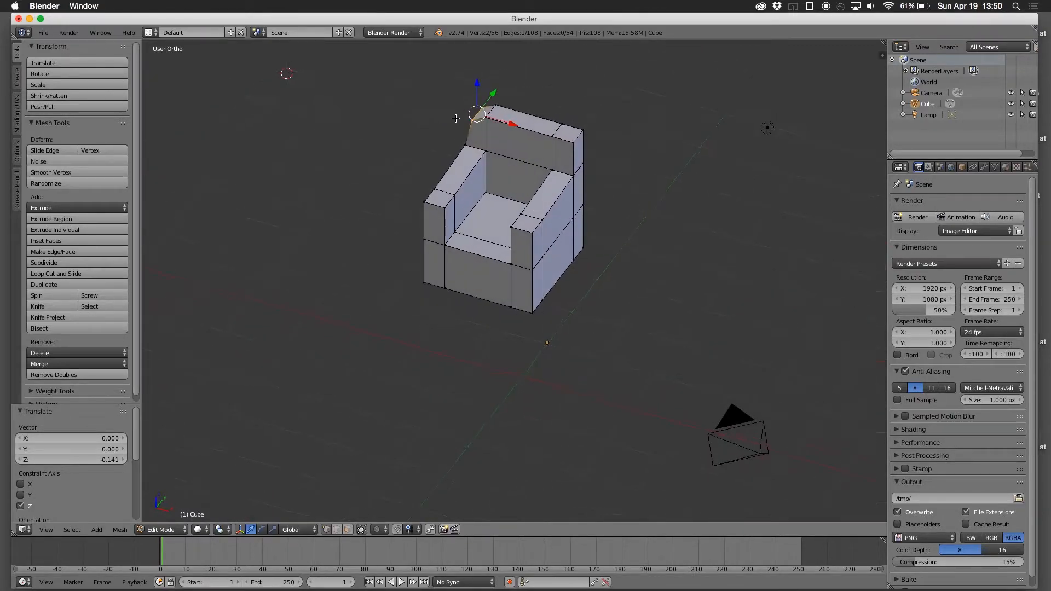
pyautogui.rightClick(585, 130)
pyautogui.keyDown('shift'); pyautogui.rightClick(576, 142); pyautogui.keyUp('shift')
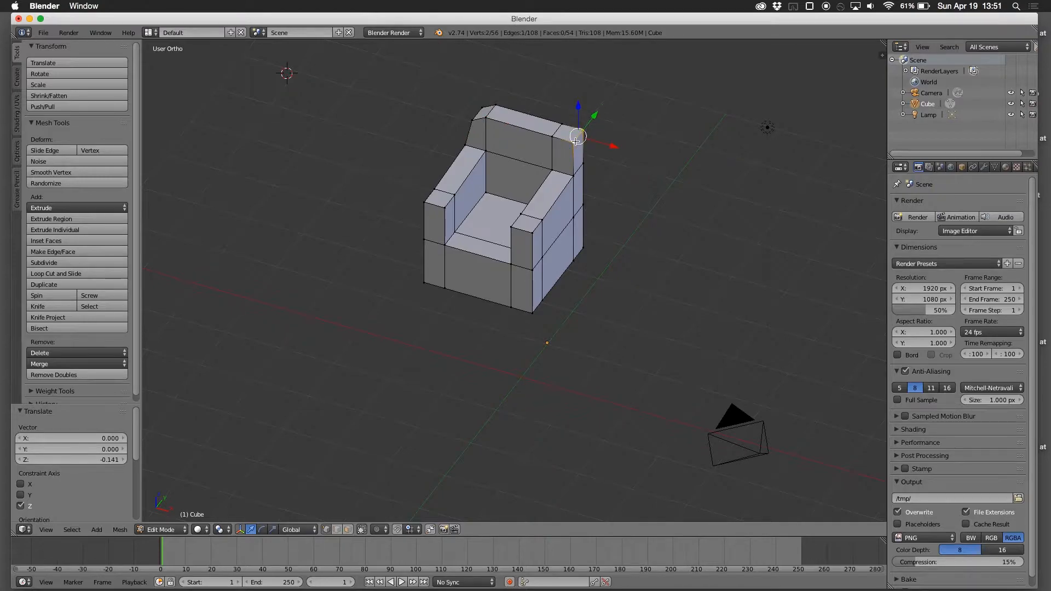
pyautogui.press('g')
pyautogui.press('z')
pyautogui.click(578, 109)
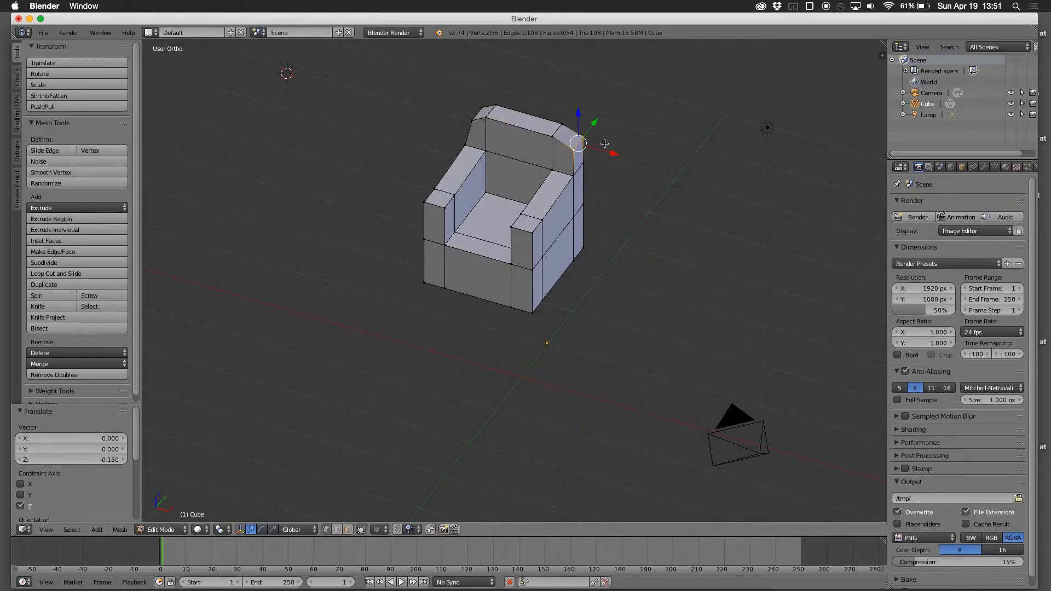
pyautogui.press('g')
pyautogui.press('x')
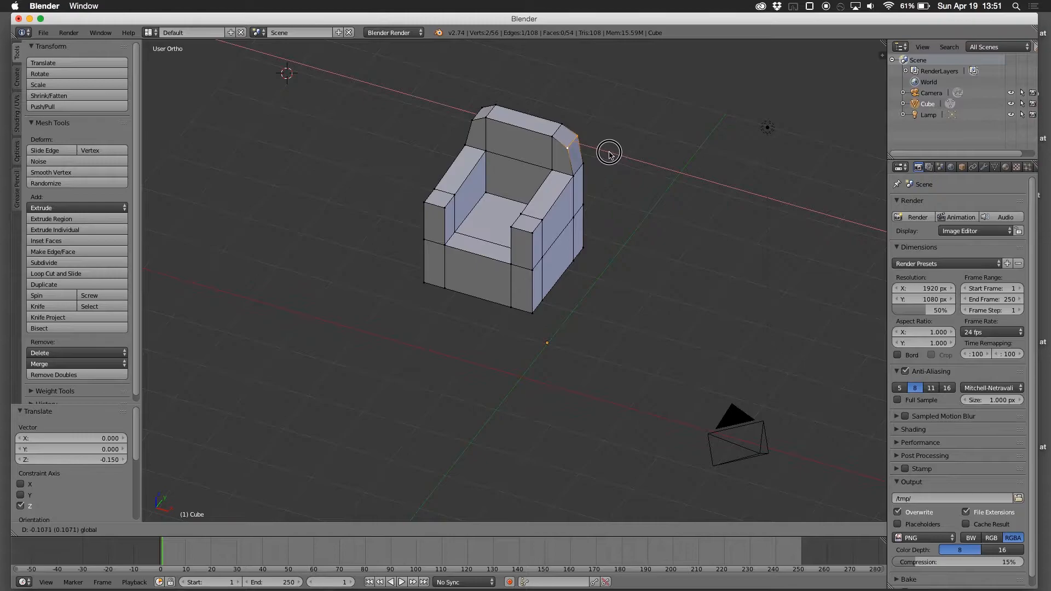
pyautogui.click(611, 154)
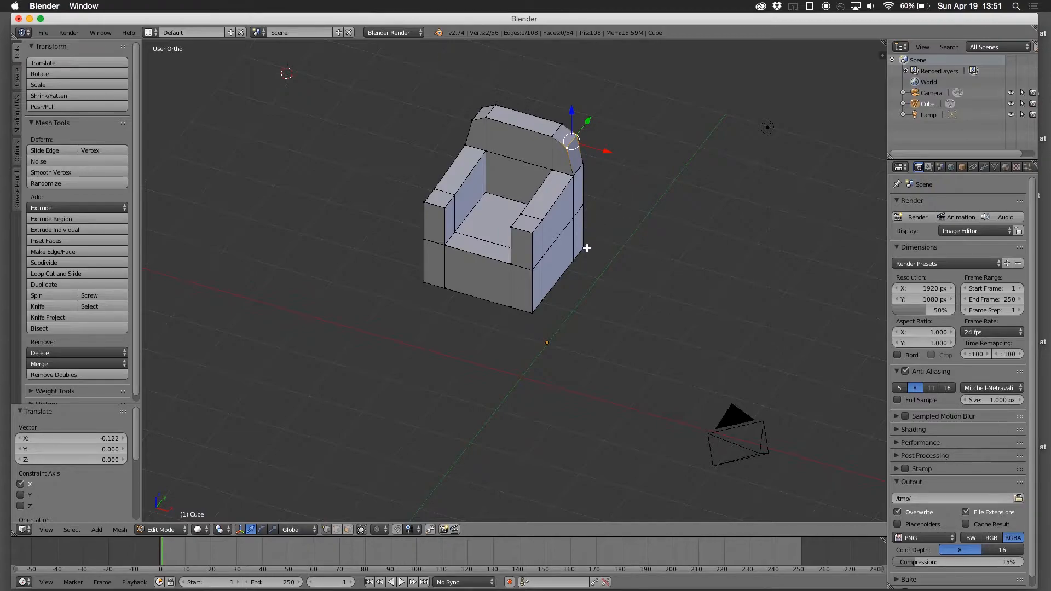
# Step: Lower the outer top front vertex of the right armrest by about 0.452 along Z
pyautogui.moveTo(588, 250); pyautogui.dragTo(545, 172, button='middle')
pyautogui.rightClick(504, 202)
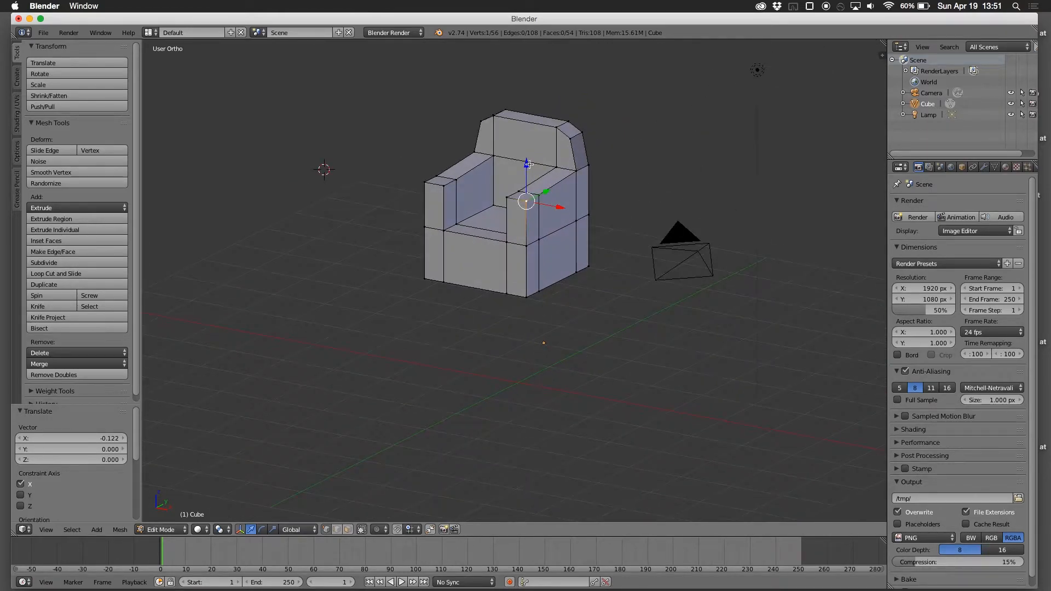
pyautogui.press('g')
pyautogui.press('z')
pyautogui.click(535, 192)
# Step: Lower the left armrest's top front vertices along Z, the outer one by about 0.366 and the inner one by about 0.298
pyautogui.rightClick(427, 182)
pyautogui.press('g')
pyautogui.press('z')
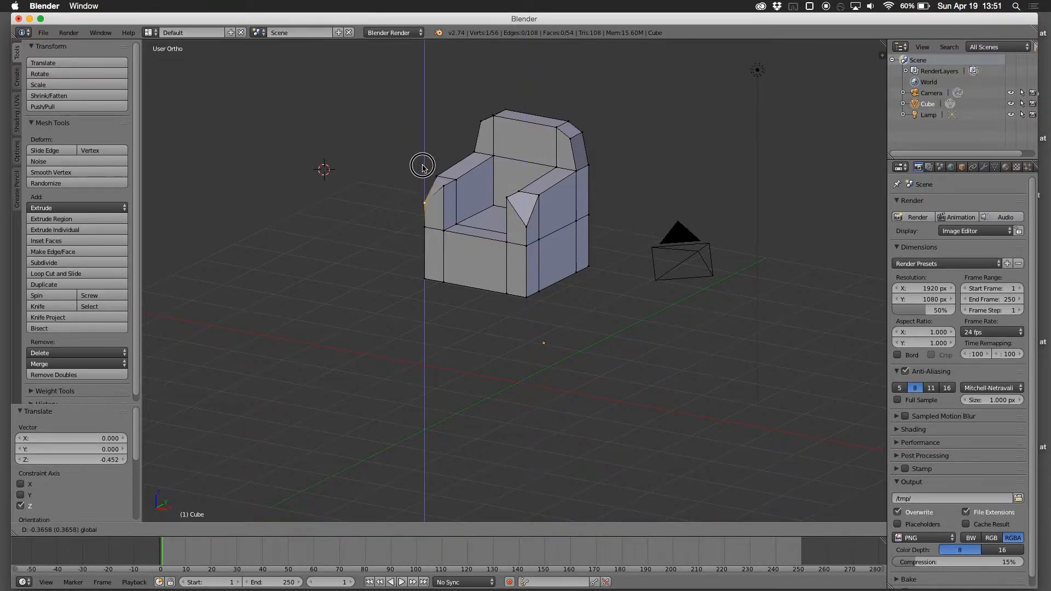
pyautogui.click(422, 165)
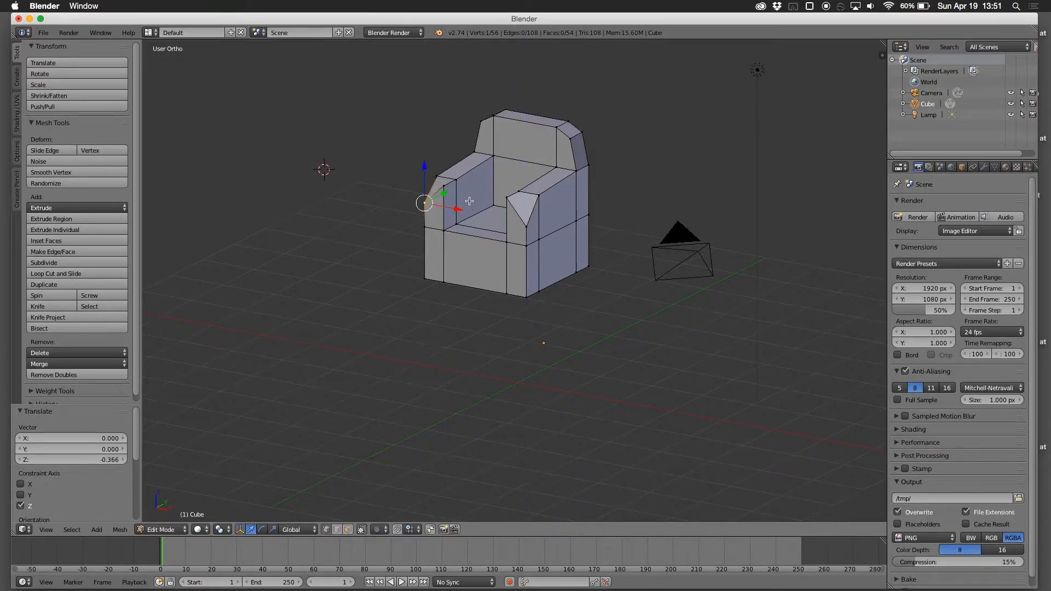
pyautogui.press('g')
pyautogui.press('z')
pyautogui.click(443, 173)
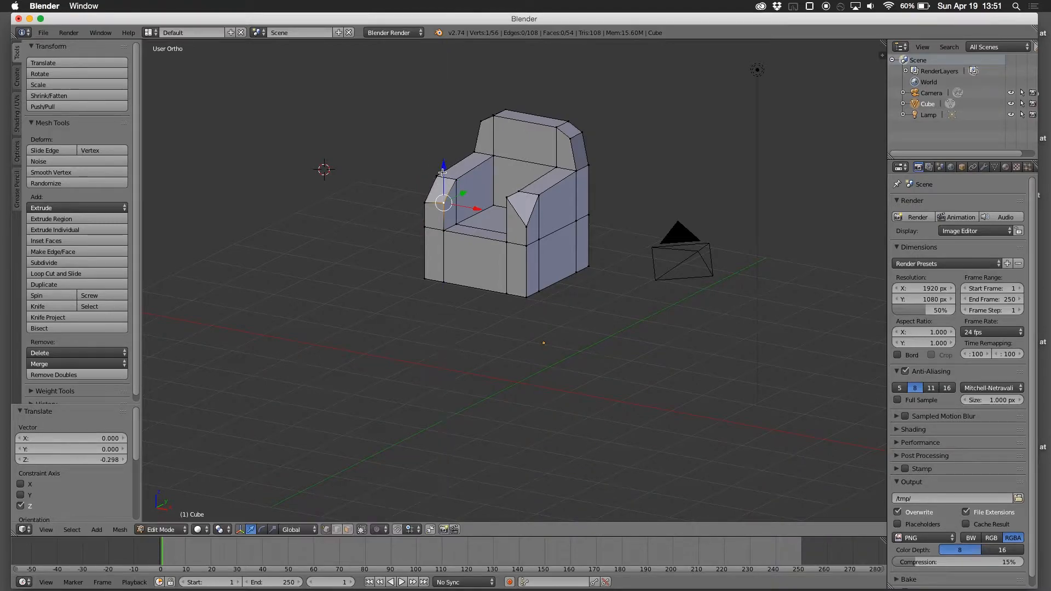
# Step: Lower the inner top front vertex of the right armrest by about 0.347 along Z
pyautogui.rightClick(503, 199)
pyautogui.press('g')
pyautogui.press('z')
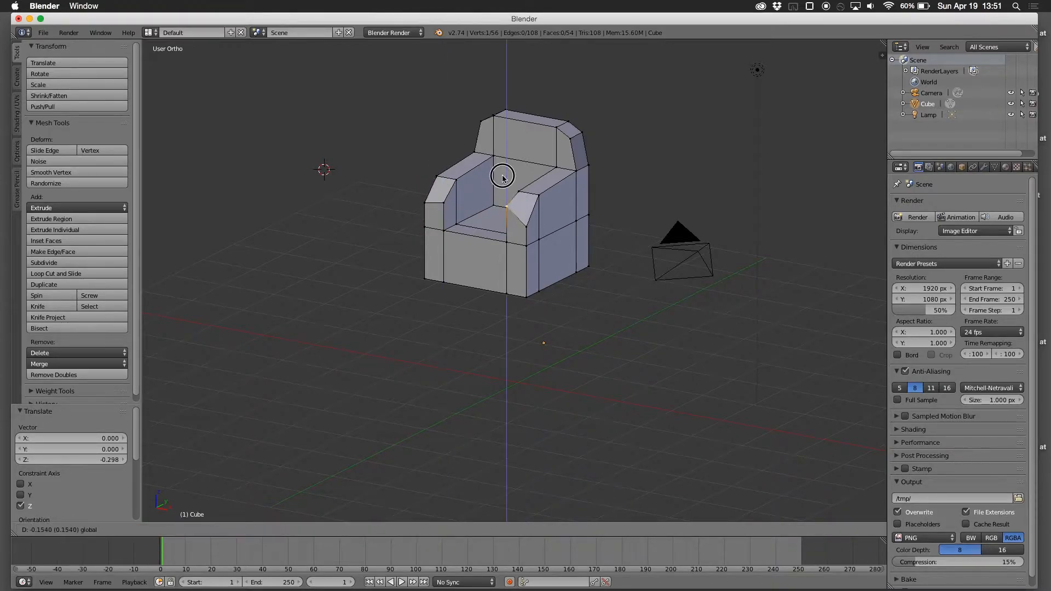
pyautogui.click(503, 186)
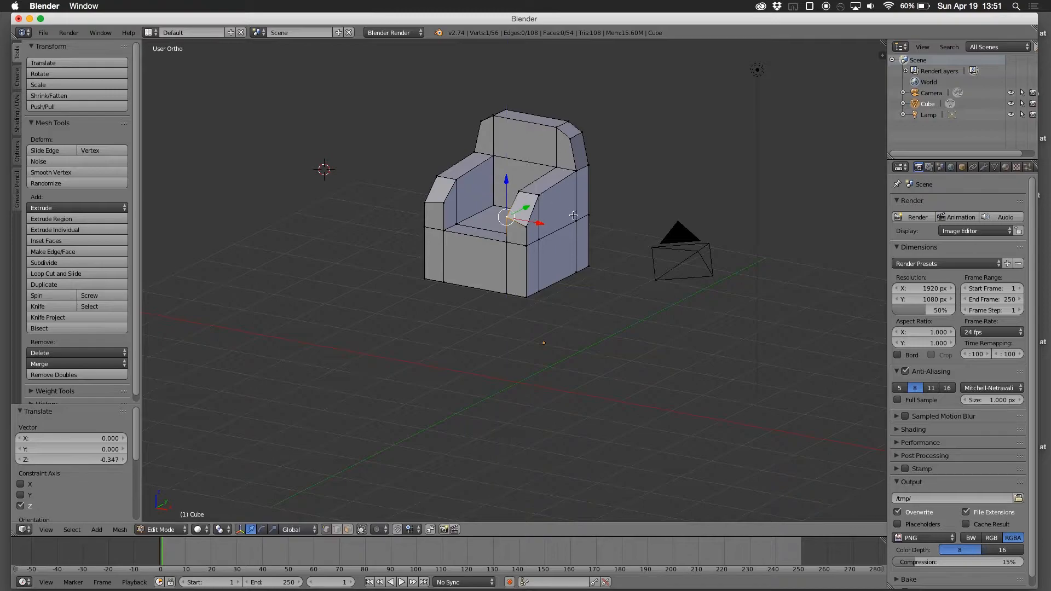
pyautogui.moveTo(584, 254); pyautogui.dragTo(637, 263, button='middle')
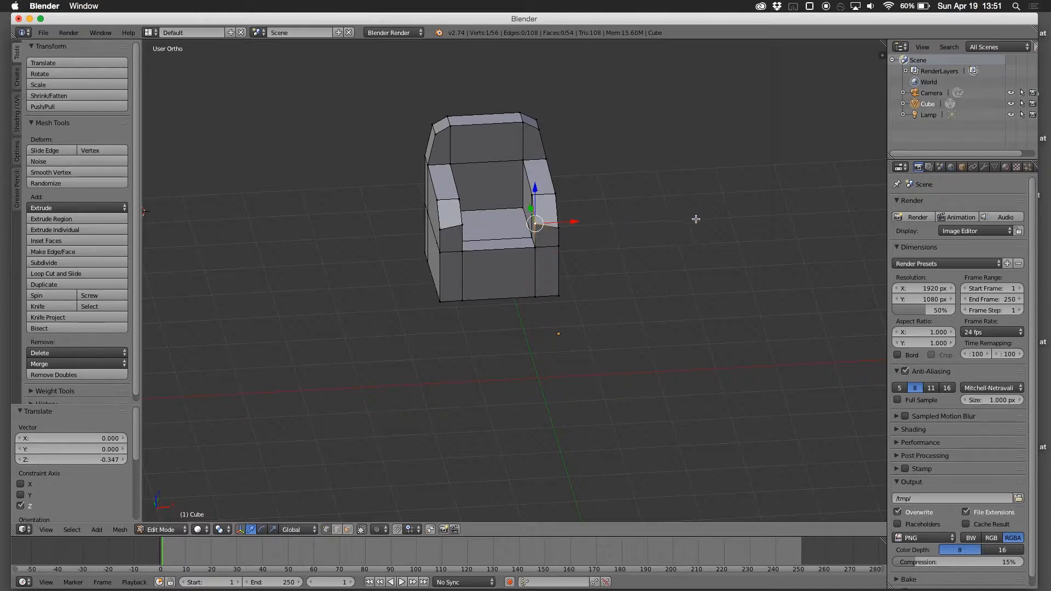
pyautogui.moveTo(612, 248); pyautogui.dragTo(579, 210, button='middle')
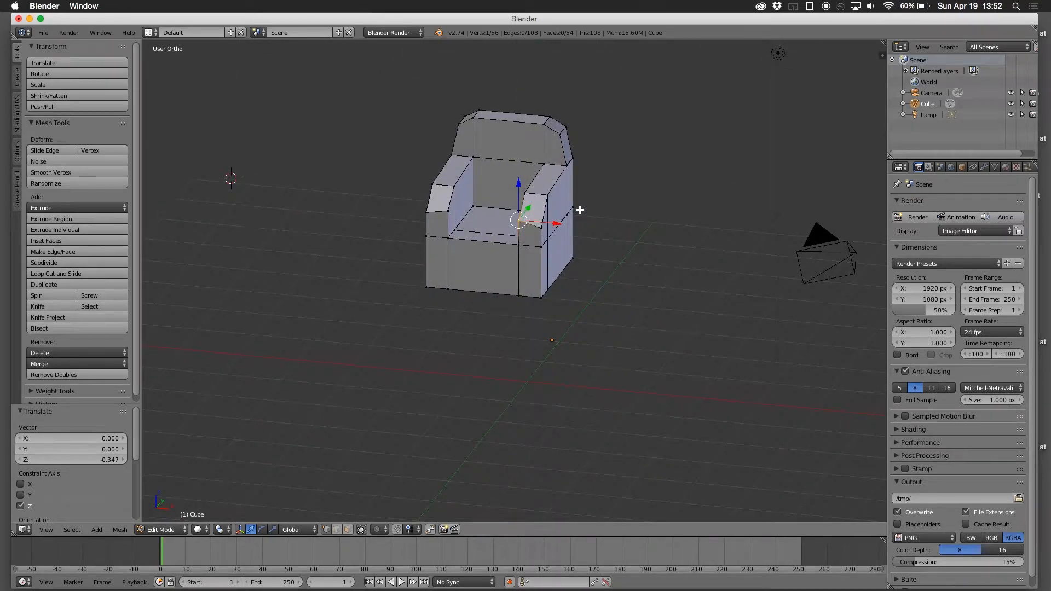
# Step: Switch to face select mode and pick the chair's four bottom corner faces one at a time, finishing on the front left one
pyautogui.moveTo(542, 376); pyautogui.dragTo(489, 346, button='middle')
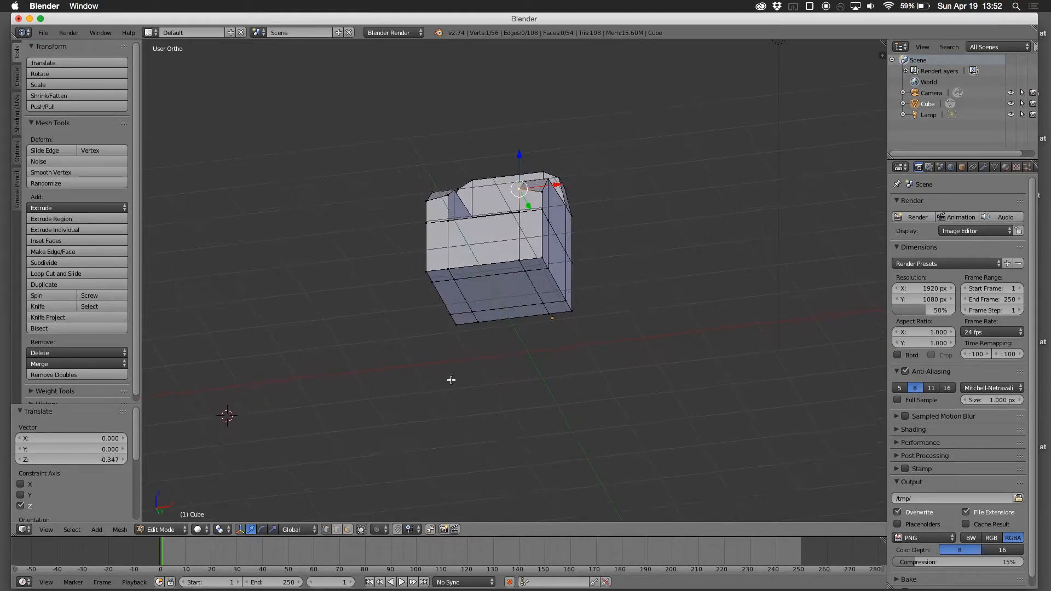
pyautogui.click(348, 529)
pyautogui.rightClick(438, 278)
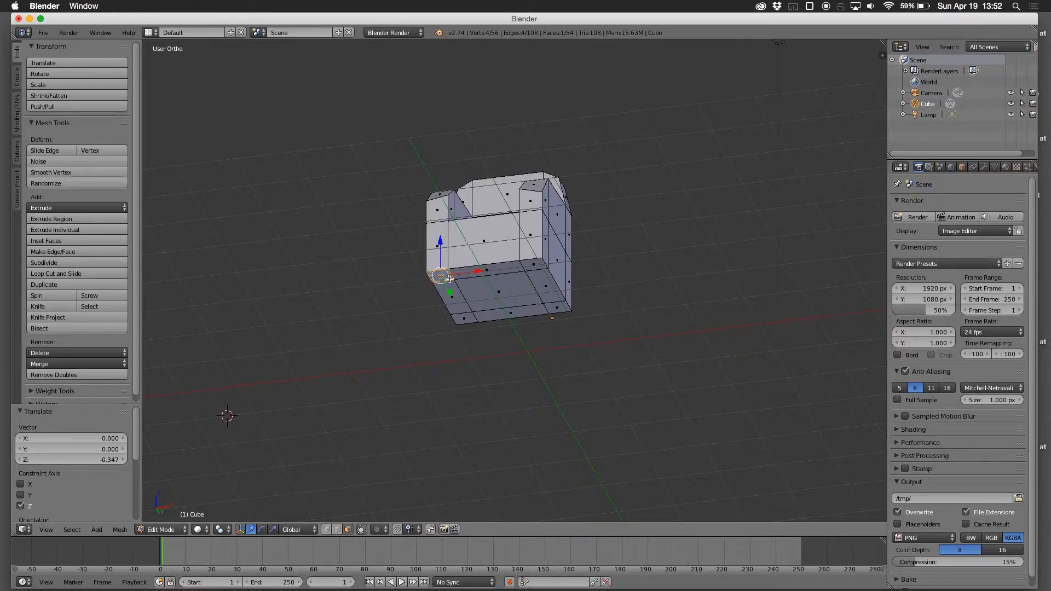
pyautogui.rightClick(535, 268)
pyautogui.rightClick(556, 305)
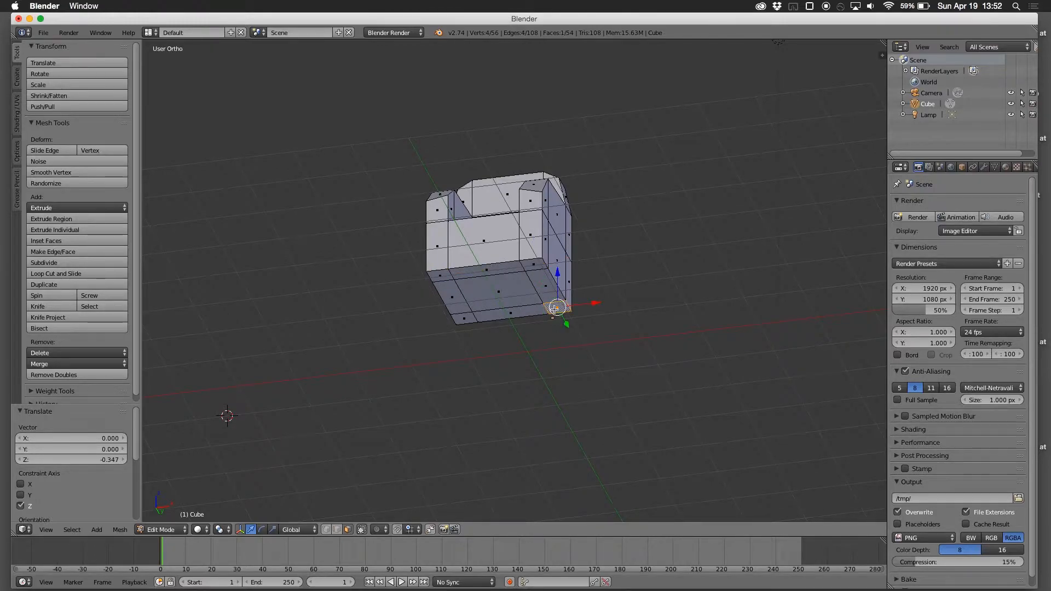
pyautogui.rightClick(468, 317)
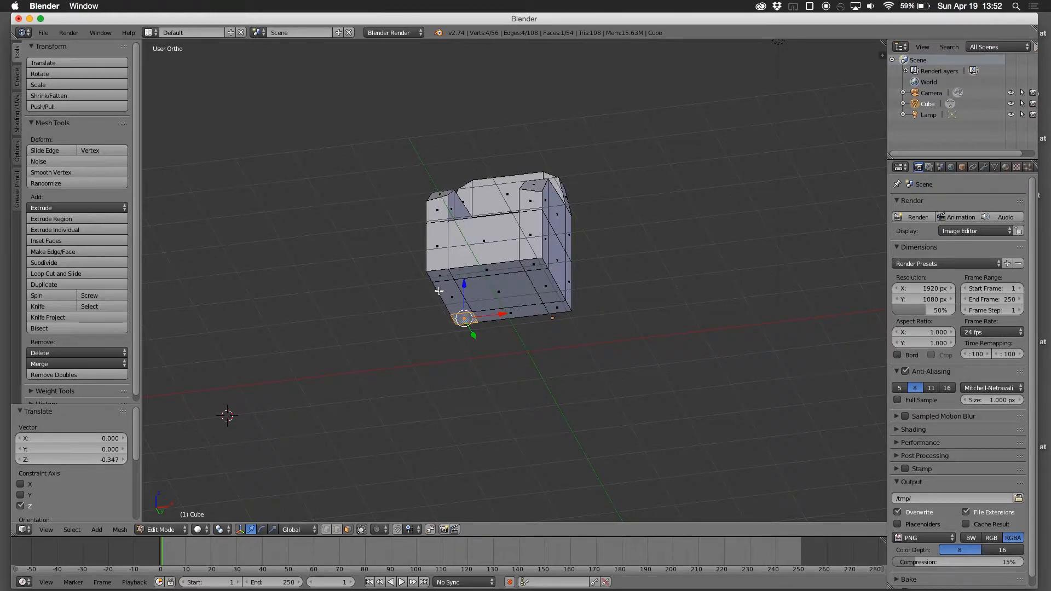
pyautogui.rightClick(441, 275)
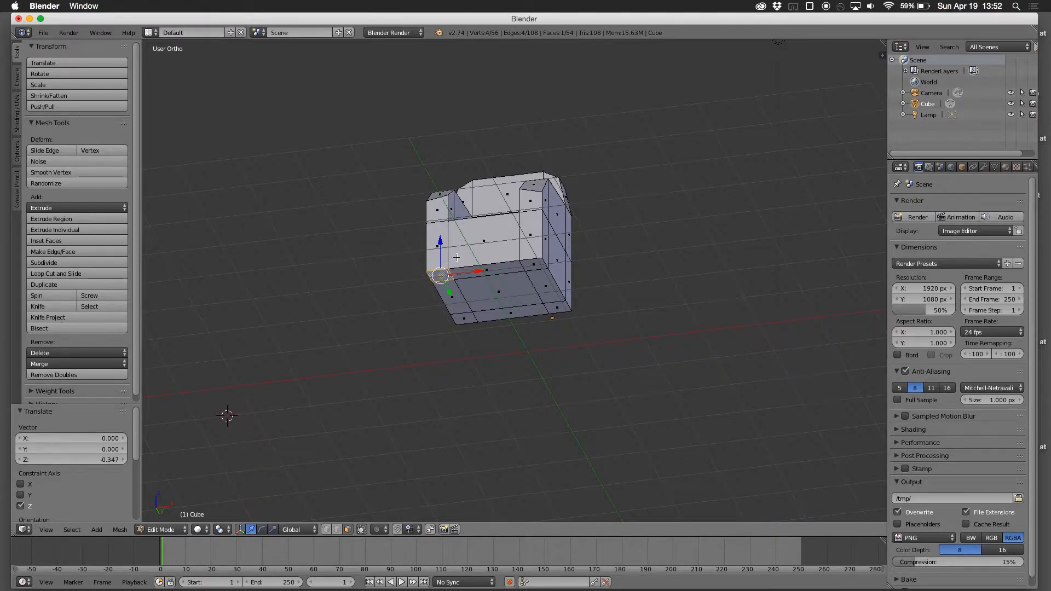
# Step: Try extruding the front left bottom corner face downward as a leg, and undo the extrusion
pyautogui.press('e')
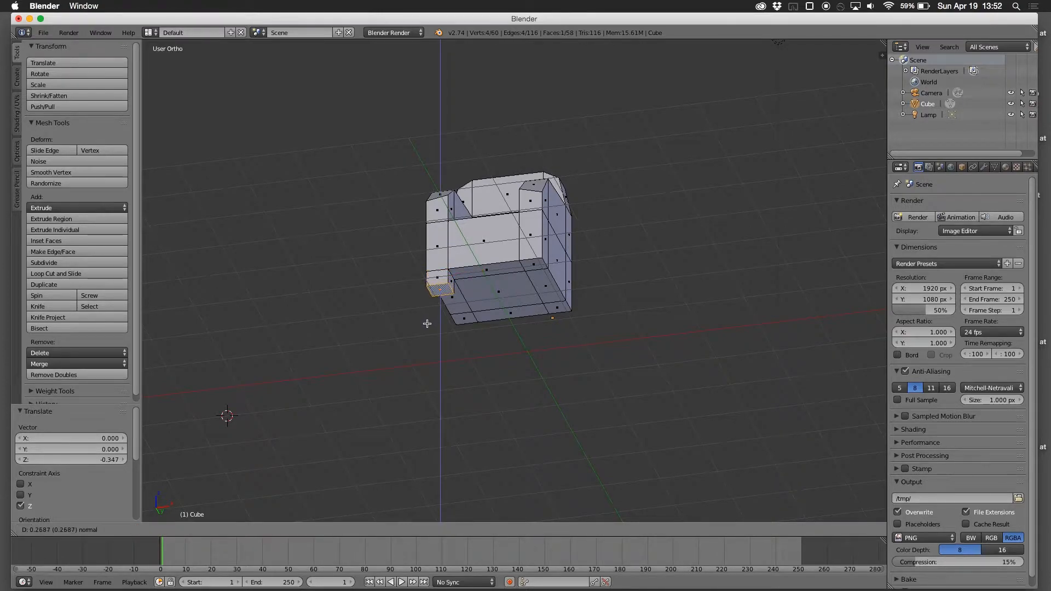
pyautogui.click(425, 331)
pyautogui.moveTo(424, 331); pyautogui.dragTo(330, 148, button='middle')
pyautogui.hotkey('ctrl', 'z')
pyautogui.moveTo(323, 142); pyautogui.dragTo(346, 196, button='middle')
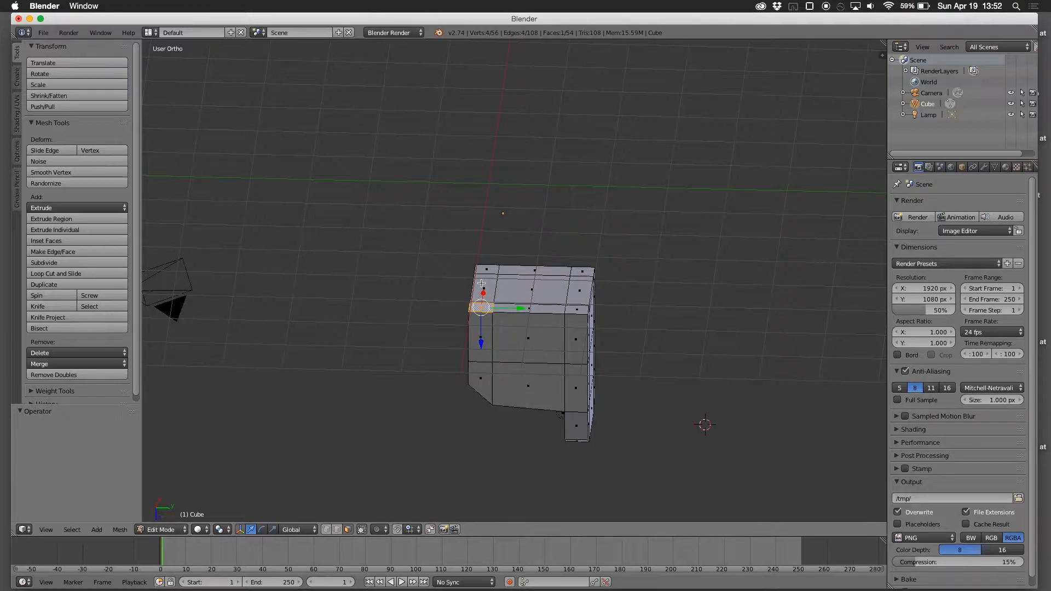
# Step: Select the four corner faces on the chair's underside together and delete those faces
pyautogui.moveTo(477, 305); pyautogui.dragTo(616, 292, button='middle')
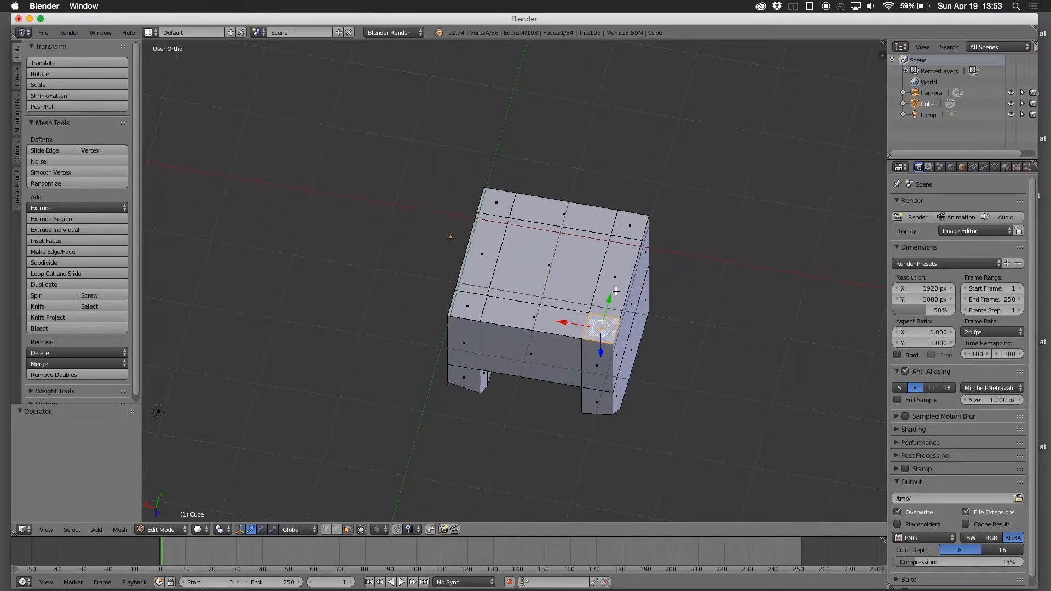
pyautogui.rightClick(638, 224)
pyautogui.rightClick(490, 205)
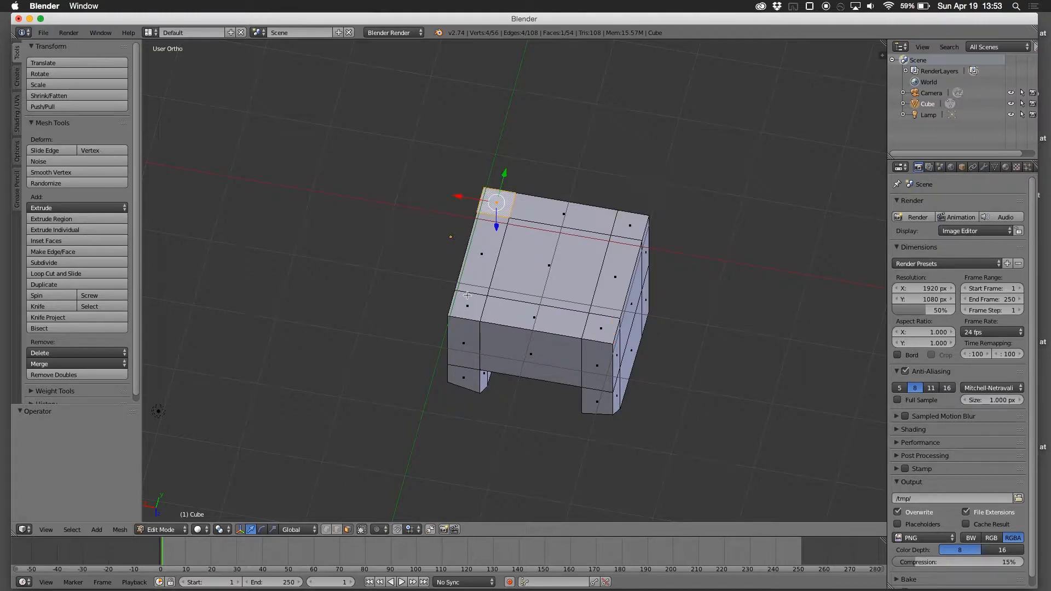
pyautogui.rightClick(466, 308)
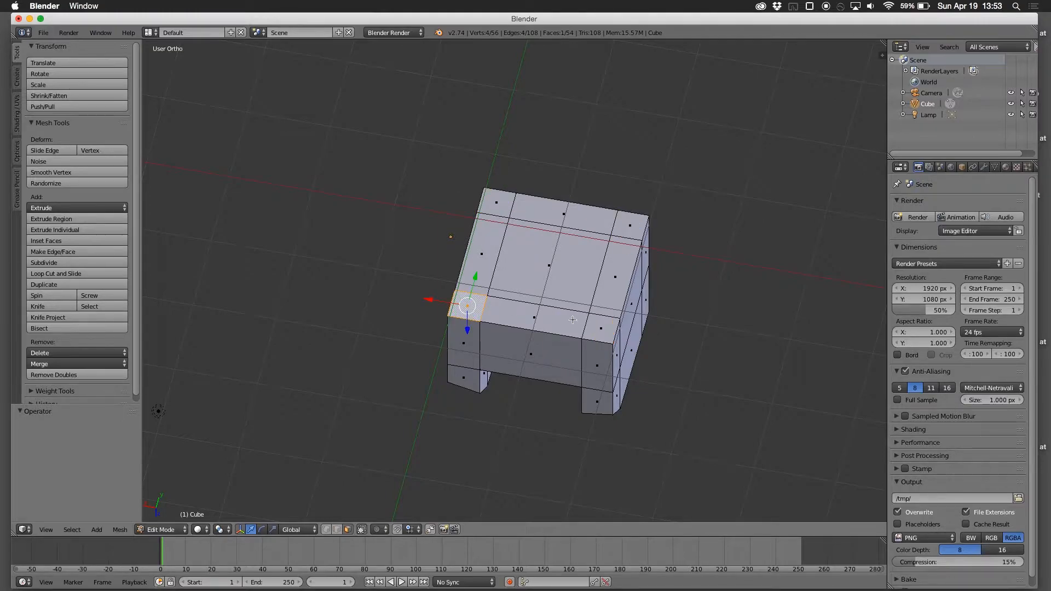
pyautogui.rightClick(610, 326)
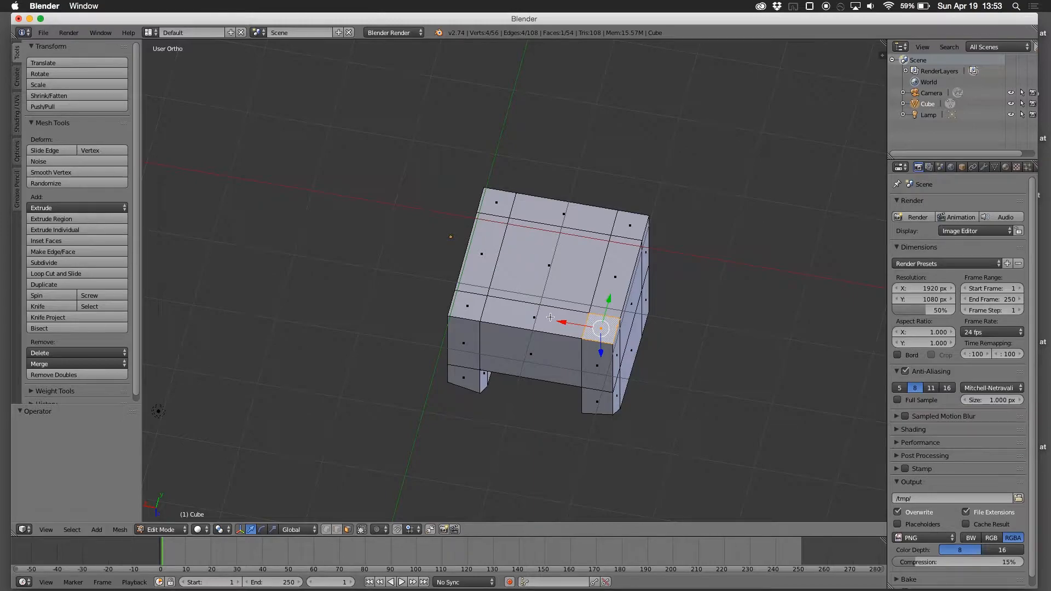
pyautogui.rightClick(471, 310)
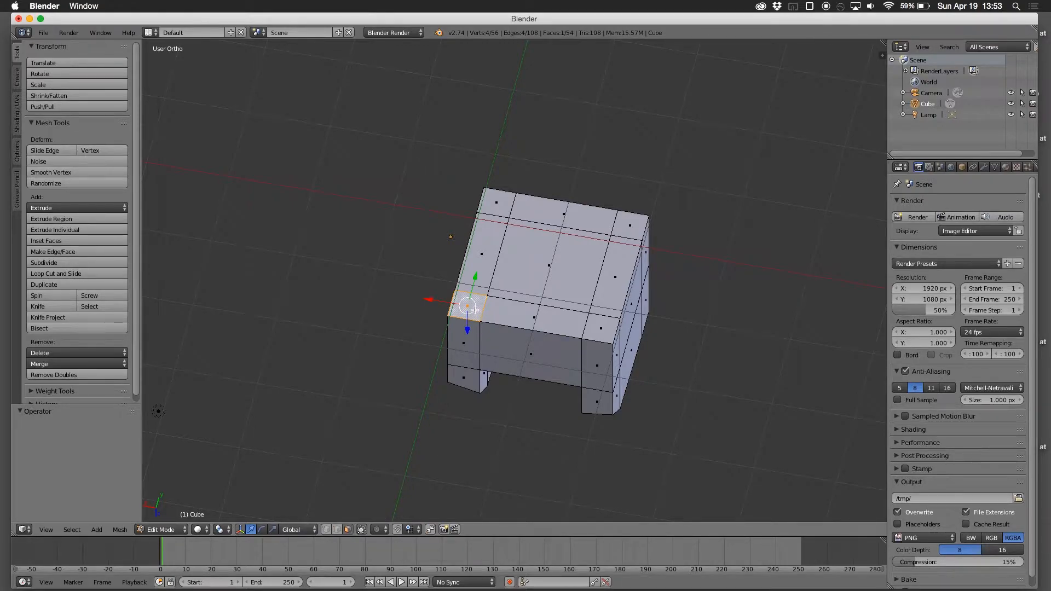
pyautogui.keyDown('shift'); pyautogui.rightClick(496, 200); pyautogui.keyUp('shift')
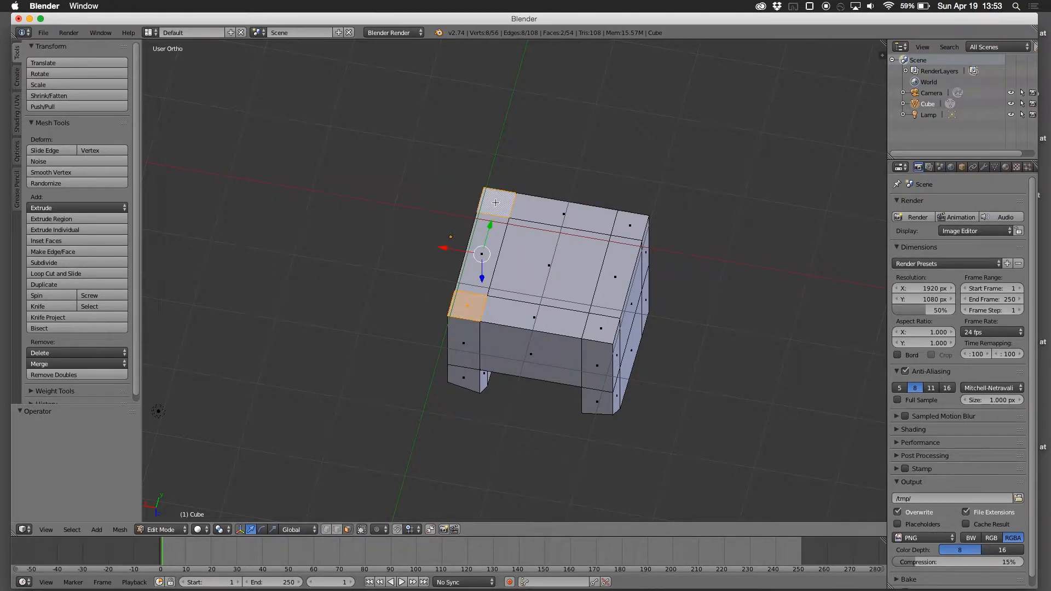
pyautogui.keyDown('shift'); pyautogui.rightClick(640, 225); pyautogui.keyUp('shift')
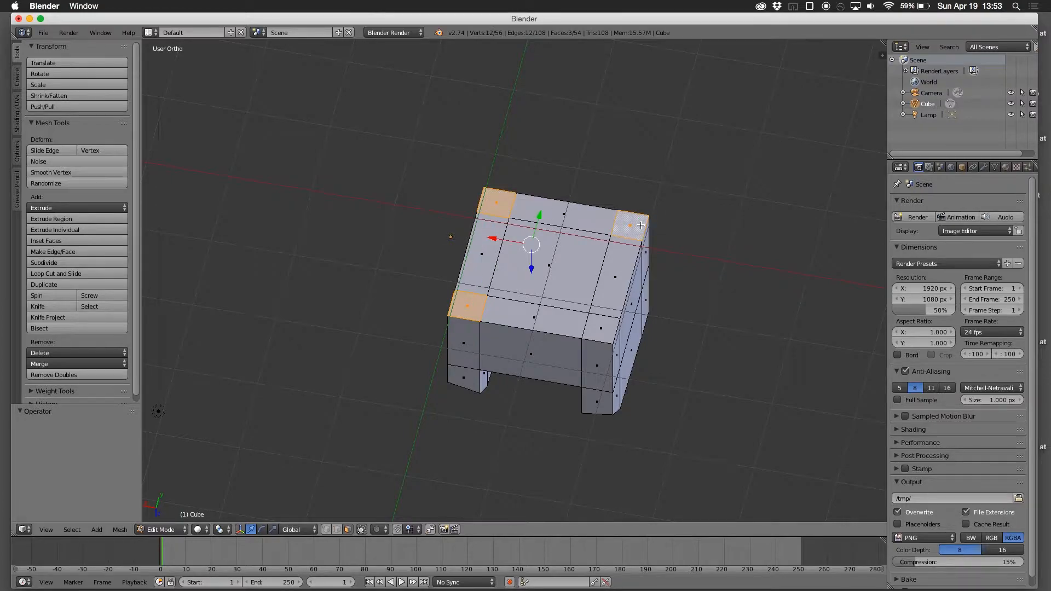
pyautogui.keyDown('shift'); pyautogui.rightClick(599, 328); pyautogui.keyUp('shift')
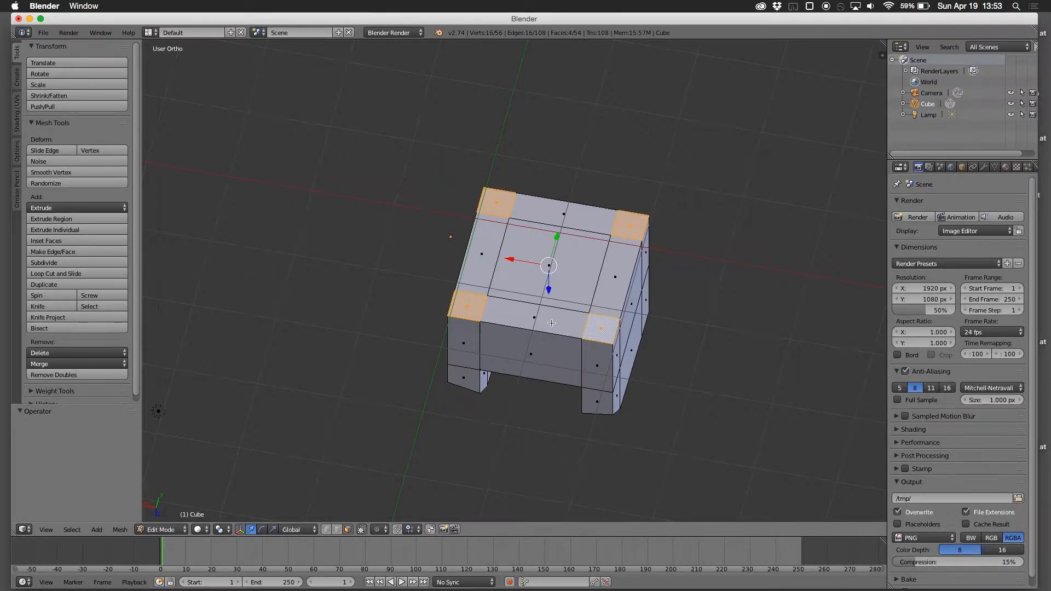
pyautogui.press('x')
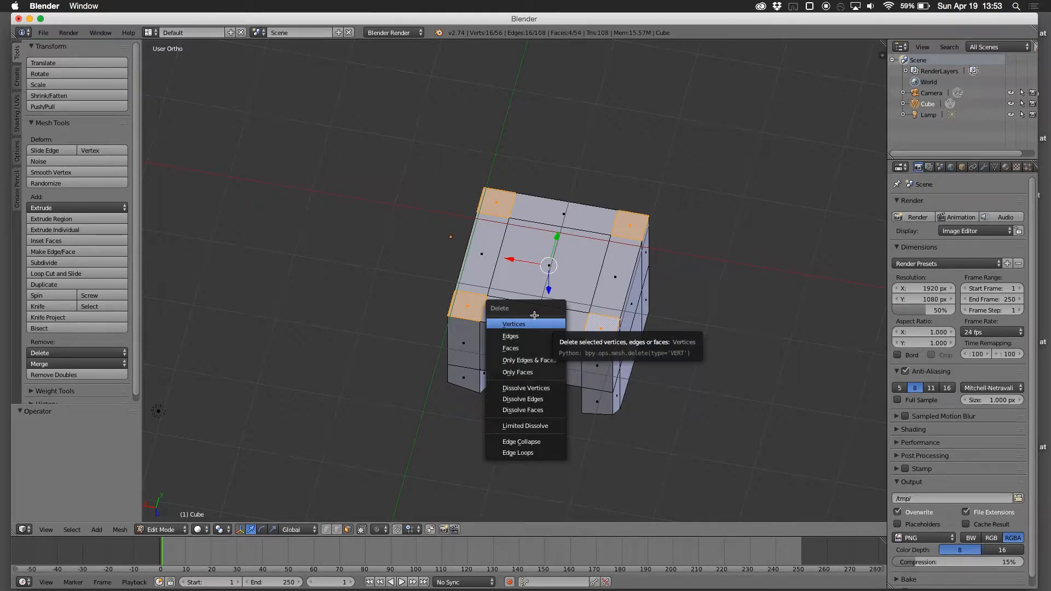
pyautogui.click(533, 349)
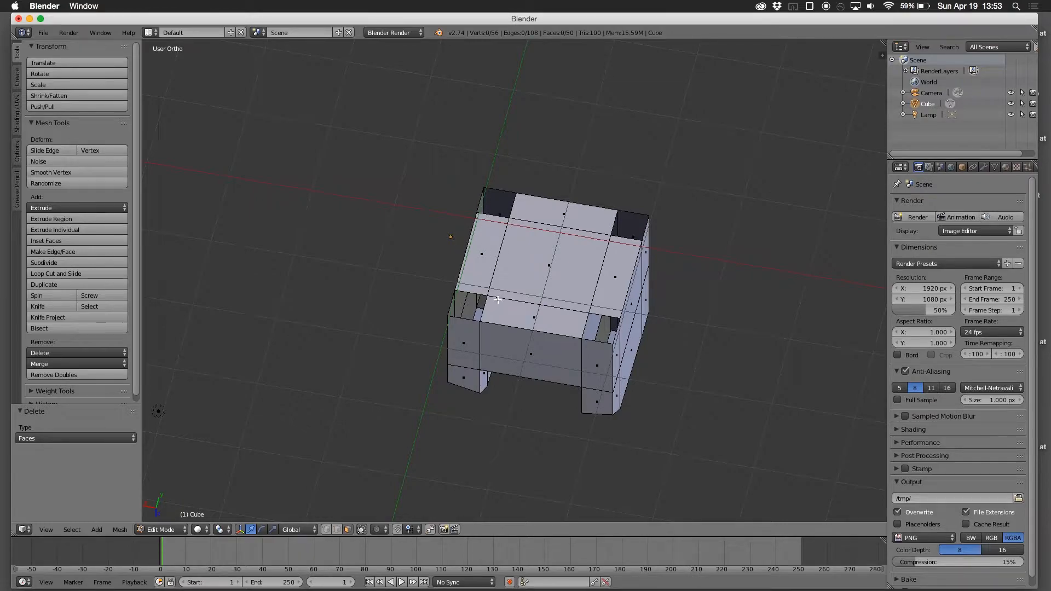
# Step: Add a circle with 32 vertices, radius 1.000 and no fill to the chair's mesh
pyautogui.moveTo(417, 401); pyautogui.dragTo(450, 377, button='middle')
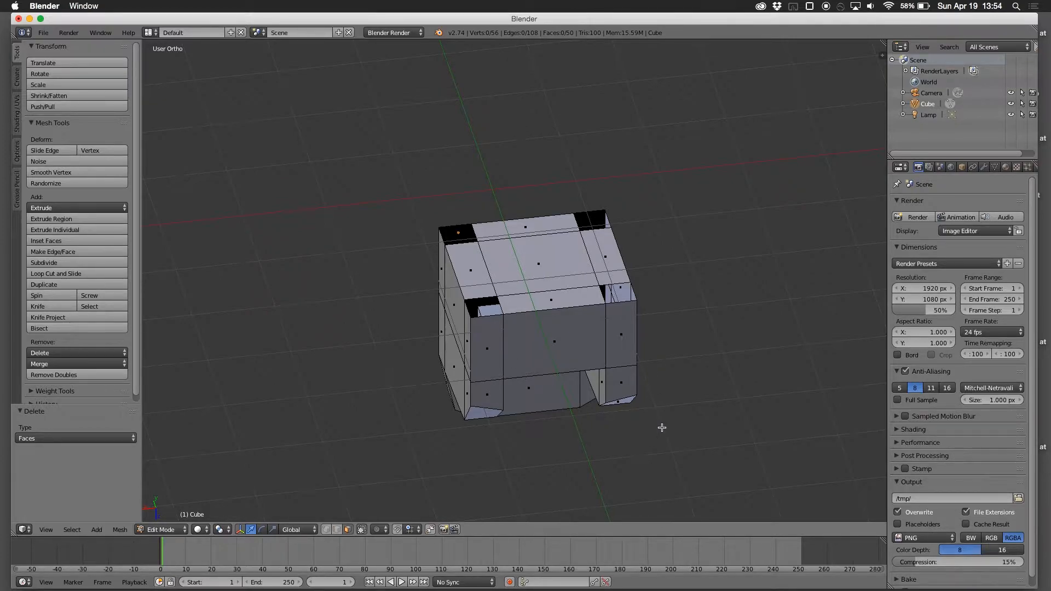
pyautogui.moveTo(661, 433); pyautogui.dragTo(678, 76, button='middle')
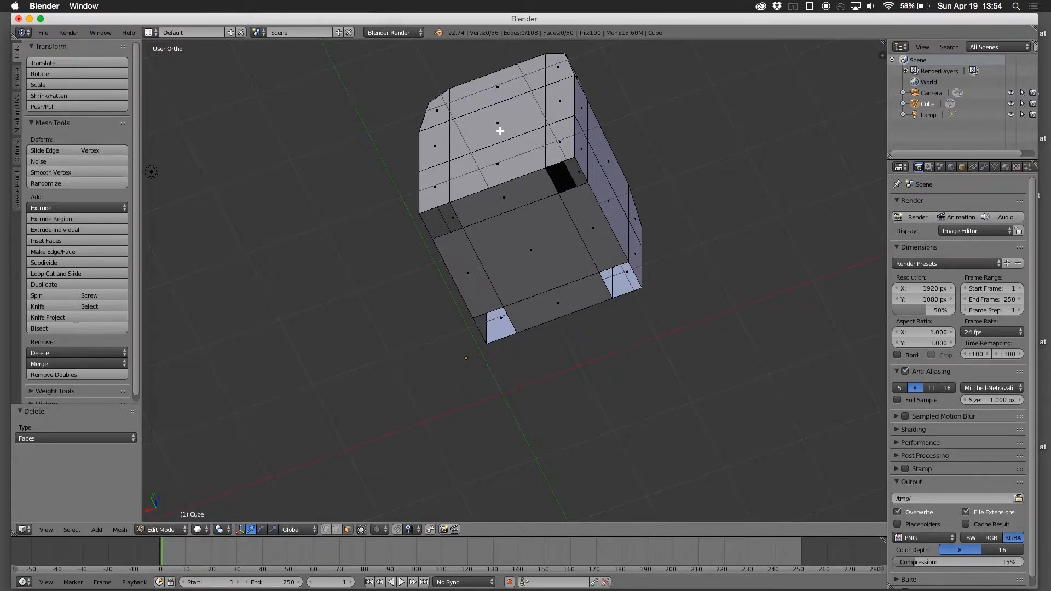
pyautogui.moveTo(621, 328); pyautogui.dragTo(644, 333, button='middle')
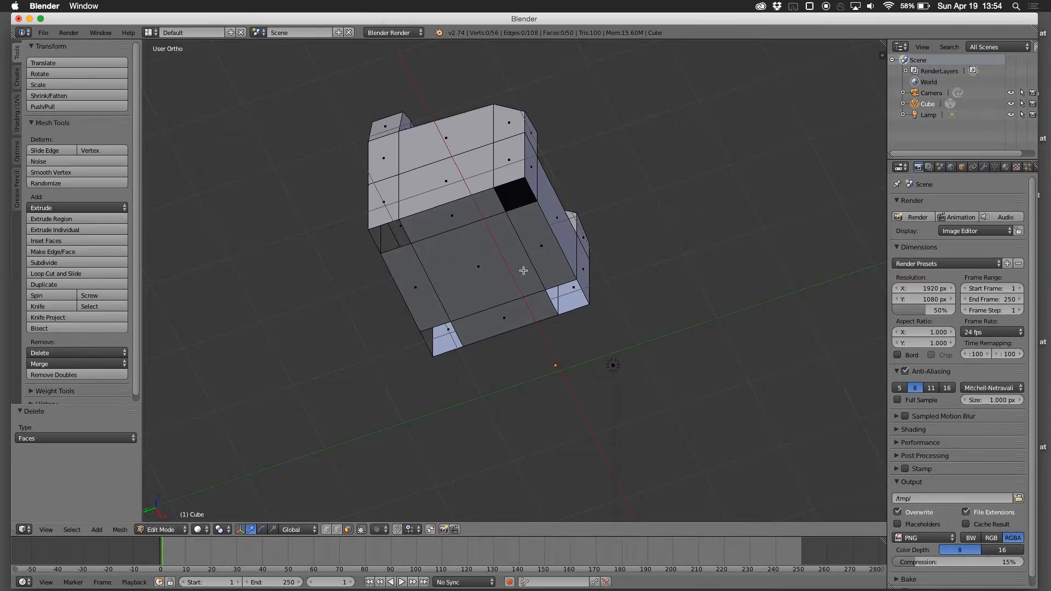
pyautogui.moveTo(526, 317); pyautogui.dragTo(441, 167, button='middle')
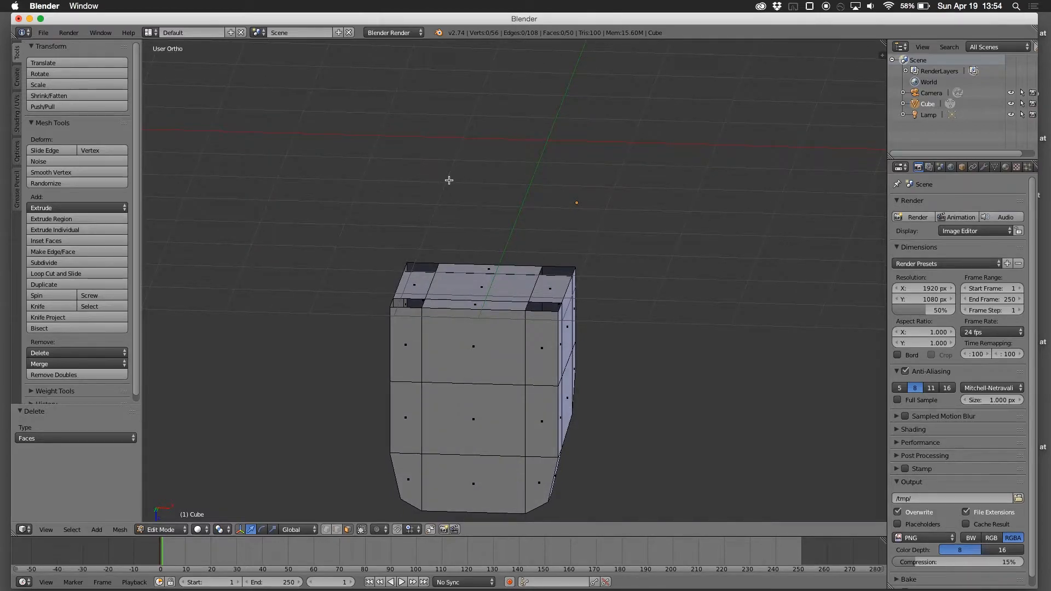
pyautogui.click(97, 529)
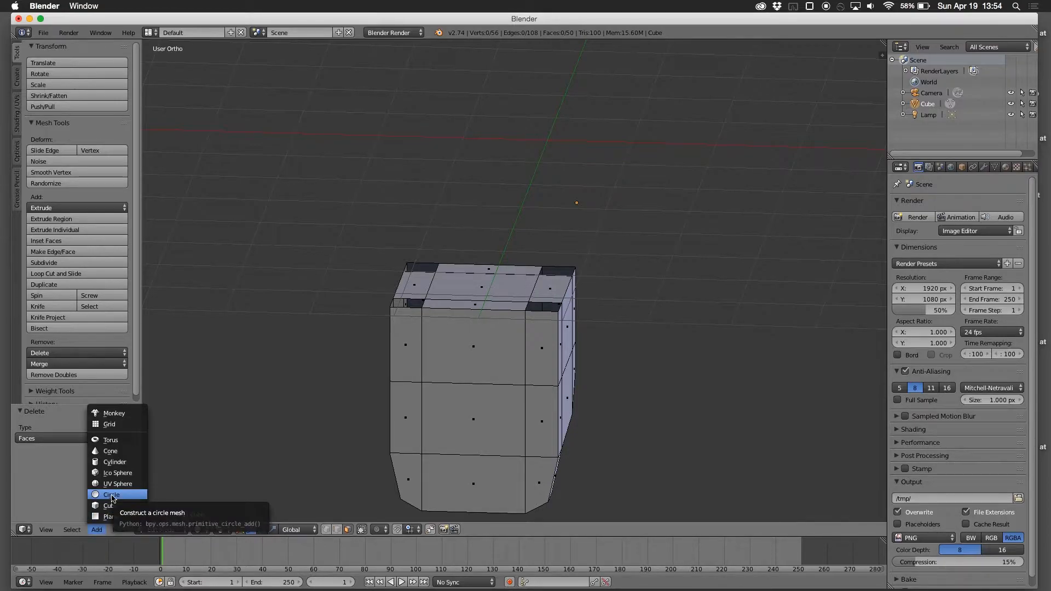
pyautogui.click(111, 496)
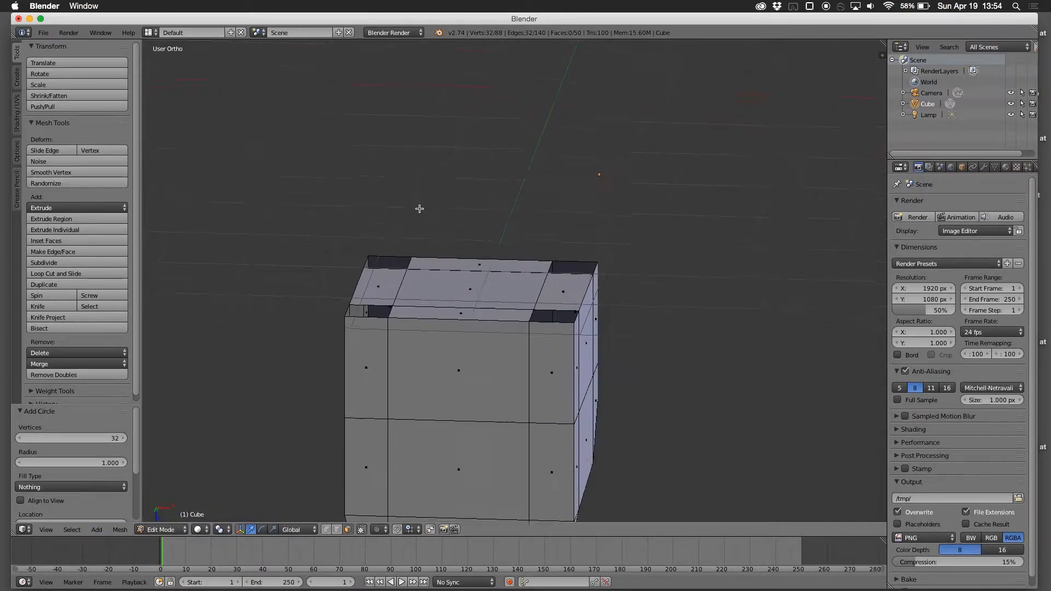
pyautogui.scroll(-2, 407, 302)
pyautogui.scroll(-3, 408, 303)
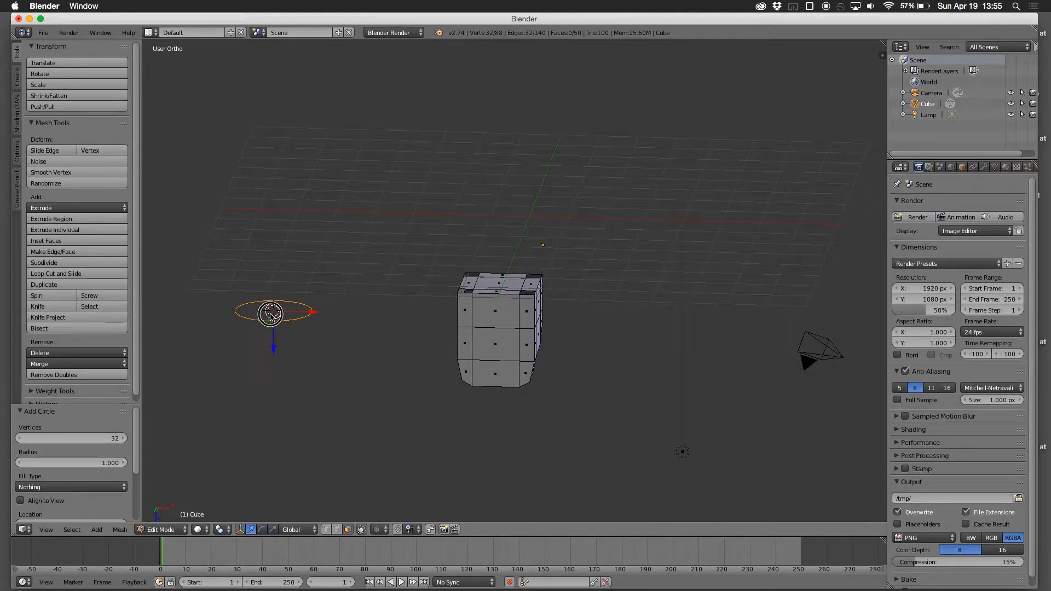
# Step: Switch to edge select mode, lower the circle along Z, and move it about 1.023 along X
pyautogui.click(273, 347)
pyautogui.click(281, 317)
pyautogui.click(336, 533)
pyautogui.moveTo(273, 347); pyautogui.dragTo(273, 316)
pyautogui.moveTo(312, 284); pyautogui.dragTo(350, 285)
# Step: Select one edge of the circle, expand the selection to all linked geometry, and deselect everything
pyautogui.moveTo(351, 285); pyautogui.dragTo(374, 292, button='right')
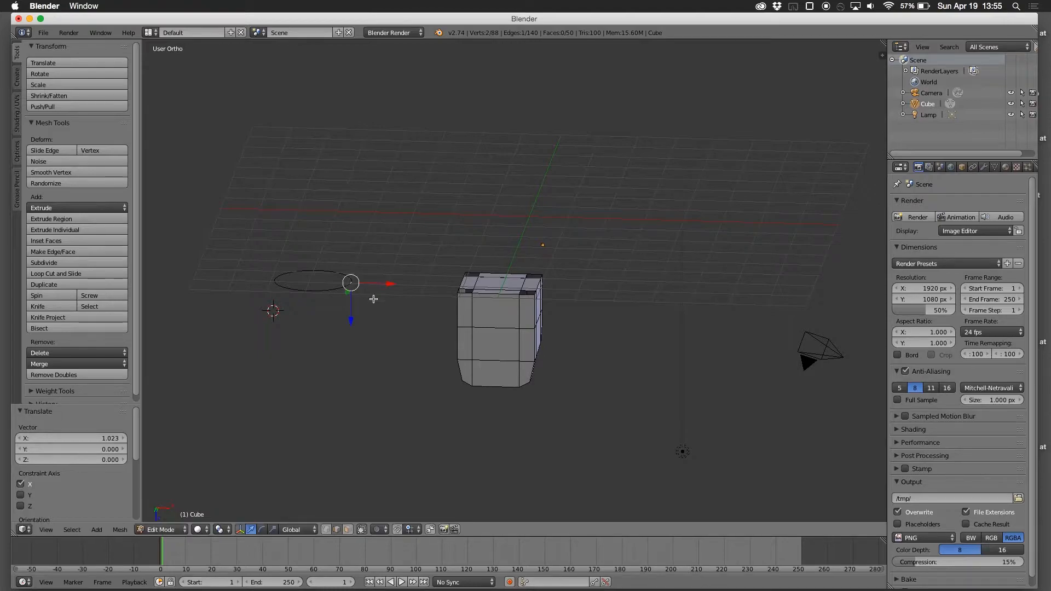
pyautogui.moveTo(361, 311)
pyautogui.mouseDown(button='middle')
pyautogui.moveTo(358, 340)
pyautogui.moveTo(367, 278)
pyautogui.moveTo(365, 307)
pyautogui.mouseUp(button='middle')
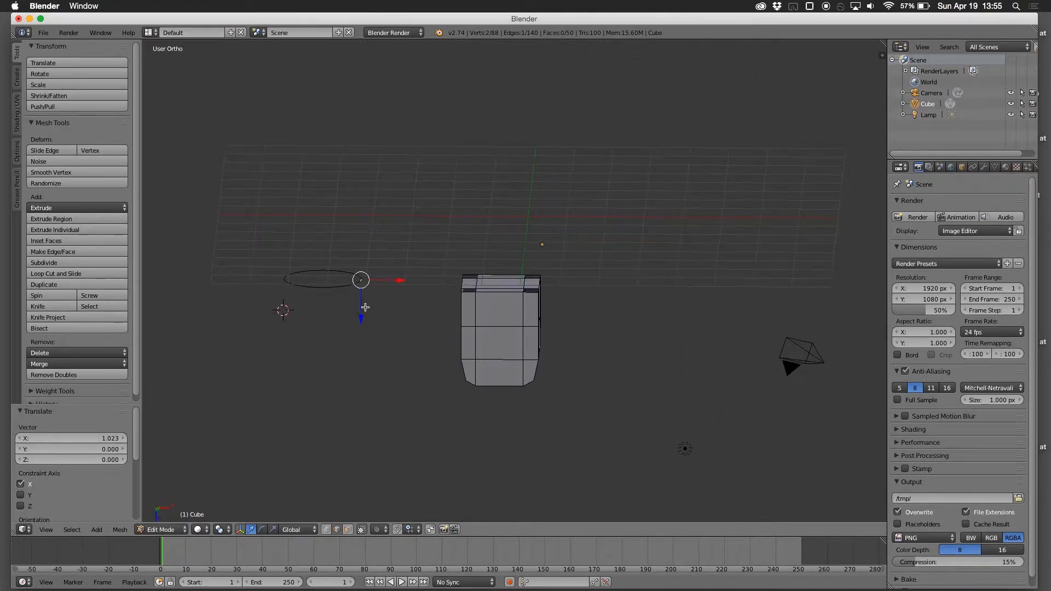
pyautogui.hotkey('ctrl', 'l')
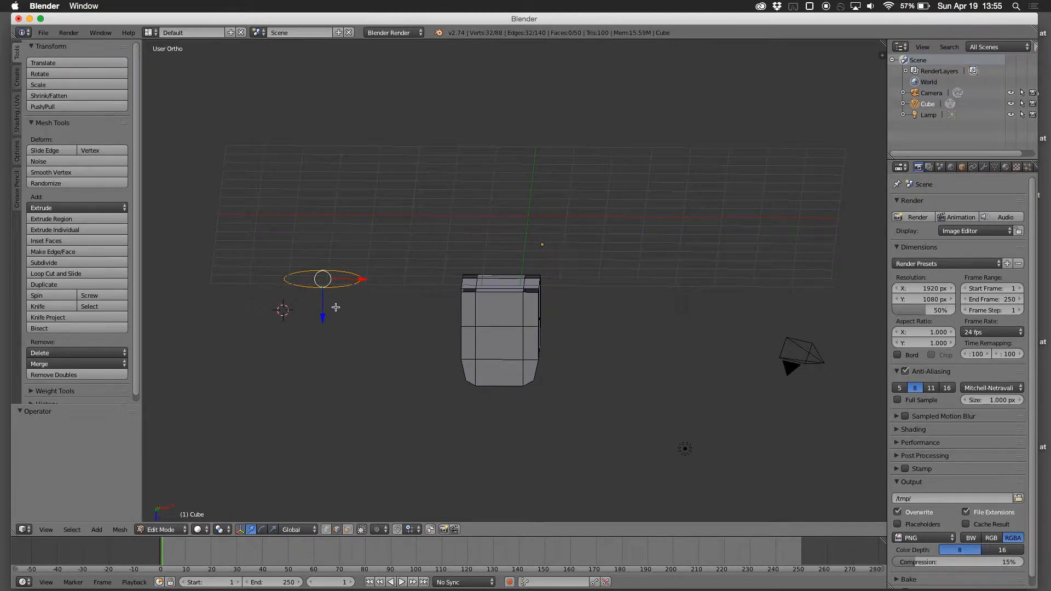
pyautogui.press('a')
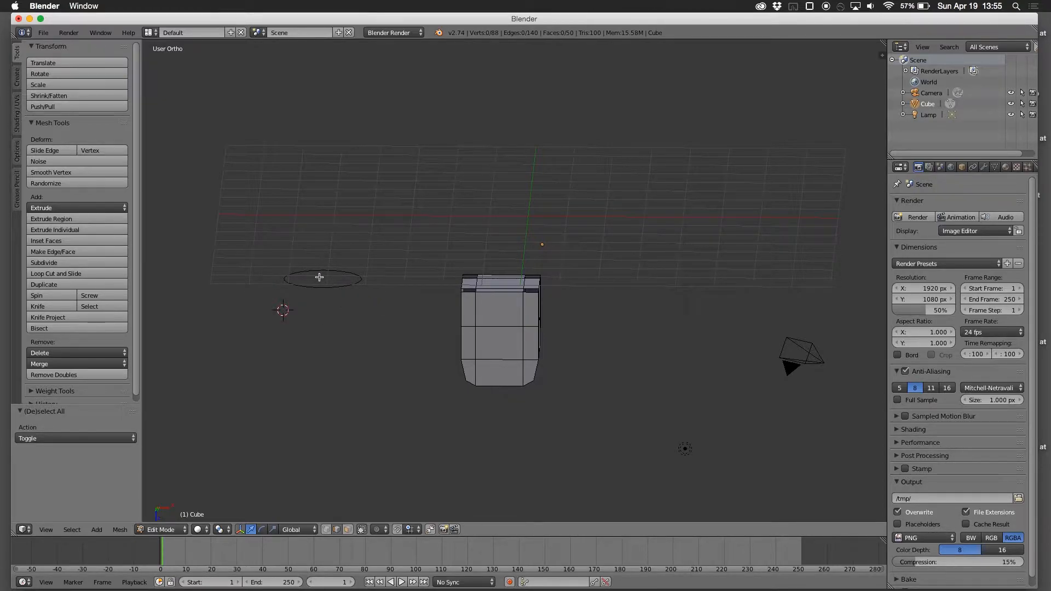
# Step: Try selecting the linked geometry of the circle, the chair and the whole mesh, clearing the selection each time
pyautogui.scroll(2, 321, 242)
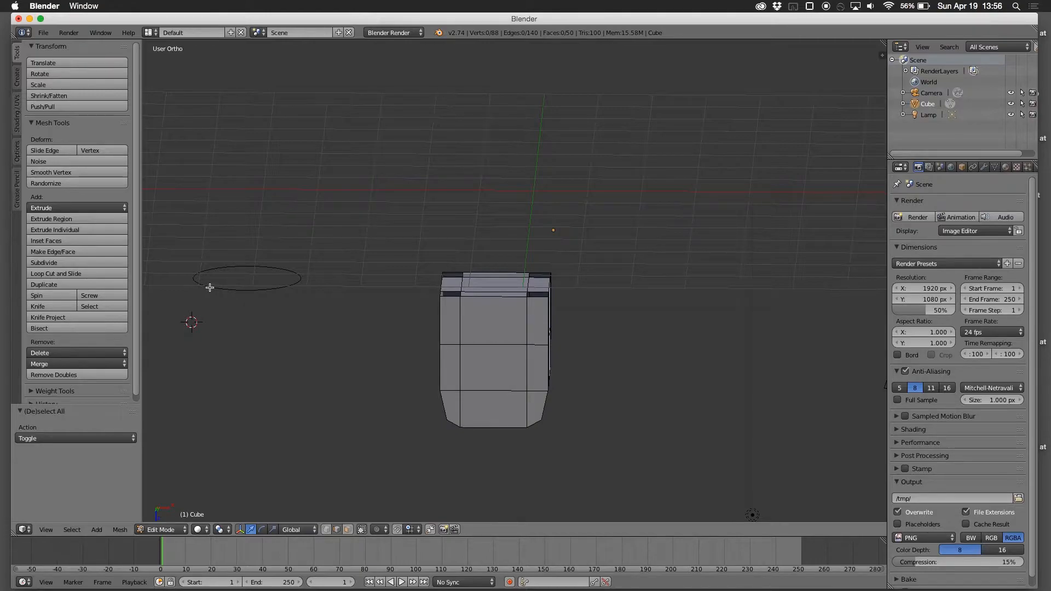
pyautogui.press('l')
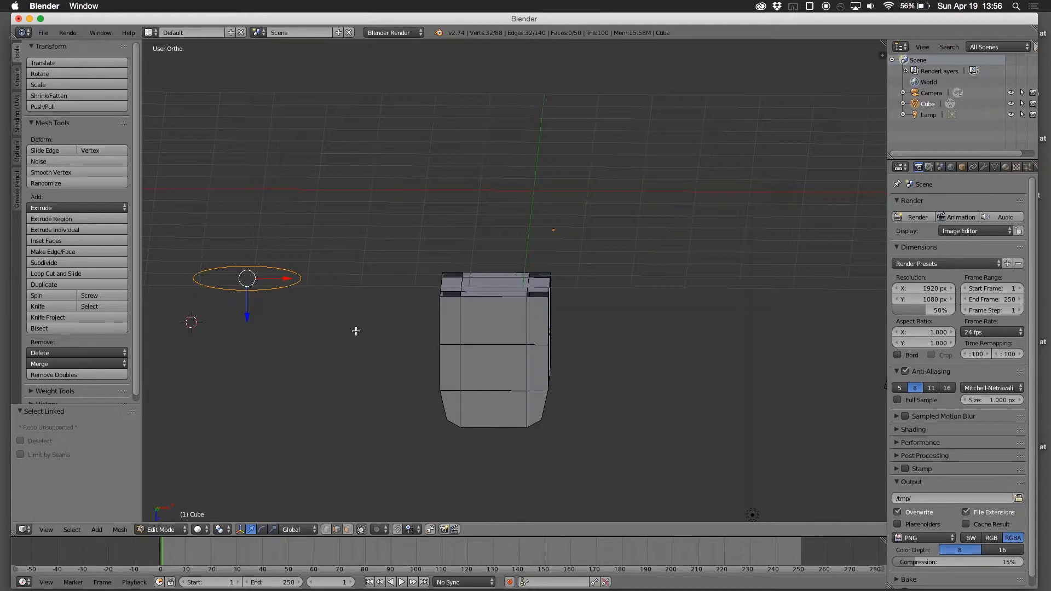
pyautogui.press('a')
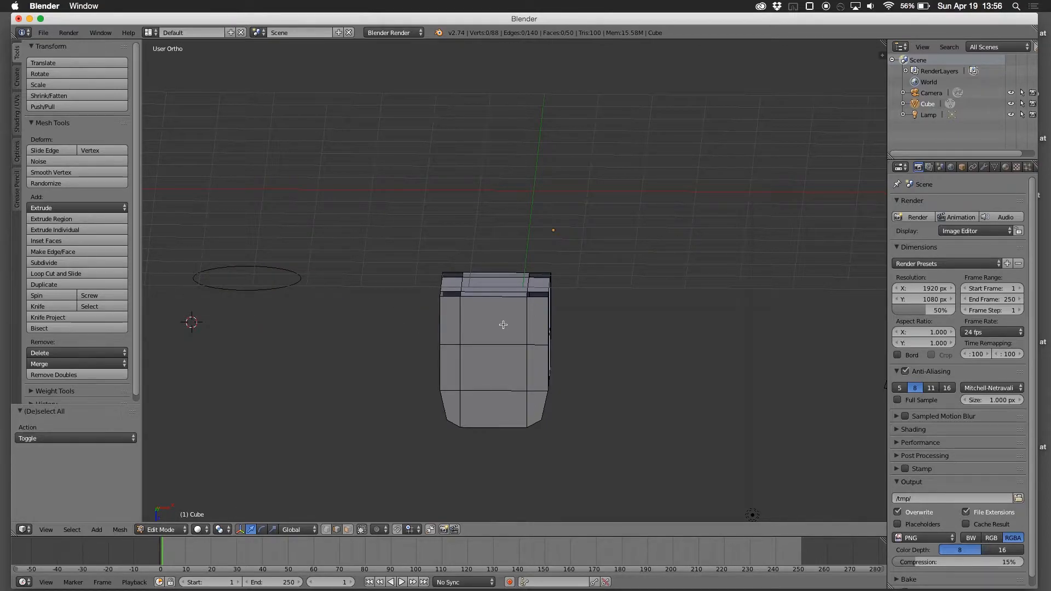
pyautogui.rightClick(485, 345)
pyautogui.press('l')
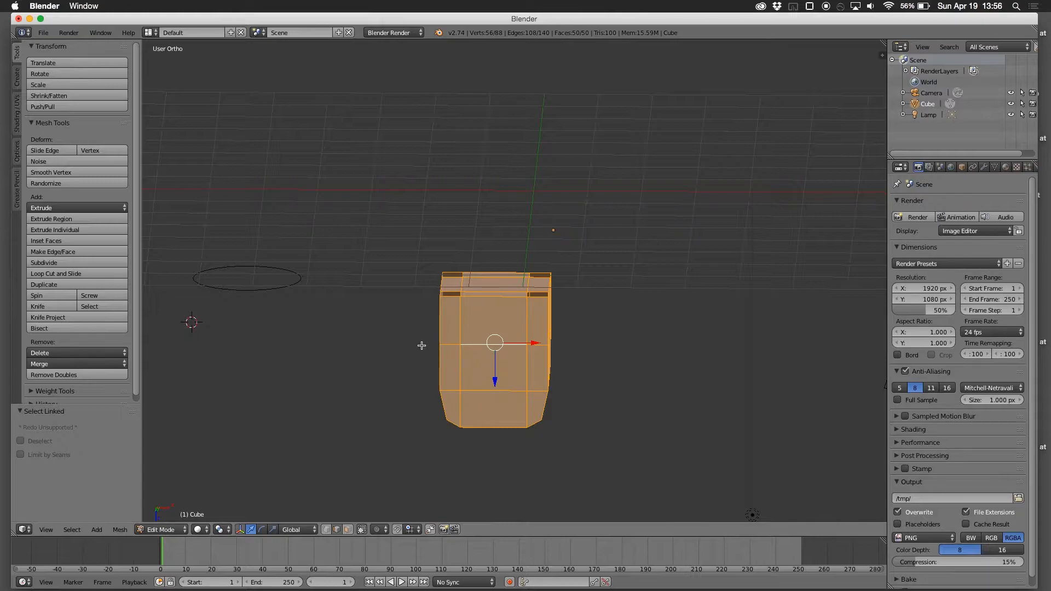
pyautogui.press('a')
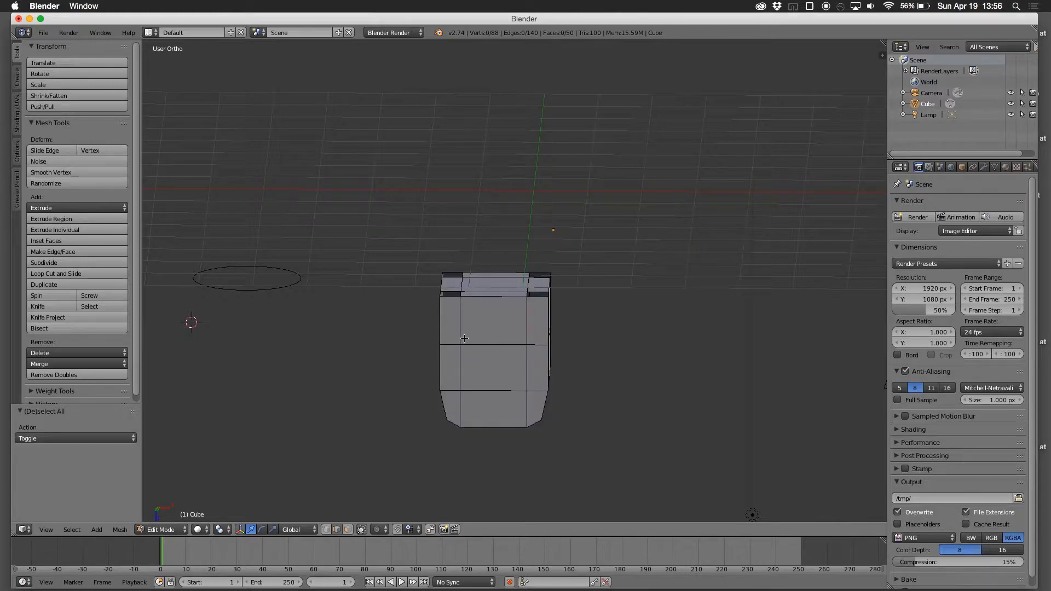
pyautogui.press('l')
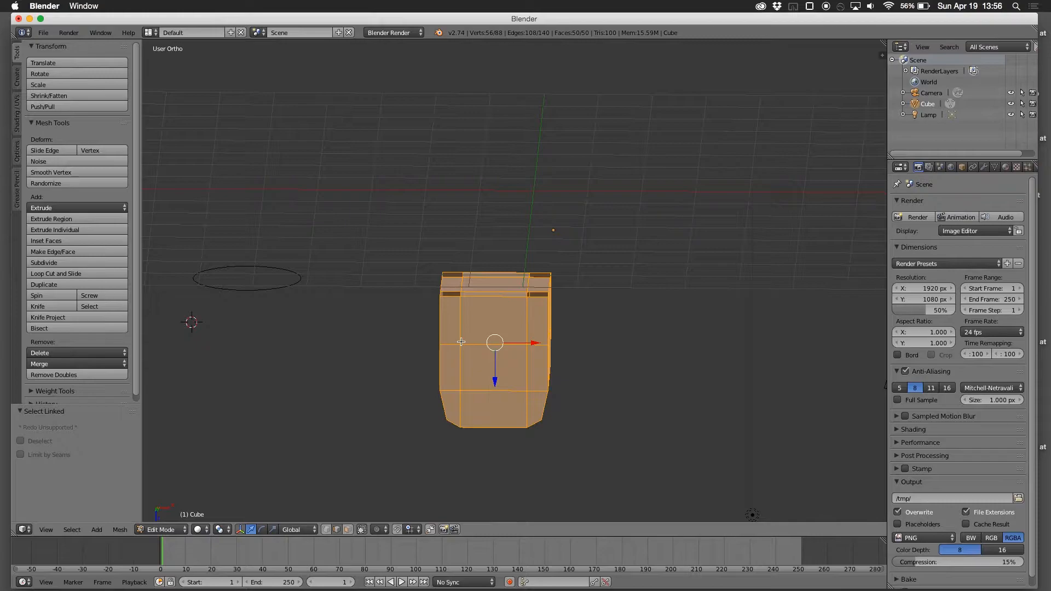
pyautogui.press('a')
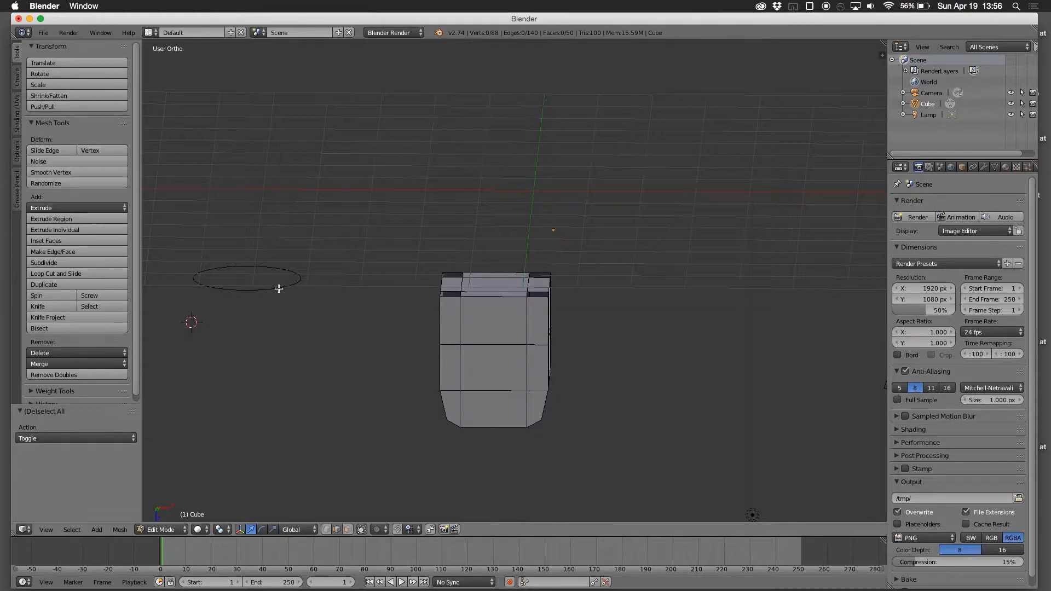
pyautogui.press('a')
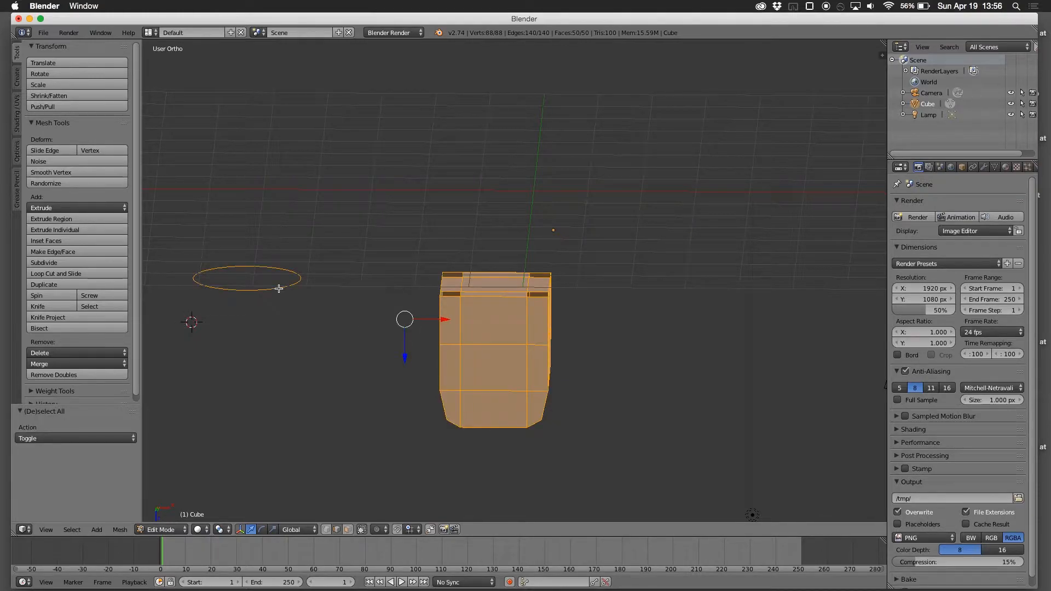
pyautogui.press('a')
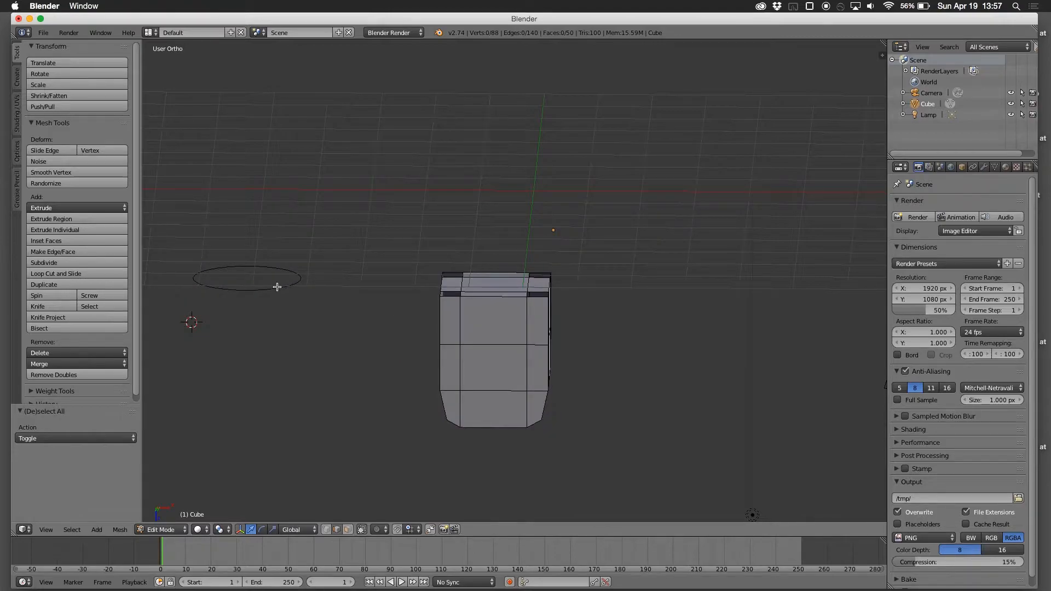
# Step: Select the whole circle and move it under the chair: about -0.842 along Z, across along Y, and finally about 3.124 along X
pyautogui.press('l')
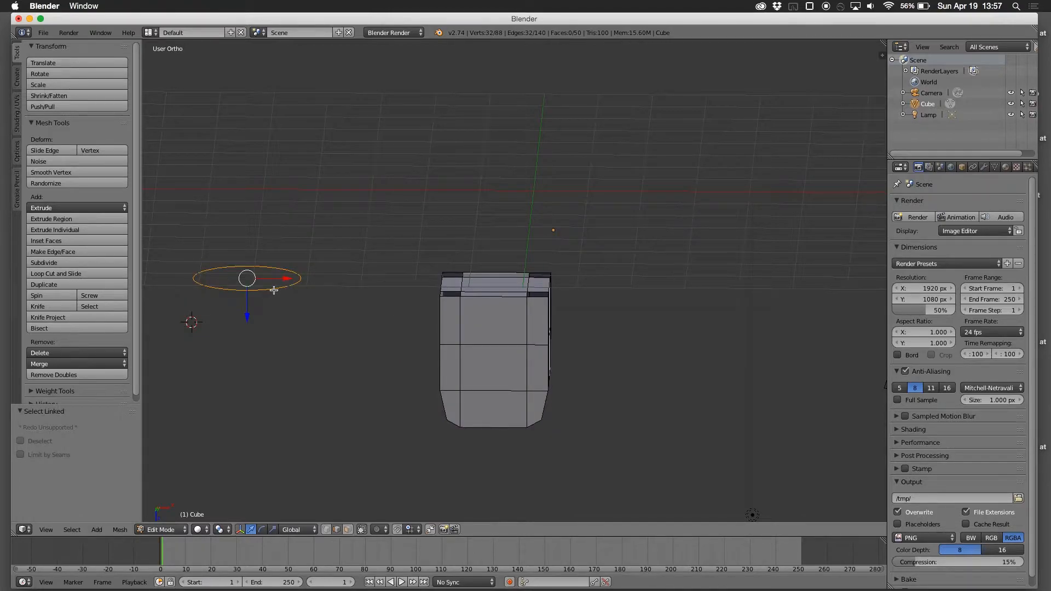
pyautogui.click(285, 281)
pyautogui.moveTo(284, 281); pyautogui.dragTo(372, 282)
pyautogui.moveTo(338, 313); pyautogui.dragTo(357, 268)
pyautogui.moveTo(359, 272); pyautogui.dragTo(357, 338, button='middle')
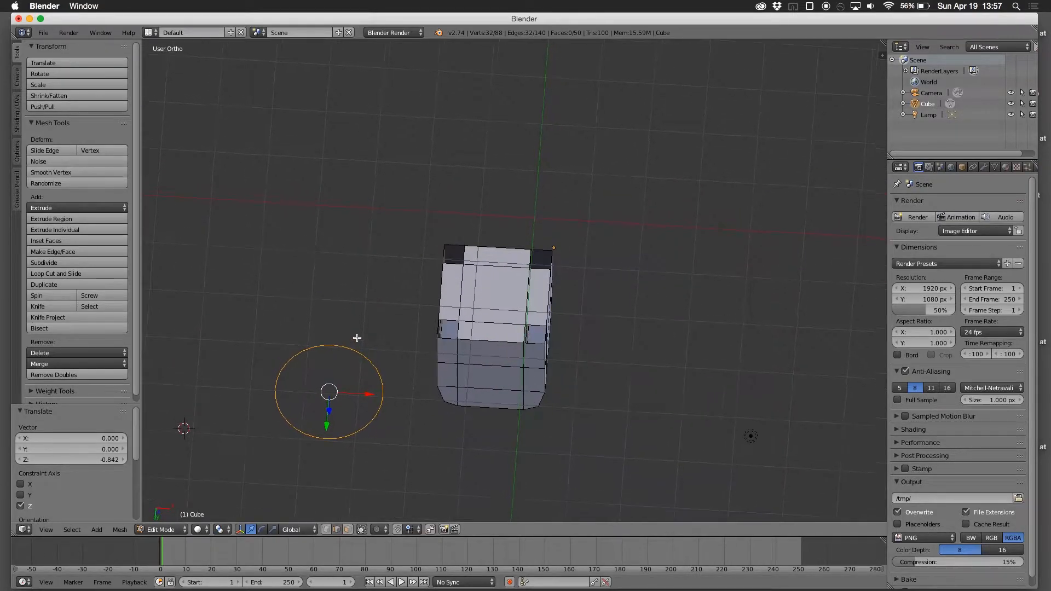
pyautogui.moveTo(332, 425); pyautogui.dragTo(538, 278)
pyautogui.moveTo(538, 278); pyautogui.dragTo(550, 324, button='middle')
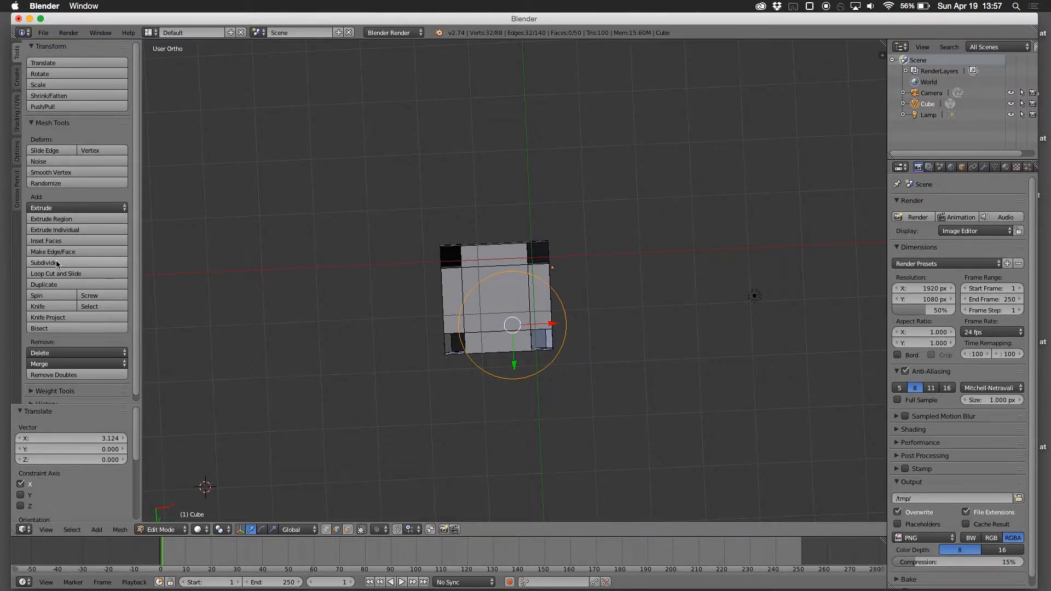
# Step: Scale the circle uniformly down to about 0.208 of its size
pyautogui.click(39, 85)
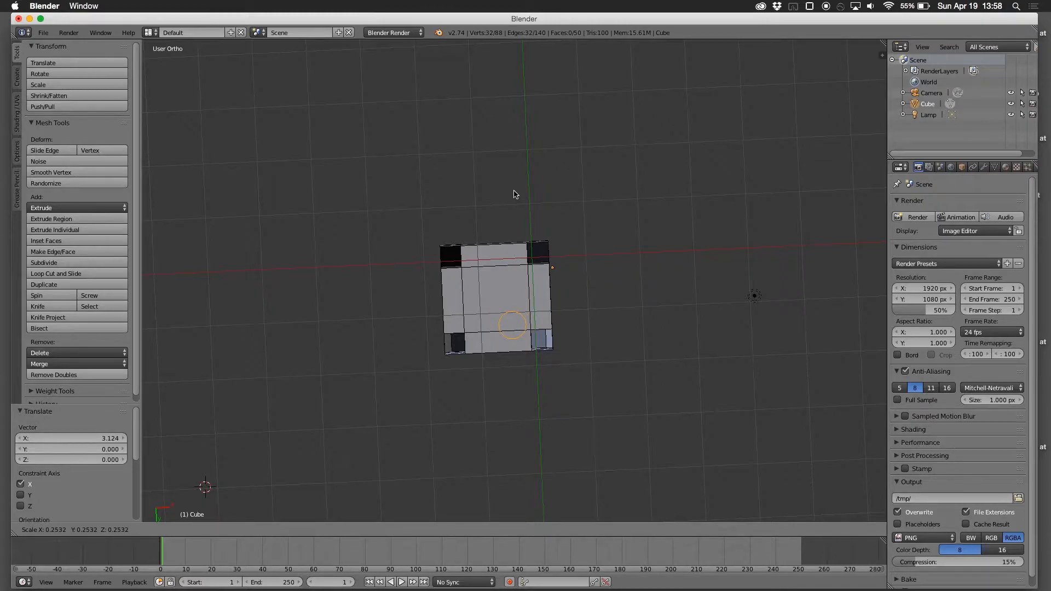
pyautogui.click(512, 223)
pyautogui.scroll(-10, 505, 246)
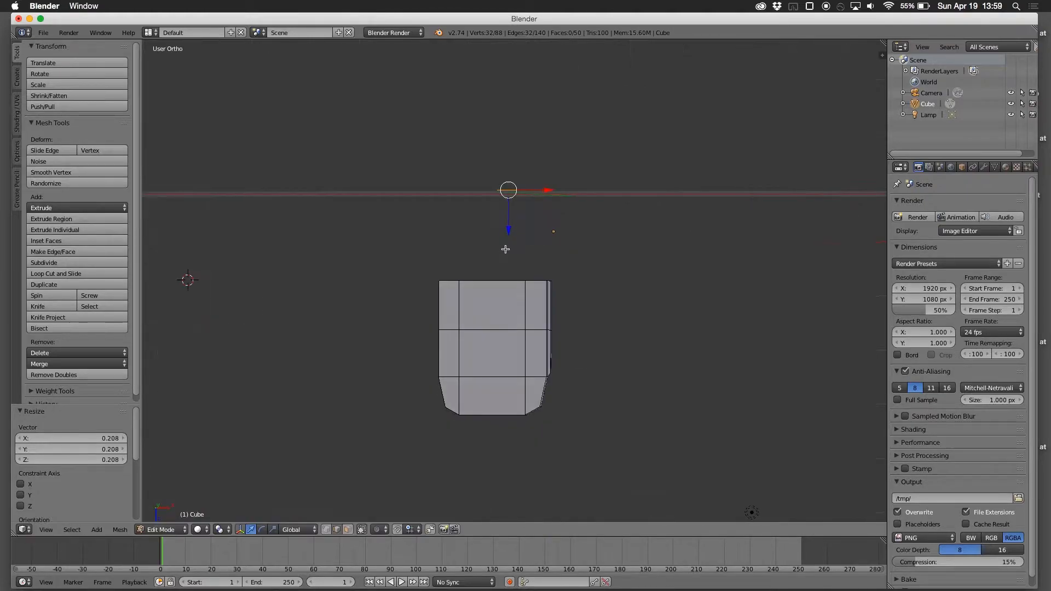
# Step: Move the circle 1.327 along Z towards the chair's underside, along X, and 0.304 along Y so it sits over an open bottom corner
pyautogui.moveTo(509, 229); pyautogui.dragTo(500, 302)
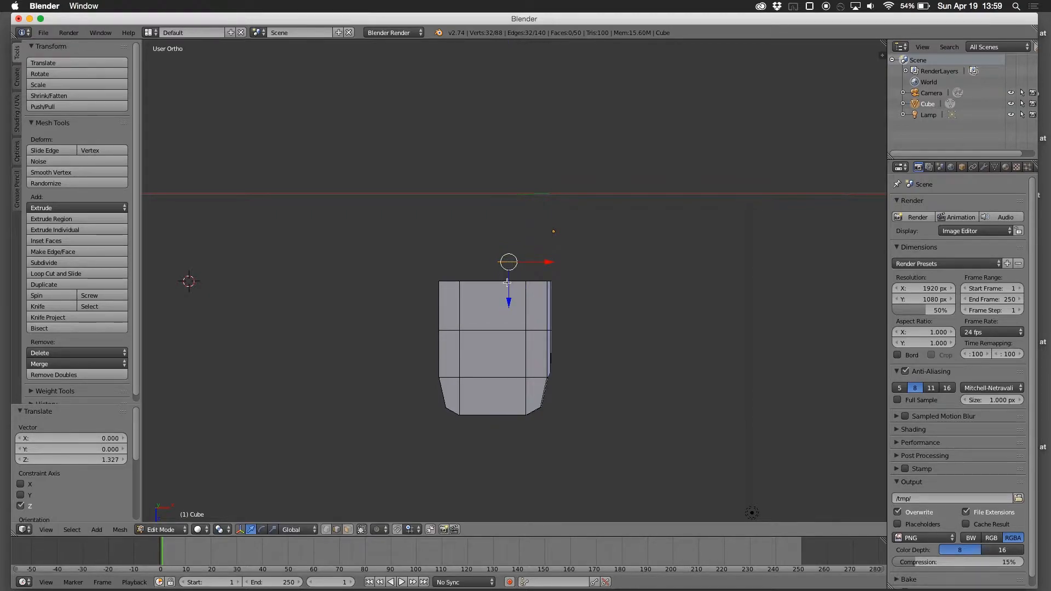
pyautogui.moveTo(519, 244); pyautogui.dragTo(517, 370, button='middle')
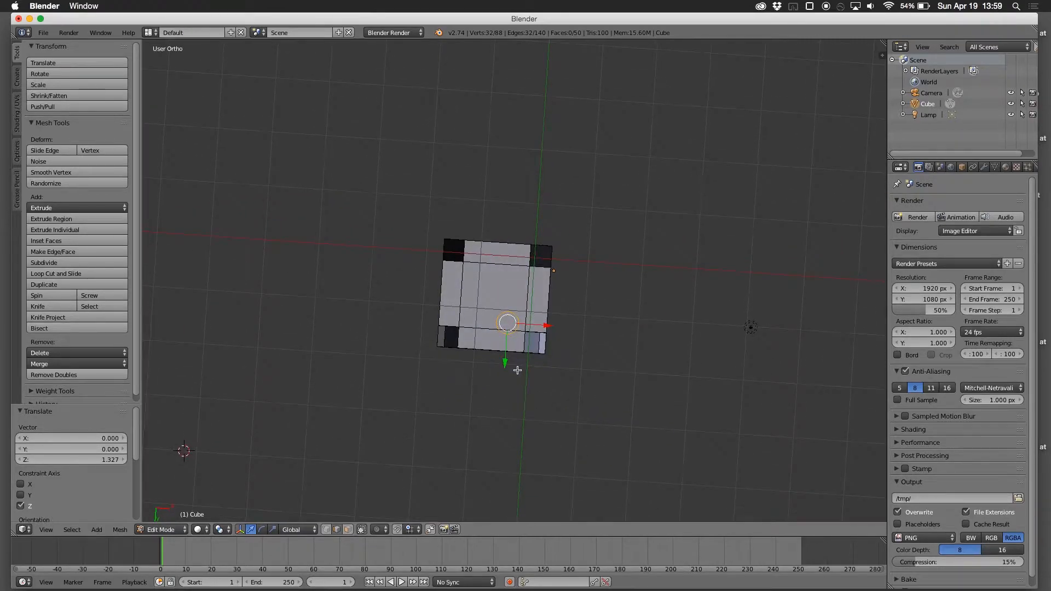
pyautogui.press('KP_7')
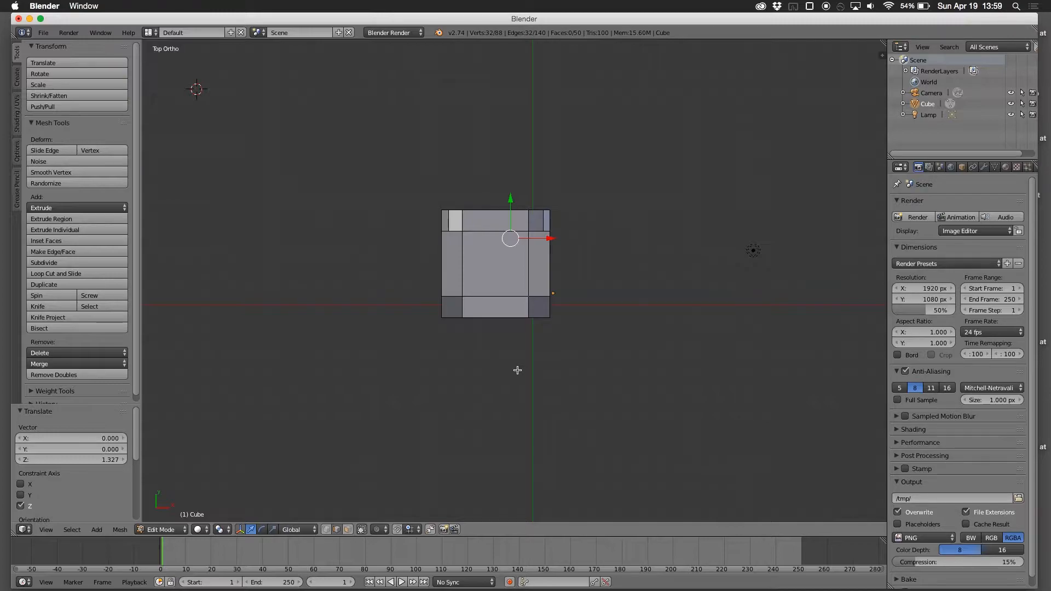
pyautogui.press('ctrl+KP_7')
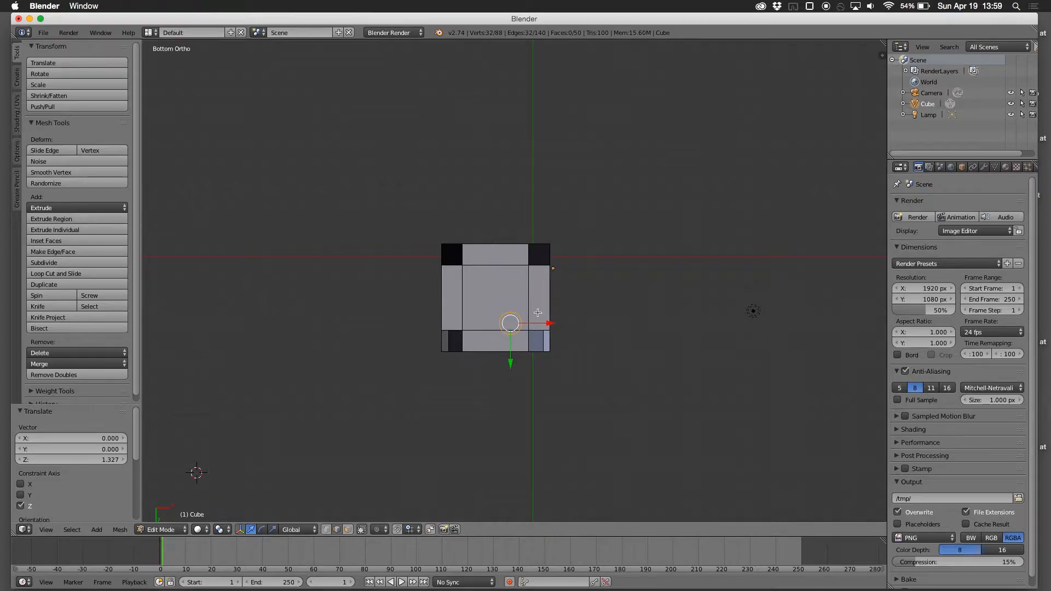
pyautogui.moveTo(548, 324); pyautogui.dragTo(575, 330)
pyautogui.moveTo(539, 362); pyautogui.dragTo(539, 378)
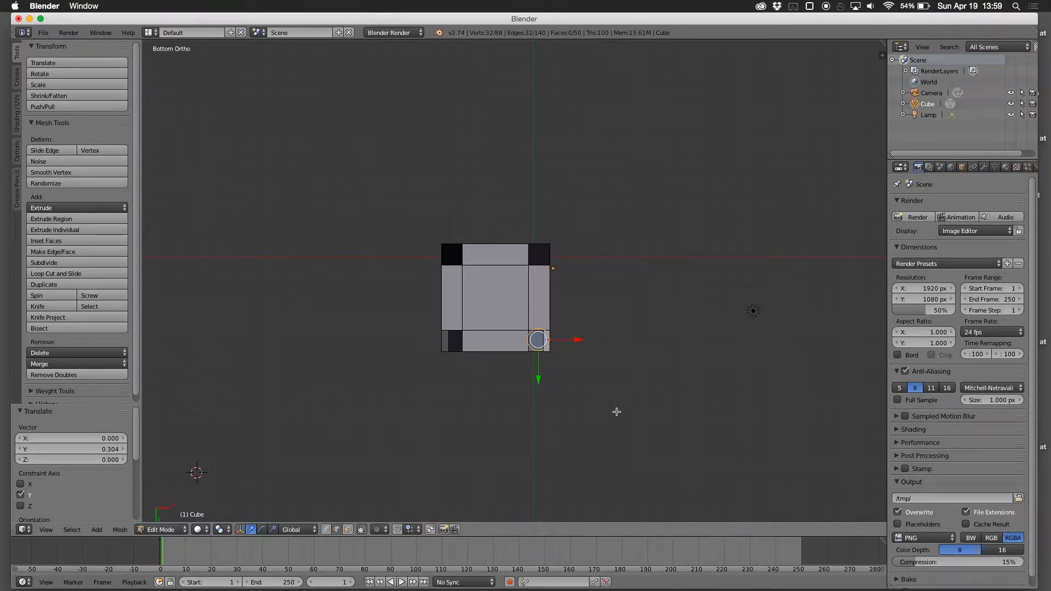
# Step: Step through individual edges along one side of the circle to examine its segments close up
pyautogui.moveTo(576, 401); pyautogui.dragTo(517, 262, button='middle')
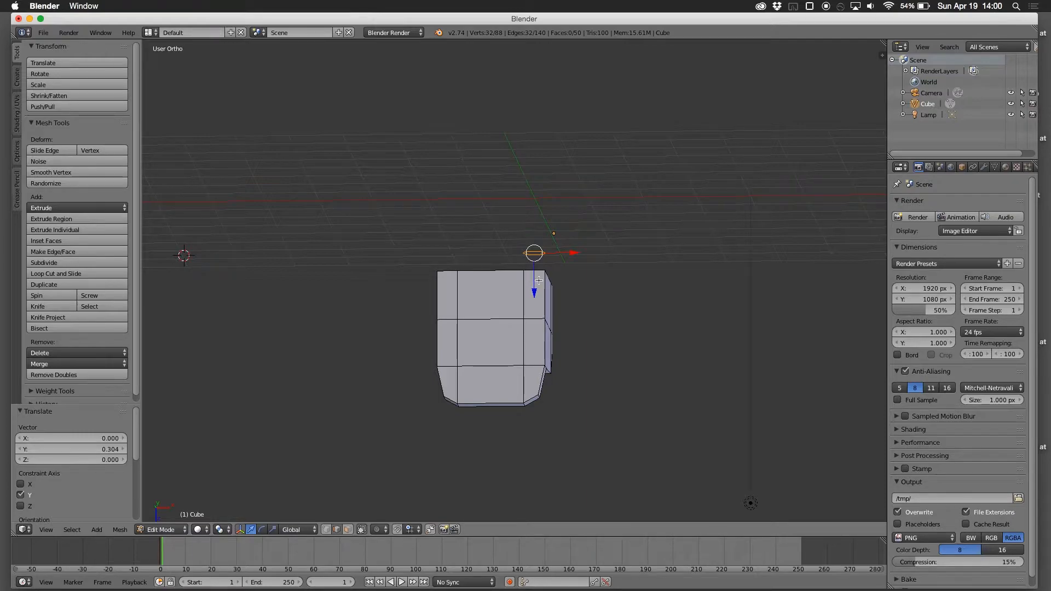
pyautogui.scroll(8, 539, 275)
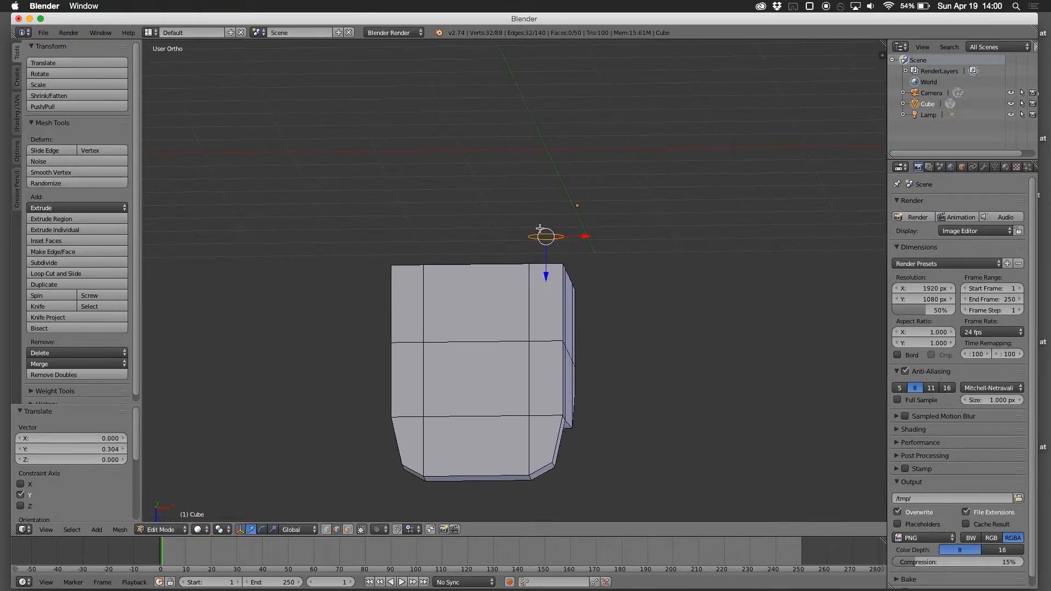
pyautogui.scroll(2, 549, 187)
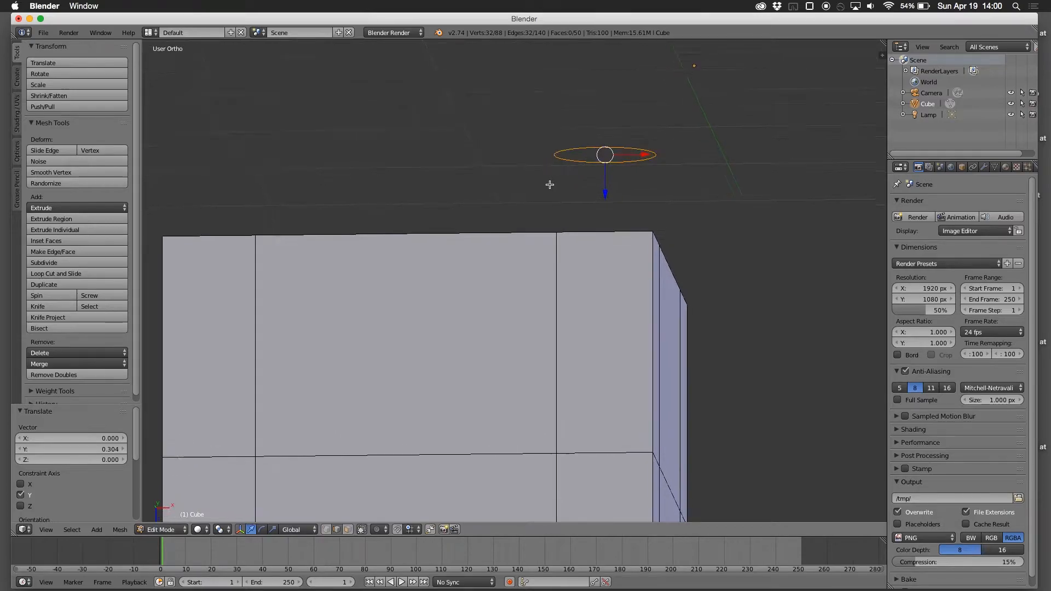
pyautogui.moveTo(601, 188); pyautogui.dragTo(611, 225, button='middle')
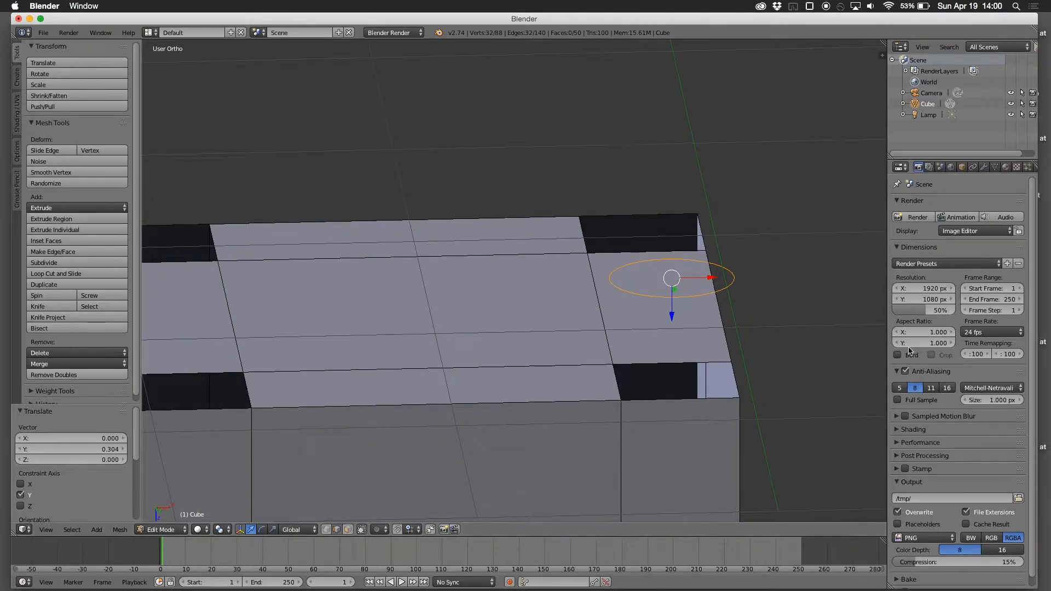
pyautogui.rightClick(635, 294)
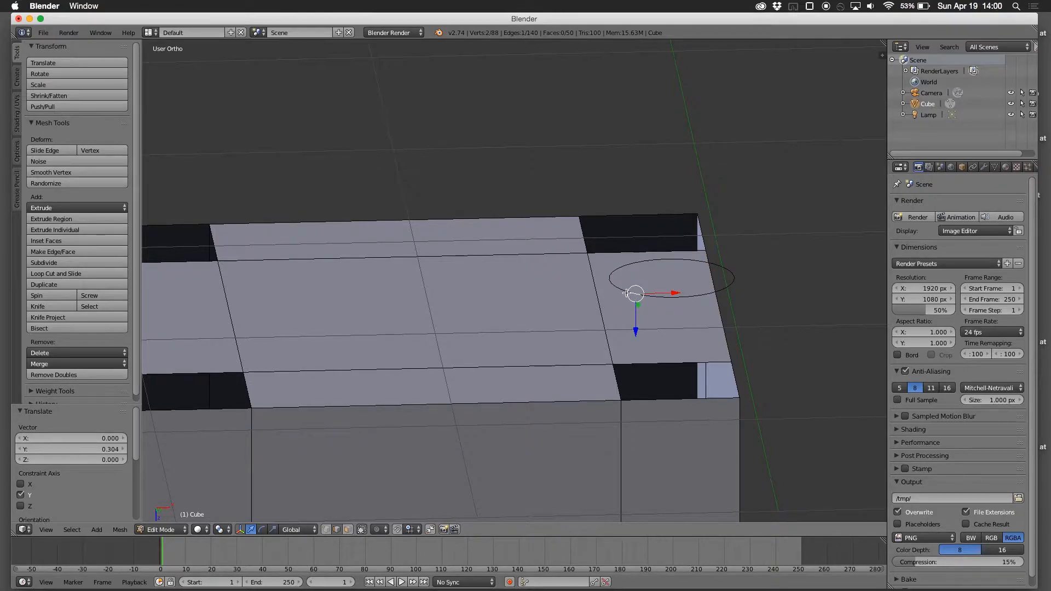
pyautogui.rightClick(656, 296)
pyautogui.rightClick(669, 297)
pyautogui.rightClick(682, 297)
pyautogui.rightClick(696, 295)
pyautogui.rightClick(705, 294)
pyautogui.rightClick(712, 292)
pyautogui.rightClick(722, 289)
pyautogui.moveTo(733, 316)
pyautogui.mouseDown(button='middle')
pyautogui.moveTo(682, 311)
pyautogui.moveTo(666, 296)
pyautogui.moveTo(652, 321)
pyautogui.moveTo(628, 305)
pyautogui.mouseUp(button='middle')
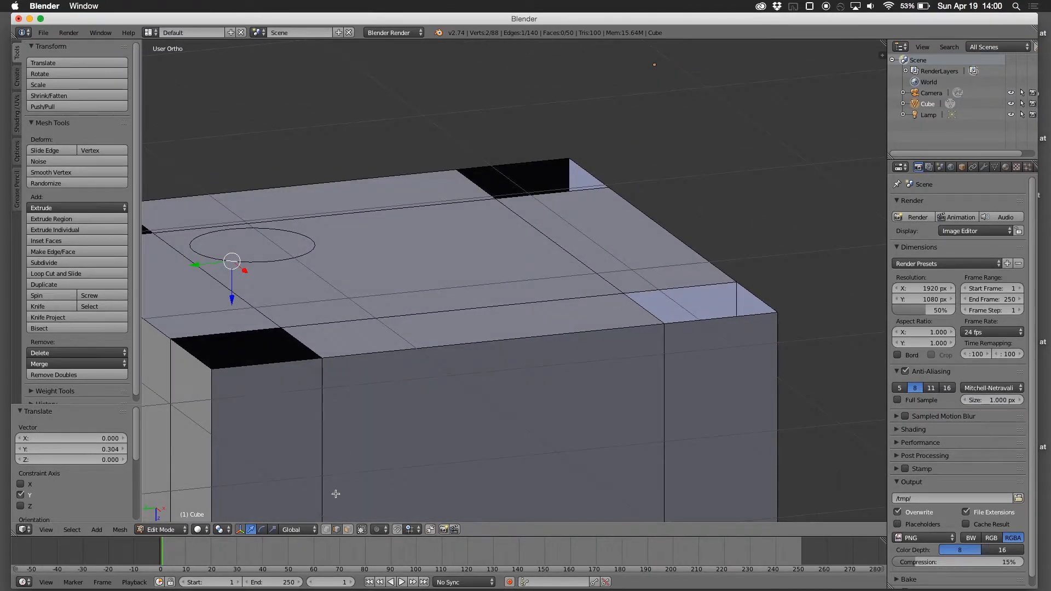
# Step: Switch to vertex selection and join one circle vertex to the outer corner vertex of the open bottom corner with an edge
pyautogui.click(327, 530)
pyautogui.rightClick(226, 261)
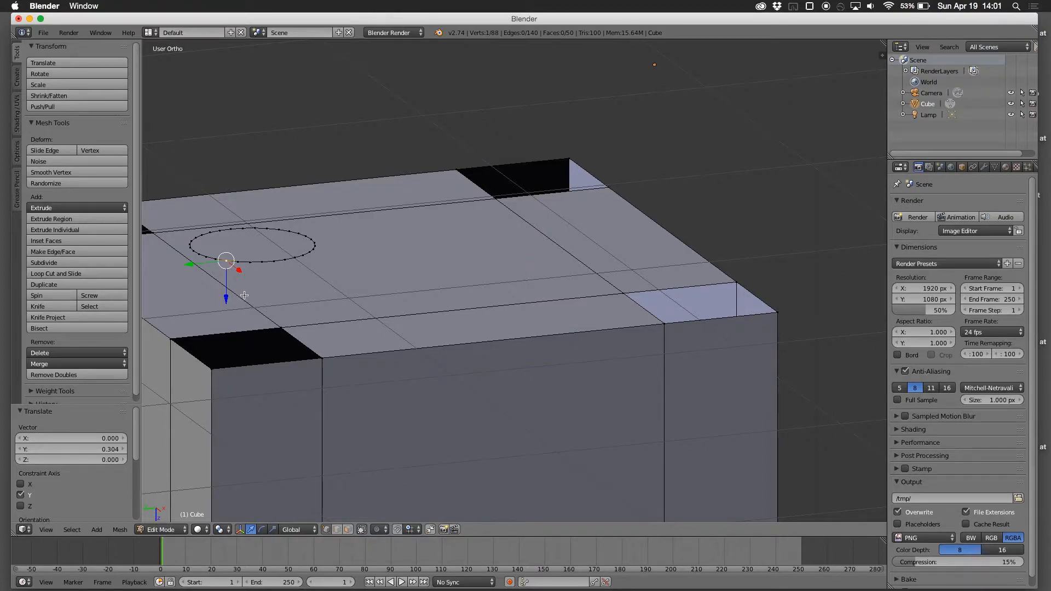
pyautogui.rightClick(213, 369)
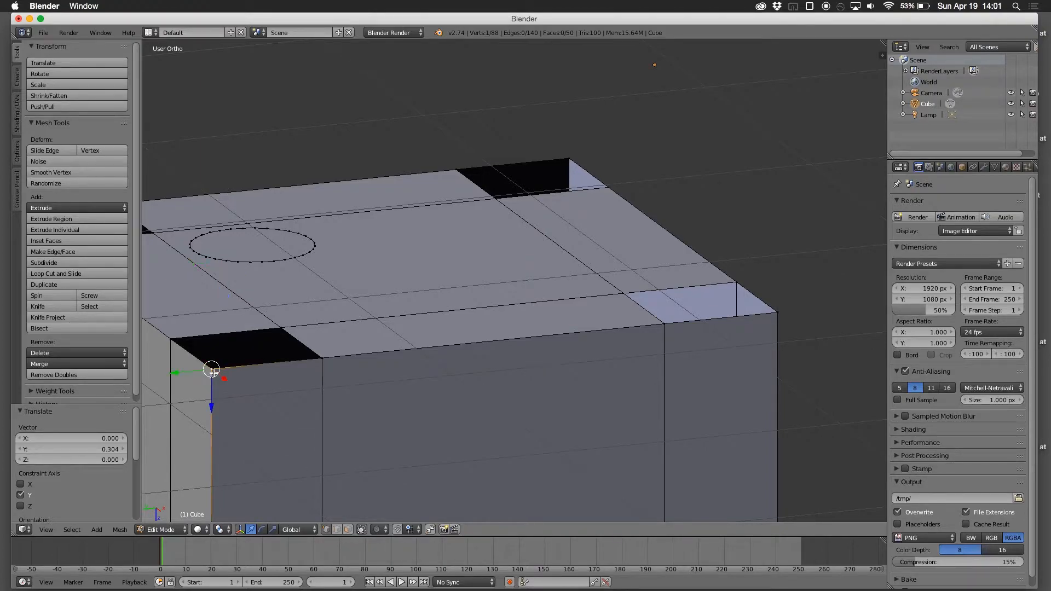
pyautogui.rightClick(226, 261)
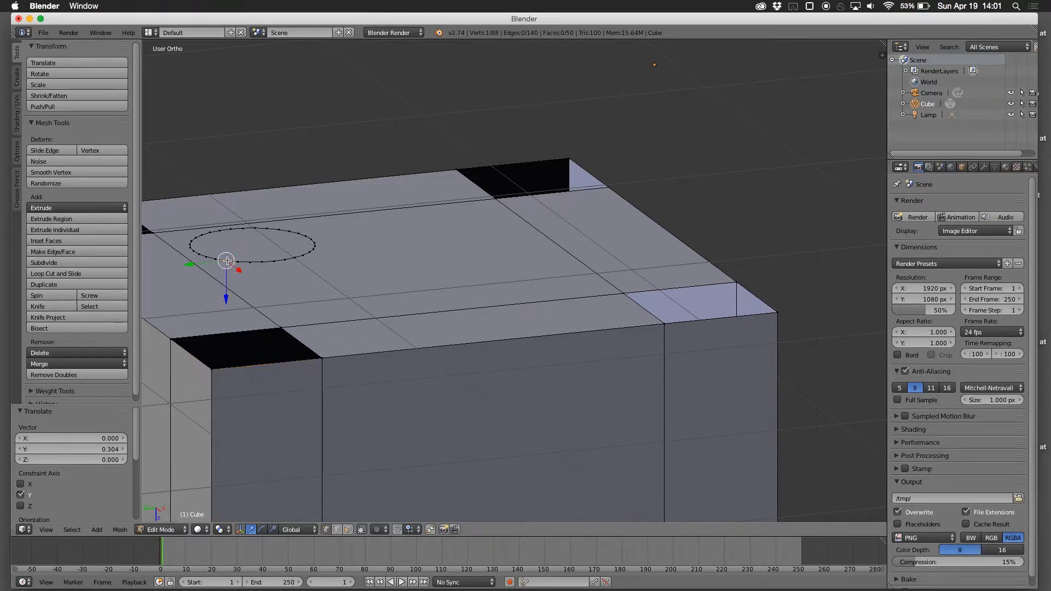
pyautogui.rightClick(211, 369)
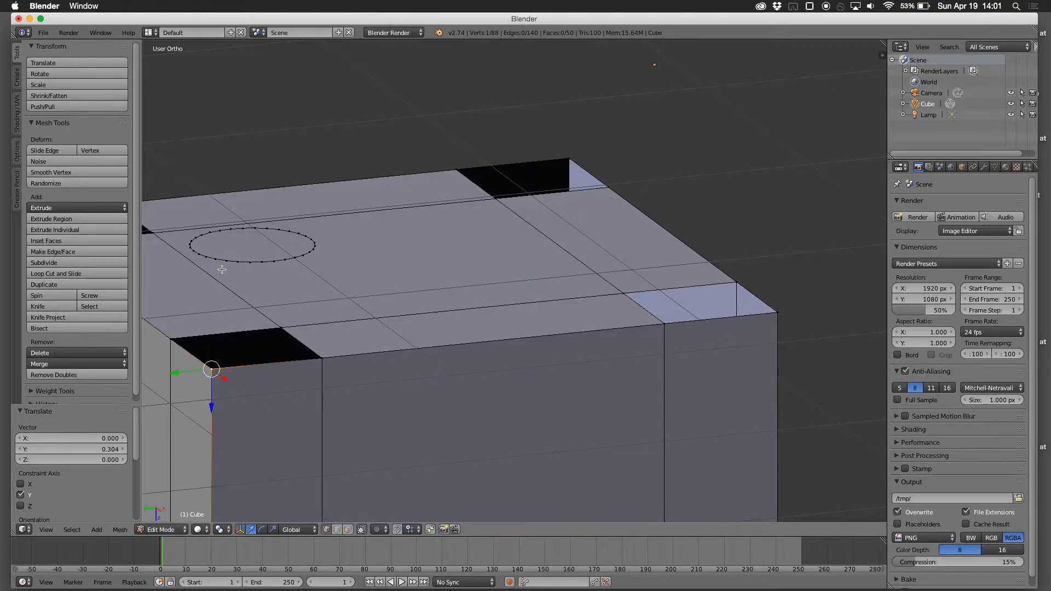
pyautogui.rightClick(227, 262)
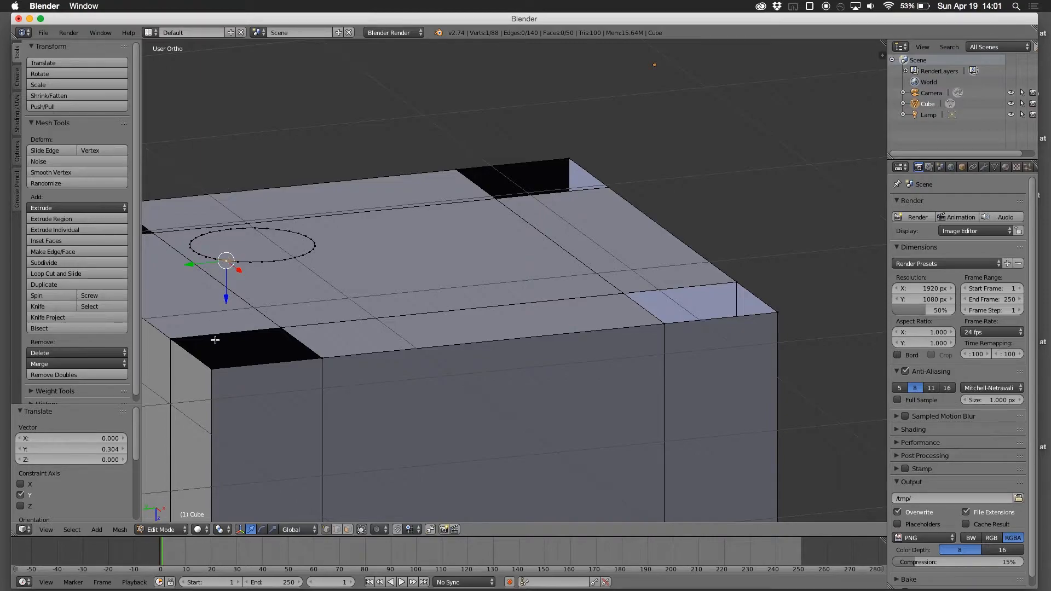
pyautogui.keyDown('shift'); pyautogui.rightClick(211, 370); pyautogui.keyUp('shift')
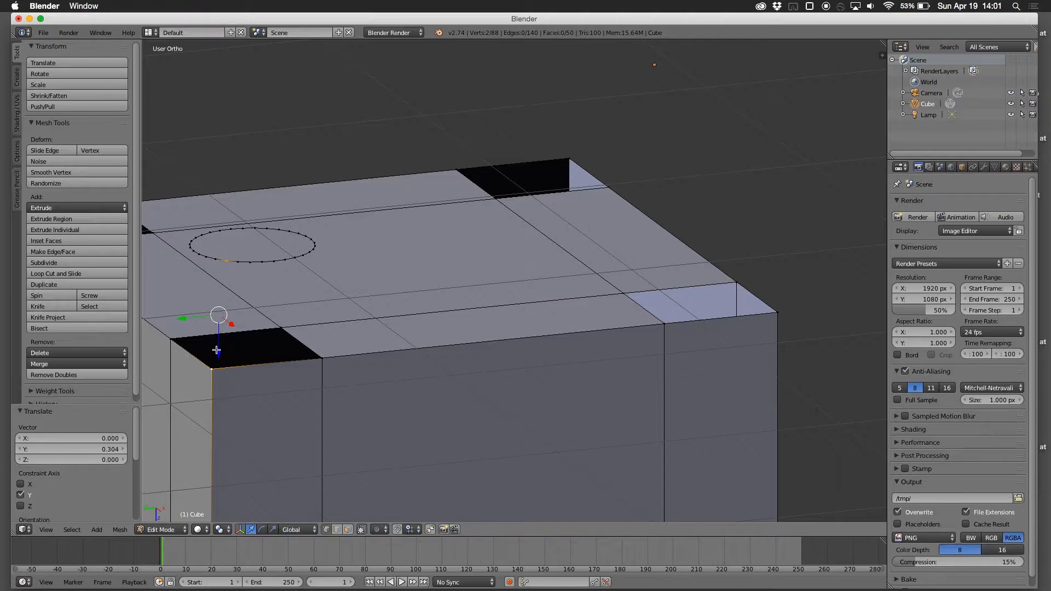
pyautogui.press('f')
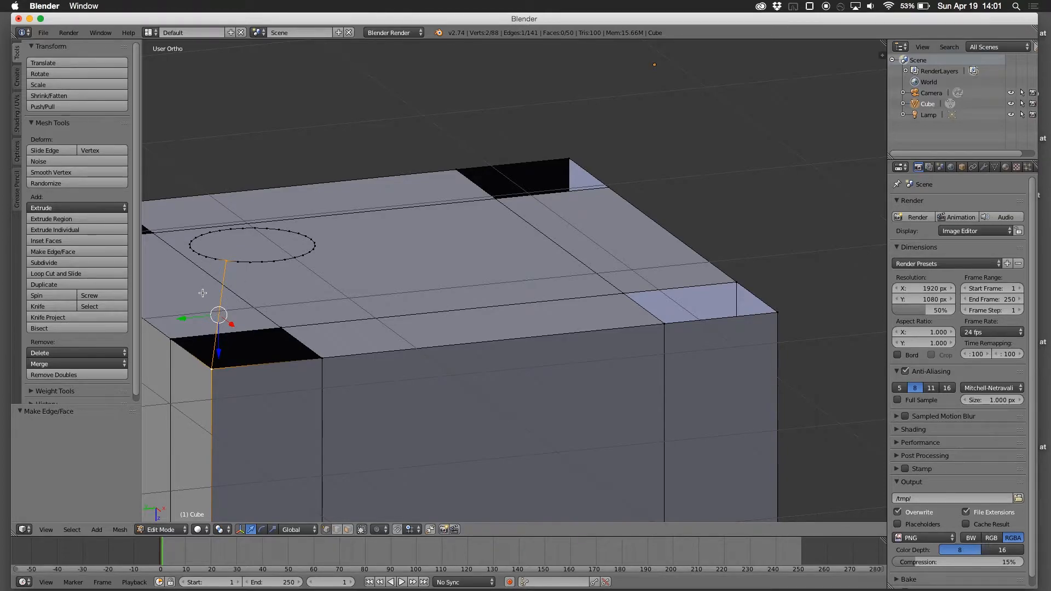
# Step: Connect two more circle vertices with edges to a neighbouring corner and the inner corner of the same opening
pyautogui.moveTo(203, 293); pyautogui.dragTo(305, 297, button='middle')
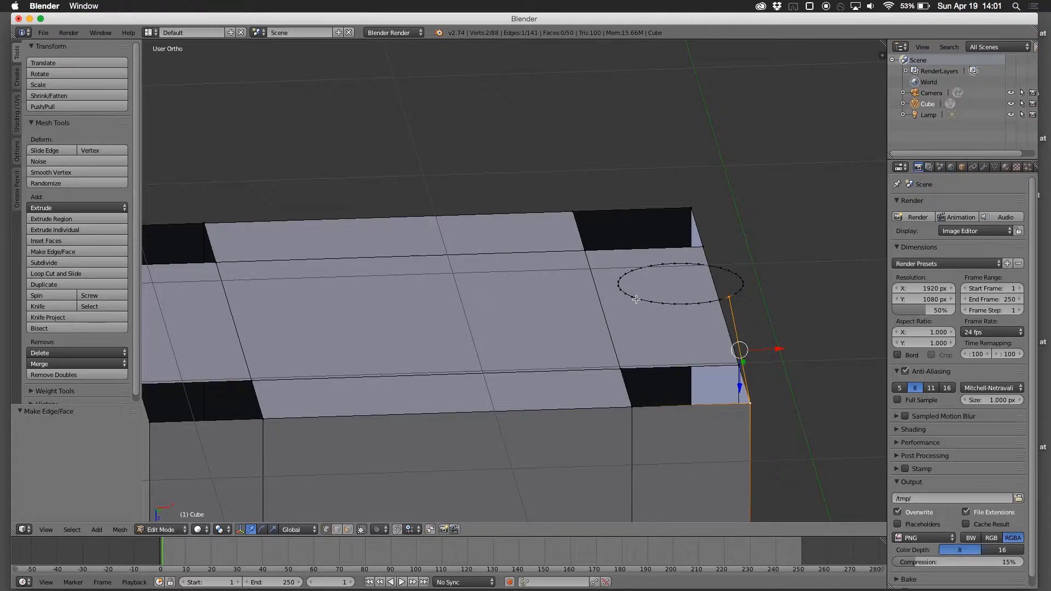
pyautogui.rightClick(639, 300)
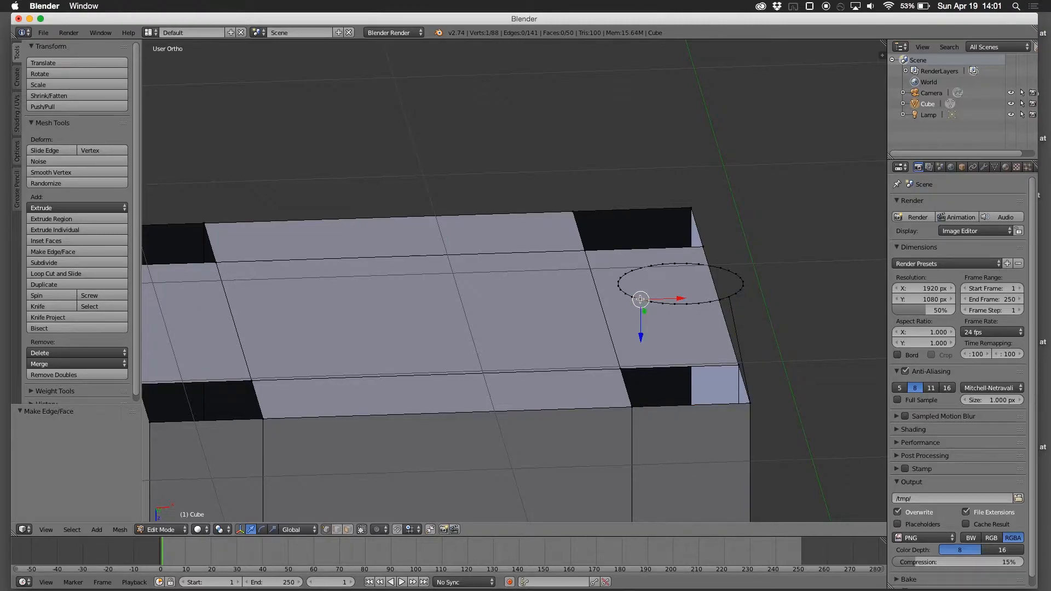
pyautogui.keyDown('shift'); pyautogui.rightClick(630, 409); pyautogui.keyUp('shift')
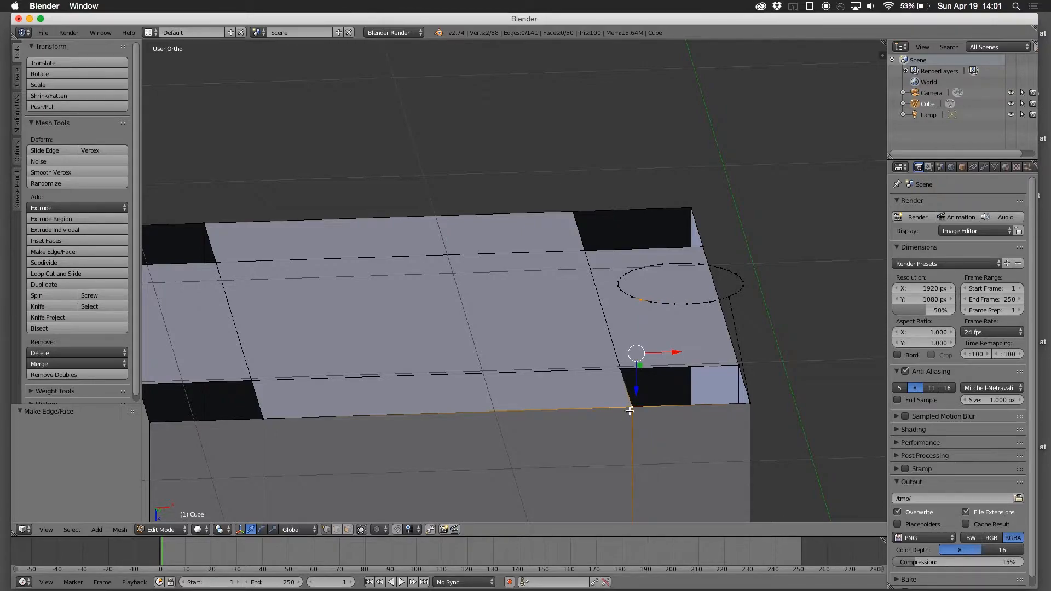
pyautogui.press('f')
pyautogui.moveTo(636, 365); pyautogui.dragTo(637, 347, button='middle')
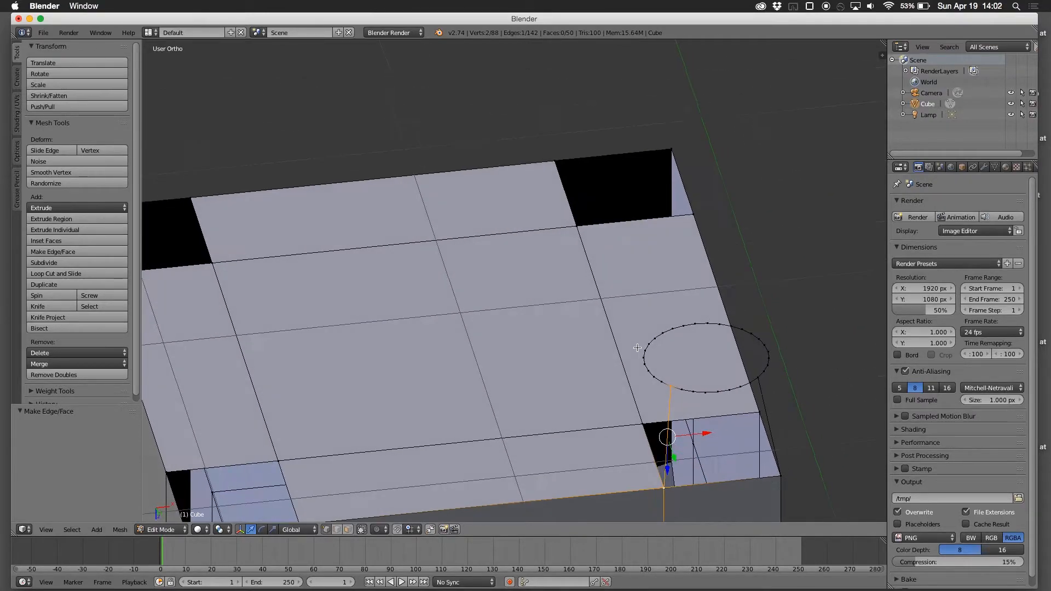
pyautogui.rightClick(656, 338)
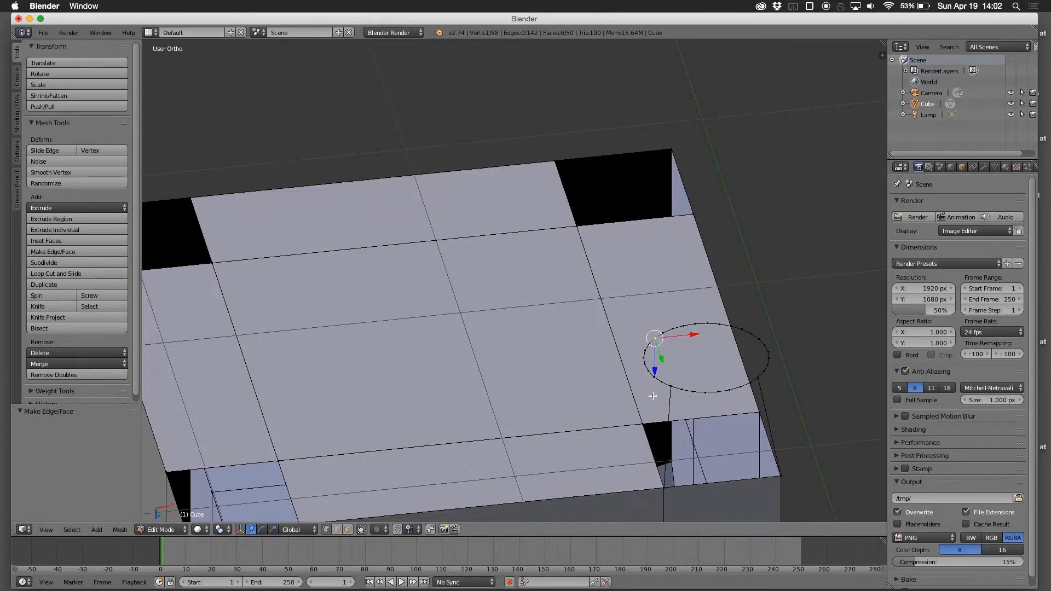
pyautogui.keyDown('shift'); pyautogui.rightClick(645, 423); pyautogui.keyUp('shift')
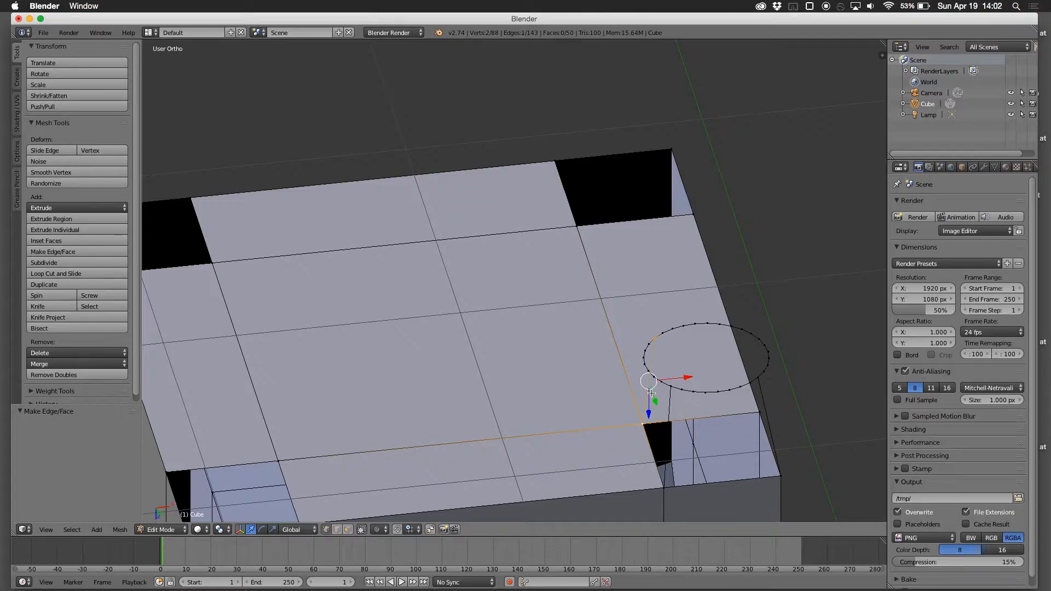
# Step: Join a vertex on the circle's far side to the remaining corner vertex of the opening with an edge
pyautogui.rightClick(741, 329)
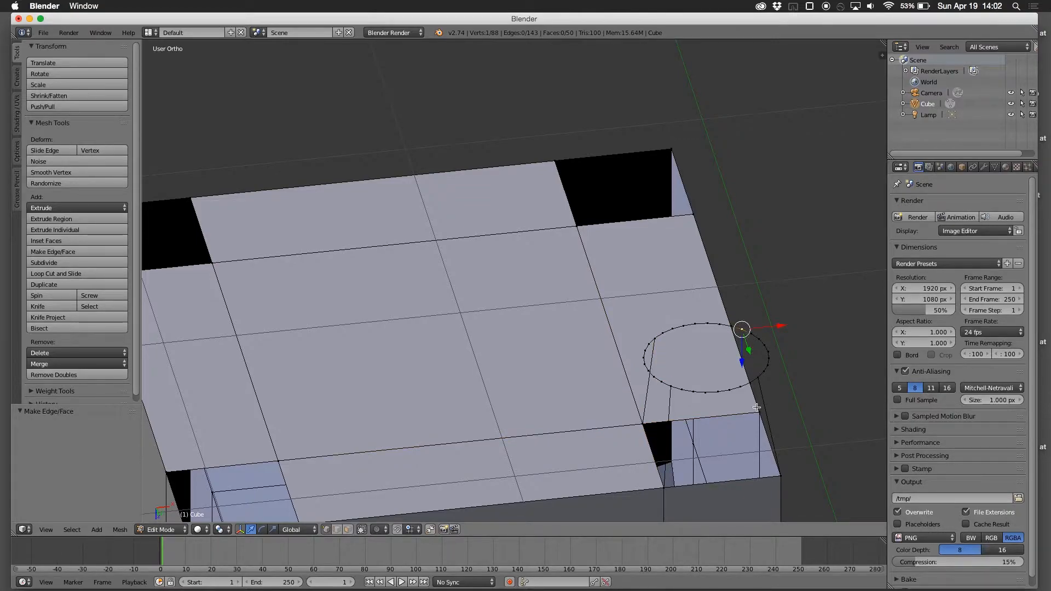
pyautogui.moveTo(758, 412); pyautogui.dragTo(675, 379, button='middle')
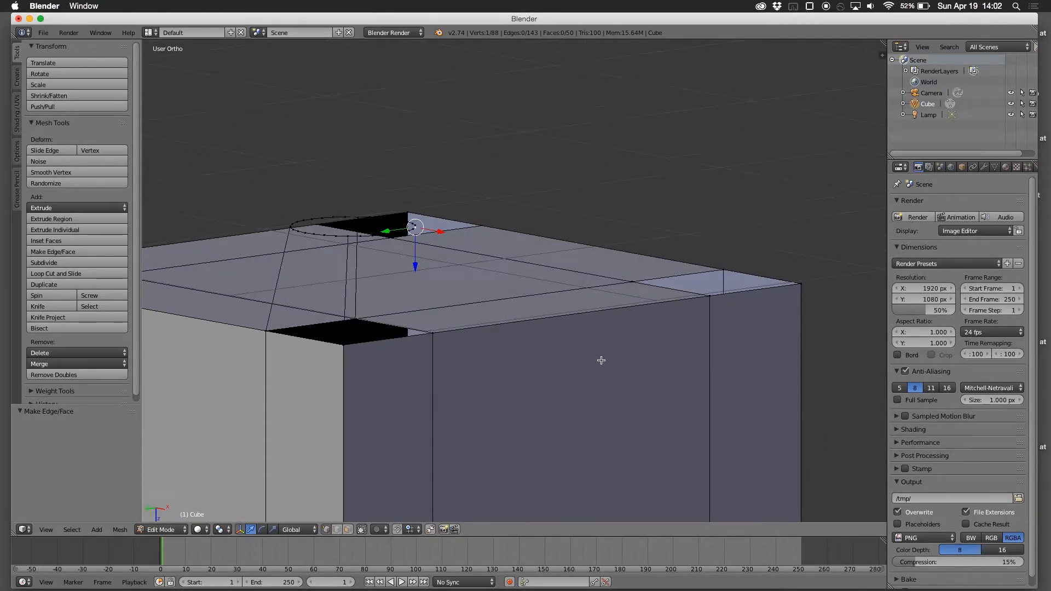
pyautogui.keyDown('shift'); pyautogui.rightClick(432, 331); pyautogui.keyUp('shift')
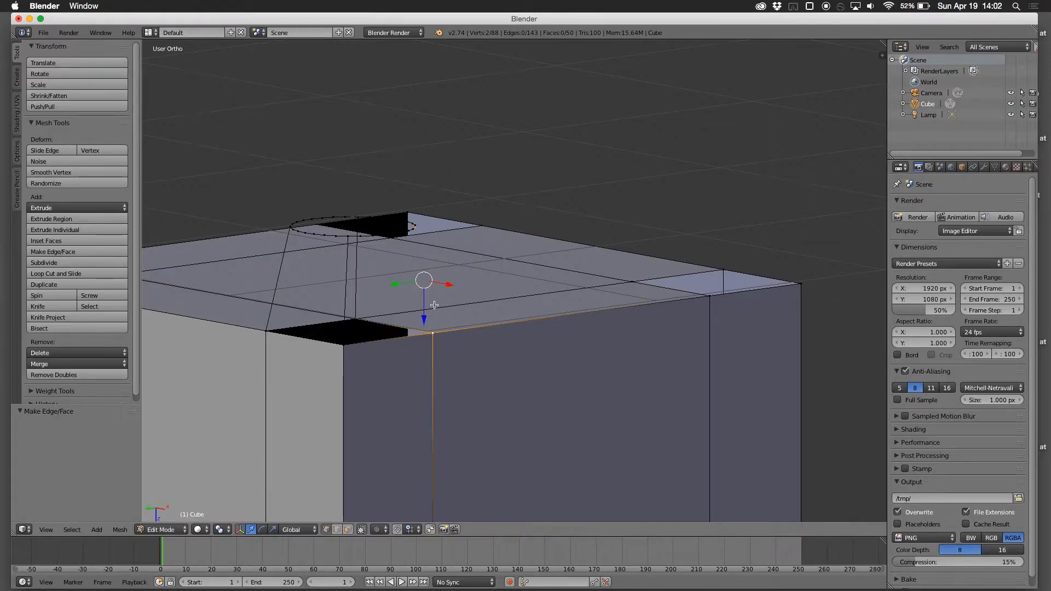
pyautogui.press('f')
# Step: Make an edge between the selected, better aligned circle vertex and the opening's outer corner vertex
pyautogui.click(121, 530)
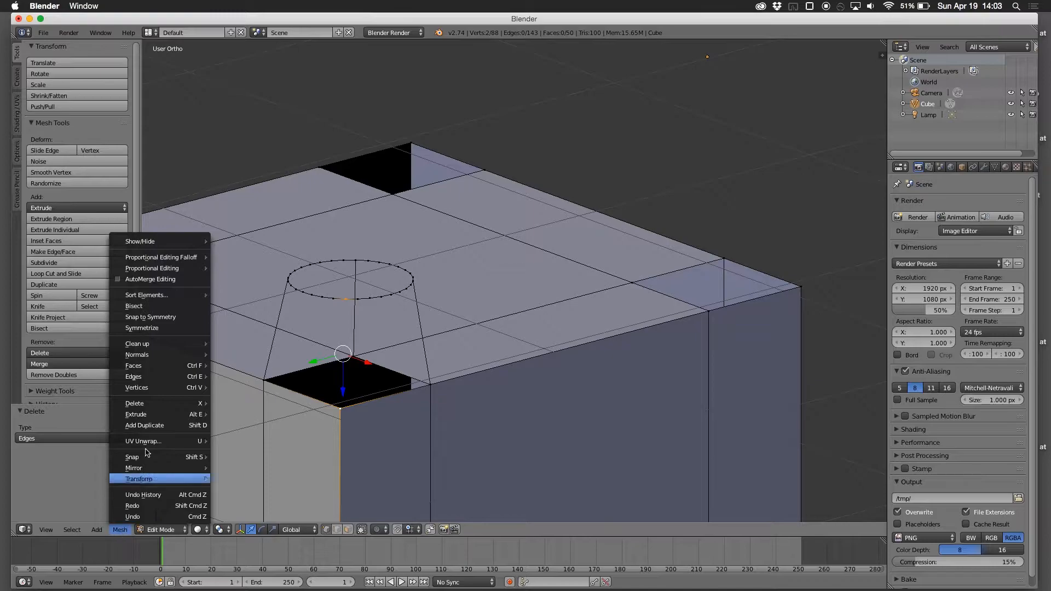
pyautogui.moveTo(151, 388)
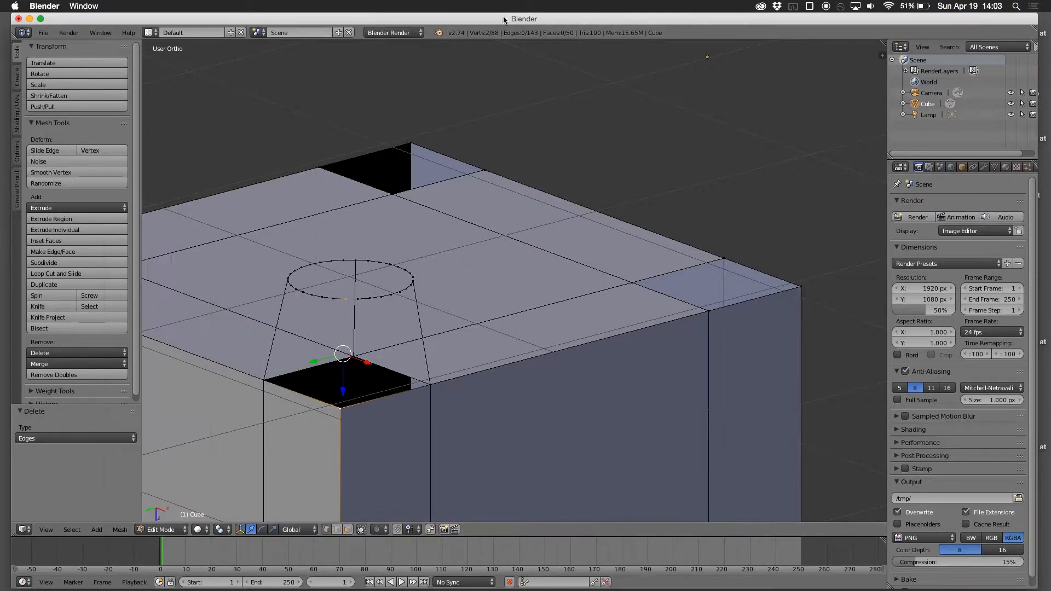
pyautogui.moveTo(390, 370)
pyautogui.mouseDown(button='middle')
pyautogui.moveTo(394, 356)
pyautogui.moveTo(403, 373)
pyautogui.mouseUp(button='middle')
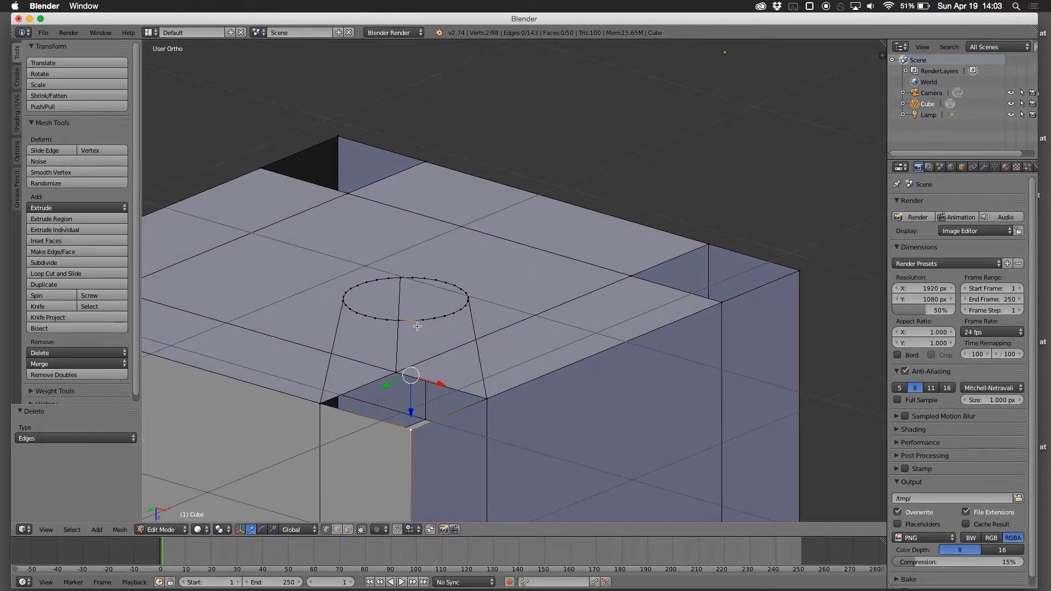
pyautogui.press('f')
# Step: Examine how the circle's vertices between two existing connecting edges divide between the opening's outer corner and the neighbouring corner vertex
pyautogui.moveTo(427, 367); pyautogui.dragTo(500, 348, button='middle')
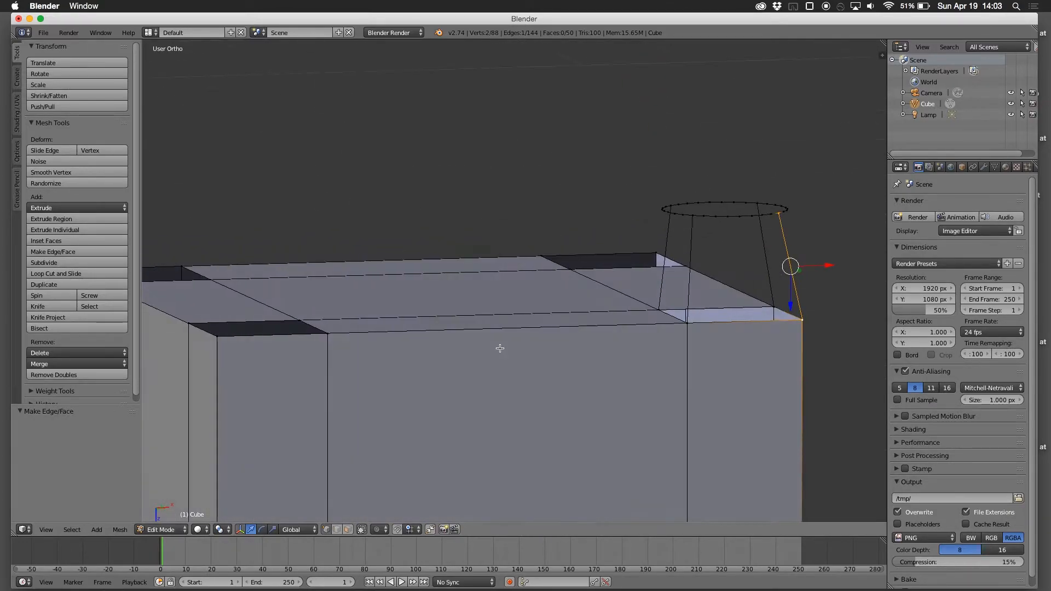
pyautogui.moveTo(613, 338)
pyautogui.mouseDown(button='middle')
pyautogui.moveTo(607, 319)
pyautogui.moveTo(607, 346)
pyautogui.mouseUp(button='middle')
pyautogui.moveTo(670, 302); pyautogui.dragTo(735, 264, button='middle')
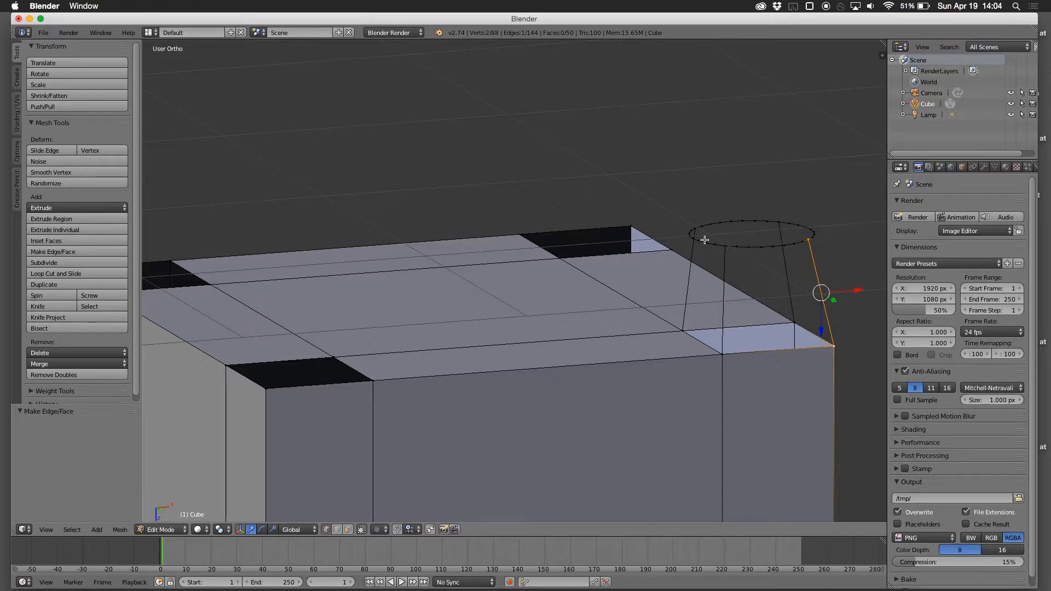
pyautogui.rightClick(722, 354)
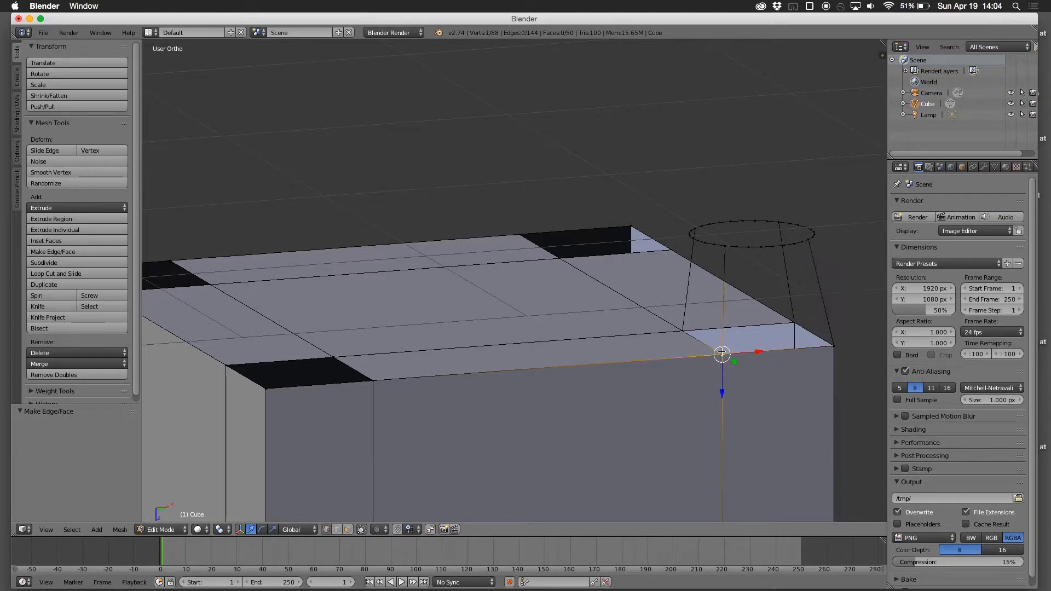
pyautogui.rightClick(679, 332)
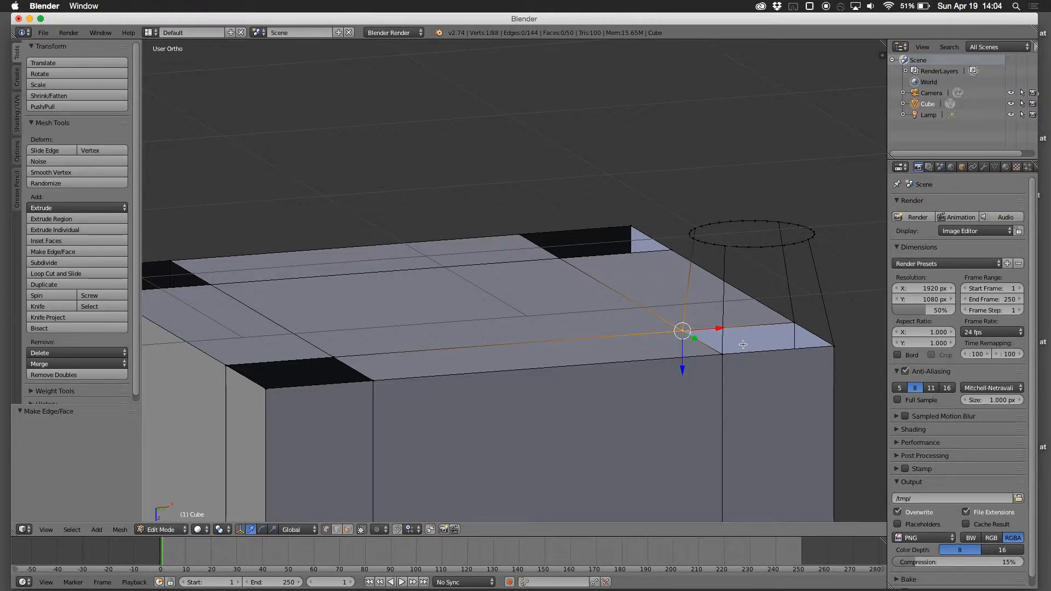
pyautogui.rightClick(739, 249)
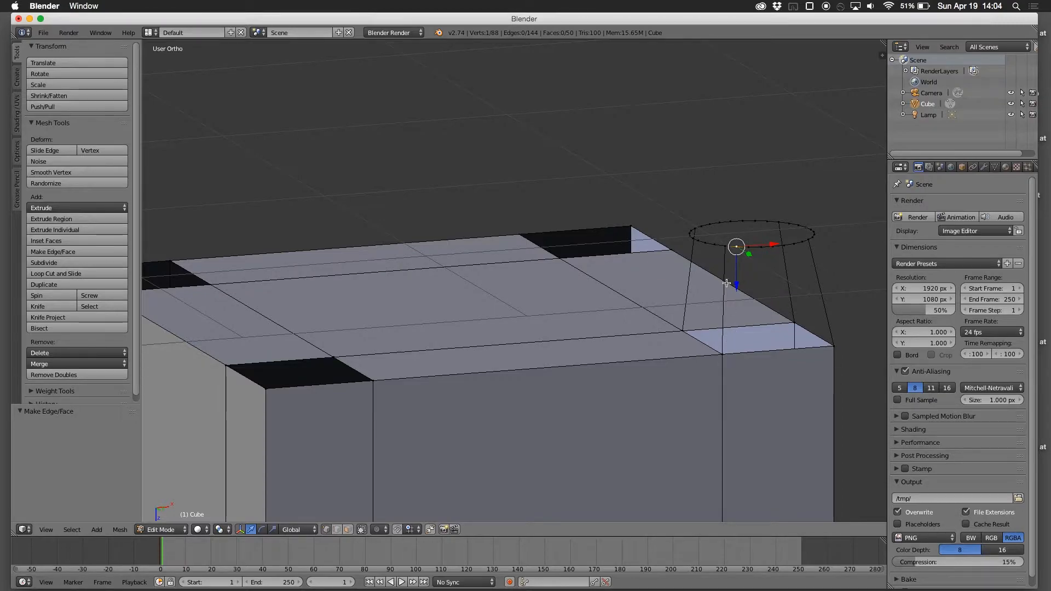
pyautogui.keyDown('shift'); pyautogui.rightClick(724, 354); pyautogui.keyUp('shift')
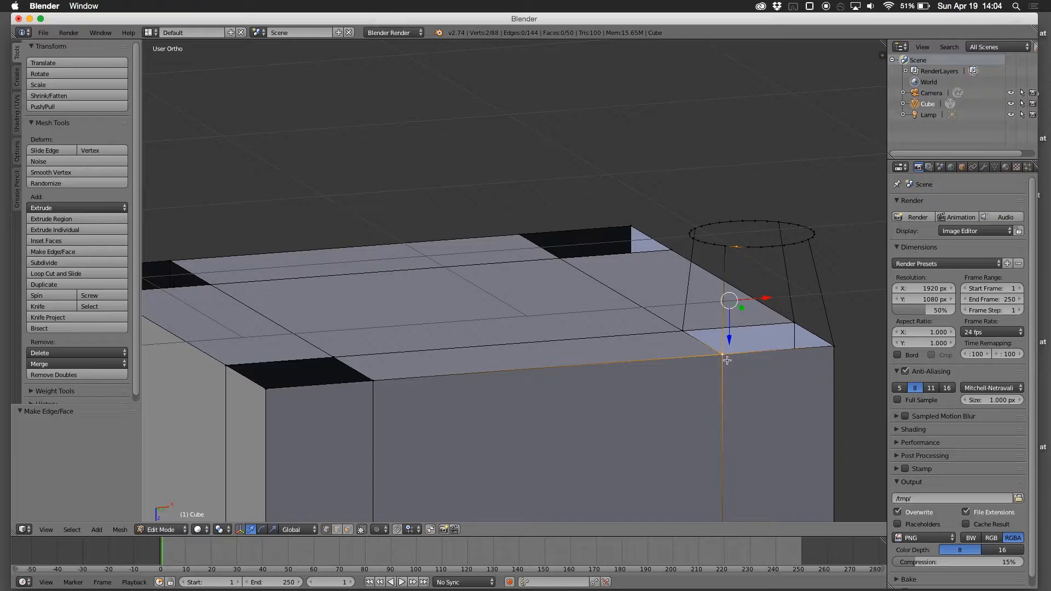
pyautogui.rightClick(773, 246)
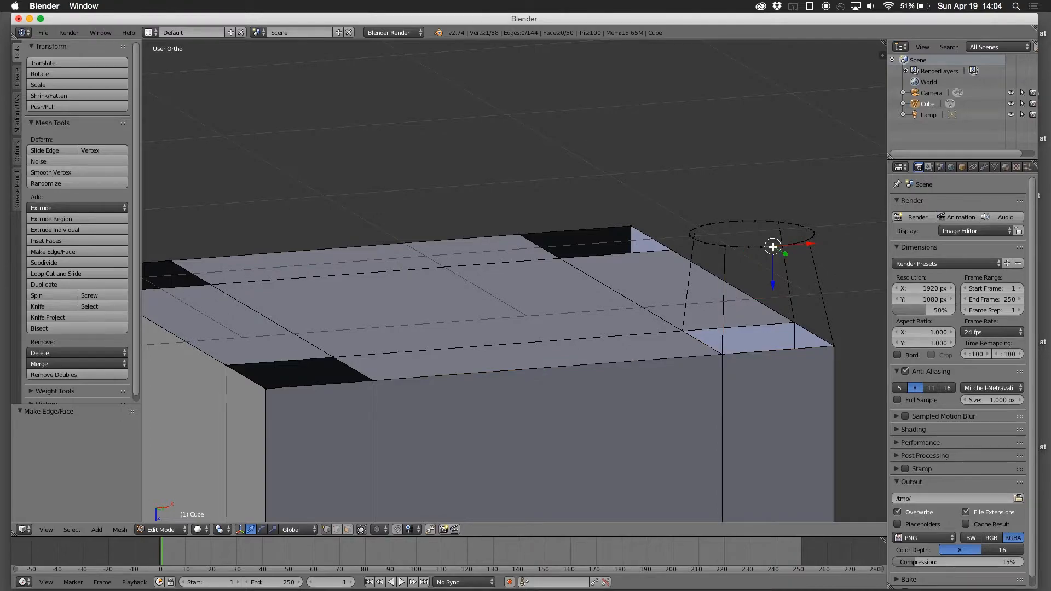
pyautogui.rightClick(832, 346)
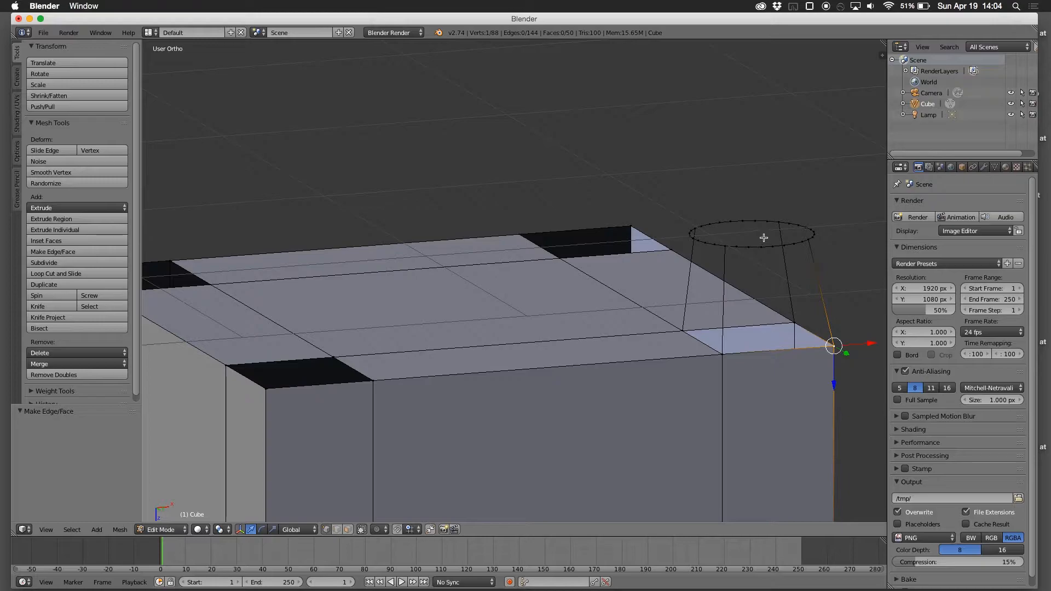
# Step: Connect three circle vertices beside the existing edge, on the outer corner's side, to the opening's neighbouring corner vertex with edges
pyautogui.rightClick(736, 248)
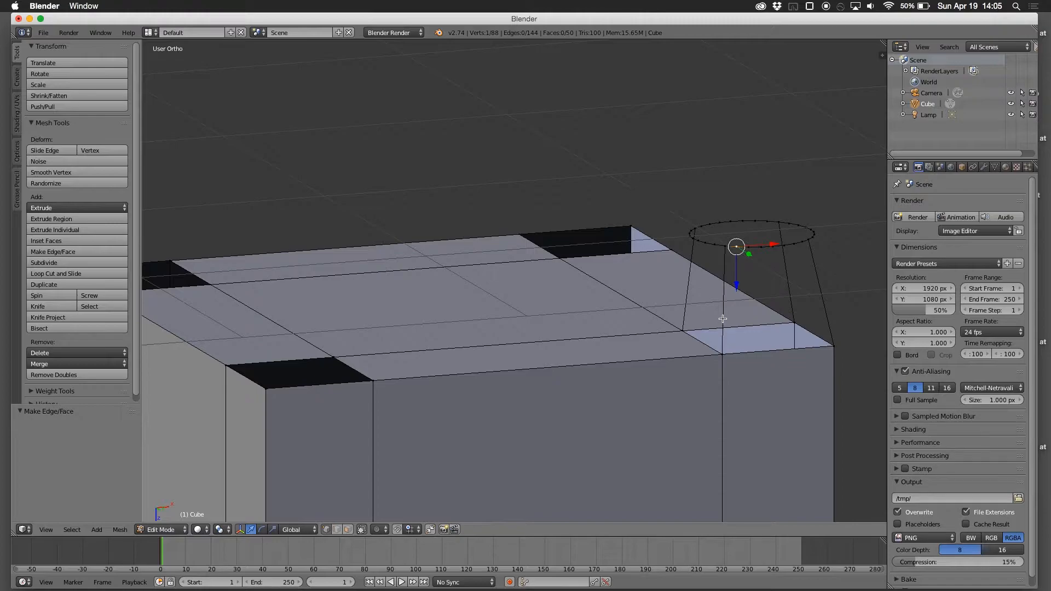
pyautogui.keyDown('shift'); pyautogui.rightClick(722, 356); pyautogui.keyUp('shift')
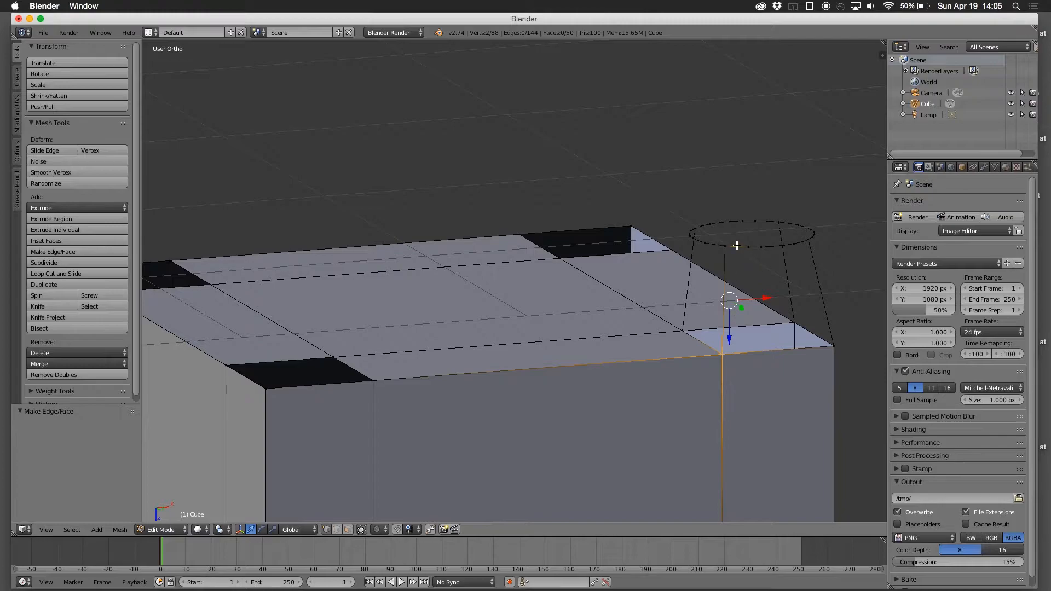
pyautogui.press('f')
pyautogui.rightClick(749, 248)
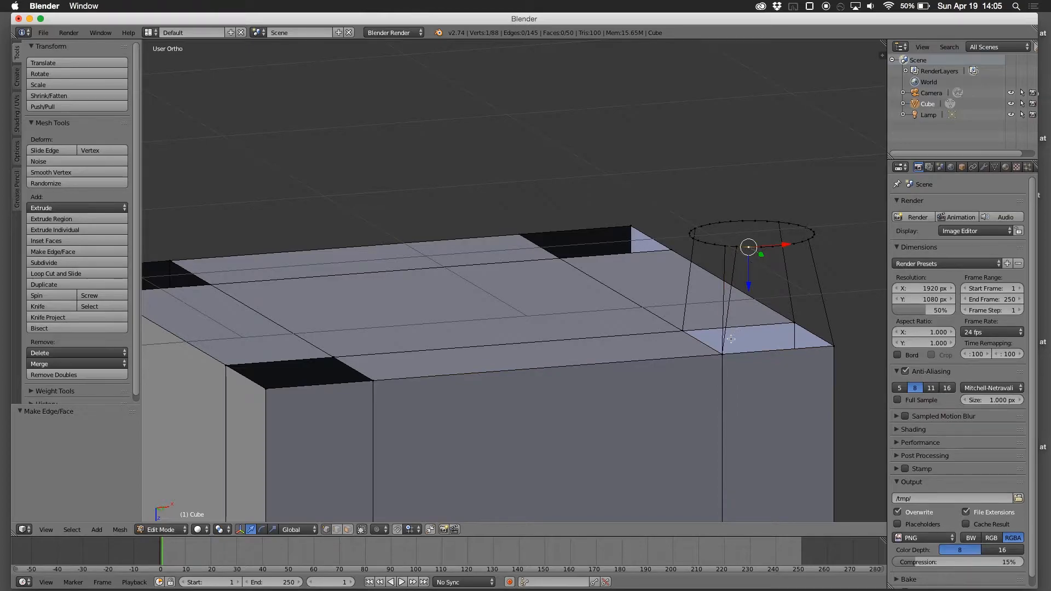
pyautogui.keyDown('shift'); pyautogui.rightClick(726, 356); pyautogui.keyUp('shift')
pyautogui.press('f')
pyautogui.rightClick(760, 247)
pyautogui.keyDown('shift'); pyautogui.rightClick(722, 353); pyautogui.keyUp('shift')
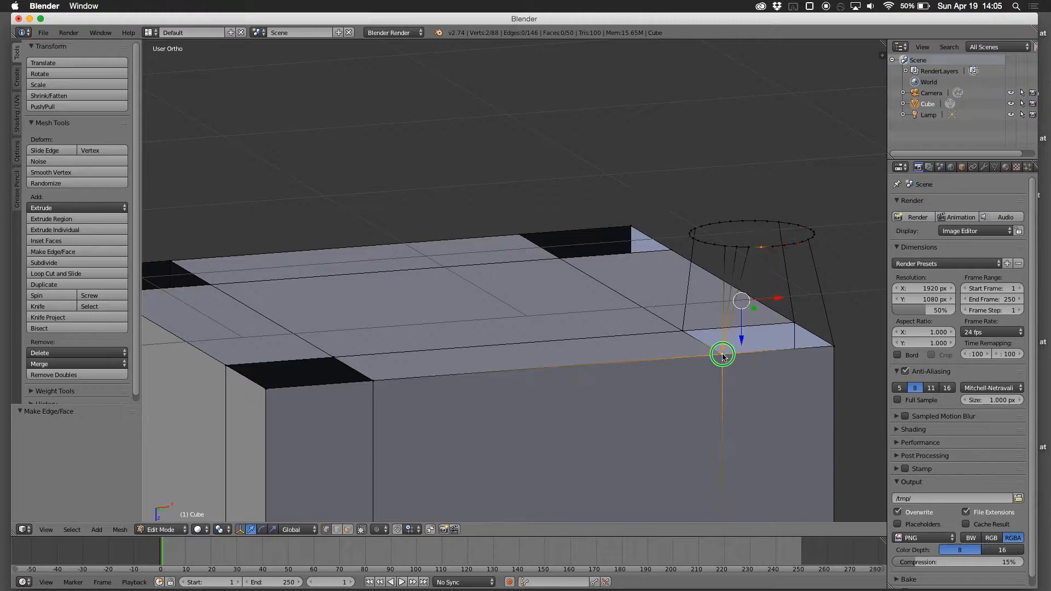
pyautogui.press('f')
# Step: Join two circle vertices on the other side of that edge to the same neighbouring corner vertex
pyautogui.rightClick(720, 248)
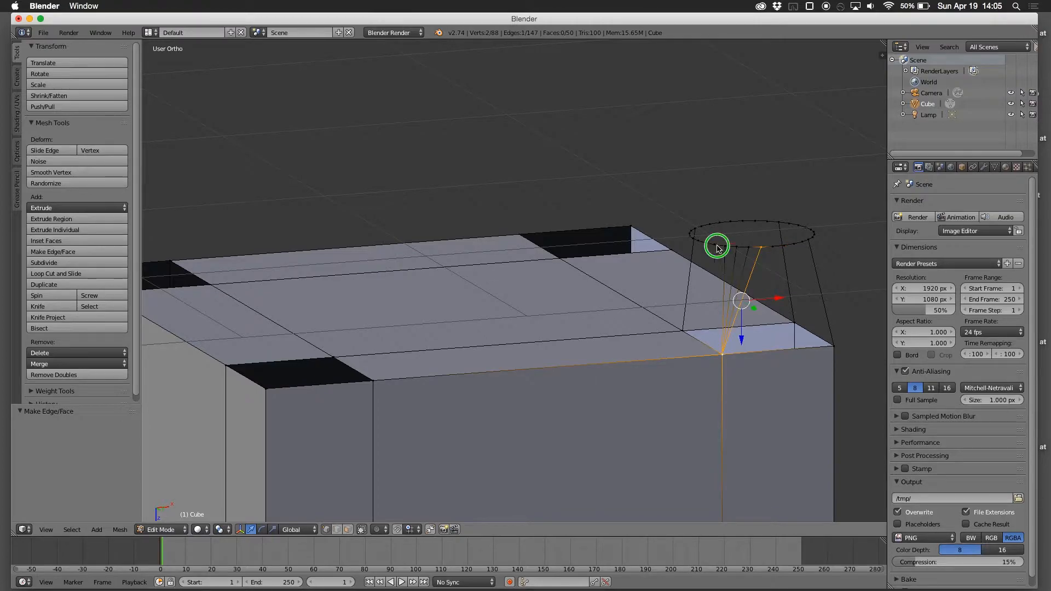
pyautogui.keyDown('shift'); pyautogui.rightClick(721, 348); pyautogui.keyUp('shift')
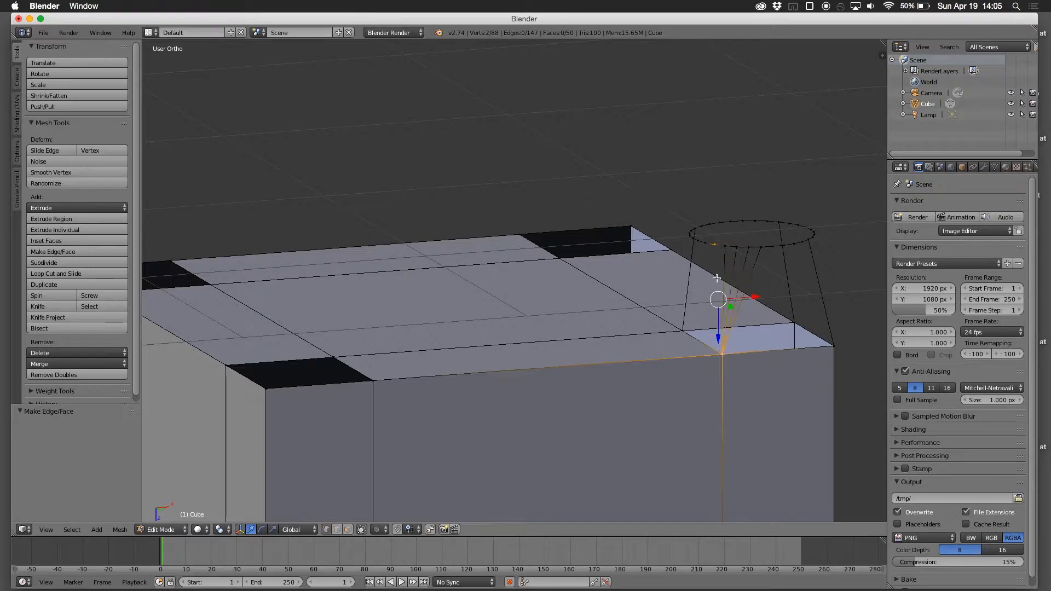
pyautogui.rightClick(706, 243)
pyautogui.keyDown('shift'); pyautogui.rightClick(717, 355); pyautogui.keyUp('shift')
pyautogui.press('f')
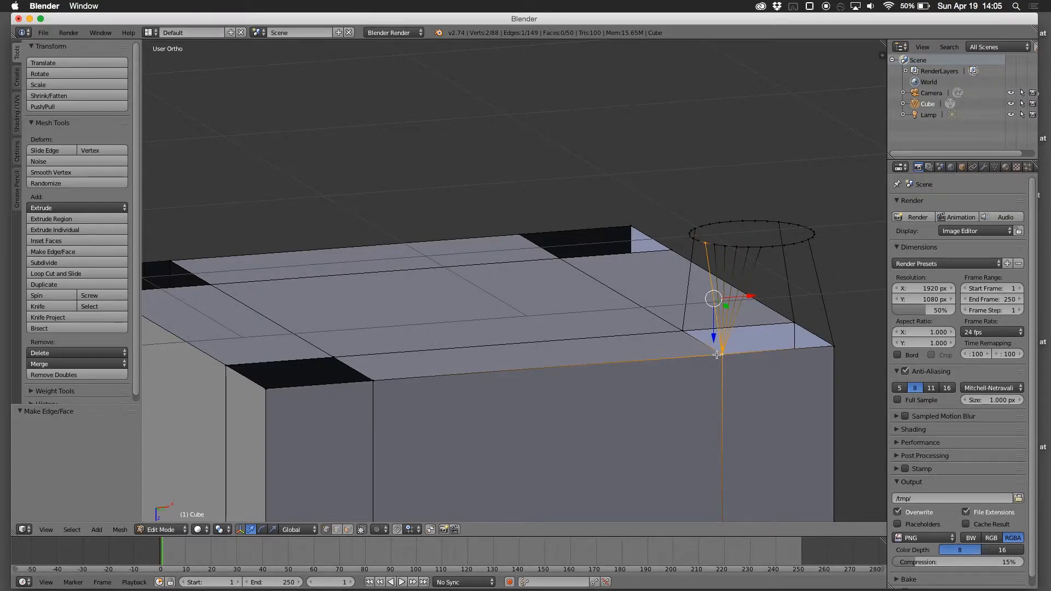
# Step: Connect the four remaining circle vertices on this side, one by one, to the opening's outer corner vertex with edges
pyautogui.rightClick(772, 249)
pyautogui.keyDown('shift'); pyautogui.rightClick(832, 345); pyautogui.keyUp('shift')
pyautogui.press('f')
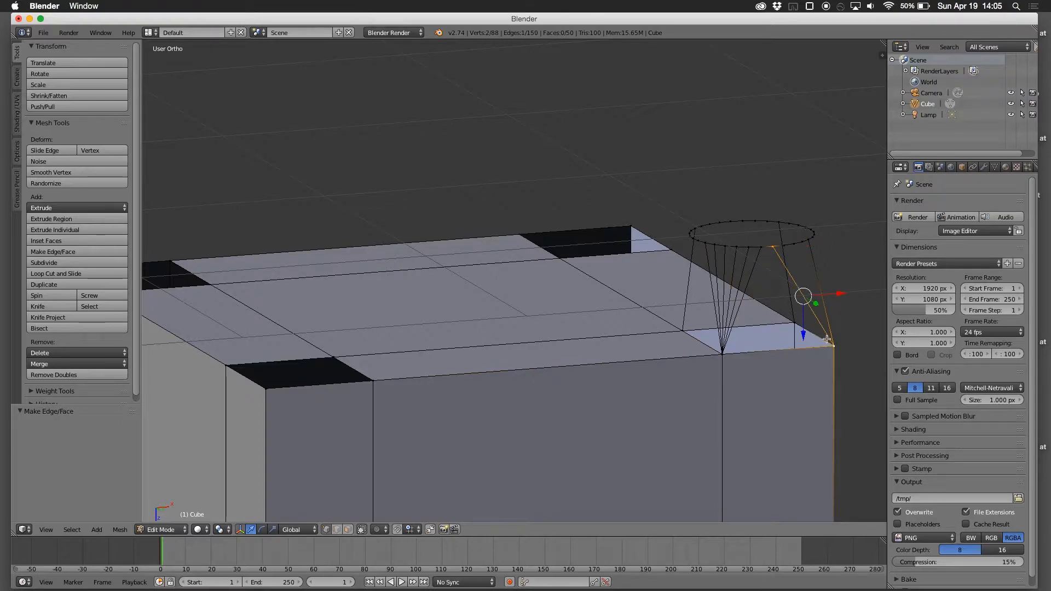
pyautogui.rightClick(787, 246)
pyautogui.keyDown('shift'); pyautogui.rightClick(830, 344); pyautogui.keyUp('shift')
pyautogui.press('f')
pyautogui.rightClick(794, 244)
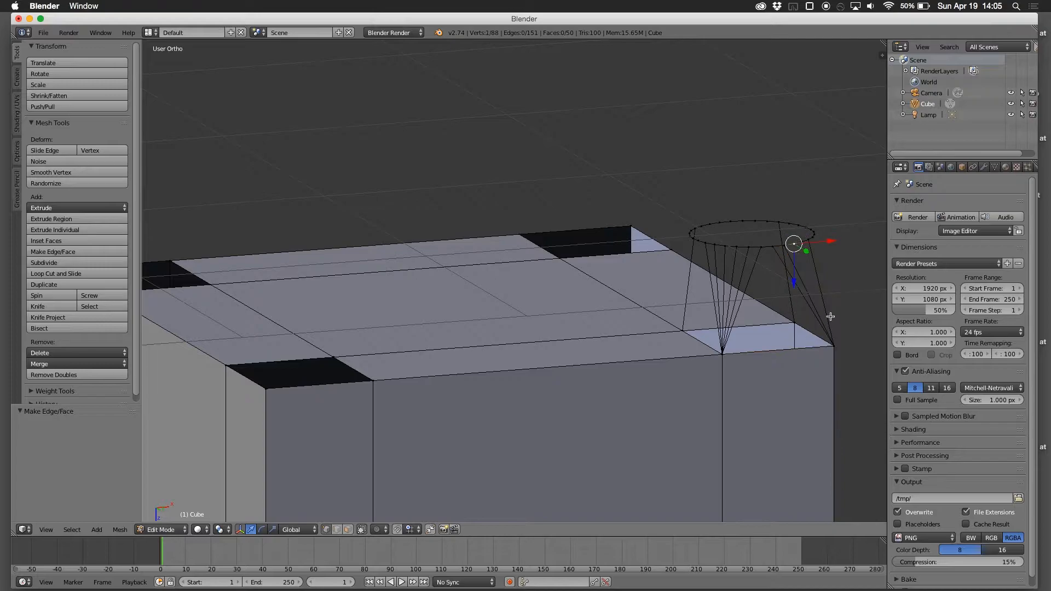
pyautogui.keyDown('shift'); pyautogui.rightClick(832, 345); pyautogui.keyUp('shift')
pyautogui.press('f')
pyautogui.rightClick(802, 241)
pyautogui.keyDown('shift'); pyautogui.rightClick(833, 346); pyautogui.keyUp('shift')
pyautogui.press('f')
# Step: Join the next three circle vertices, past the existing outer corner edges, to the outer corner vertex
pyautogui.moveTo(833, 346); pyautogui.dragTo(736, 348, button='middle')
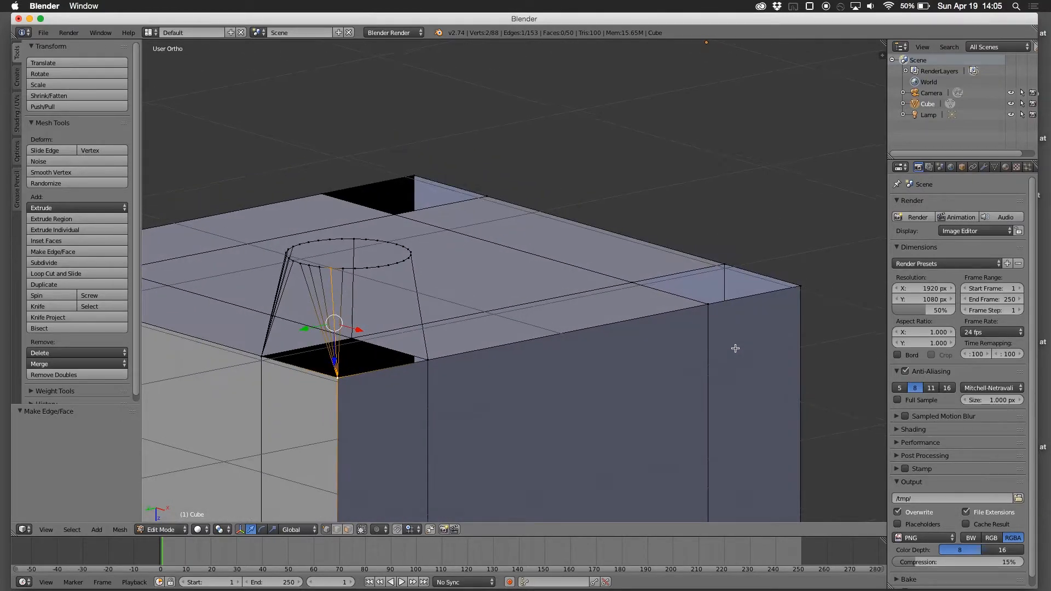
pyautogui.rightClick(354, 270)
pyautogui.keyDown('shift'); pyautogui.rightClick(339, 375); pyautogui.keyUp('shift')
pyautogui.press('f')
pyautogui.rightClick(366, 267)
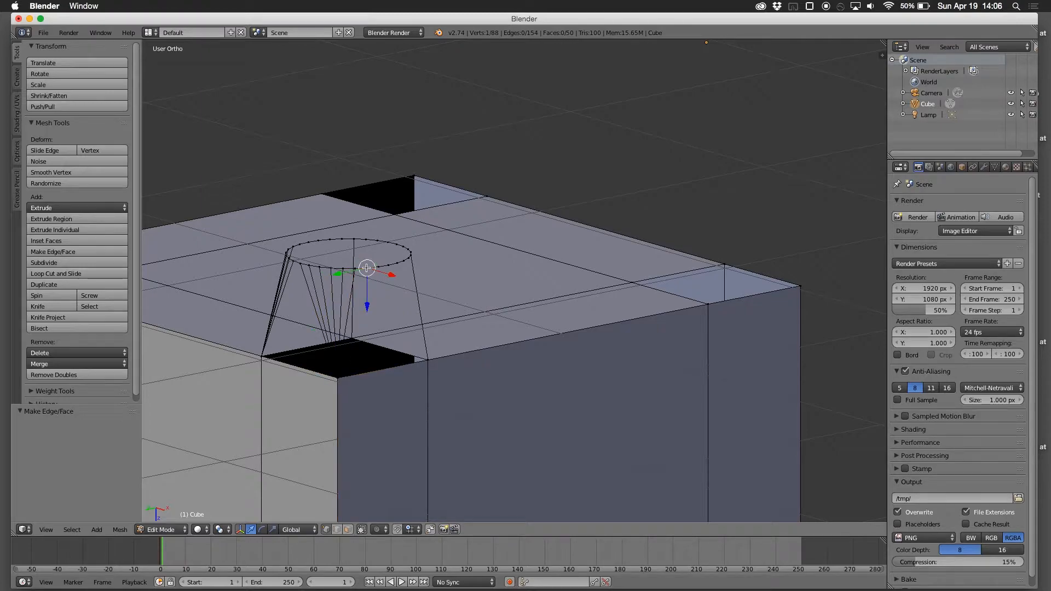
pyautogui.keyDown('shift'); pyautogui.rightClick(340, 373); pyautogui.keyUp('shift')
pyautogui.press('f')
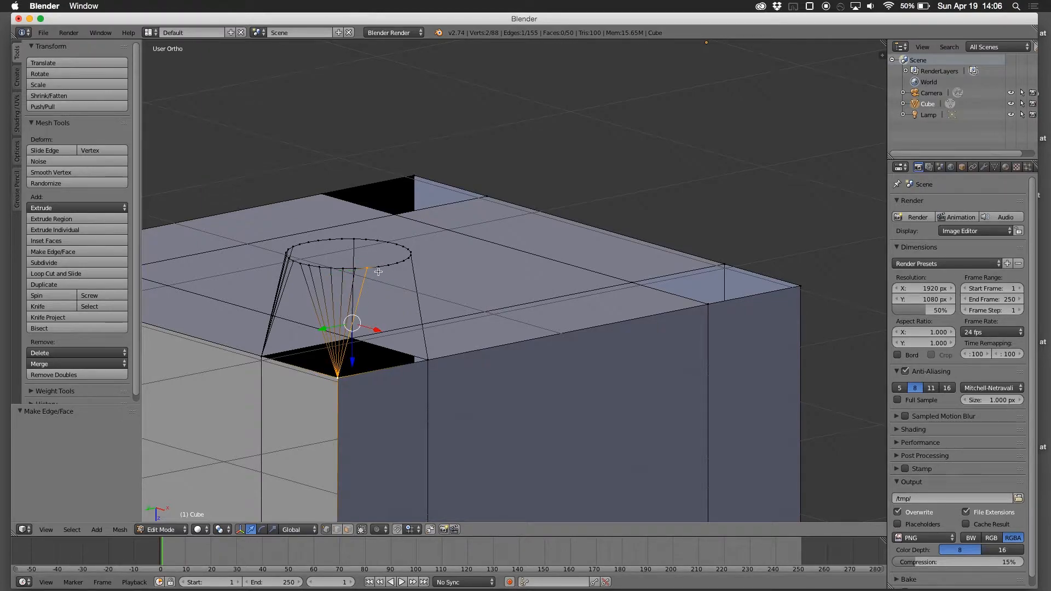
pyautogui.rightClick(369, 334)
pyautogui.keyDown('shift'); pyautogui.rightClick(340, 374); pyautogui.keyUp('shift')
pyautogui.press('f')
# Step: Connect the following four circle vertices to the opening's second neighbouring corner vertex with edges
pyautogui.moveTo(351, 367); pyautogui.dragTo(307, 374, button='middle')
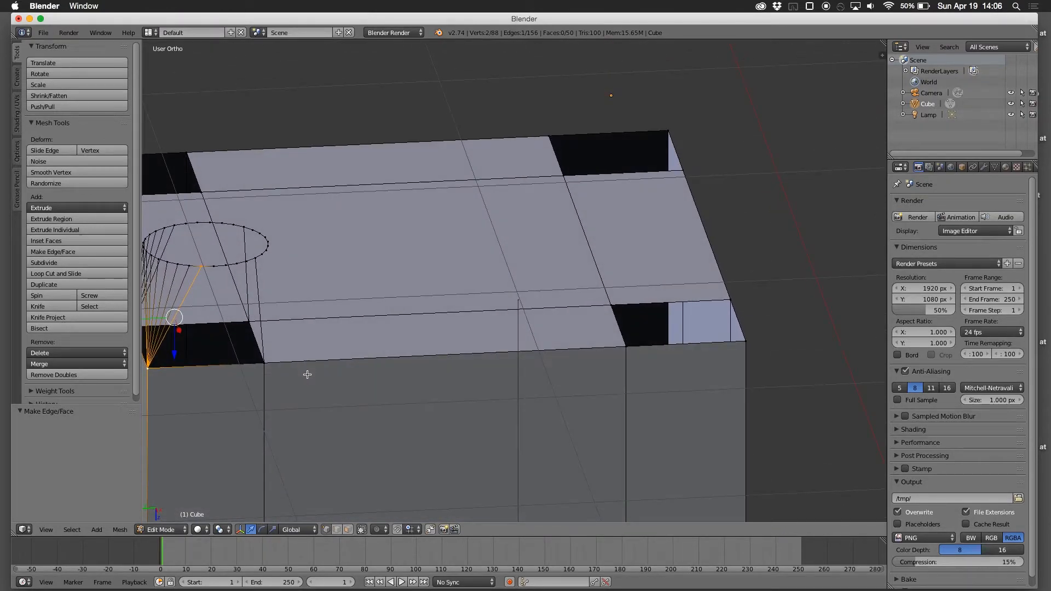
pyautogui.rightClick(219, 267)
pyautogui.keyDown('shift'); pyautogui.rightClick(264, 363); pyautogui.keyUp('shift')
pyautogui.press('f')
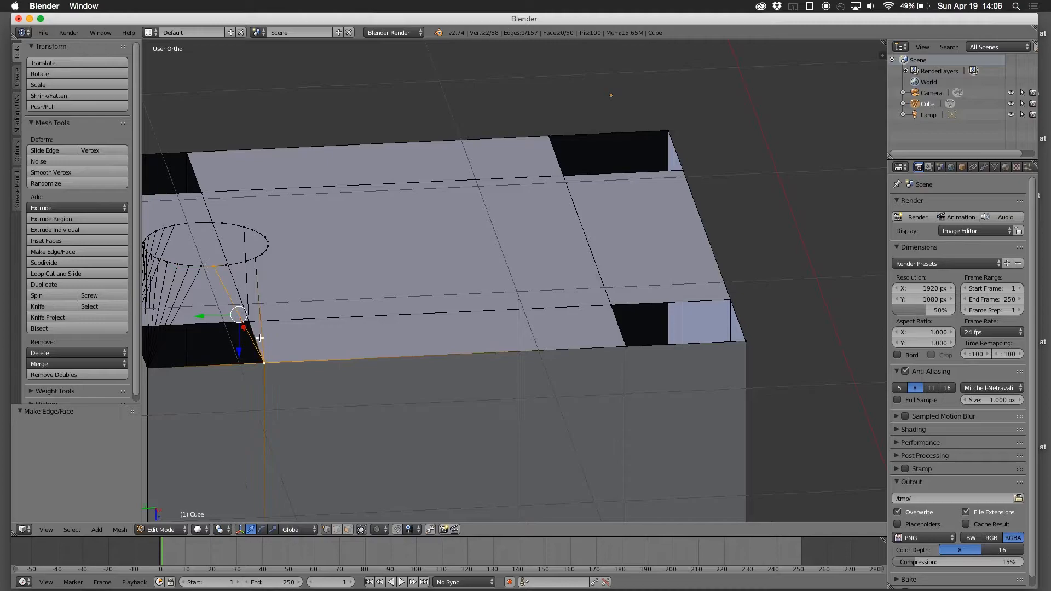
pyautogui.rightClick(226, 266)
pyautogui.keyDown('shift'); pyautogui.rightClick(264, 363); pyautogui.keyUp('shift')
pyautogui.press('f')
pyautogui.rightClick(236, 266)
pyautogui.keyDown('shift'); pyautogui.rightClick(264, 363); pyautogui.keyUp('shift')
pyautogui.press('f')
pyautogui.rightClick(248, 261)
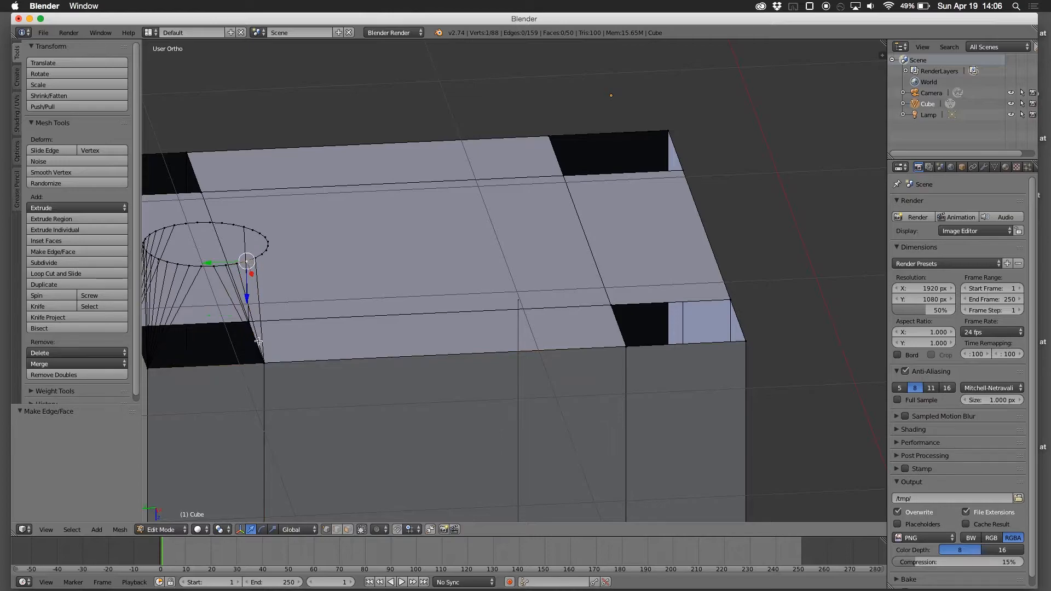
pyautogui.keyDown('shift'); pyautogui.rightClick(265, 361); pyautogui.keyUp('shift')
# Step: Add edges from three more circle vertices, on the inner side, to the second neighbouring corner vertex
pyautogui.moveTo(266, 360); pyautogui.dragTo(217, 355, button='middle')
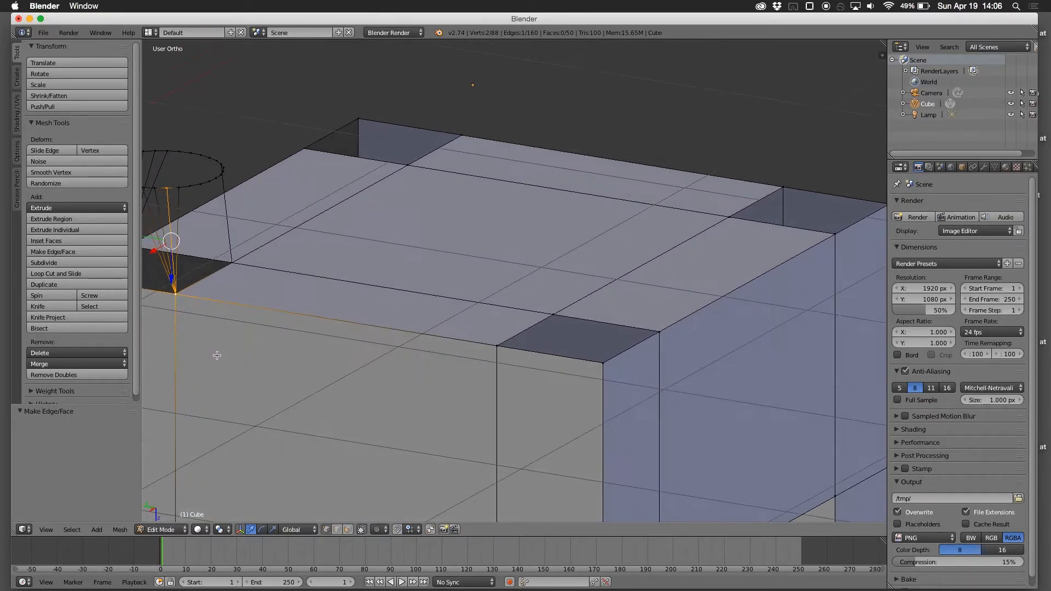
pyautogui.rightClick(188, 187)
pyautogui.keyDown('shift'); pyautogui.rightClick(175, 283); pyautogui.keyUp('shift')
pyautogui.press('f')
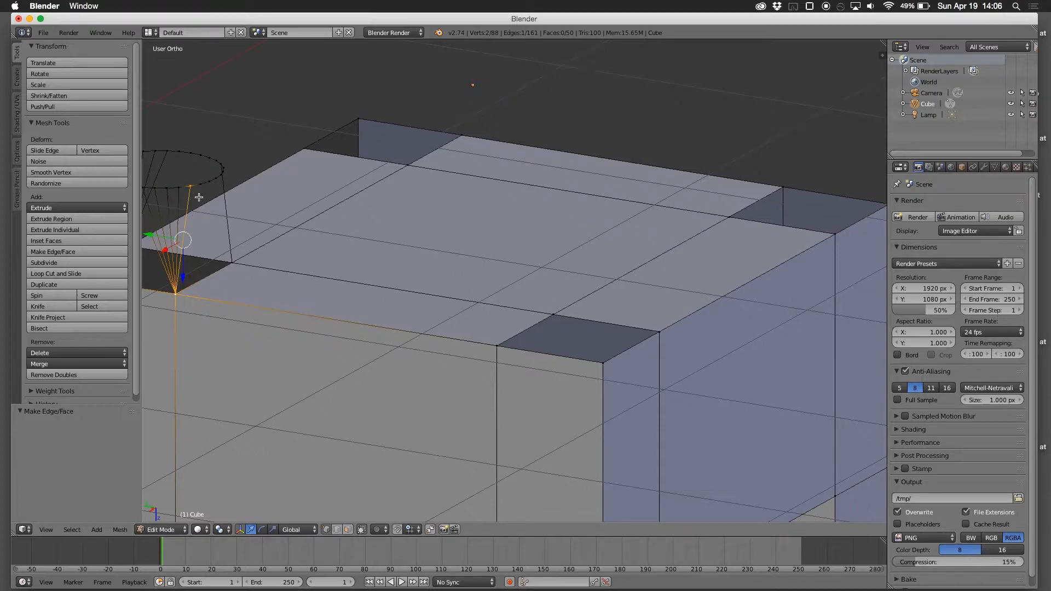
pyautogui.rightClick(201, 185)
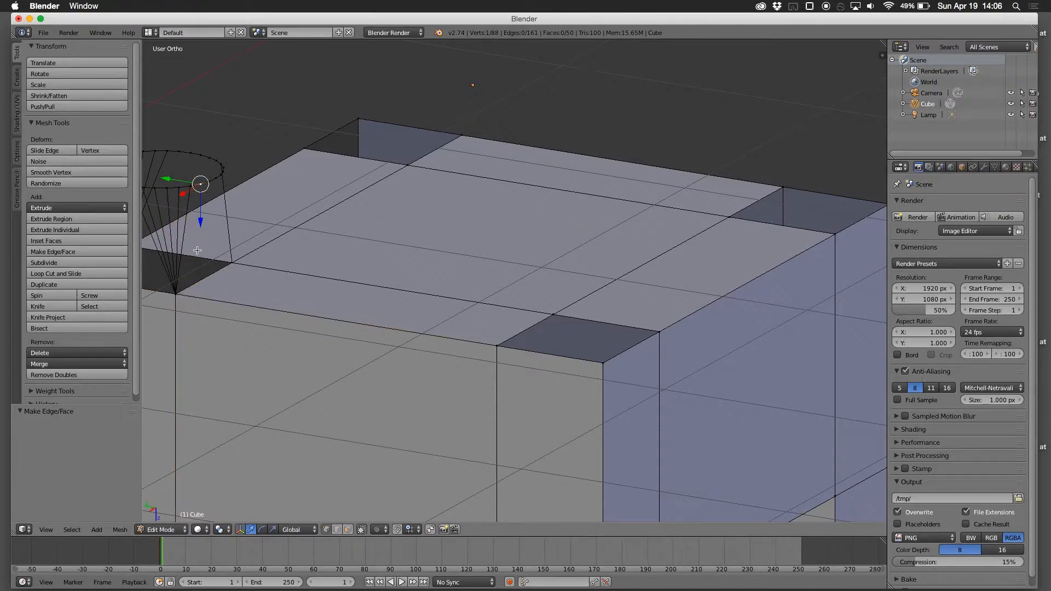
pyautogui.keyDown('shift'); pyautogui.rightClick(179, 297); pyautogui.keyUp('shift')
pyautogui.press('f')
pyautogui.rightClick(209, 181)
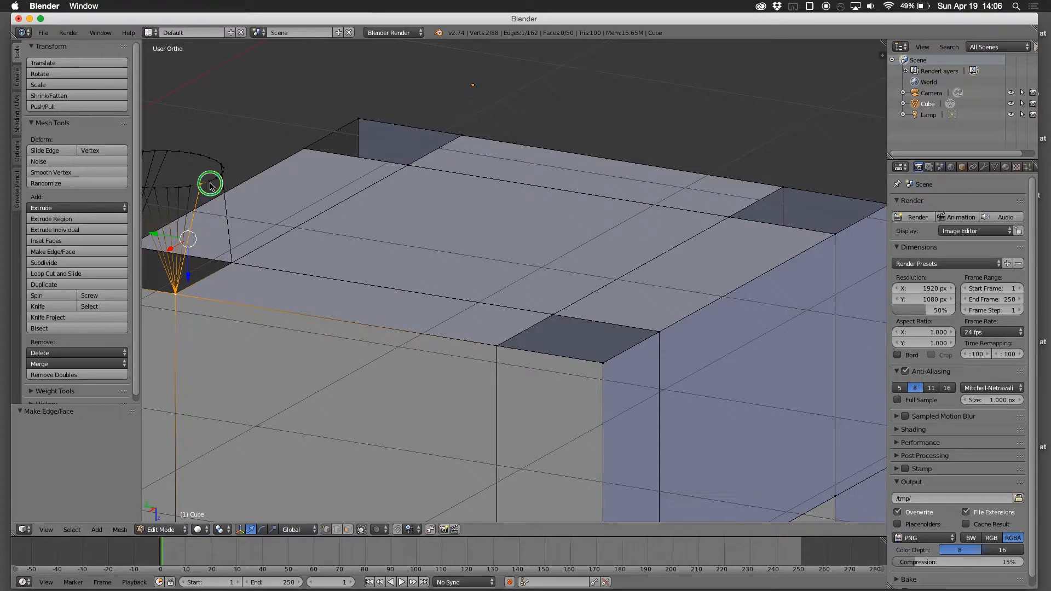
pyautogui.keyDown('shift'); pyautogui.rightClick(176, 294); pyautogui.keyUp('shift')
pyautogui.press('f')
# Step: Connect the next three circle vertices to the opening's inner corner vertex with edges
pyautogui.moveTo(314, 253); pyautogui.dragTo(230, 253, button='middle')
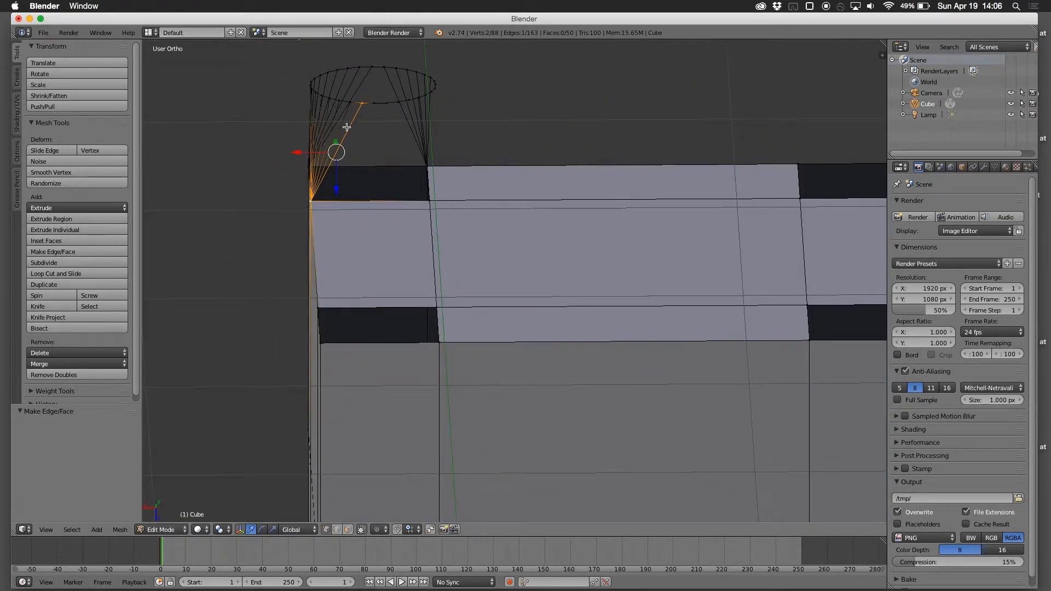
pyautogui.rightClick(373, 103)
pyautogui.keyDown('shift'); pyautogui.rightClick(428, 198); pyautogui.keyUp('shift')
pyautogui.press('f')
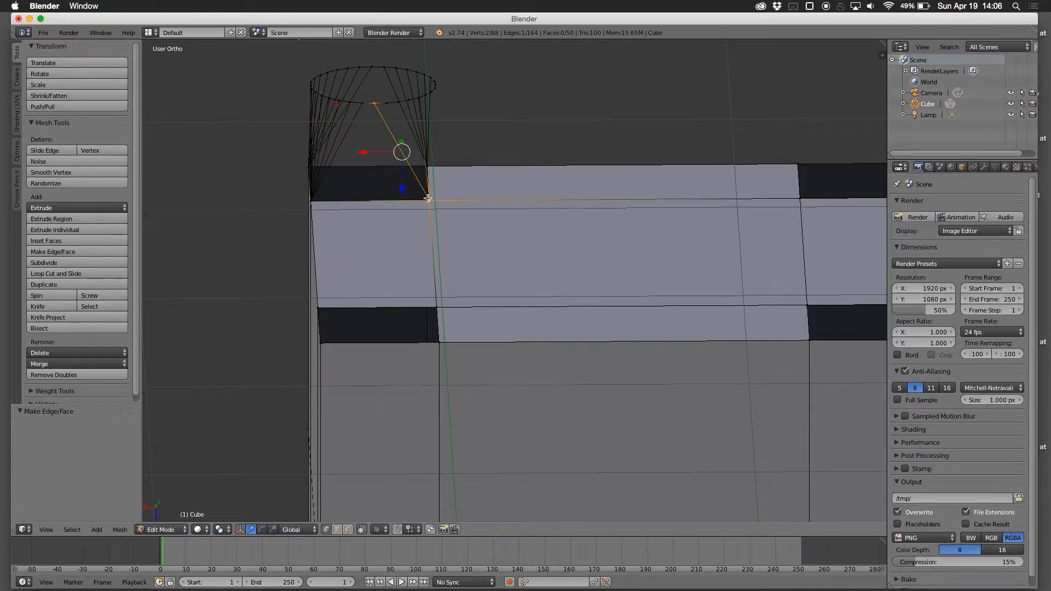
pyautogui.rightClick(387, 103)
pyautogui.keyDown('shift'); pyautogui.rightClick(428, 196); pyautogui.keyUp('shift')
pyautogui.press('f')
pyautogui.rightClick(401, 100)
pyautogui.keyDown('shift'); pyautogui.rightClick(427, 197); pyautogui.keyUp('shift')
pyautogui.press('f')
# Step: Join three further circle vertices around the existing inner edge to the inner corner vertex
pyautogui.moveTo(427, 197); pyautogui.dragTo(434, 133, button='middle')
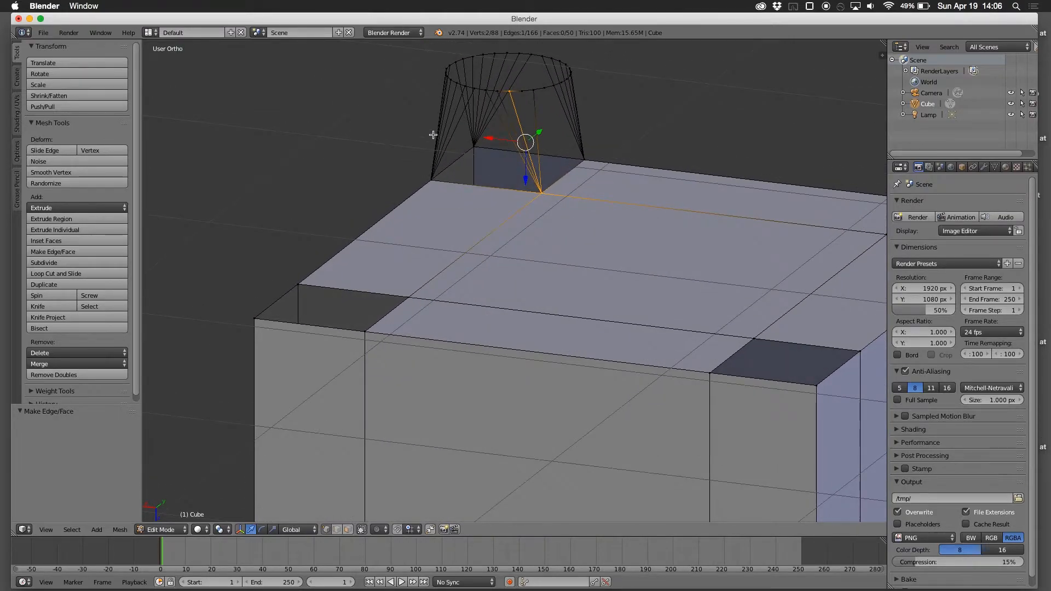
pyautogui.rightClick(519, 93)
pyautogui.keyDown('shift'); pyautogui.rightClick(540, 191); pyautogui.keyUp('shift')
pyautogui.press('f')
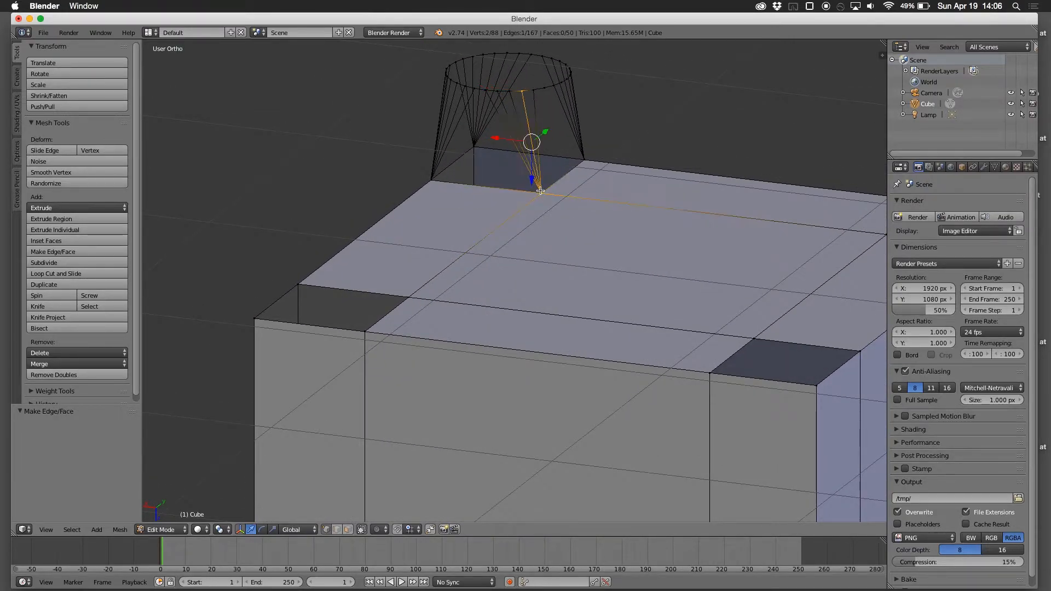
pyautogui.rightClick(544, 88)
pyautogui.keyDown('shift'); pyautogui.rightClick(540, 190); pyautogui.keyUp('shift')
pyautogui.press('f')
pyautogui.rightClick(552, 86)
pyautogui.keyDown('shift'); pyautogui.rightClick(542, 191); pyautogui.keyUp('shift')
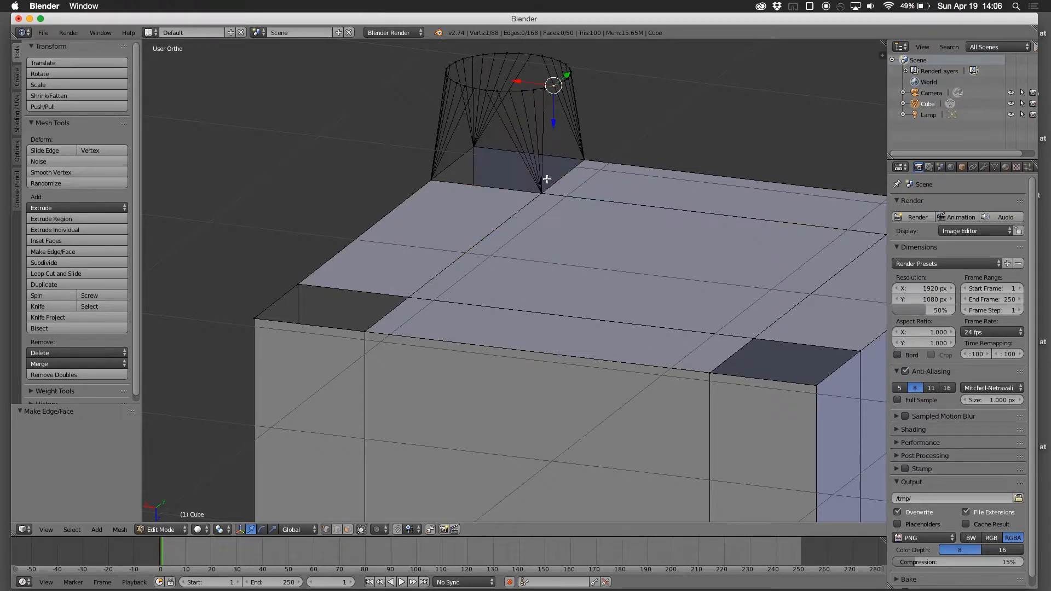
pyautogui.press('f')
# Step: Connect the last three unconnected circle vertices to the inner corner vertex, completing the ring of edges
pyautogui.moveTo(545, 189); pyautogui.dragTo(606, 145, button='middle')
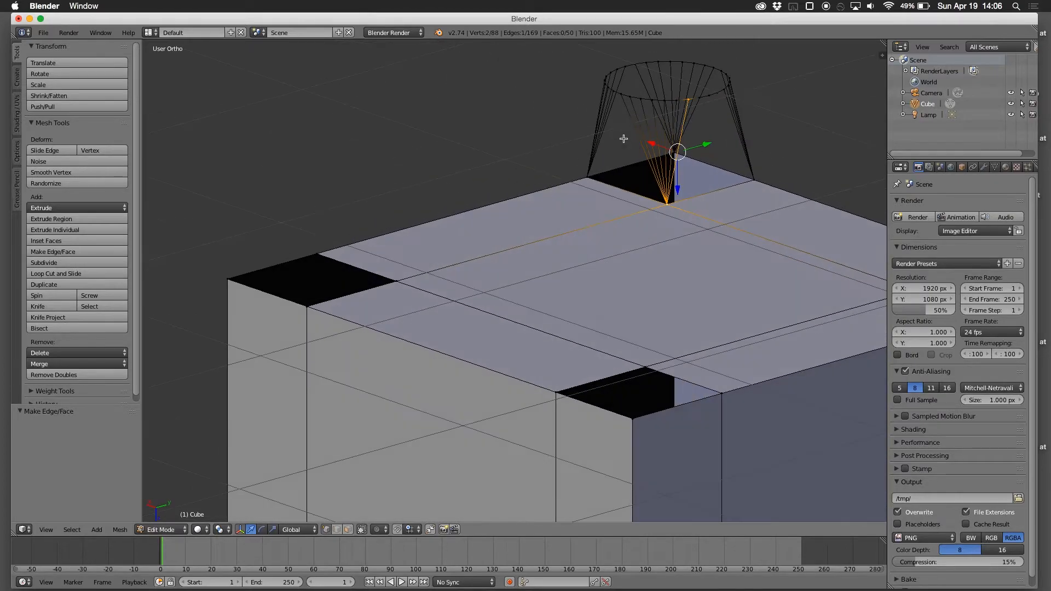
pyautogui.rightClick(699, 97)
pyautogui.keyDown('shift'); pyautogui.rightClick(671, 201); pyautogui.keyUp('shift')
pyautogui.press('f')
pyautogui.moveTo(671, 200); pyautogui.dragTo(818, 156, button='middle')
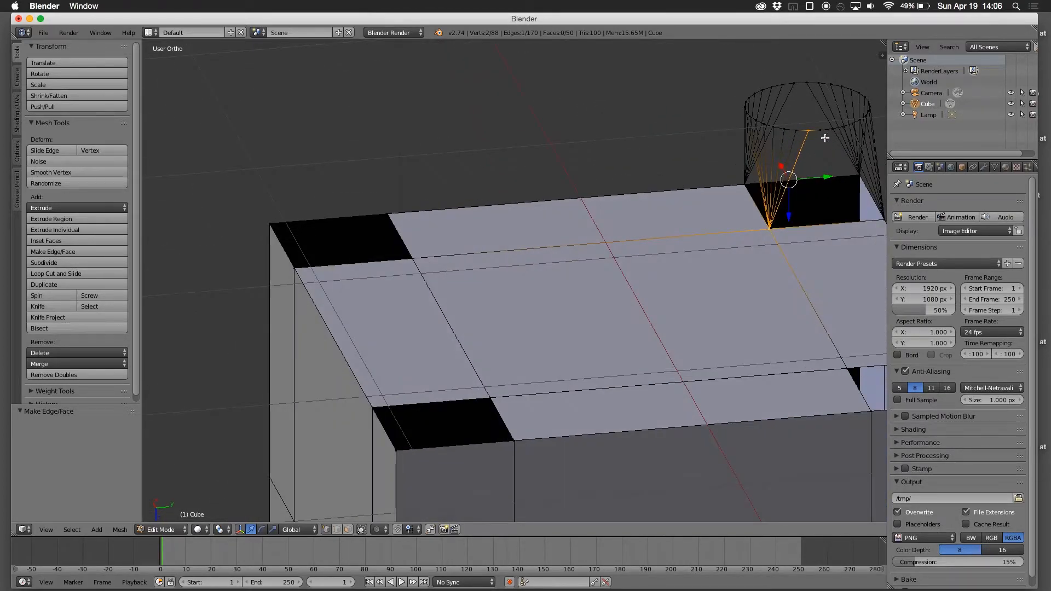
pyautogui.rightClick(820, 130)
pyautogui.keyDown('shift'); pyautogui.rightClick(771, 227); pyautogui.keyUp('shift')
pyautogui.press('f')
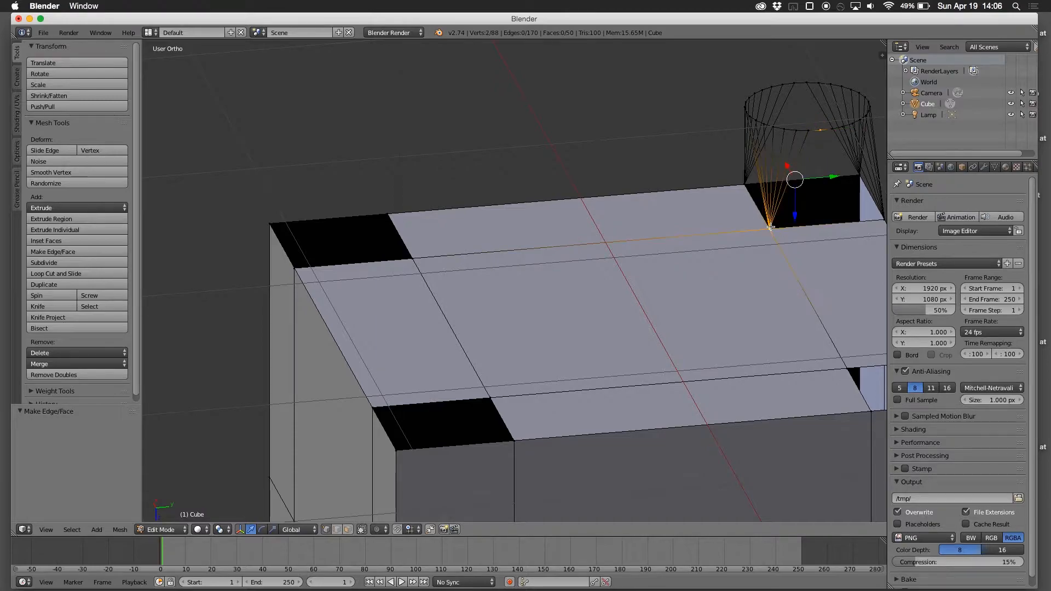
pyautogui.moveTo(770, 227); pyautogui.dragTo(758, 173, button='middle')
pyautogui.rightClick(842, 222)
pyautogui.keyDown('shift'); pyautogui.rightClick(794, 306); pyautogui.keyUp('shift')
pyautogui.press('f')
# Step: Inspect the edges between the circle and the corner opening from several sides and clear the selection
pyautogui.moveTo(794, 306); pyautogui.dragTo(737, 284, button='middle')
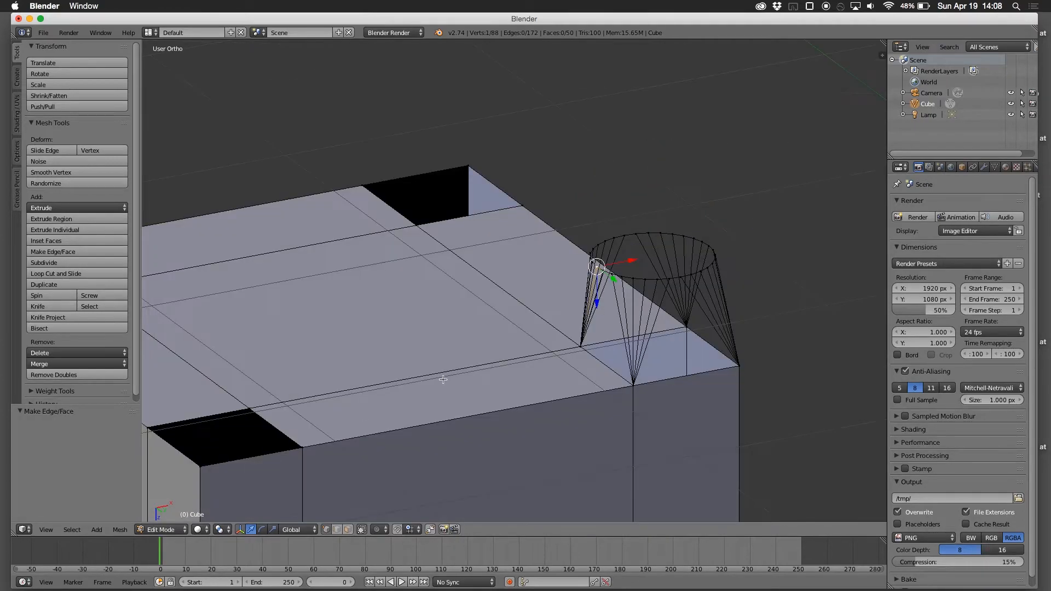
pyautogui.moveTo(450, 362); pyautogui.dragTo(403, 342, button='middle')
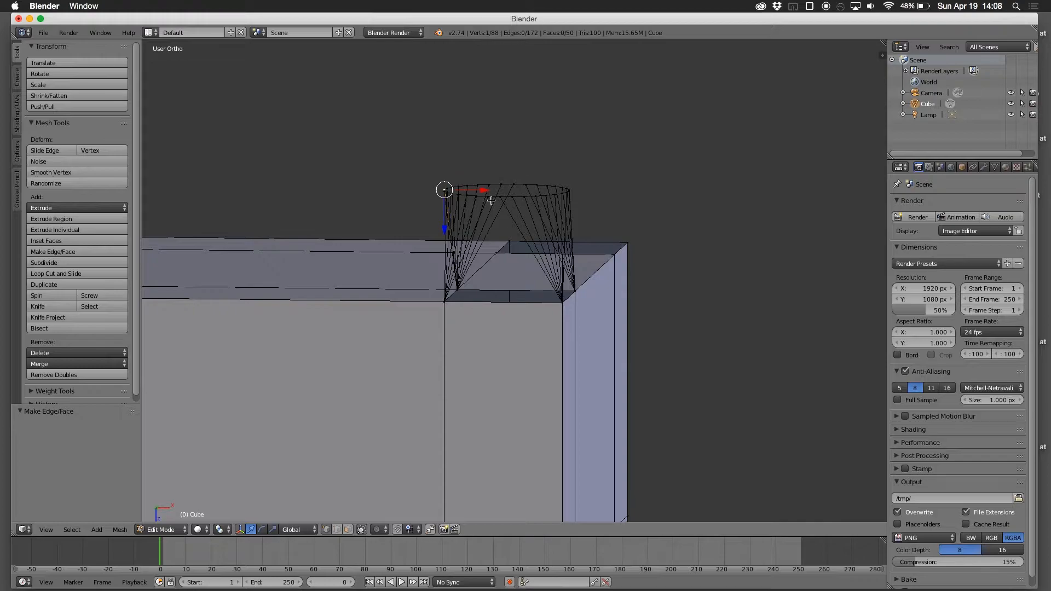
pyautogui.moveTo(434, 376); pyautogui.dragTo(429, 371, button='middle')
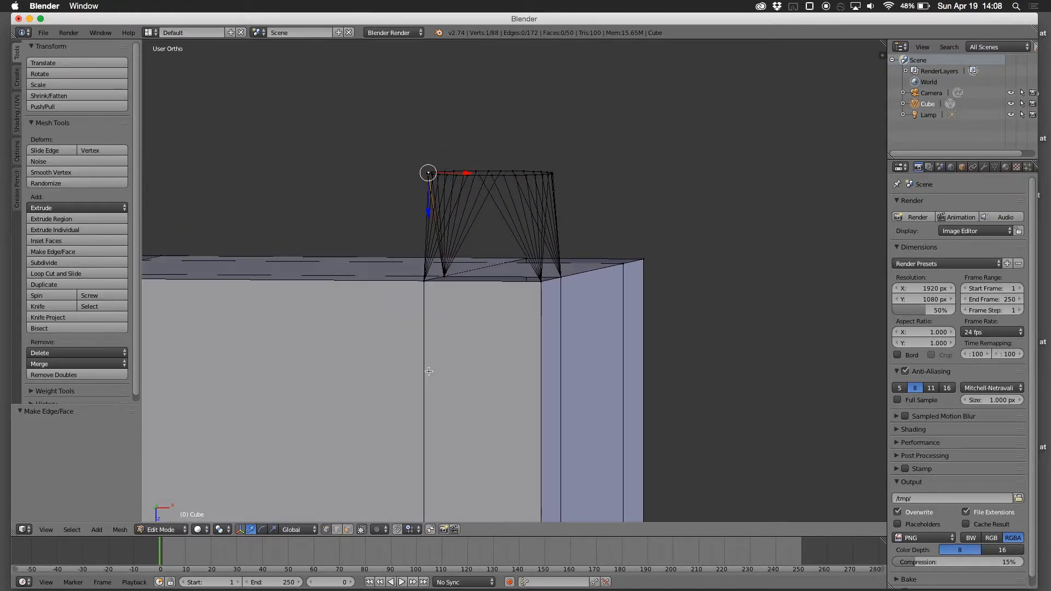
pyautogui.moveTo(542, 153); pyautogui.dragTo(549, 152, button='middle')
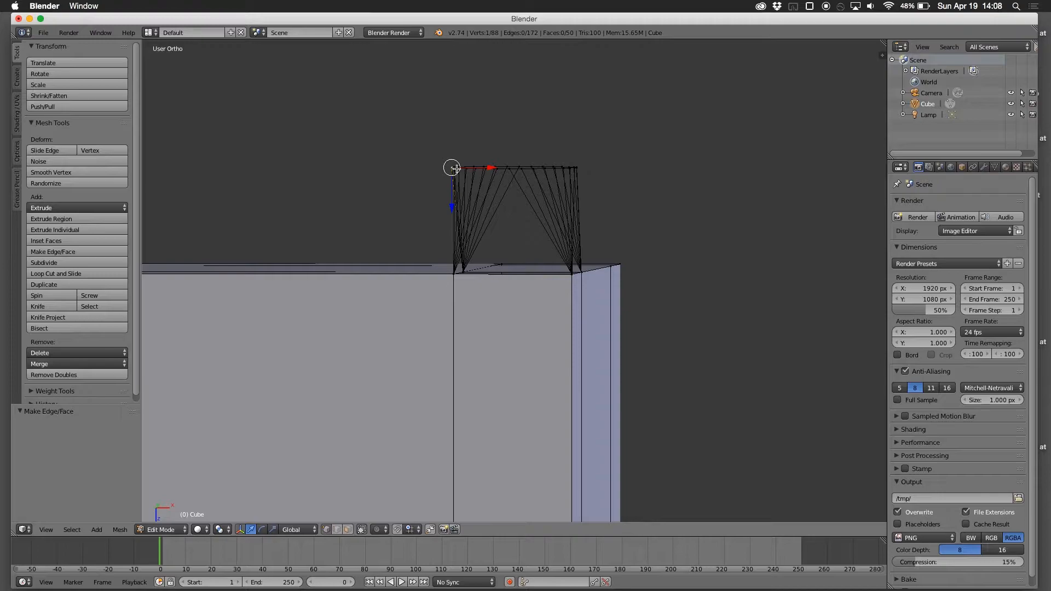
pyautogui.moveTo(439, 136); pyautogui.dragTo(413, 138, button='middle')
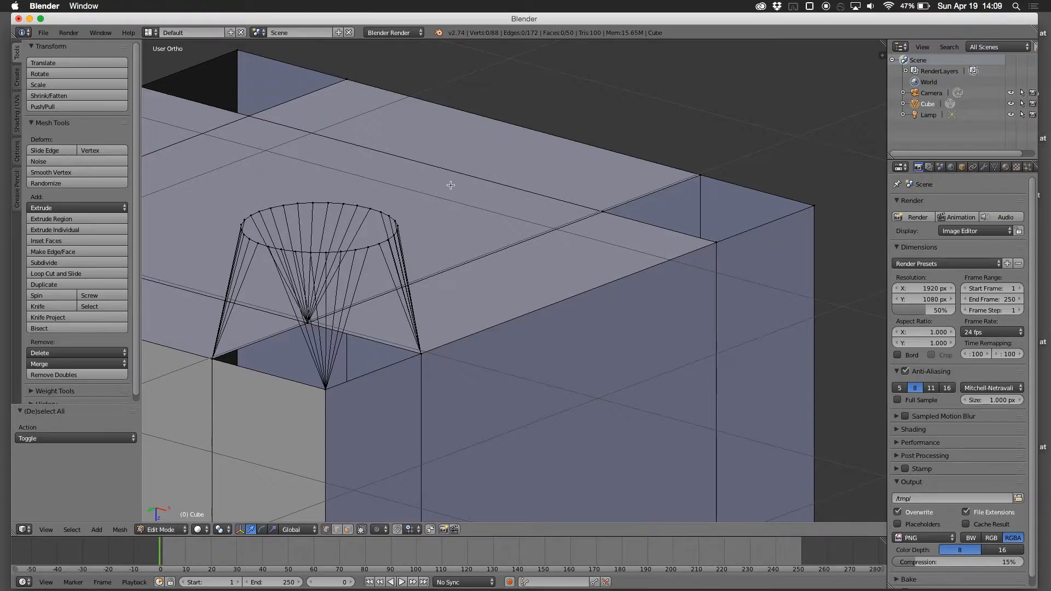
# Step: Lasso-select the whole circular ring of vertices at the free end of the chair leg
pyautogui.moveTo(438, 195)
pyautogui.mouseDown(button='middle')
pyautogui.moveTo(447, 197)
pyautogui.moveTo(438, 183)
pyautogui.moveTo(446, 188)
pyautogui.mouseUp(button='middle')
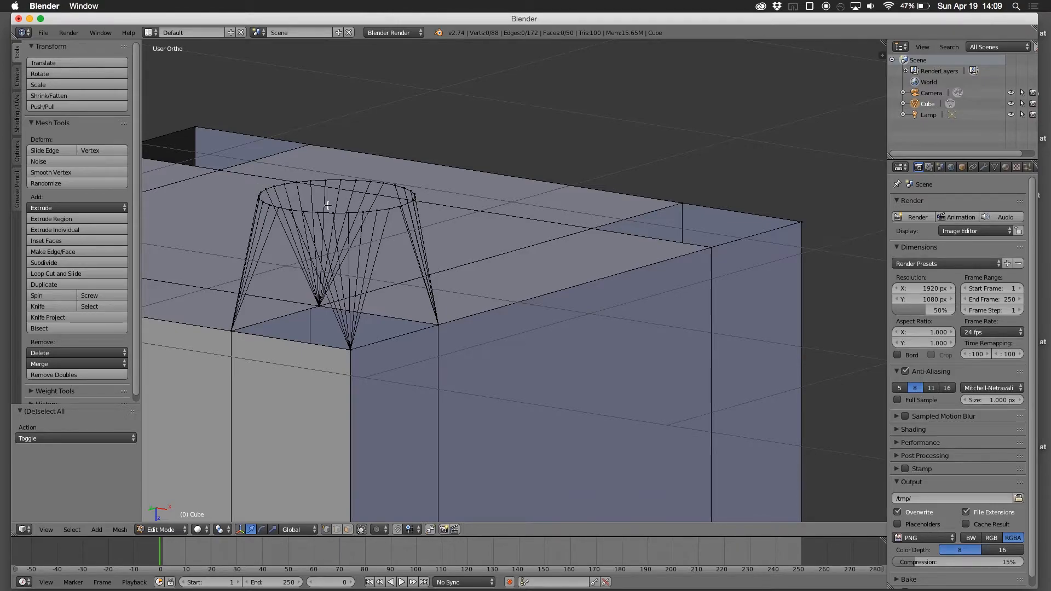
pyautogui.moveTo(328, 205); pyautogui.dragTo(347, 178, button='middle')
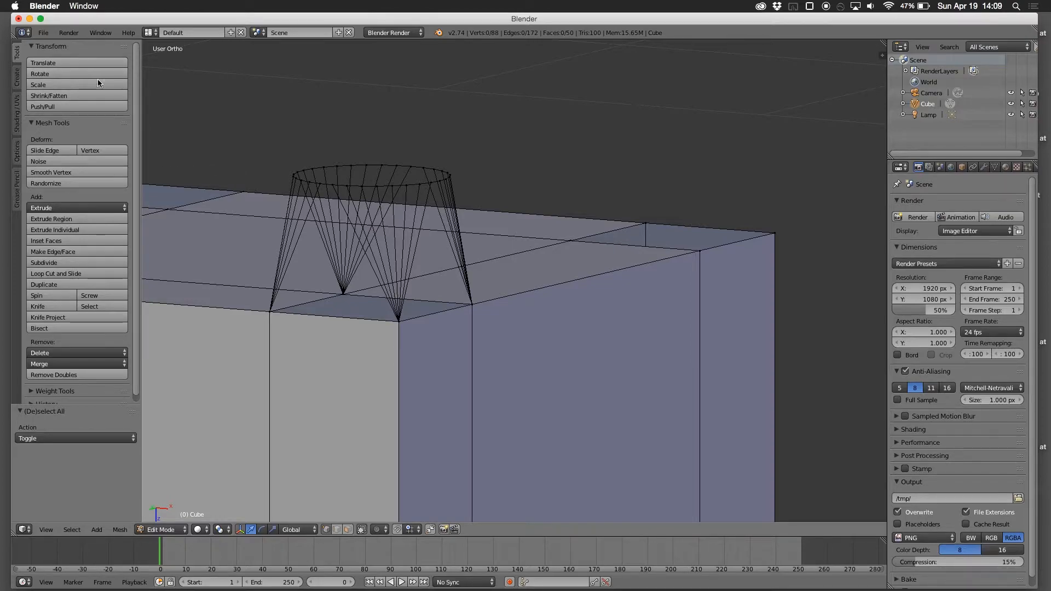
pyautogui.rightClick(296, 178)
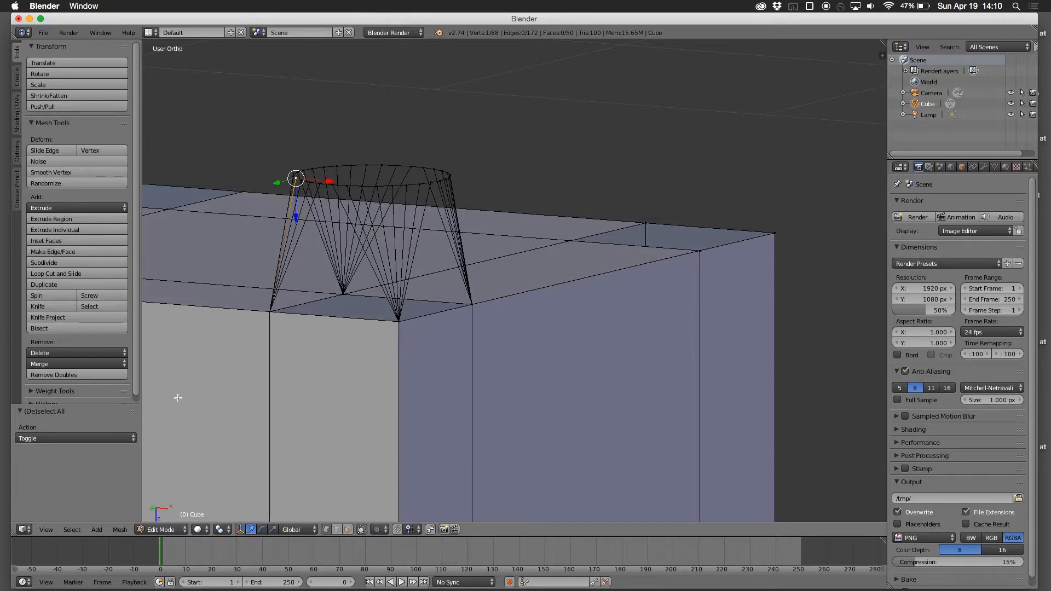
pyautogui.click(119, 530)
pyautogui.moveTo(70, 532)
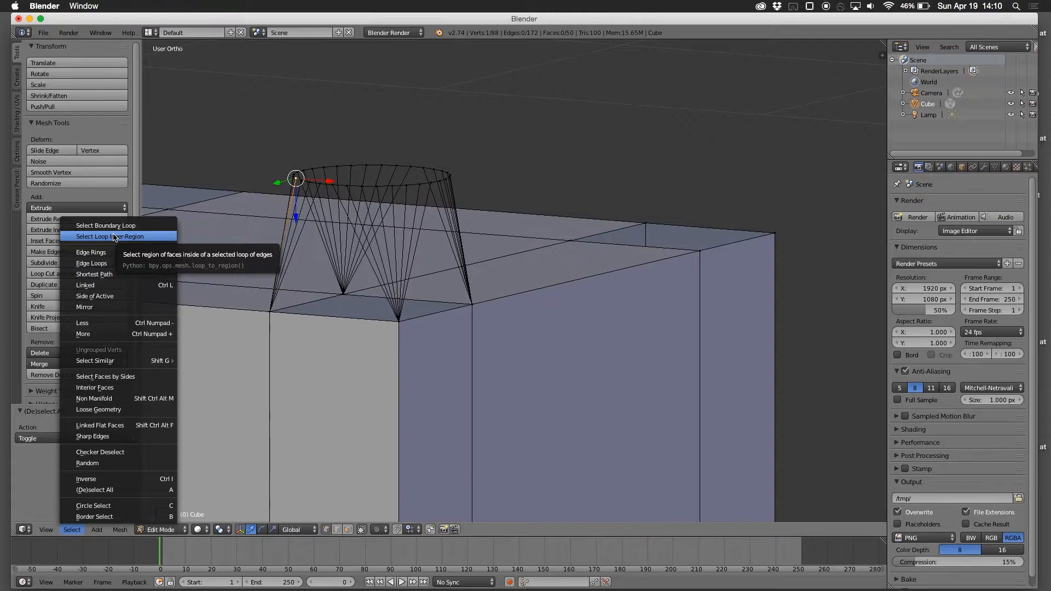
pyautogui.moveTo(217, 170); pyautogui.dragTo(226, 168, button='middle')
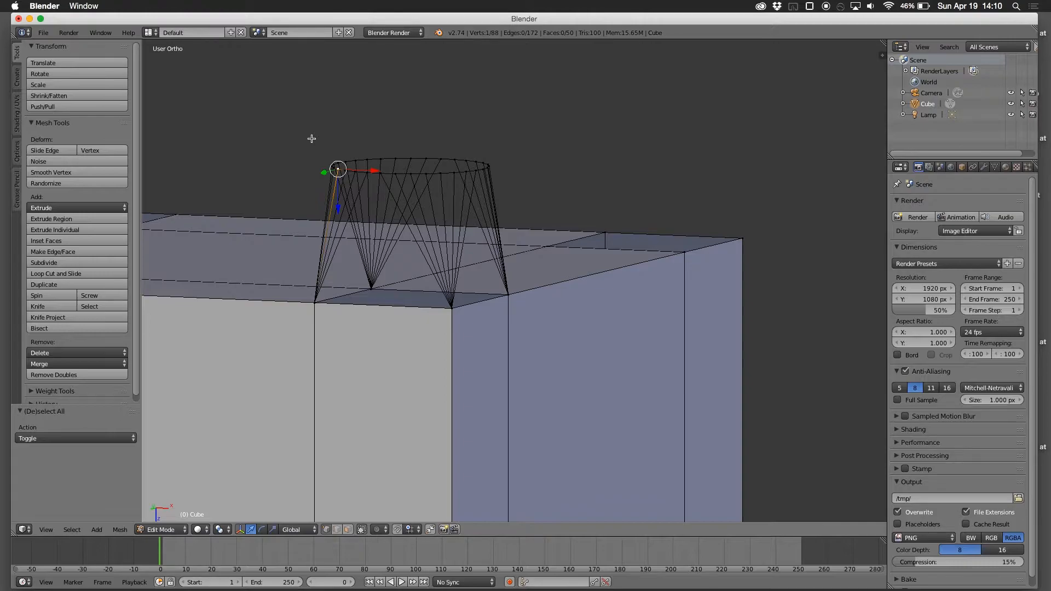
pyautogui.moveTo(309, 141)
pyautogui.keyDown('ctrl'); pyautogui.mouseDown()
pyautogui.moveTo(313, 169)
pyautogui.moveTo(324, 162)
pyautogui.moveTo(347, 180)
pyautogui.moveTo(416, 190)
pyautogui.moveTo(502, 176)
pyautogui.moveTo(507, 155)
pyautogui.moveTo(447, 144)
pyautogui.mouseUp(); pyautogui.keyUp('ctrl')
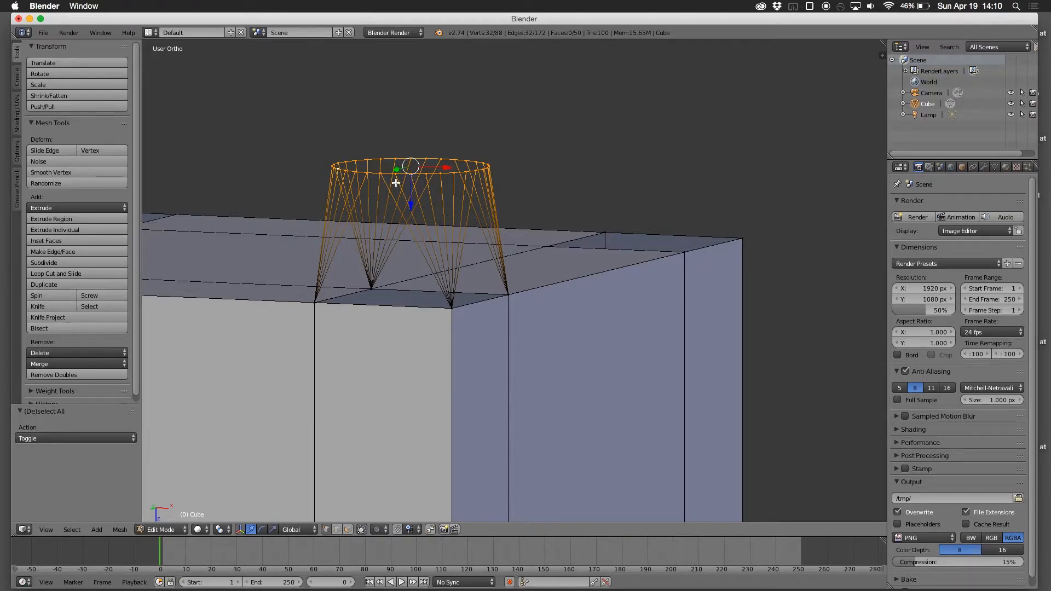
# Step: Clear the selection and lasso-select the leg's vertex ring again
pyautogui.moveTo(521, 177); pyautogui.dragTo(557, 179, button='middle')
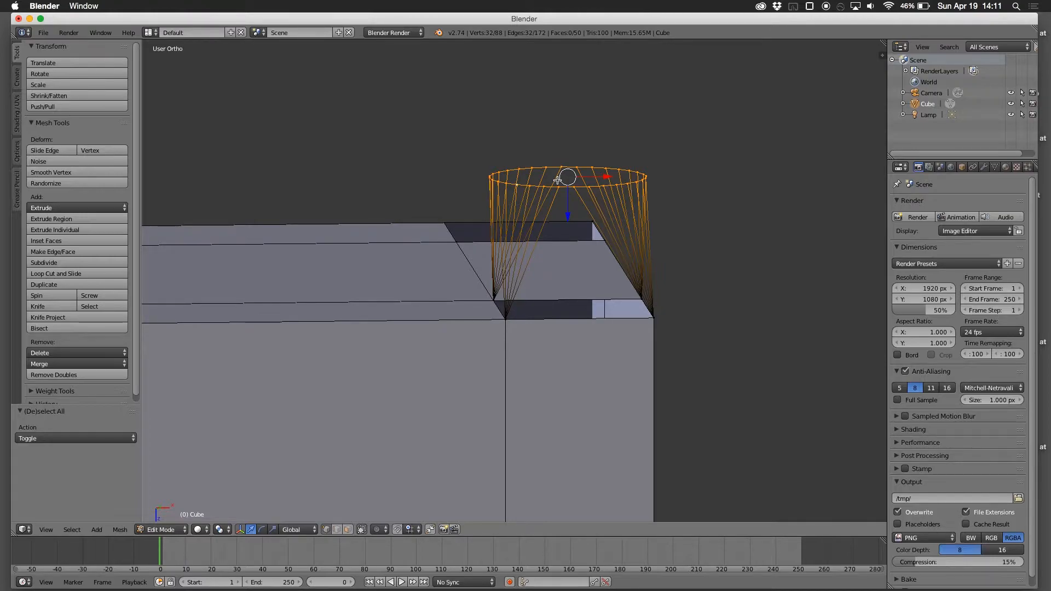
pyautogui.moveTo(513, 160); pyautogui.dragTo(455, 178, button='middle')
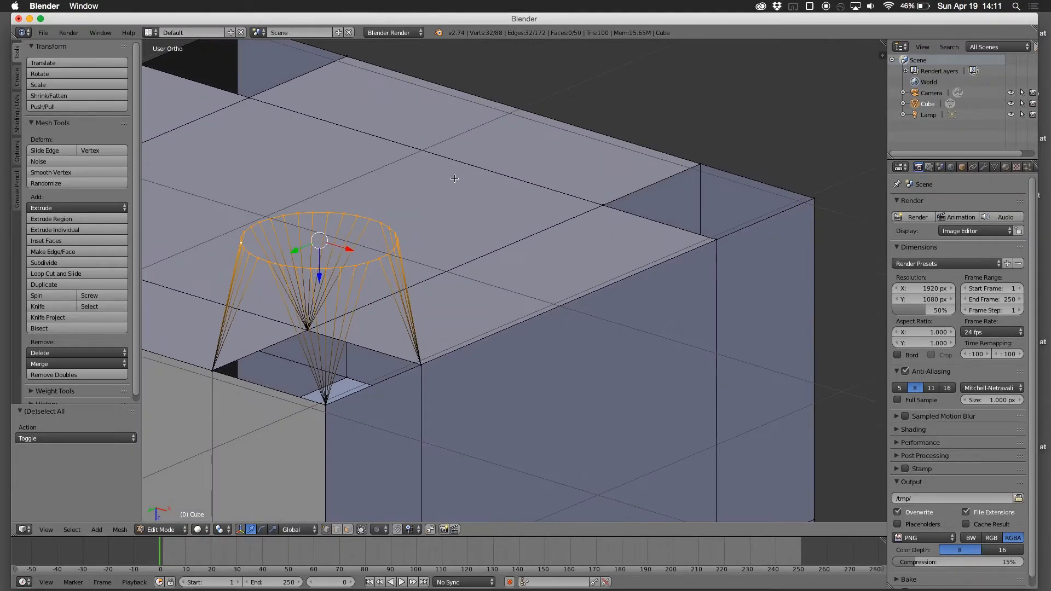
pyautogui.moveTo(387, 190); pyautogui.dragTo(452, 175, button='middle')
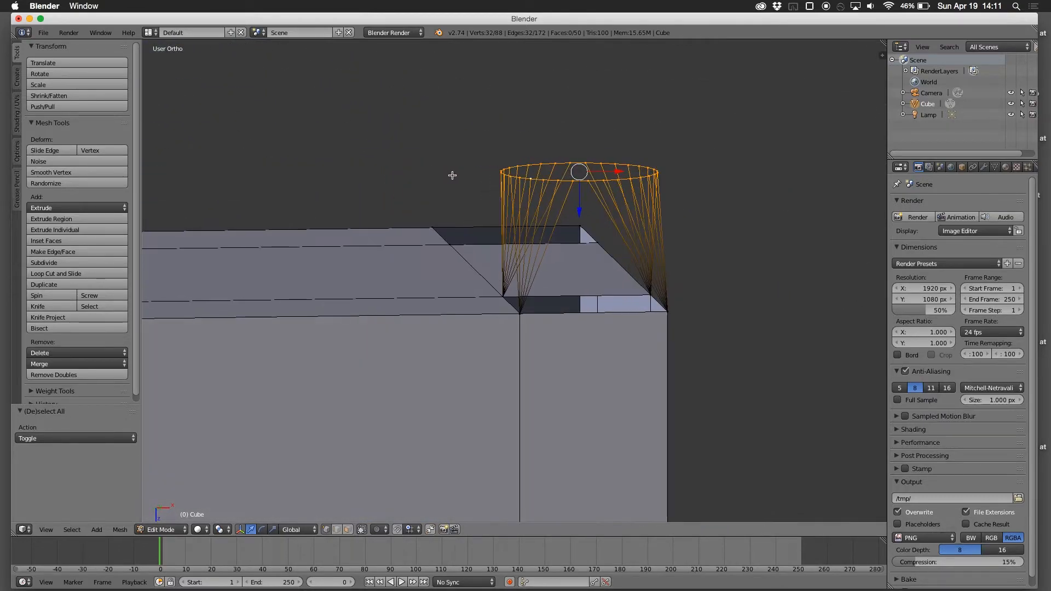
pyautogui.press('a')
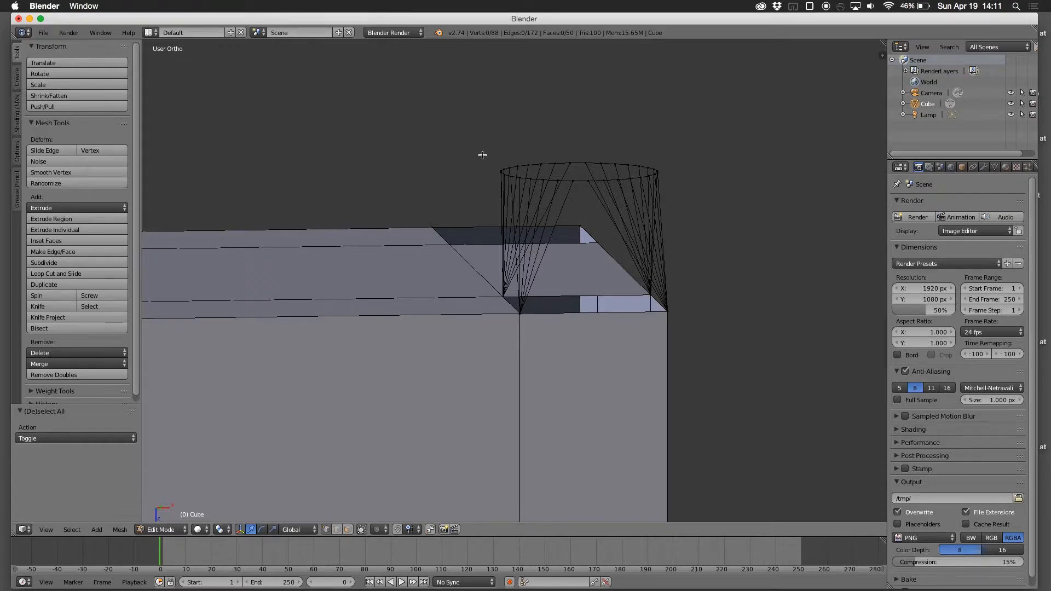
pyautogui.moveTo(481, 153)
pyautogui.keyDown('ctrl'); pyautogui.mouseDown()
pyautogui.moveTo(584, 142)
pyautogui.moveTo(676, 159)
pyautogui.moveTo(659, 192)
pyautogui.moveTo(496, 195)
pyautogui.mouseUp(); pyautogui.keyUp('ctrl')
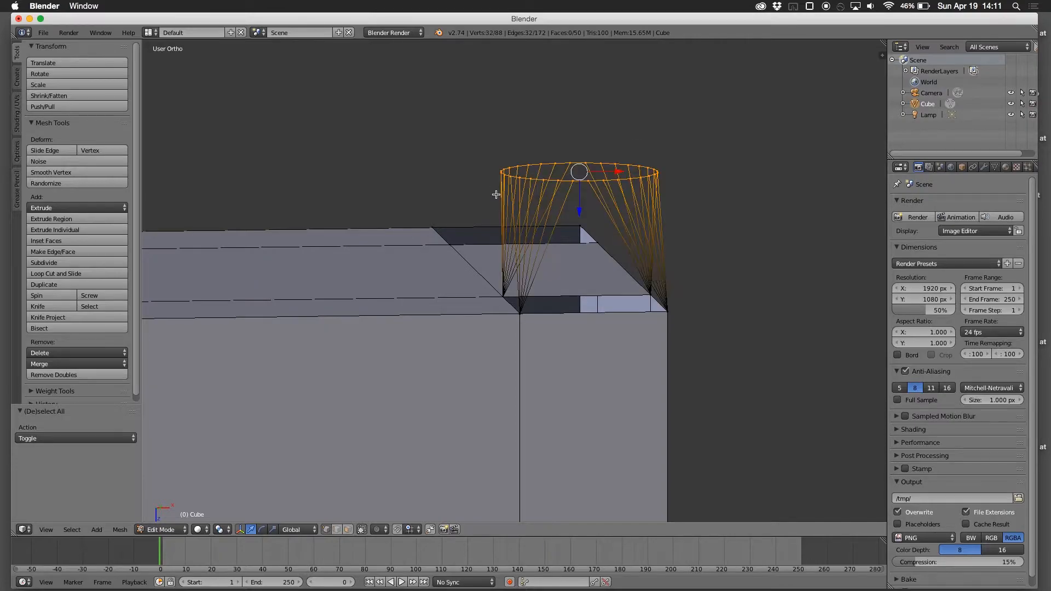
# Step: Add one corner vertex of the leg's base to the ring selection, and remove it from the selection again
pyautogui.moveTo(496, 186)
pyautogui.mouseDown(button='middle')
pyautogui.moveTo(474, 208)
pyautogui.moveTo(465, 190)
pyautogui.moveTo(549, 176)
pyautogui.moveTo(485, 182)
pyautogui.mouseUp(button='middle')
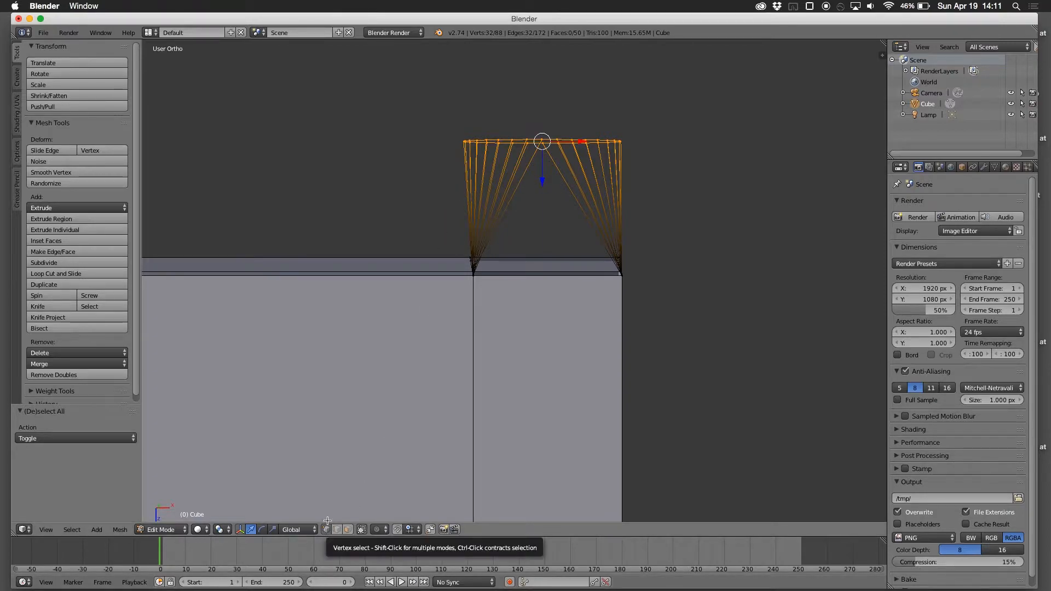
pyautogui.moveTo(456, 131); pyautogui.dragTo(492, 126, button='middle')
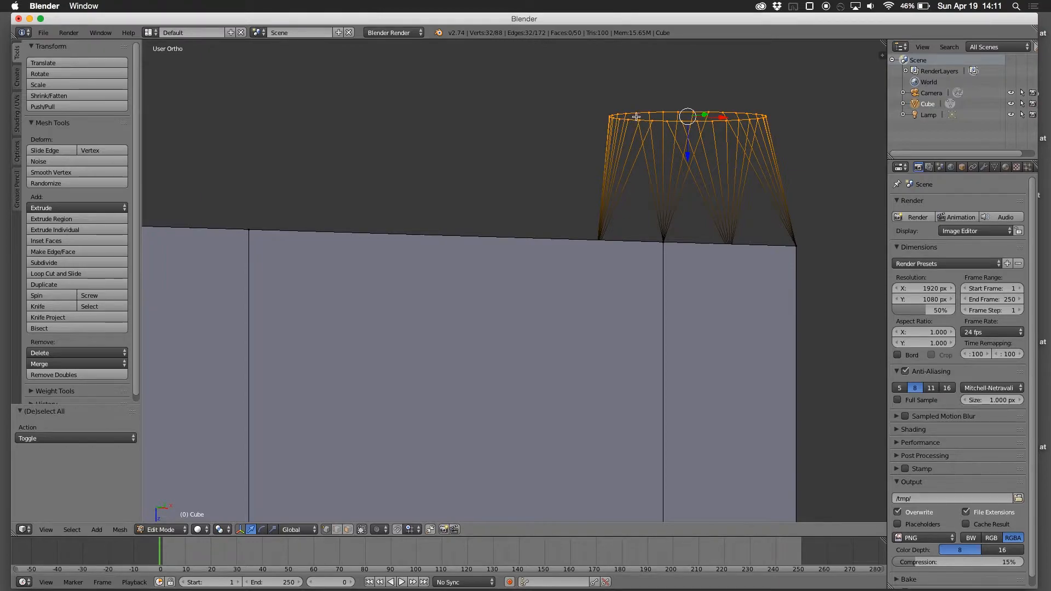
pyautogui.moveTo(655, 214); pyautogui.dragTo(711, 282, button='middle')
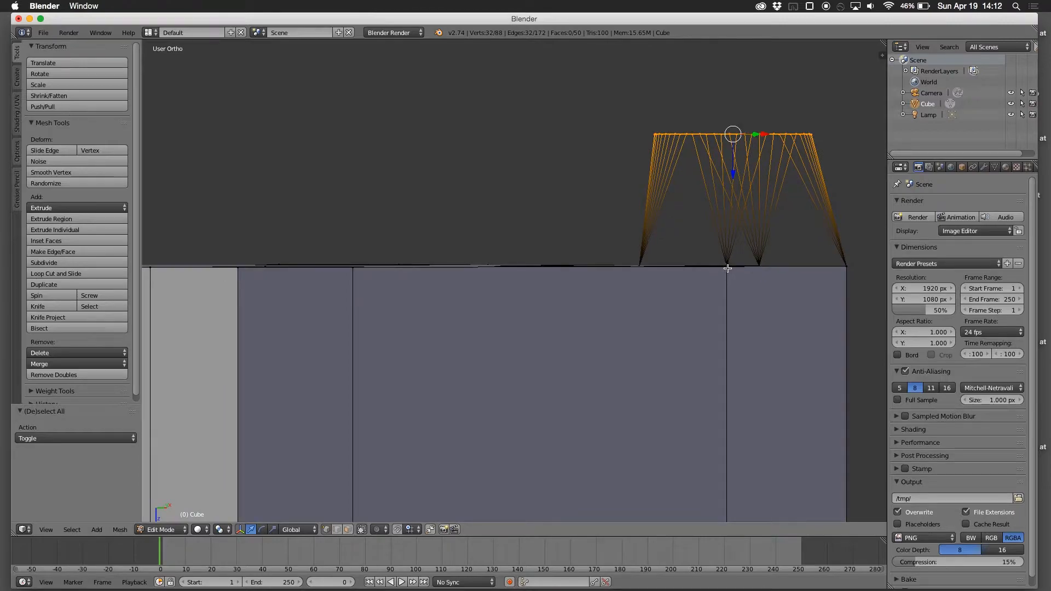
pyautogui.keyDown('shift'); pyautogui.rightClick(727, 268); pyautogui.keyUp('shift')
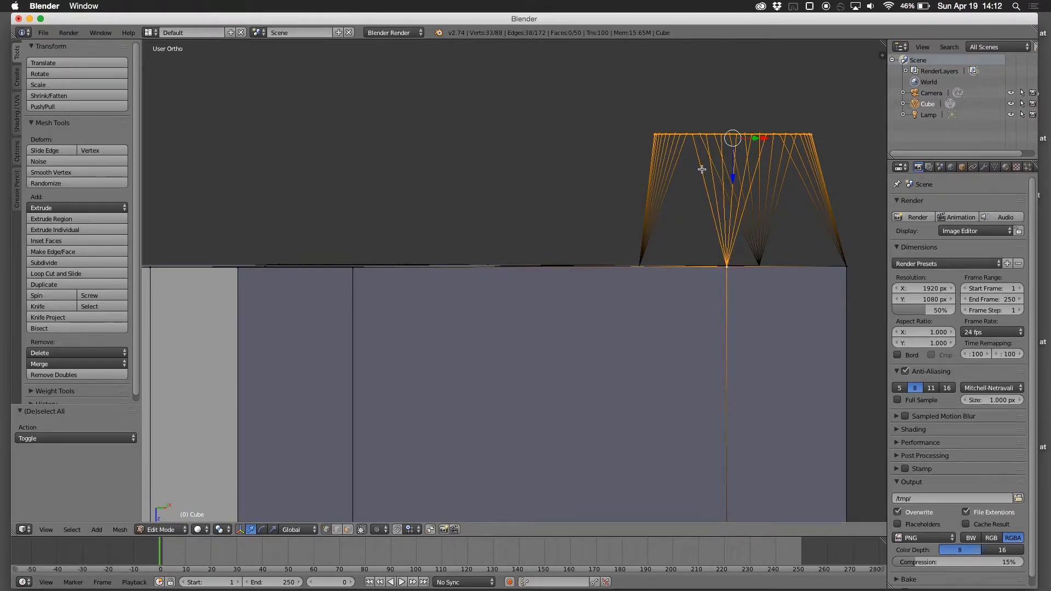
pyautogui.keyDown('shift'); pyautogui.rightClick(727, 267); pyautogui.keyUp('shift')
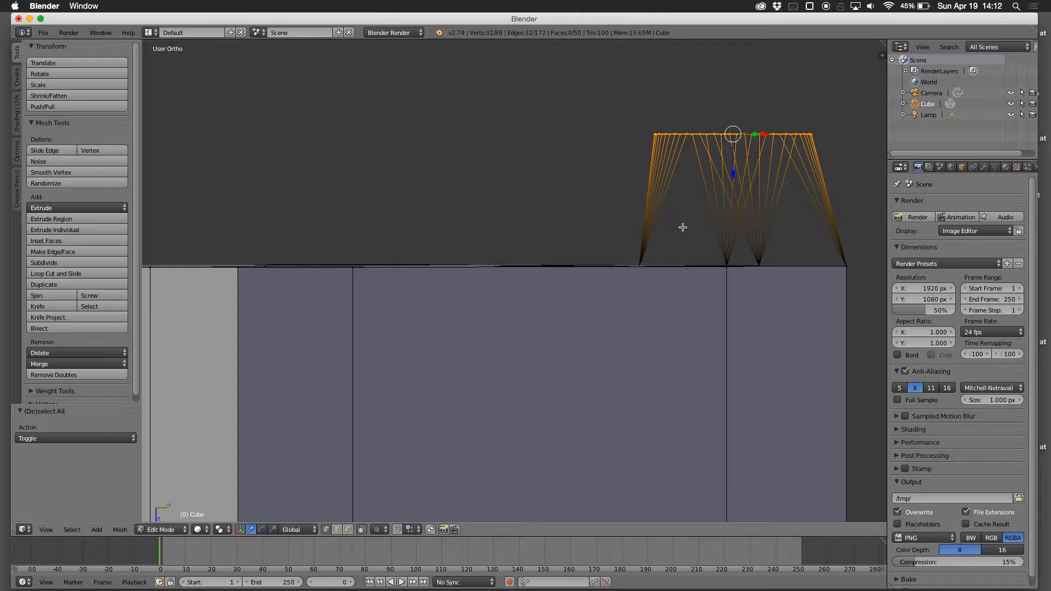
# Step: Move the selected ring about 0.042 along the X axis and scale it to about 0.633 to taper the leg
pyautogui.moveTo(683, 227); pyautogui.dragTo(639, 249, button='middle')
pyautogui.press('g')
pyautogui.press('x')
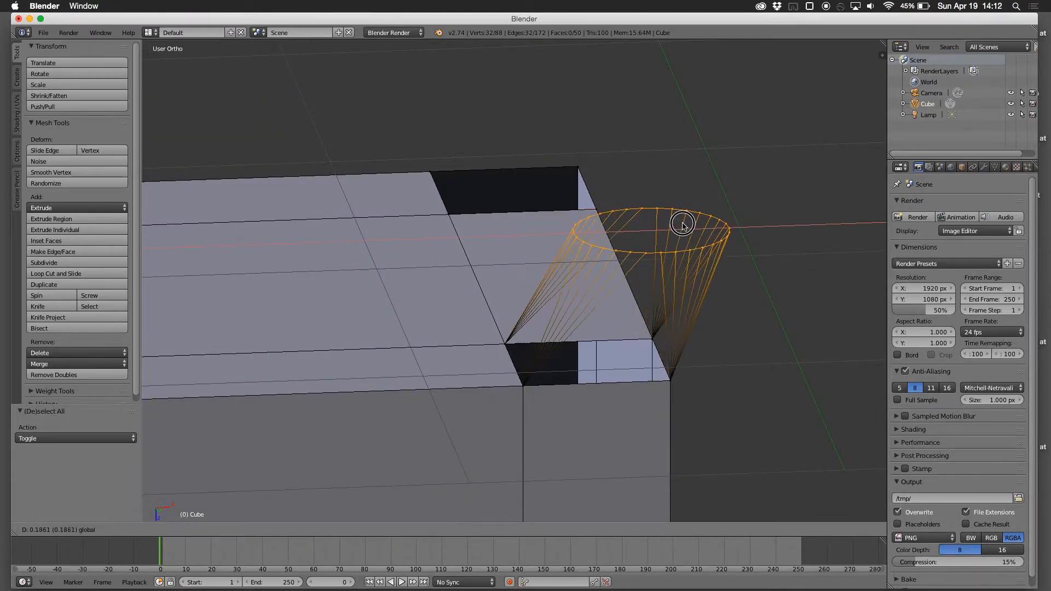
pyautogui.click(629, 236)
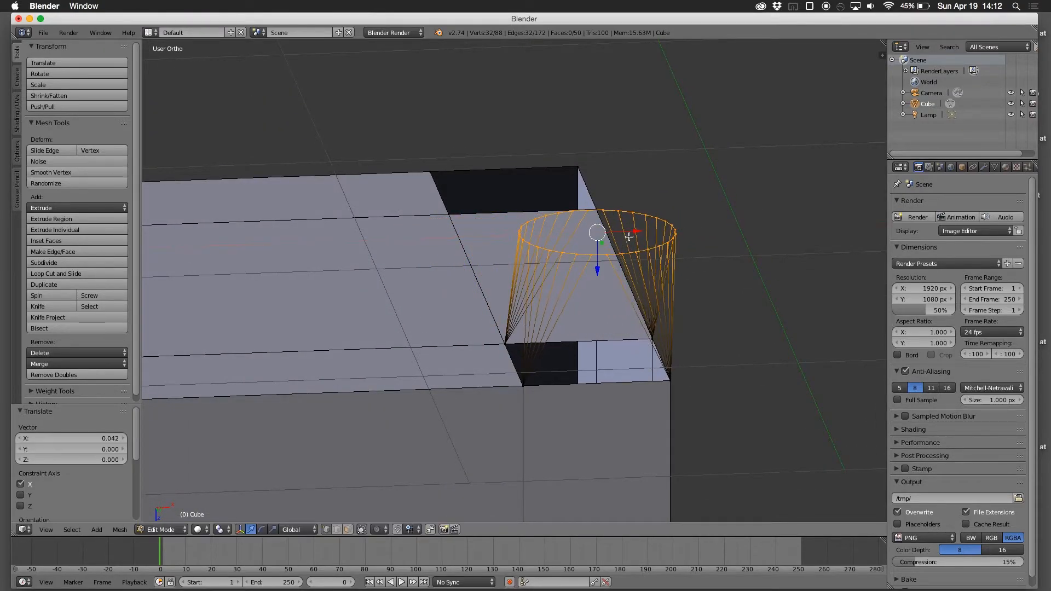
pyautogui.click(56, 86)
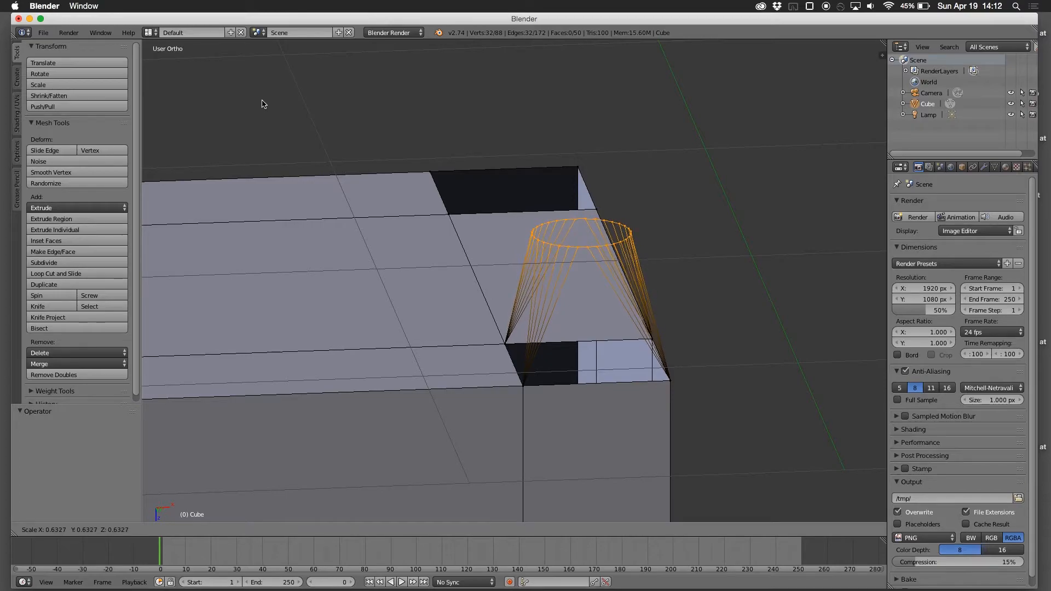
pyautogui.click(263, 101)
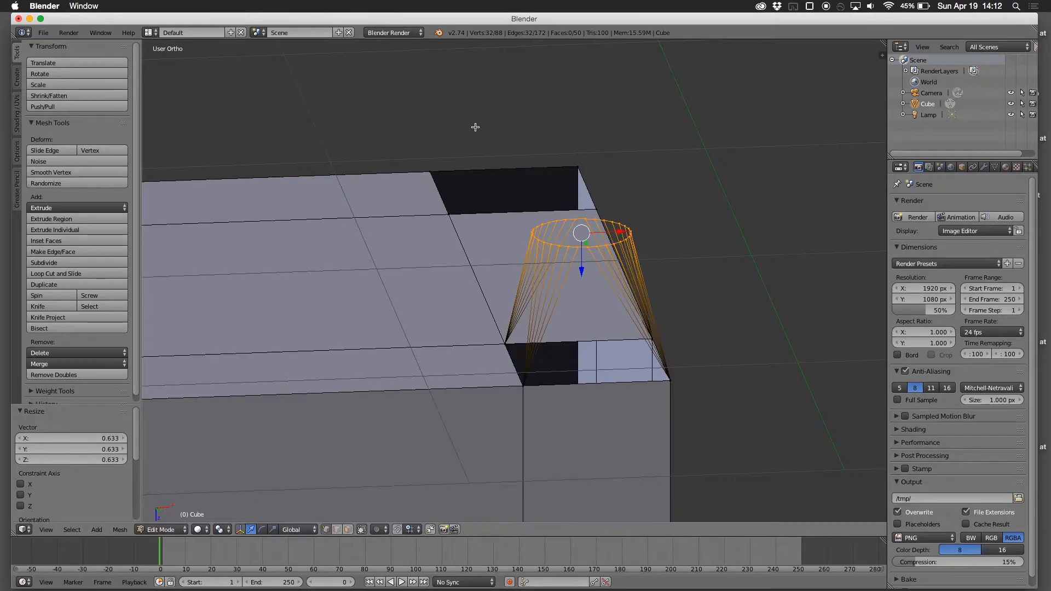
# Step: Fill the selected ring with a face to cap the end of the leg
pyautogui.press('KP_1')
pyautogui.moveTo(464, 103); pyautogui.dragTo(508, 128, button='middle')
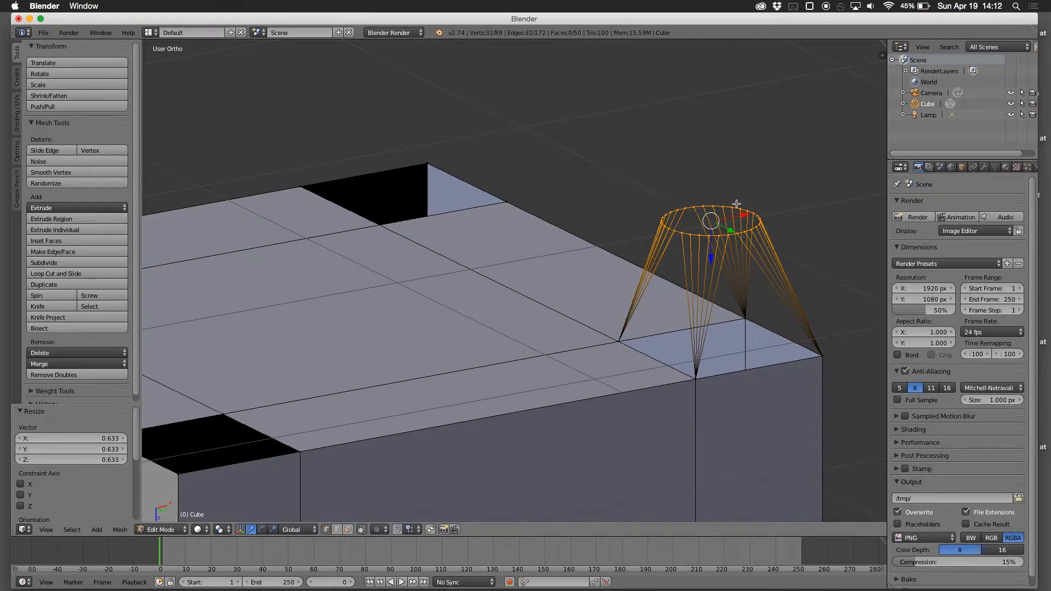
pyautogui.press('f')
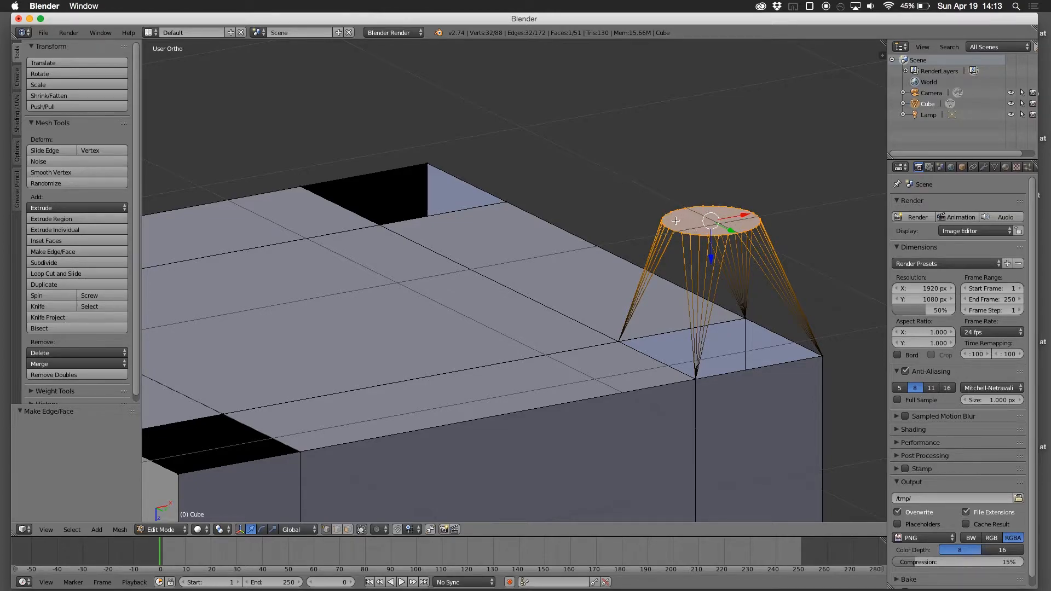
# Step: Add the four corner vertices of the leg's base to the selection and fill the leg's sides with faces
pyautogui.moveTo(788, 236)
pyautogui.mouseDown(button='middle')
pyautogui.moveTo(777, 211)
pyautogui.moveTo(721, 206)
pyautogui.moveTo(706, 238)
pyautogui.moveTo(797, 220)
pyautogui.mouseUp(button='middle')
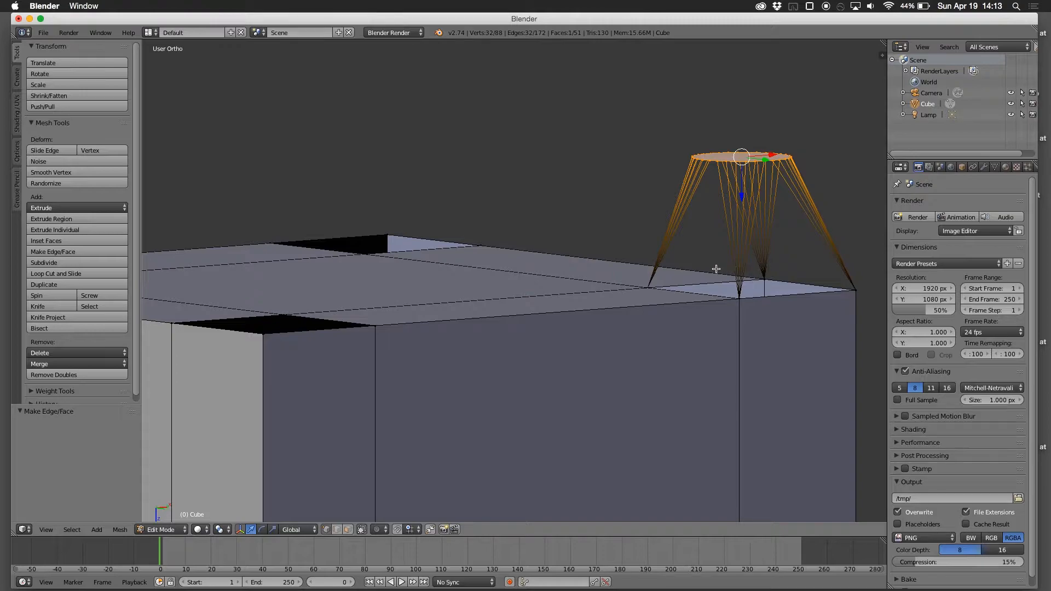
pyautogui.moveTo(649, 288); pyautogui.dragTo(636, 314, button='middle')
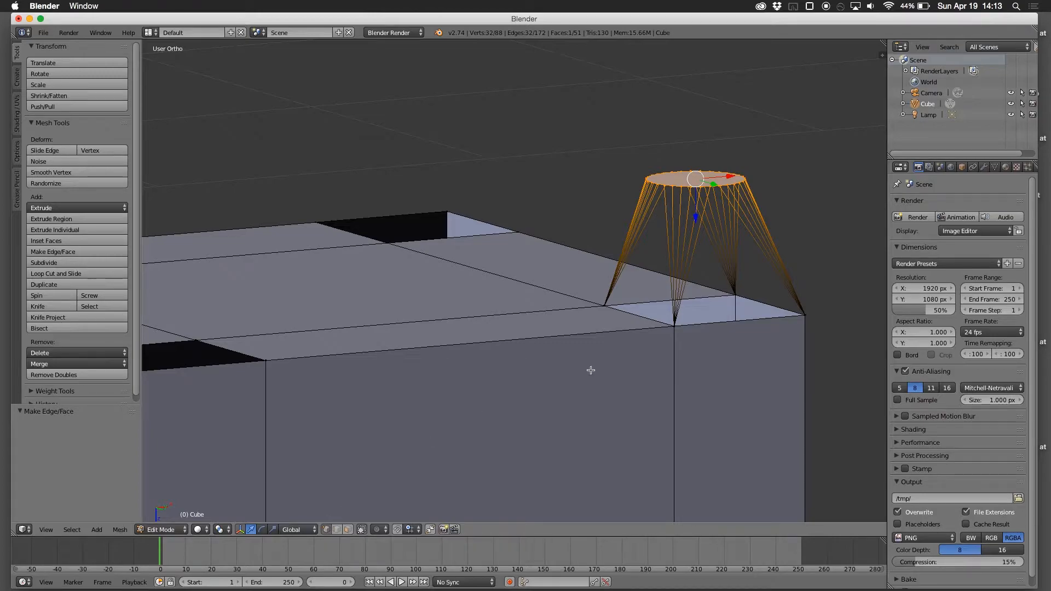
pyautogui.keyDown('shift'); pyautogui.rightClick(604, 306); pyautogui.keyUp('shift')
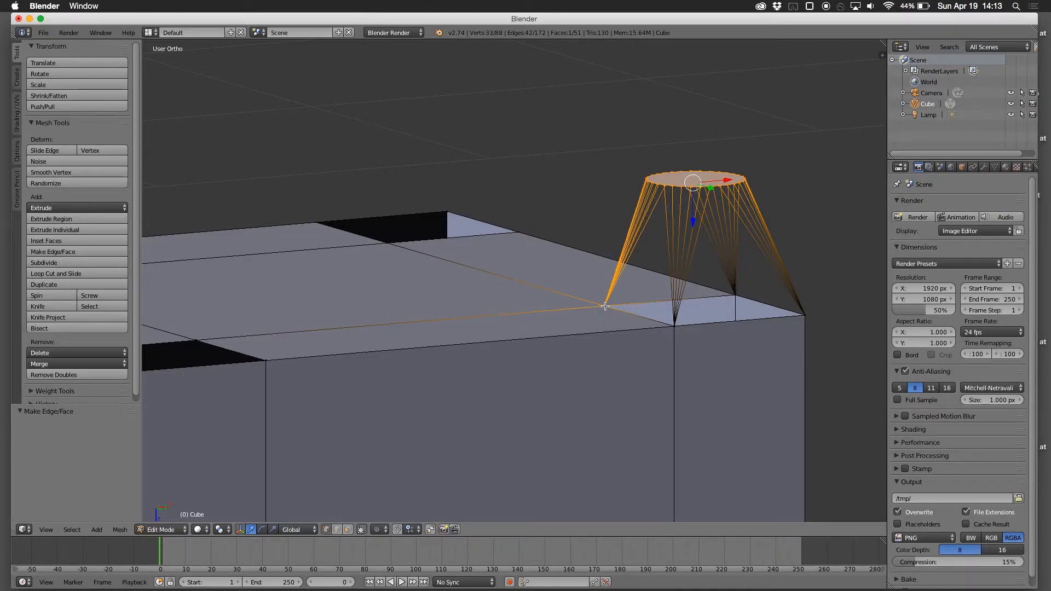
pyautogui.keyDown('shift'); pyautogui.rightClick(673, 327); pyautogui.keyUp('shift')
pyautogui.keyDown('shift'); pyautogui.rightClick(804, 316); pyautogui.keyUp('shift')
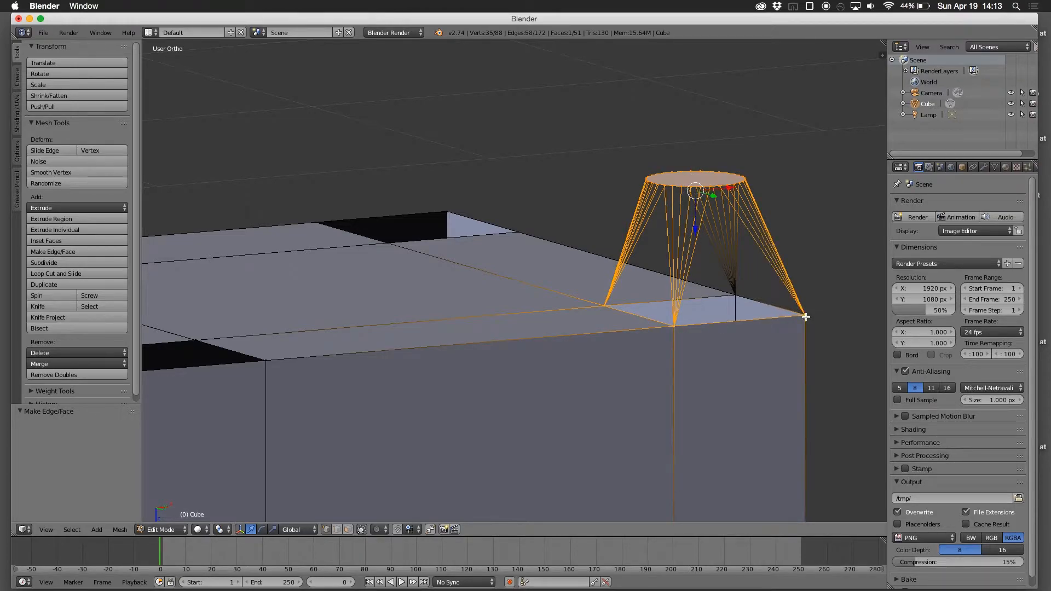
pyautogui.keyDown('shift'); pyautogui.rightClick(736, 294); pyautogui.keyUp('shift')
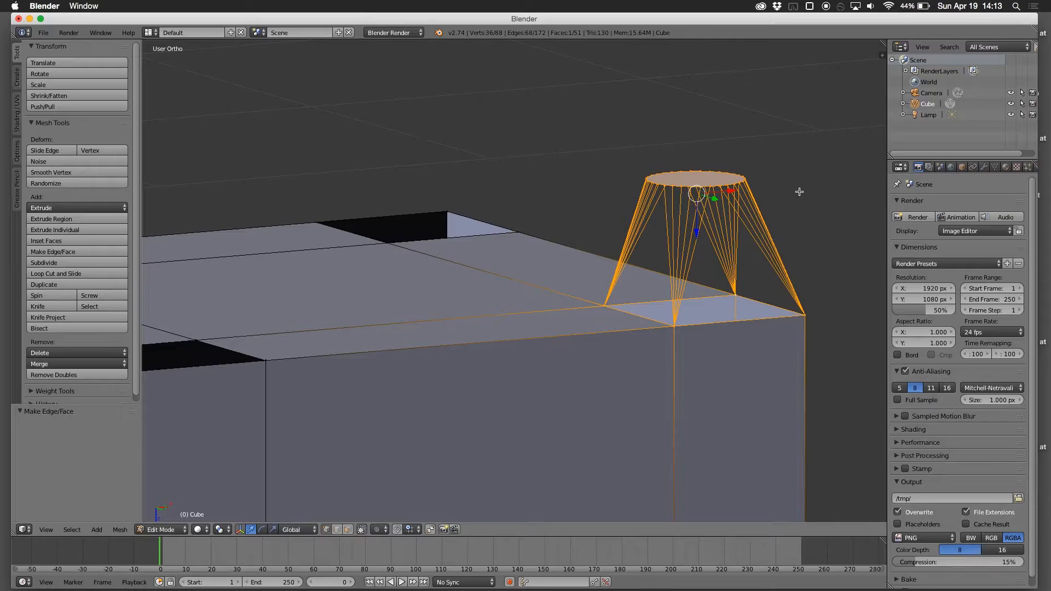
pyautogui.press('f')
pyautogui.moveTo(799, 192)
pyautogui.mouseDown(button='middle')
pyautogui.moveTo(790, 175)
pyautogui.moveTo(734, 181)
pyautogui.moveTo(746, 213)
pyautogui.moveTo(798, 197)
pyautogui.moveTo(809, 207)
pyautogui.mouseUp(button='middle')
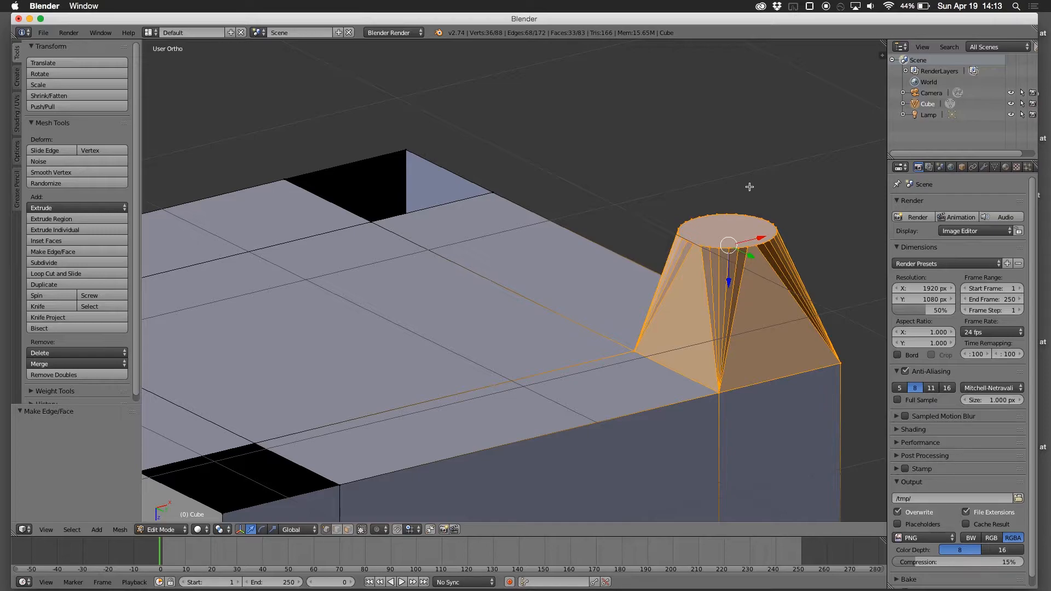
# Step: Deselect everything, switch to face selection and pick the leg's narrow triangular side faces one after another
pyautogui.press('a')
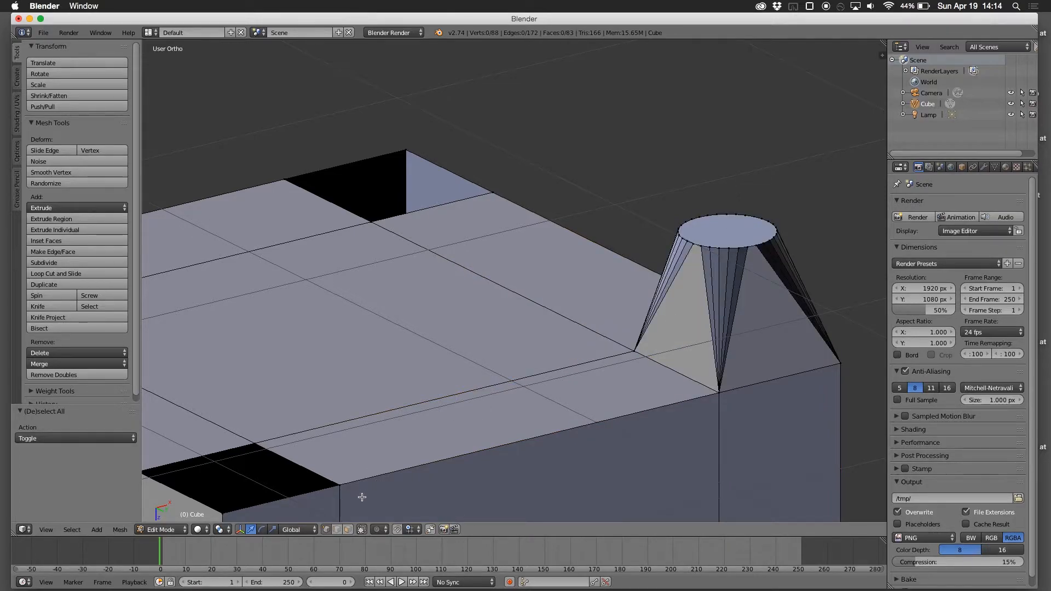
pyautogui.click(348, 529)
pyautogui.rightClick(706, 273)
pyautogui.rightClick(711, 269)
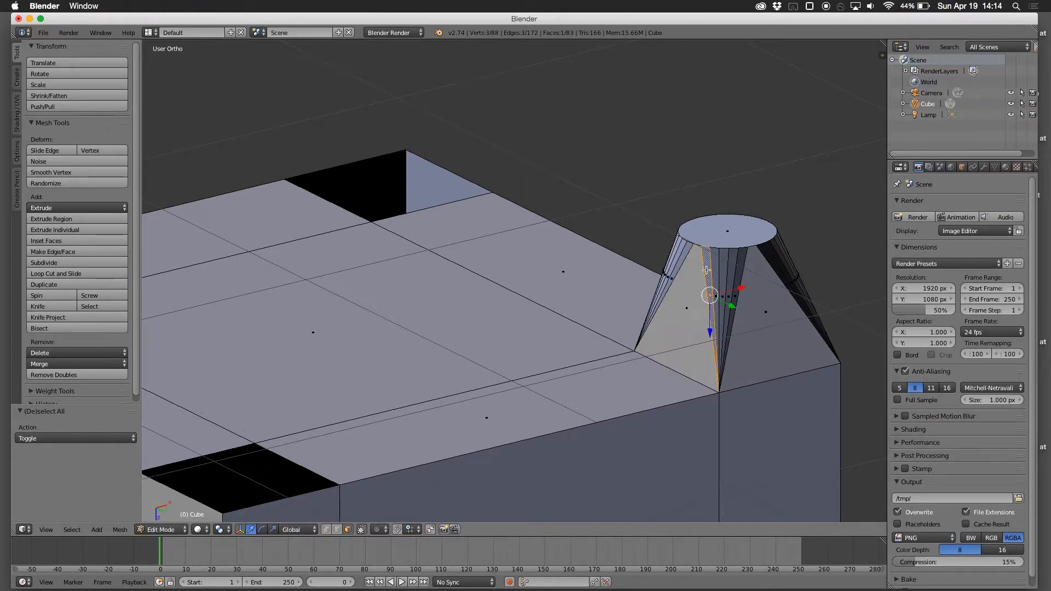
pyautogui.rightClick(713, 267)
pyautogui.rightClick(722, 265)
pyautogui.rightClick(732, 263)
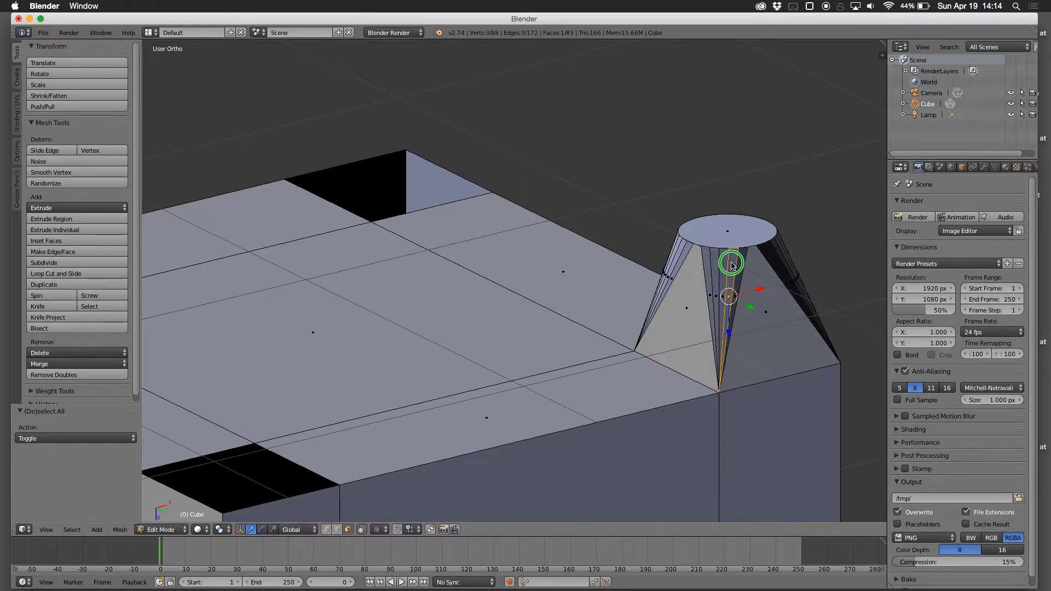
pyautogui.moveTo(746, 288); pyautogui.dragTo(319, 342, button='middle')
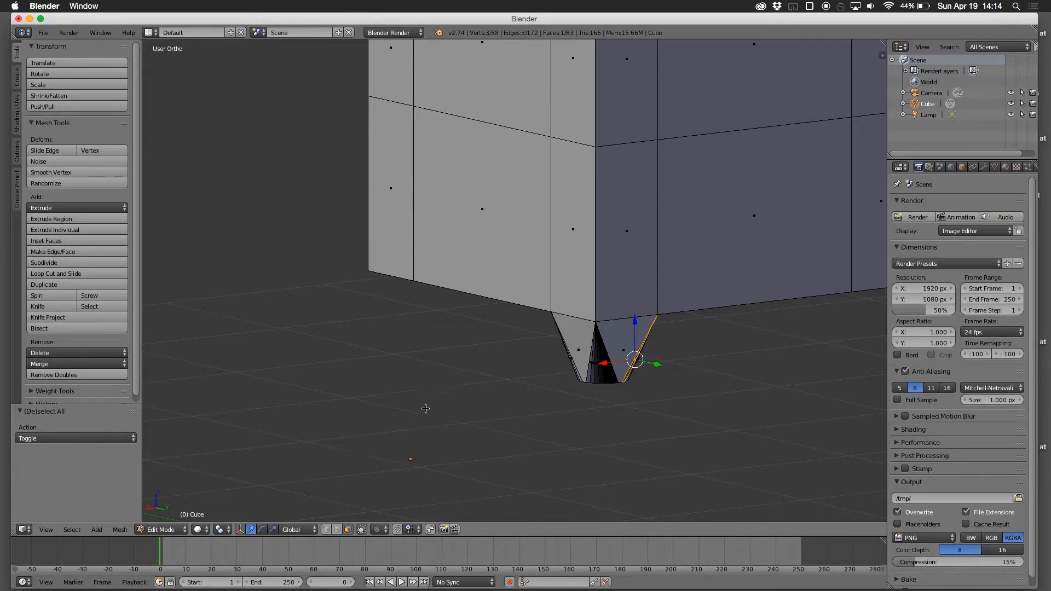
pyautogui.moveTo(432, 401); pyautogui.dragTo(584, 495, button='middle')
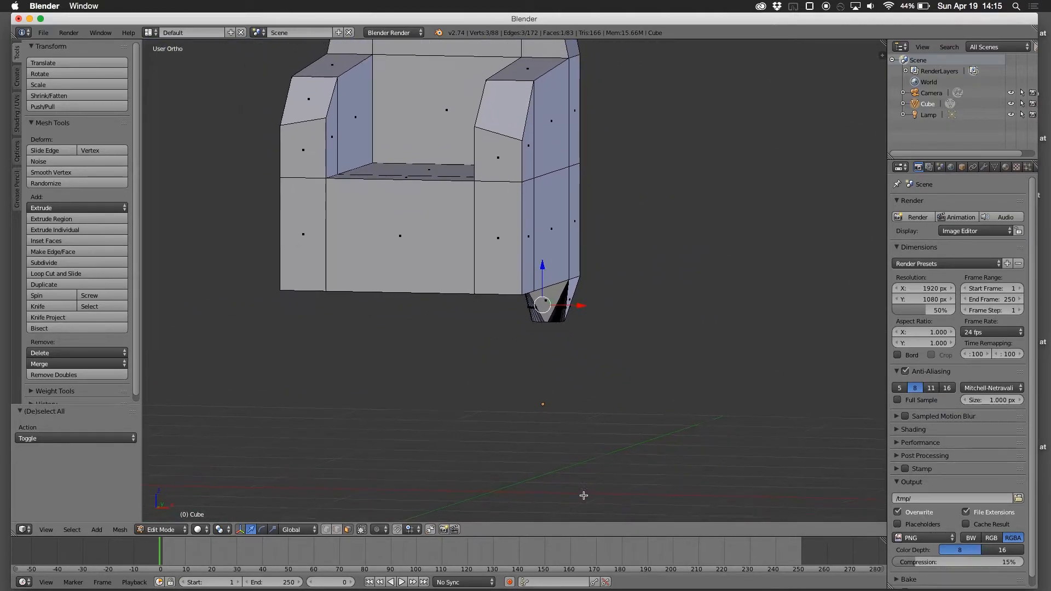
pyautogui.scroll(-2, 584, 495)
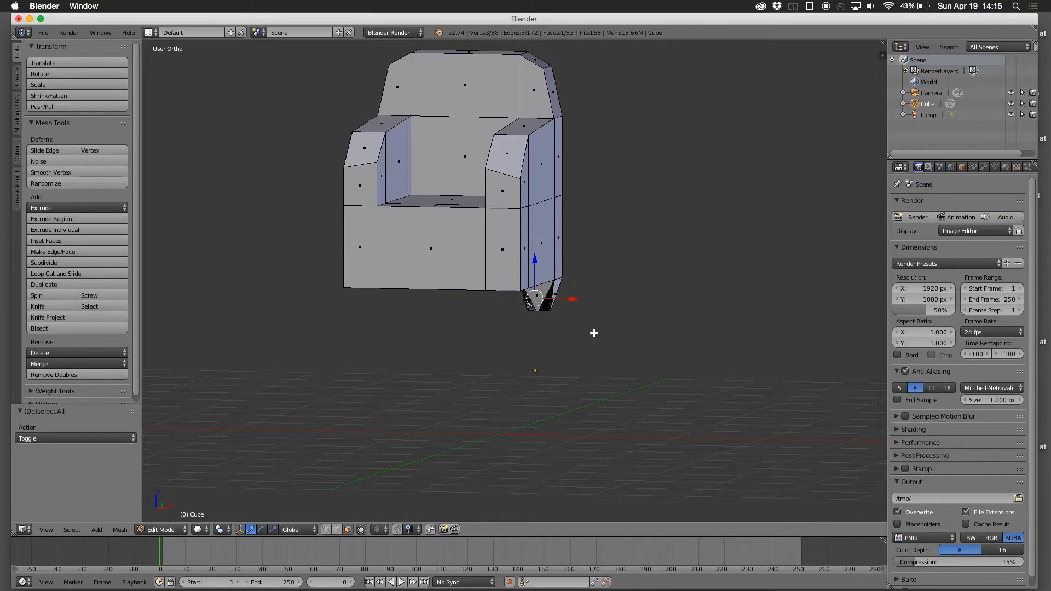
pyautogui.moveTo(593, 332); pyautogui.dragTo(534, 303, button='middle')
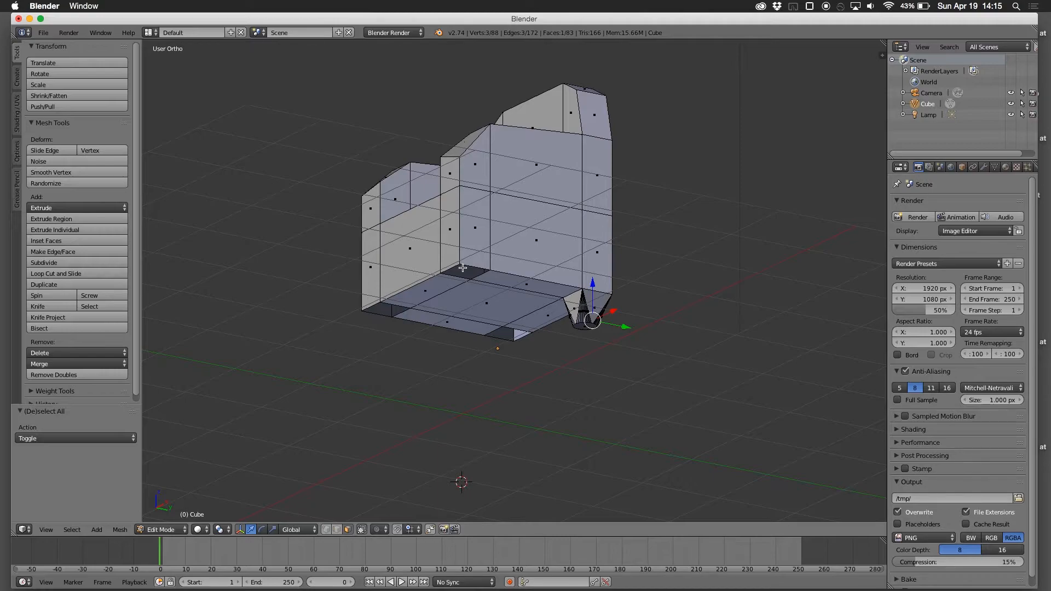
# Step: Inspect the armchair from several sides, checking the finished leg and the remaining open corners of the underside
pyautogui.scroll(-6, 676, 283)
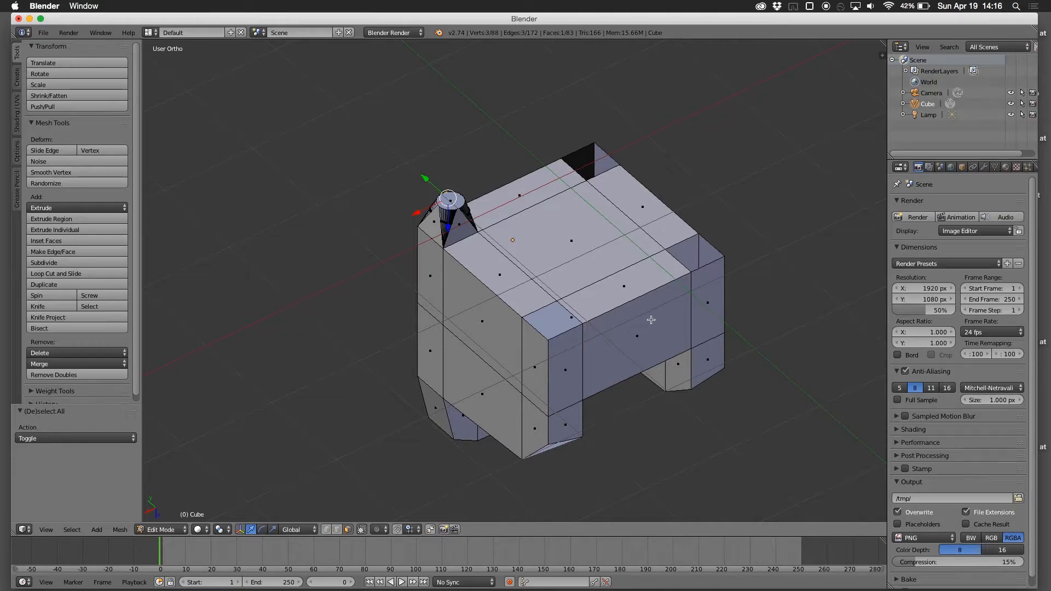
pyautogui.moveTo(640, 341); pyautogui.dragTo(538, 256, button='middle')
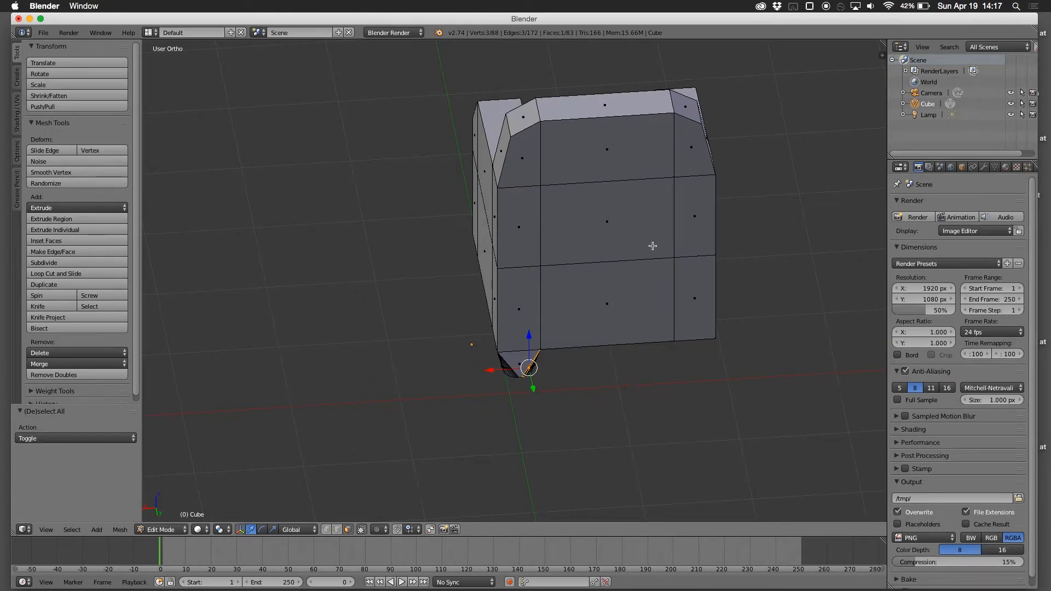
pyautogui.moveTo(652, 246); pyautogui.dragTo(795, 235, button='middle')
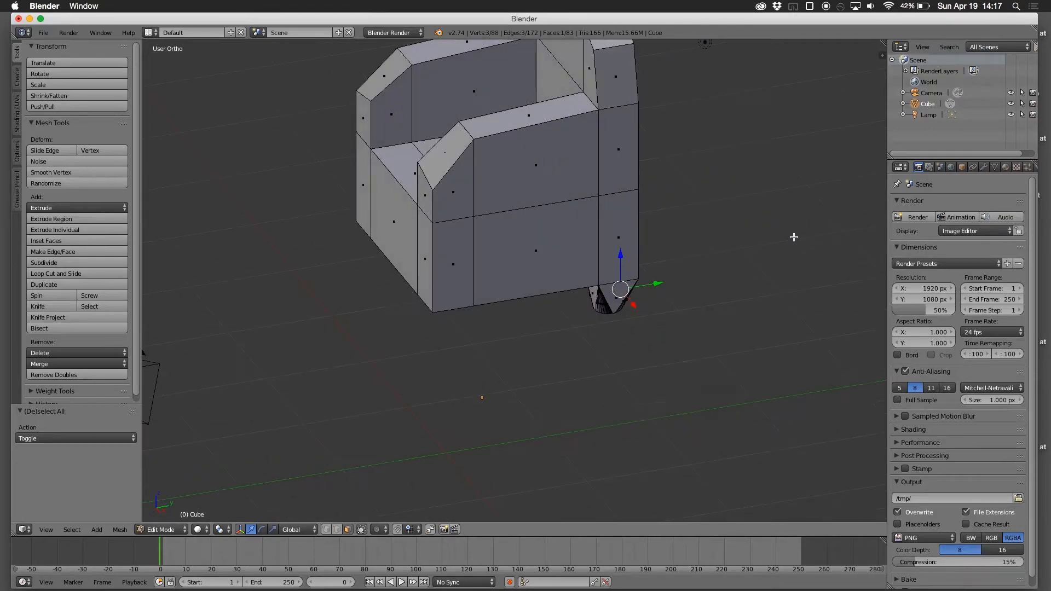
pyautogui.moveTo(511, 272); pyautogui.dragTo(501, 61, button='middle')
pyautogui.moveTo(429, 262); pyautogui.dragTo(615, 206, button='middle')
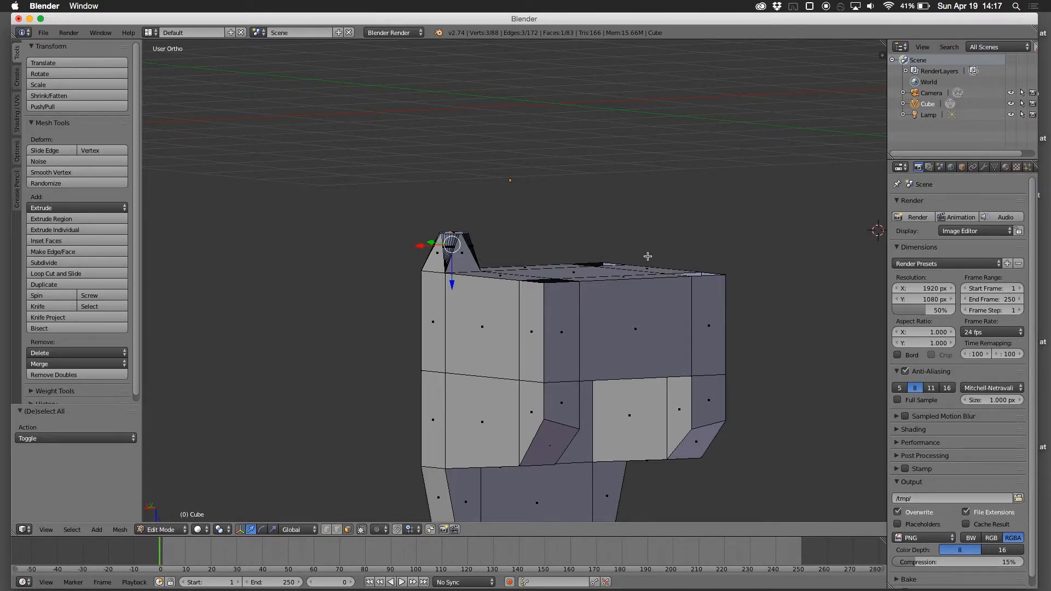
pyautogui.moveTo(631, 279); pyautogui.dragTo(604, 331, button='middle')
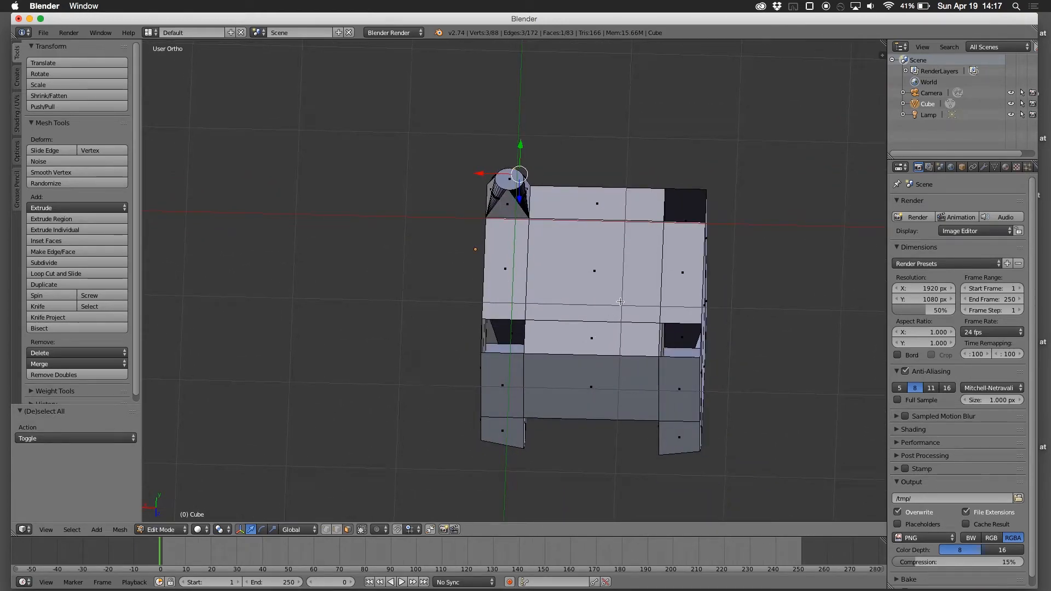
pyautogui.moveTo(631, 283); pyautogui.dragTo(623, 220, button='middle')
pyautogui.scroll(4, 633, 275)
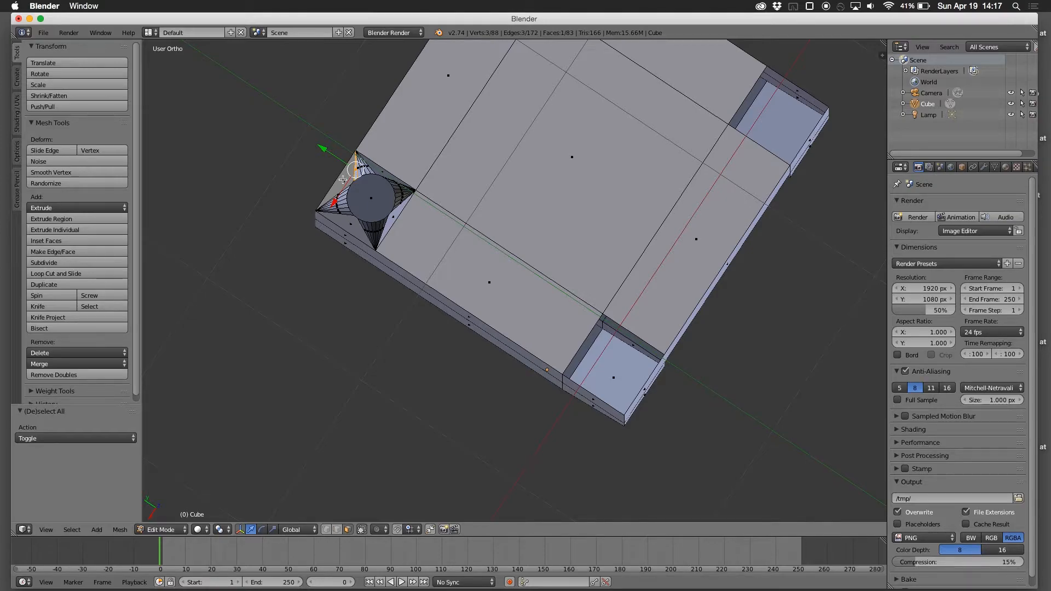
# Step: Circle-select all faces of the finished leg, leaving the adjoining underside face out of the selection
pyautogui.moveTo(342, 179); pyautogui.dragTo(386, 168, button='middle')
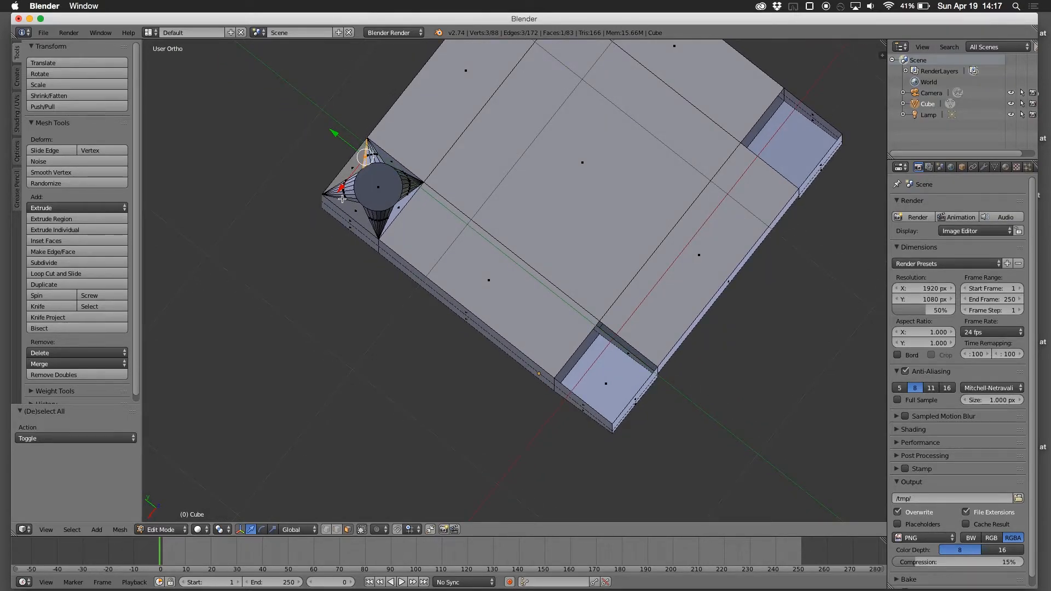
pyautogui.press('c')
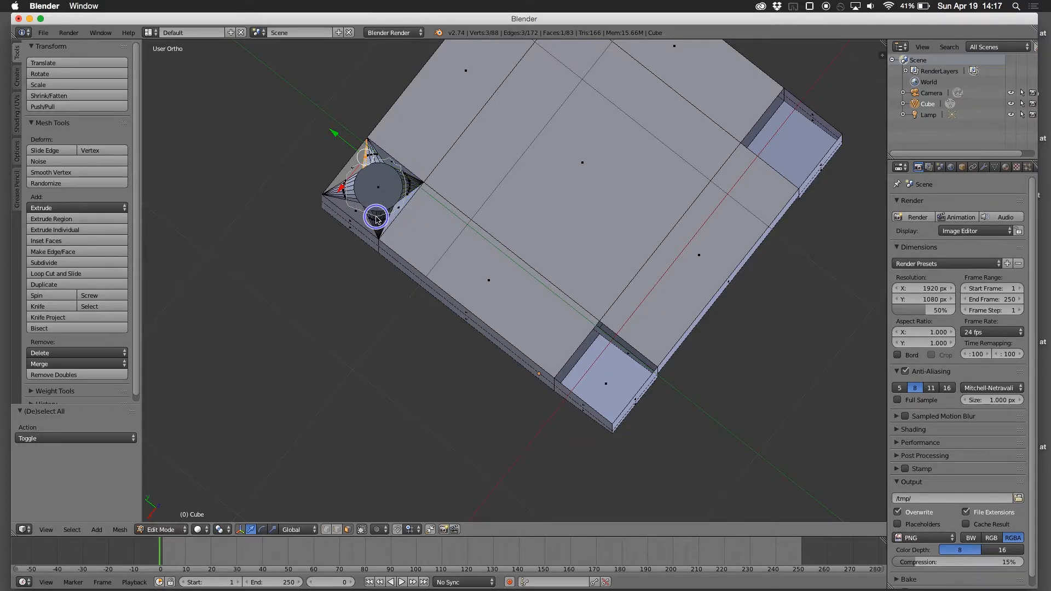
pyautogui.keyDown('ctrl'); pyautogui.moveTo(377, 217); pyautogui.dragTo(369, 217); pyautogui.keyUp('ctrl')
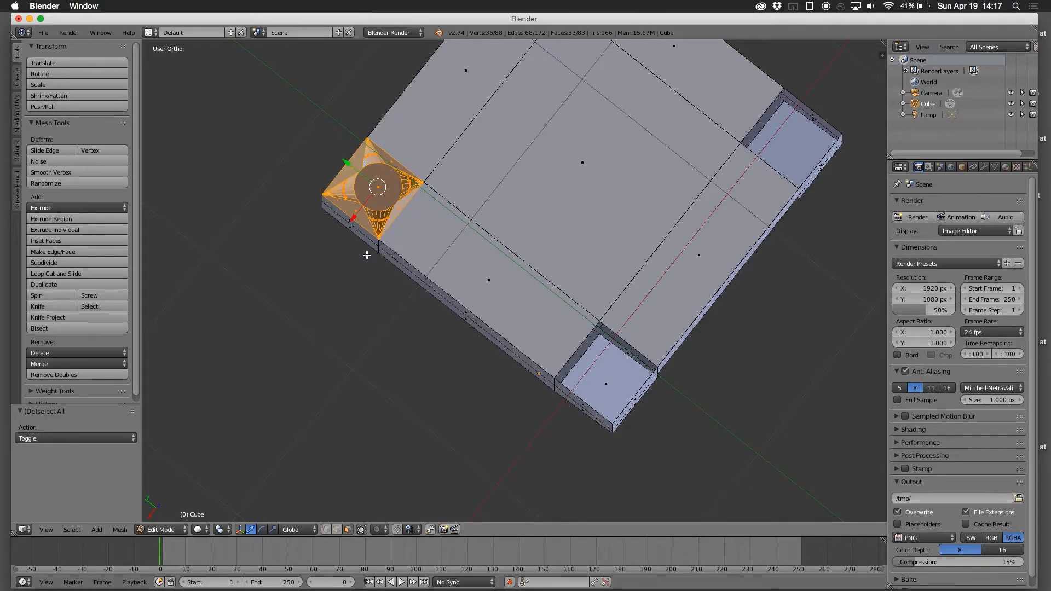
pyautogui.keyDown('shift'); pyautogui.rightClick(414, 235); pyautogui.keyUp('shift')
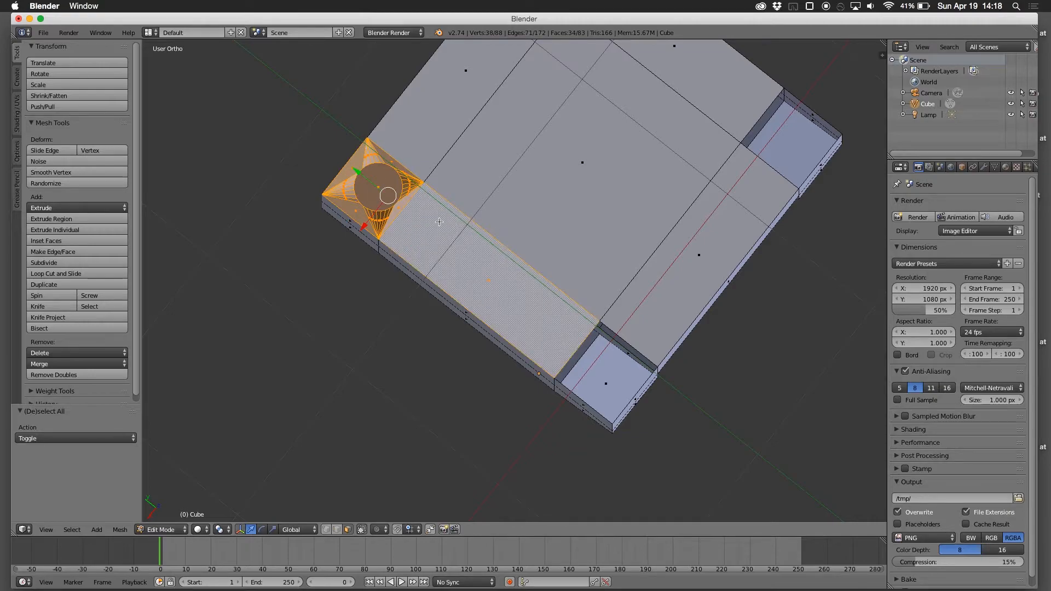
pyautogui.keyDown('shift'); pyautogui.rightClick(439, 221); pyautogui.keyUp('shift')
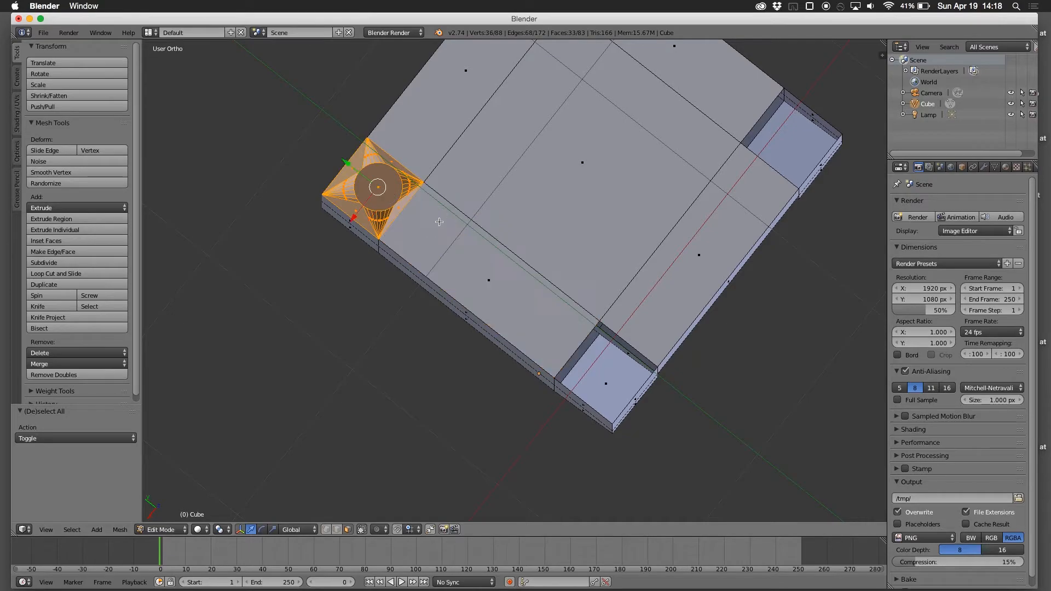
# Step: Duplicate the selected leg and place the copy over the neighbouring open corner, offset about 0.265 in X, -1.545 in Y and -0.149 in Z
pyautogui.moveTo(429, 259); pyautogui.dragTo(497, 168, button='middle')
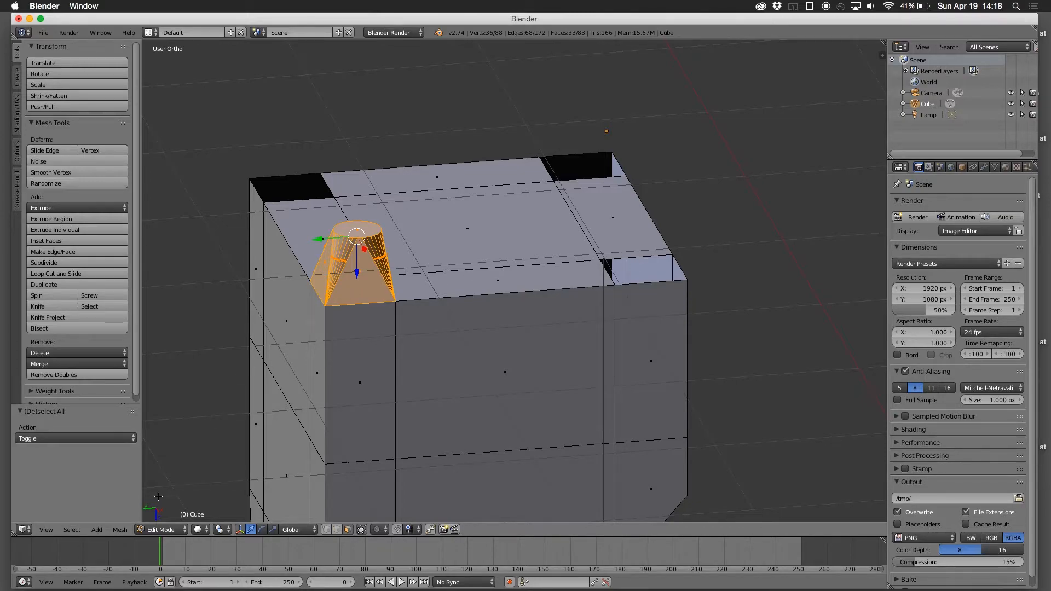
pyautogui.click(121, 530)
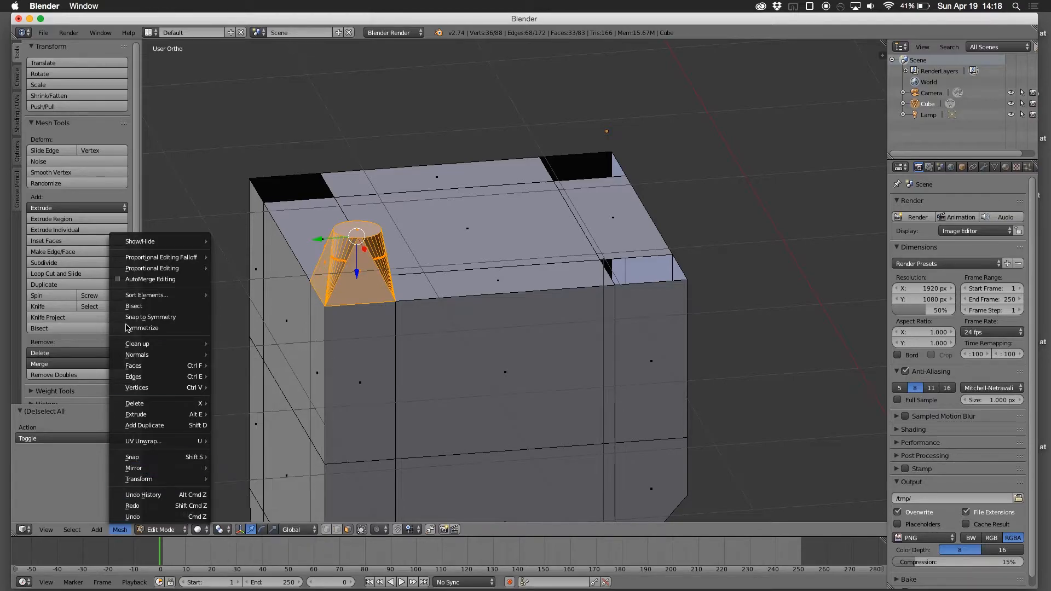
pyautogui.click(86, 123)
pyautogui.click(87, 125)
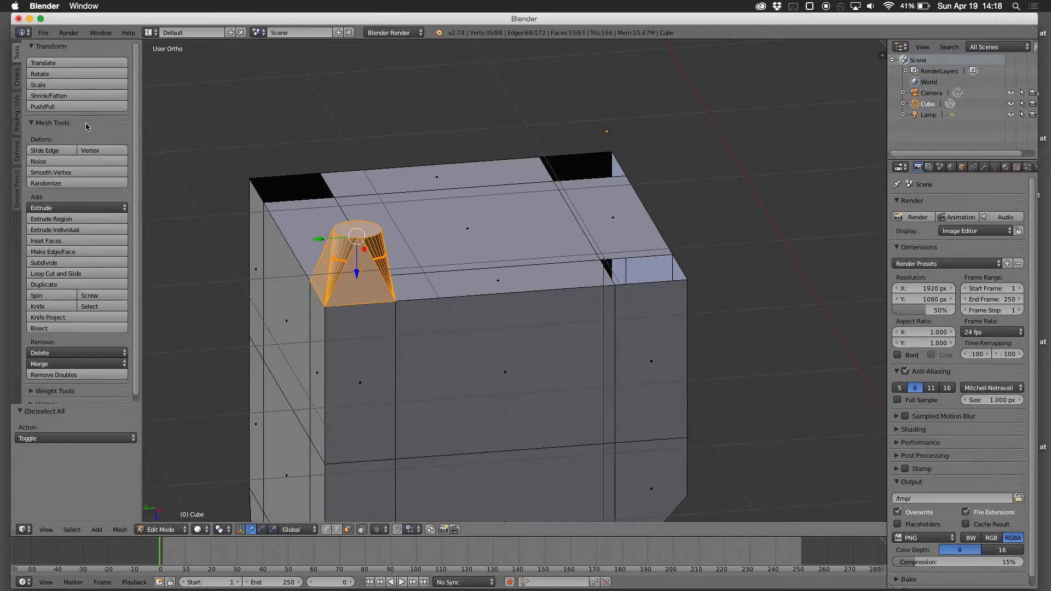
pyautogui.scroll(-1, 85, 152)
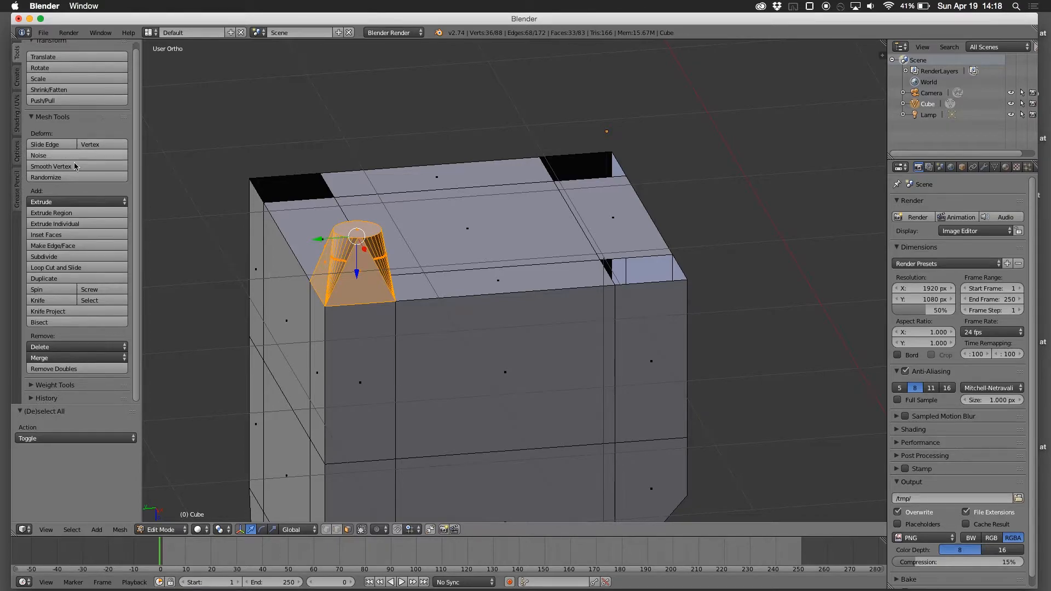
pyautogui.click(49, 279)
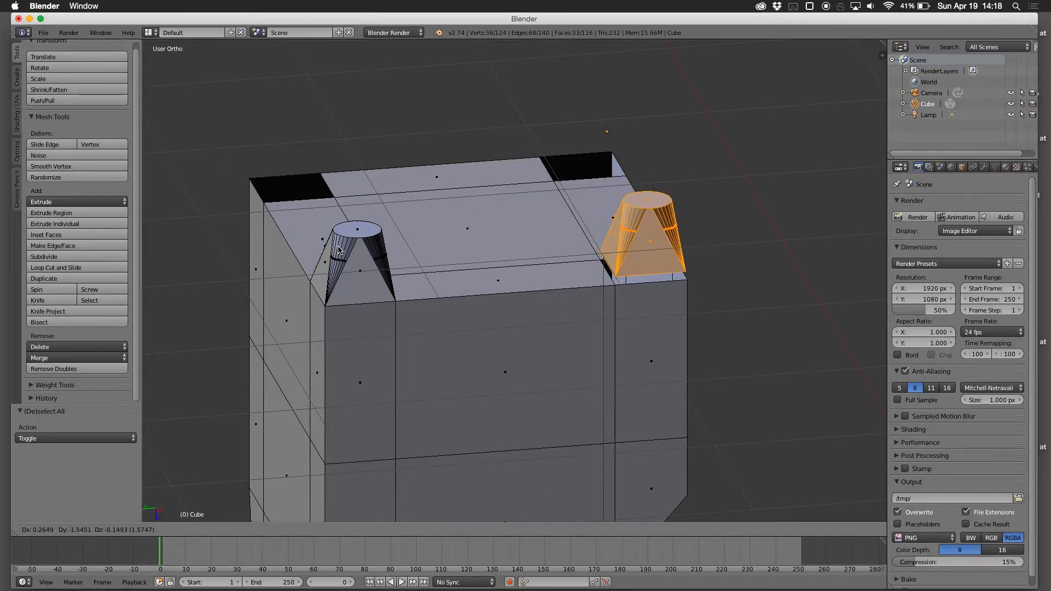
pyautogui.click(338, 250)
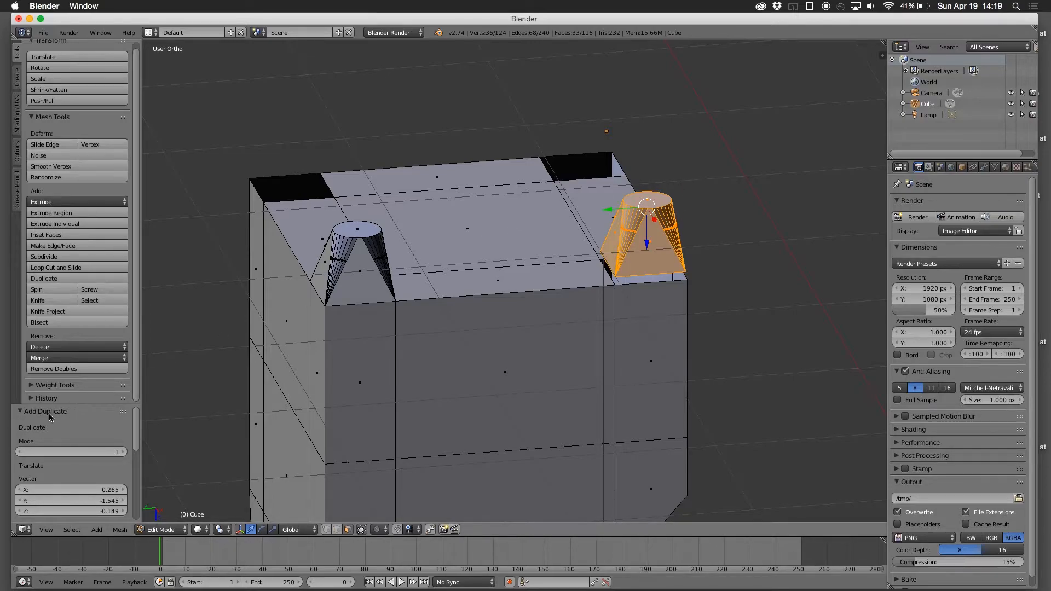
# Step: Set the duplicated leg's Y translation to -1.5
pyautogui.moveTo(136, 423); pyautogui.dragTo(135, 446)
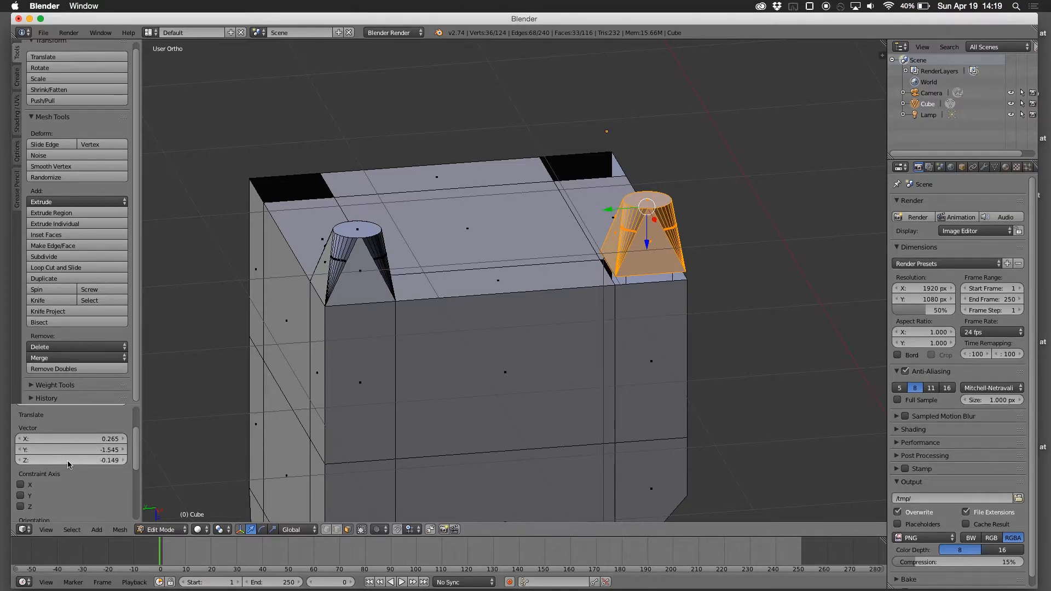
pyautogui.click(105, 460)
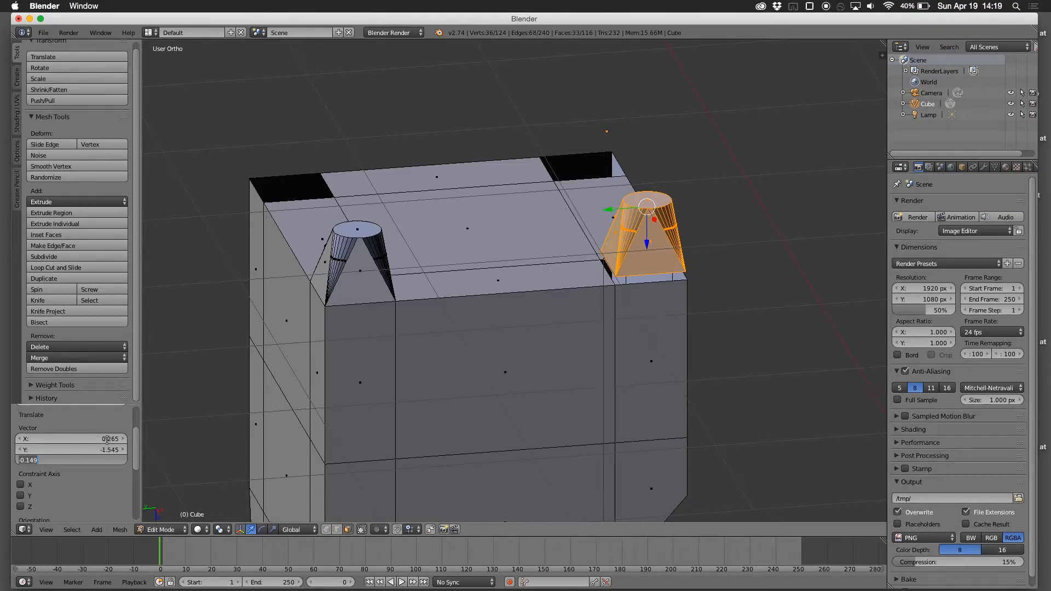
pyautogui.click(109, 448)
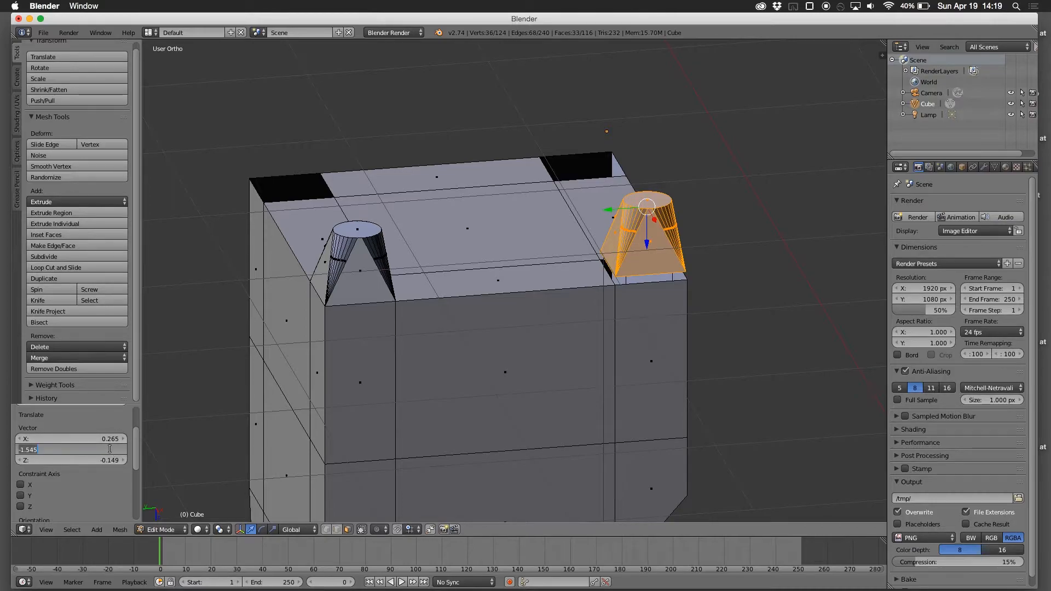
pyautogui.write('-1.5')
pyautogui.press('Return')
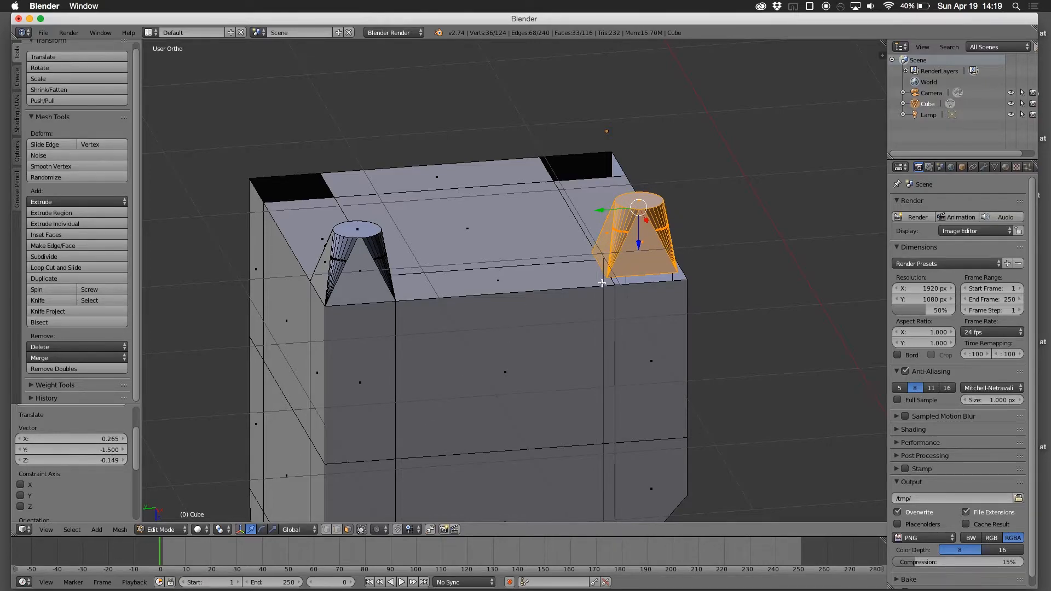
# Step: Adjust the duplicated leg's X translation to 0.37
pyautogui.click(124, 439)
pyautogui.click(124, 440)
pyautogui.click(123, 439)
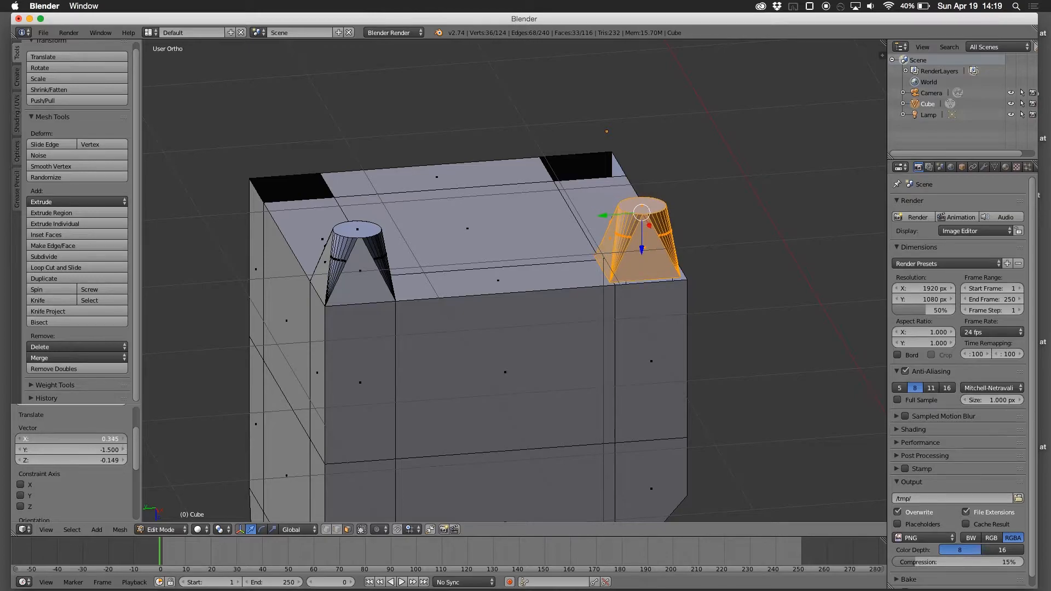
pyautogui.click(124, 440)
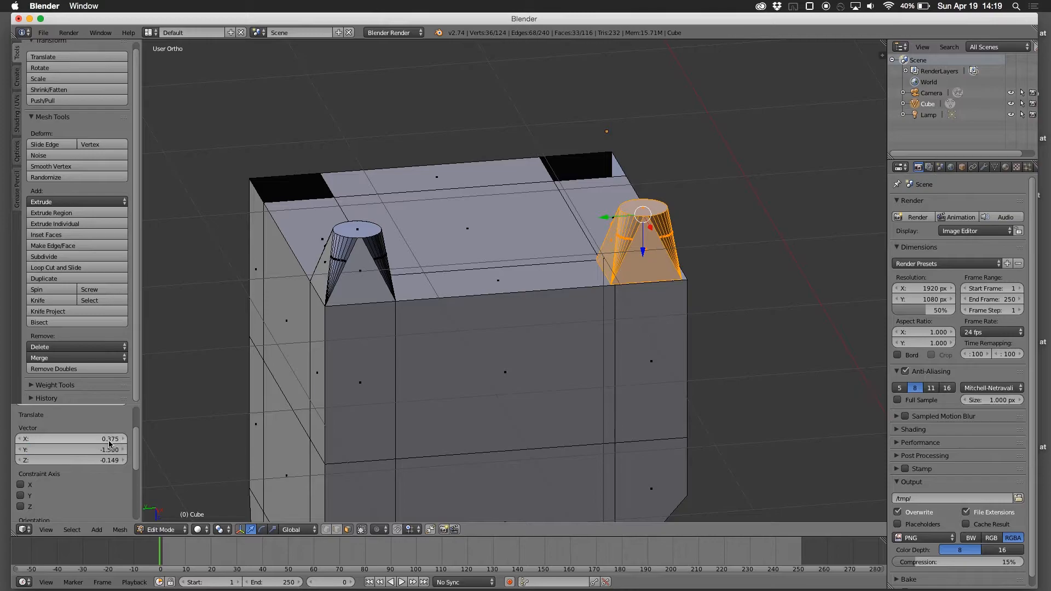
pyautogui.click(111, 439)
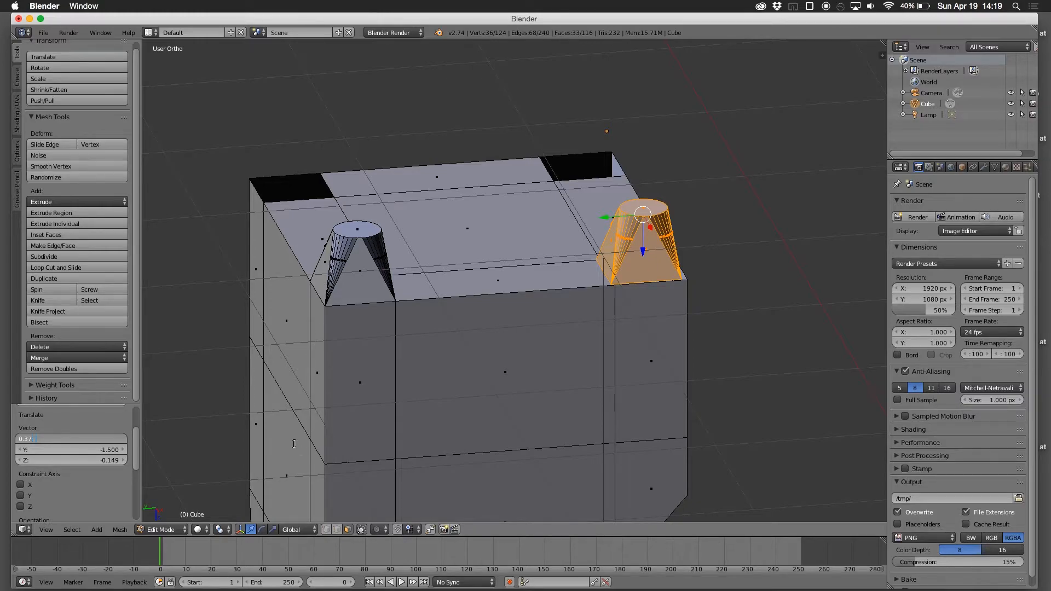
pyautogui.press('Return')
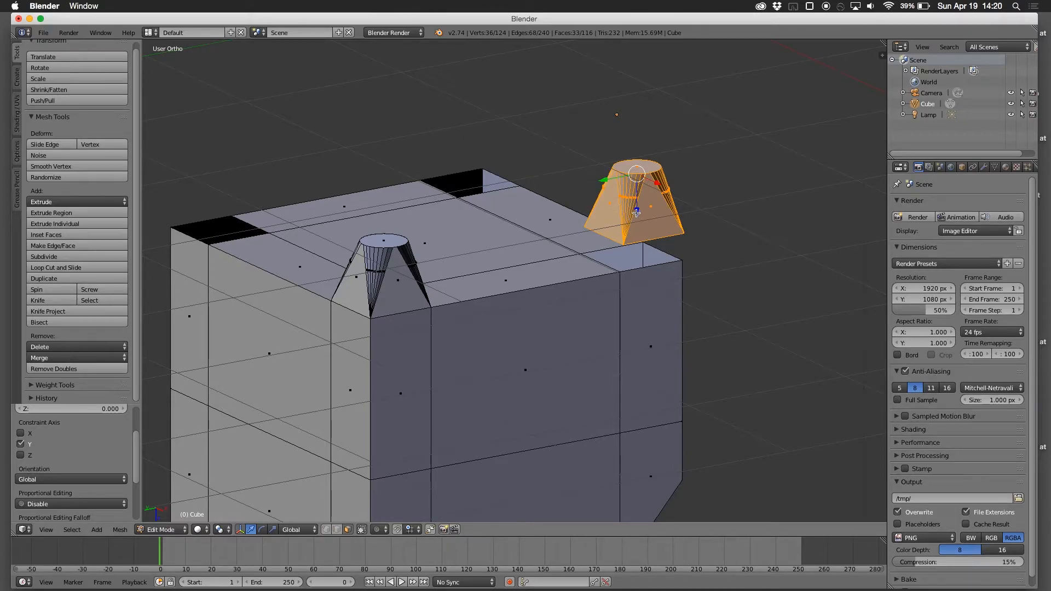
# Step: Move the duplicated leg about 0.093 along the Z axis, closer to the open corner of the underside
pyautogui.press('g')
pyautogui.press('z')
pyautogui.click(650, 200)
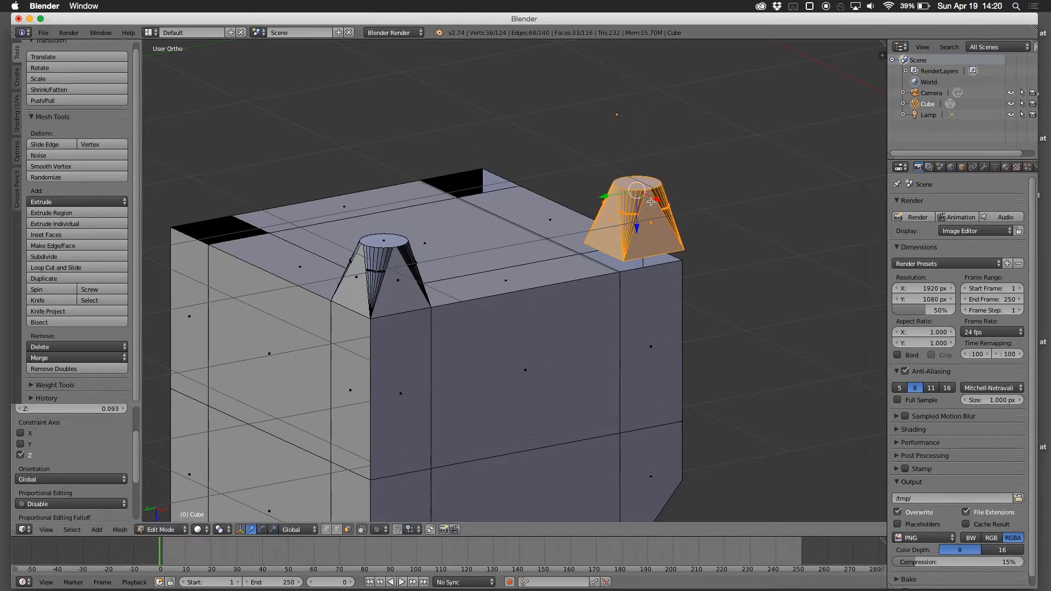
# Step: Shift the duplicated leg along the X axis to line its base up with the open corner
pyautogui.press('g')
pyautogui.press('x')
pyautogui.click(660, 204)
pyautogui.moveTo(663, 232); pyautogui.dragTo(680, 233, button='middle')
pyautogui.press('g')
pyautogui.press('x')
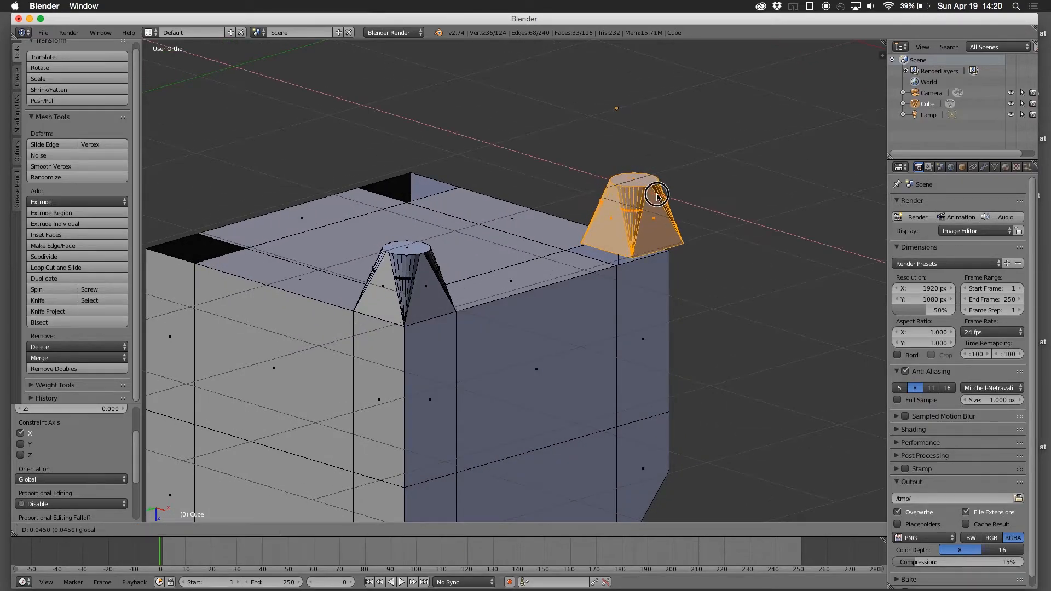
pyautogui.click(643, 190)
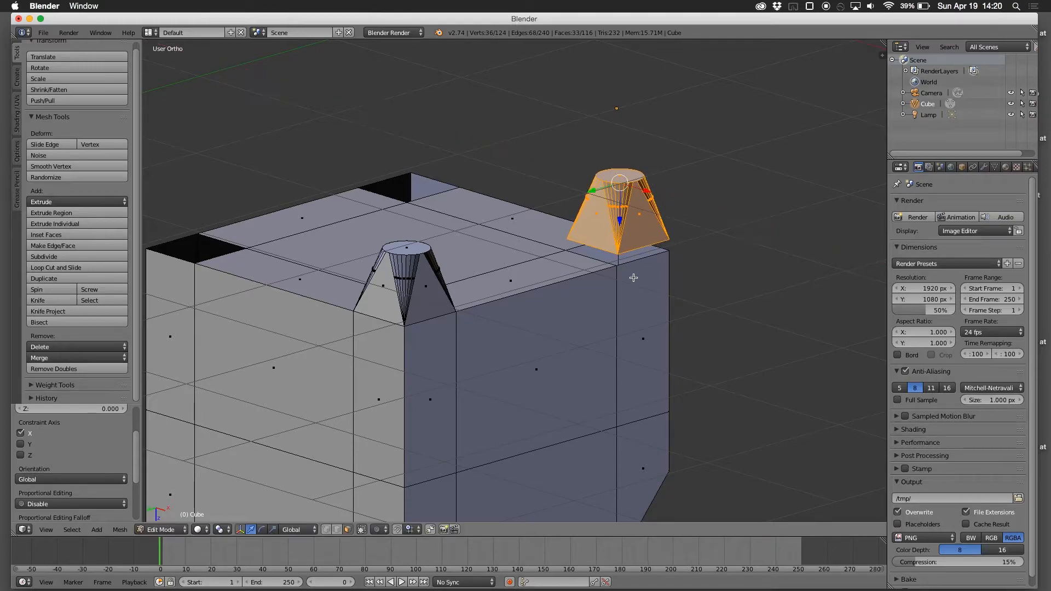
# Step: Clear the selection, switch to vertex selection, and select the duplicated leg's base corner vertex nearest the first leg
pyautogui.moveTo(644, 190); pyautogui.dragTo(589, 263, button='middle')
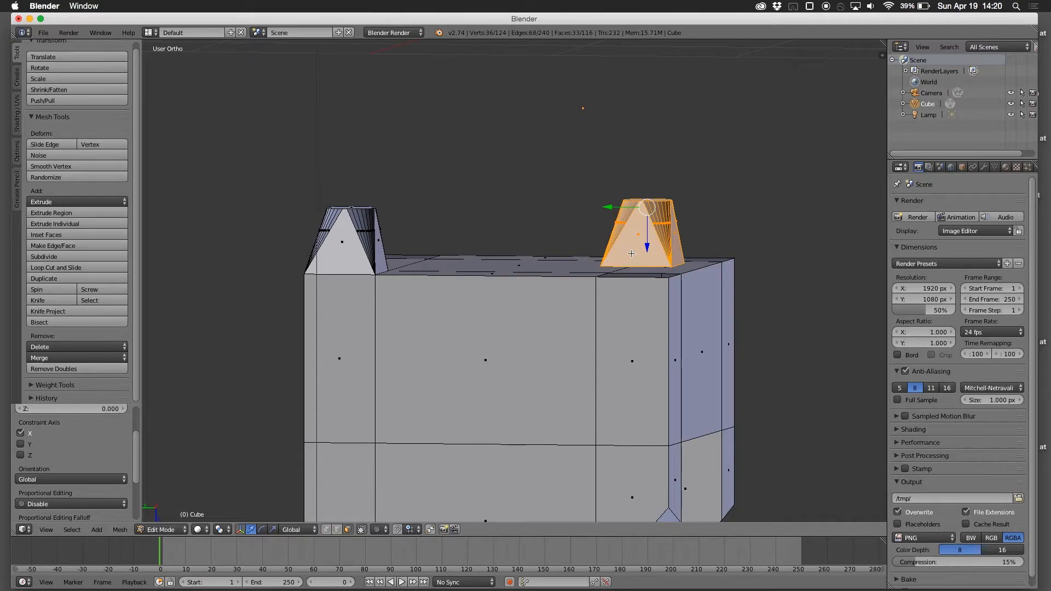
pyautogui.moveTo(634, 268); pyautogui.dragTo(512, 282, button='middle')
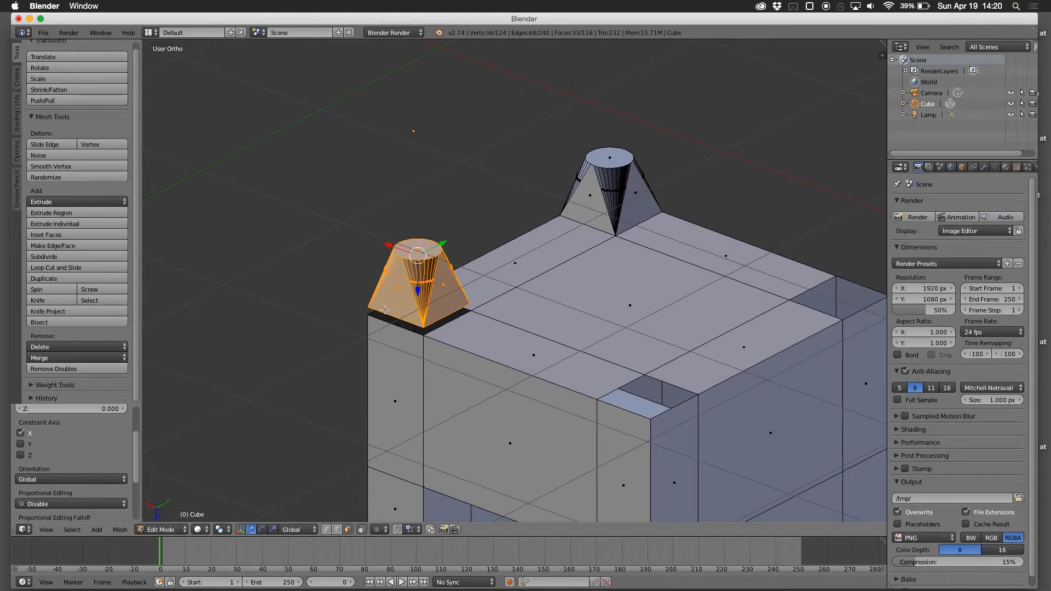
pyautogui.moveTo(384, 310); pyautogui.dragTo(544, 296, button='middle')
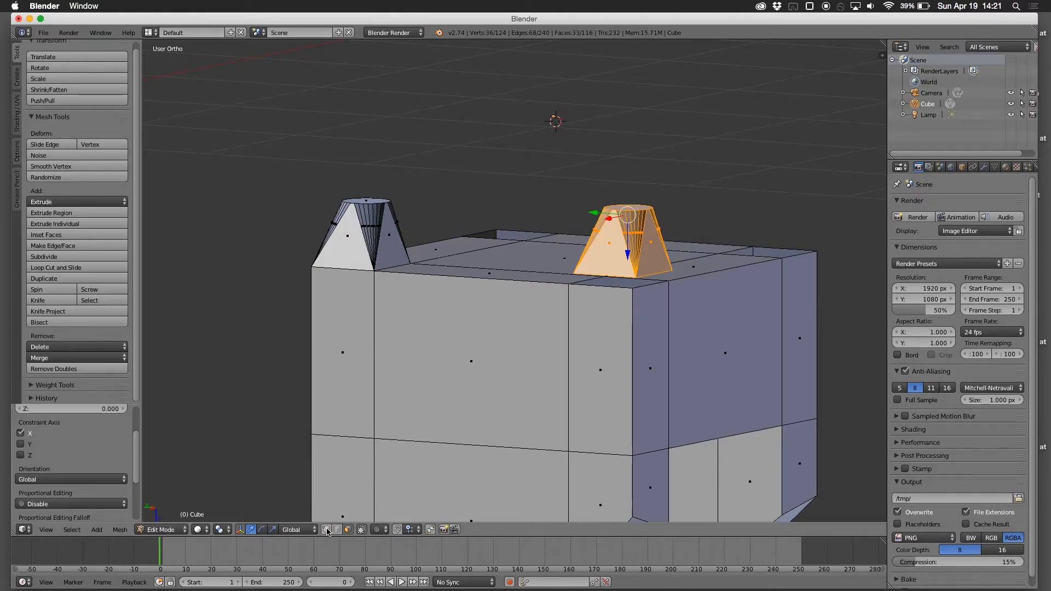
pyautogui.moveTo(658, 338); pyautogui.dragTo(572, 345, button='middle')
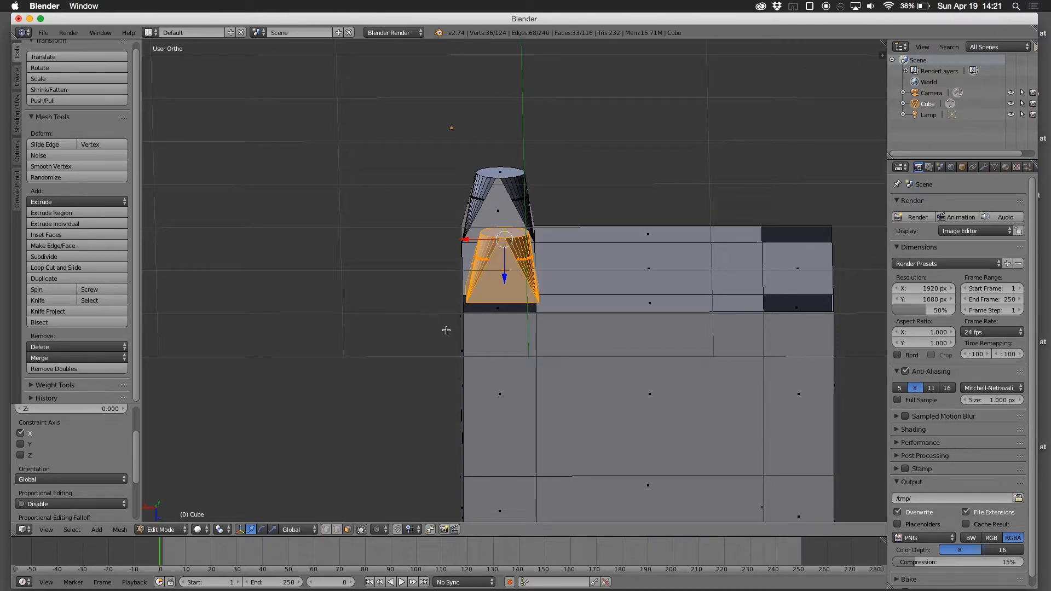
pyautogui.moveTo(450, 326); pyautogui.dragTo(496, 325, button='middle')
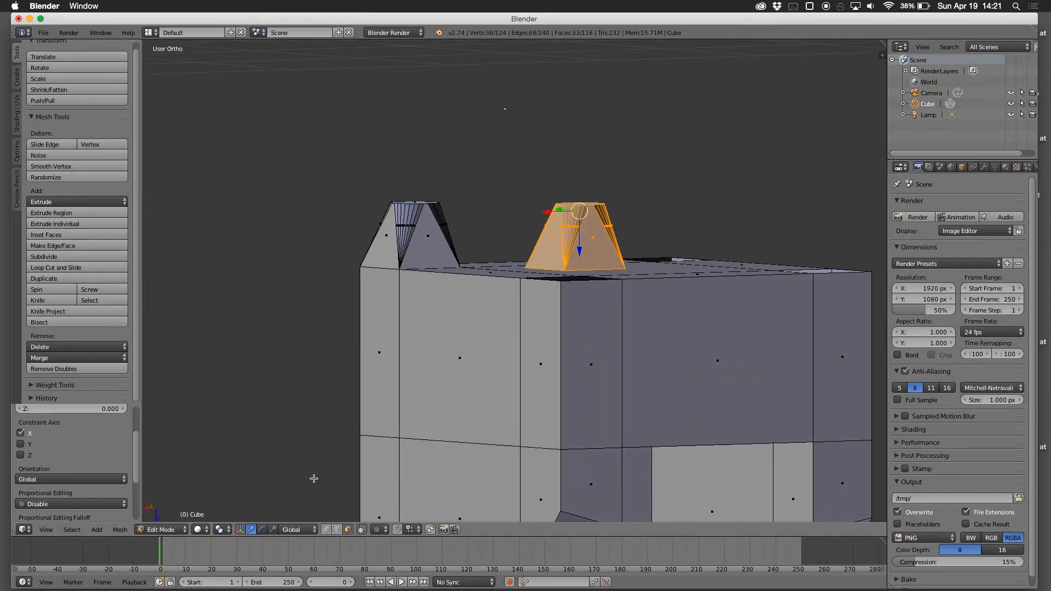
pyautogui.press('a')
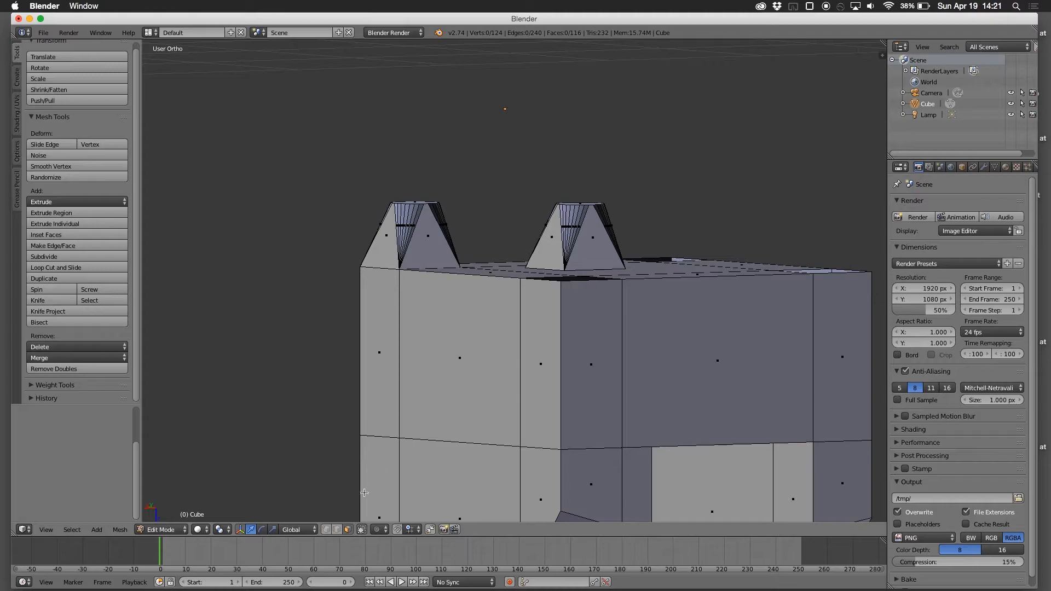
pyautogui.click(327, 530)
pyautogui.moveTo(525, 268); pyautogui.dragTo(608, 268, button='middle')
pyautogui.rightClick(606, 269)
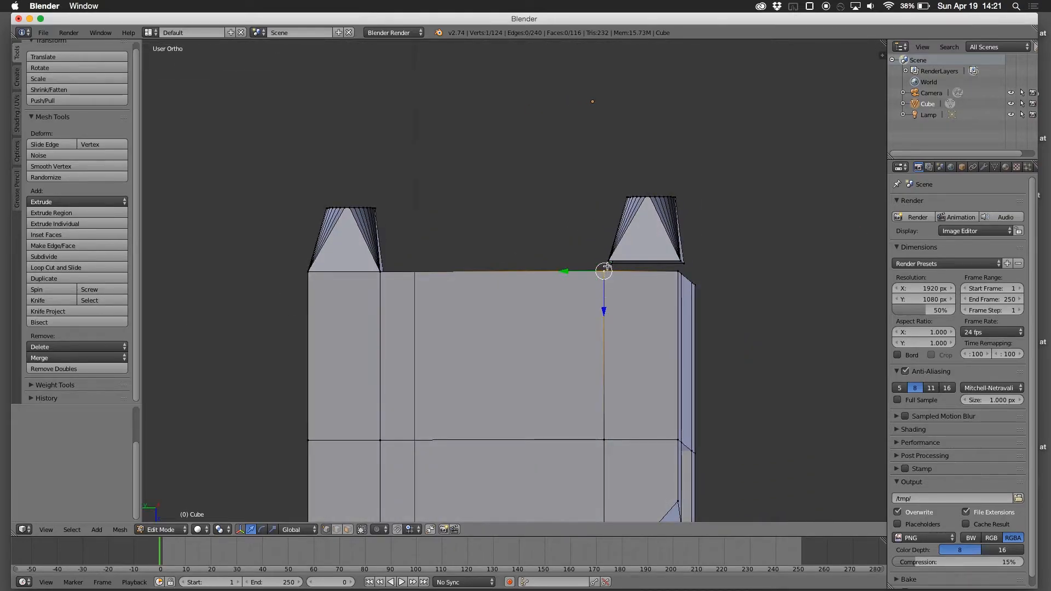
pyautogui.rightClick(610, 263)
pyautogui.rightClick(610, 263)
pyautogui.rightClick(609, 263)
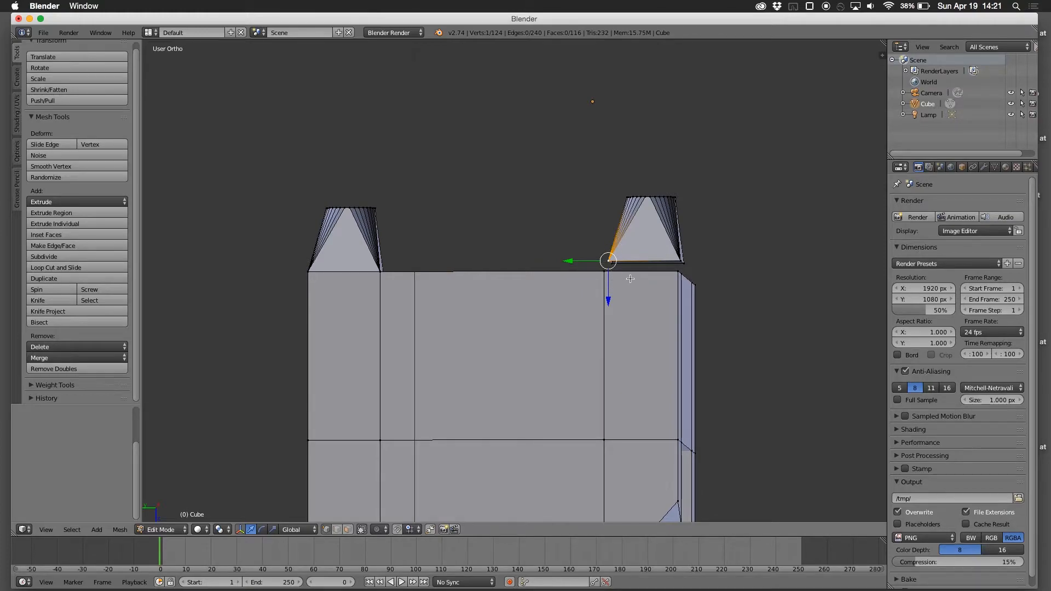
# Step: Try to join the leg's base corner to the matching body vertex by selecting both and dissolving the vertices
pyautogui.moveTo(630, 279); pyautogui.dragTo(630, 322, button='middle')
pyautogui.moveTo(629, 322); pyautogui.dragTo(629, 322, button='middle')
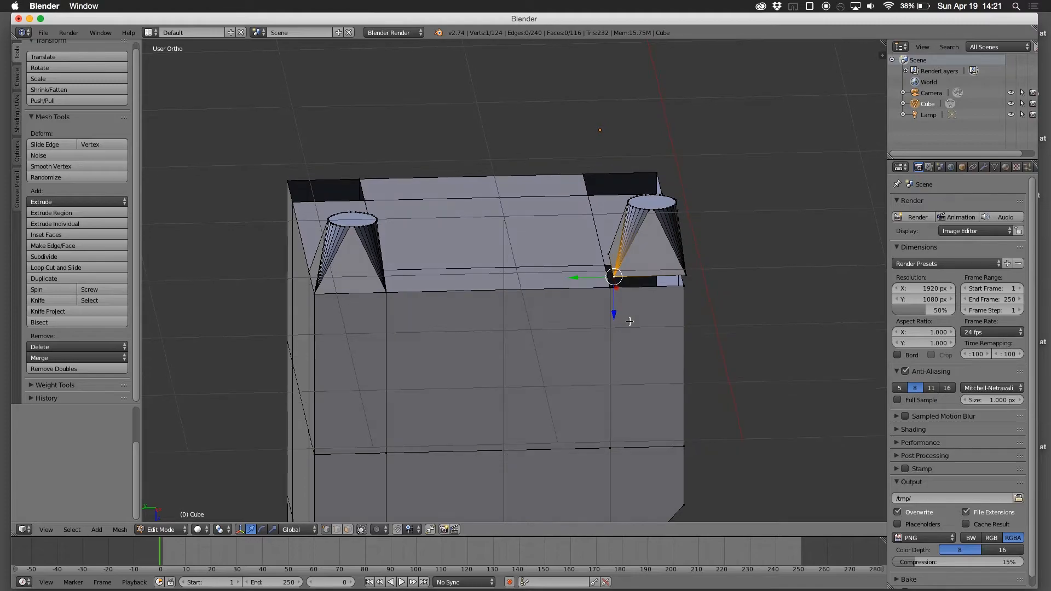
pyautogui.scroll(4, 650, 253)
pyautogui.moveTo(650, 253); pyautogui.dragTo(678, 246, button='middle')
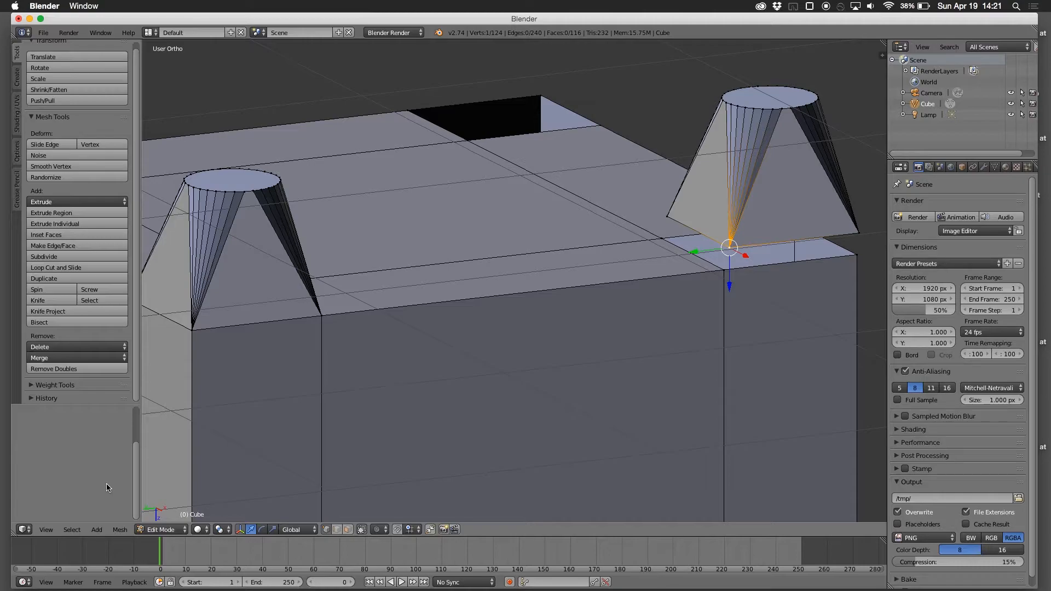
pyautogui.click(120, 530)
pyautogui.press('a')
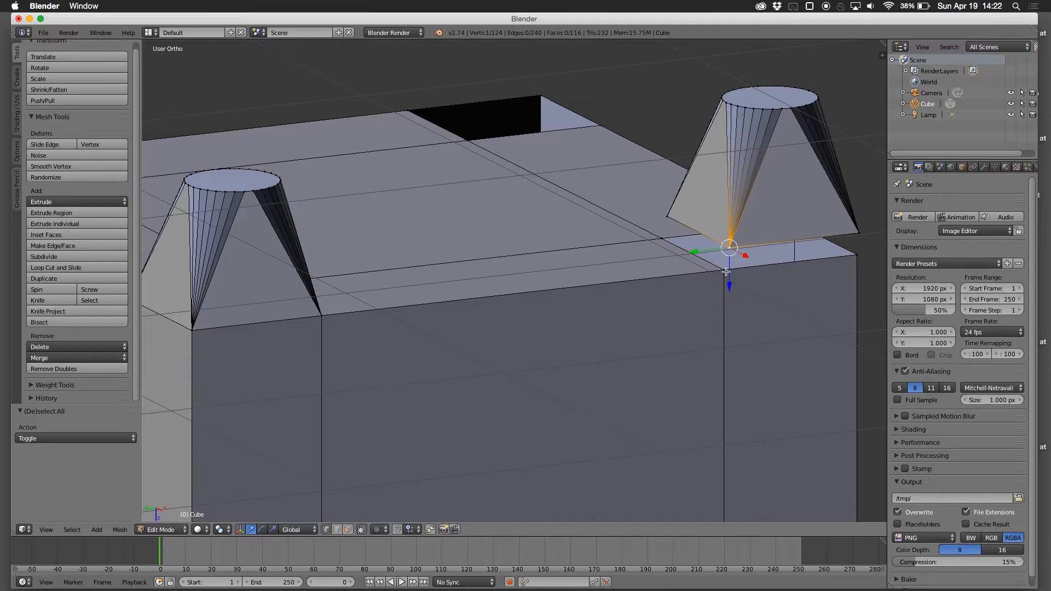
pyautogui.keyDown('shift'); pyautogui.rightClick(724, 272); pyautogui.keyUp('shift')
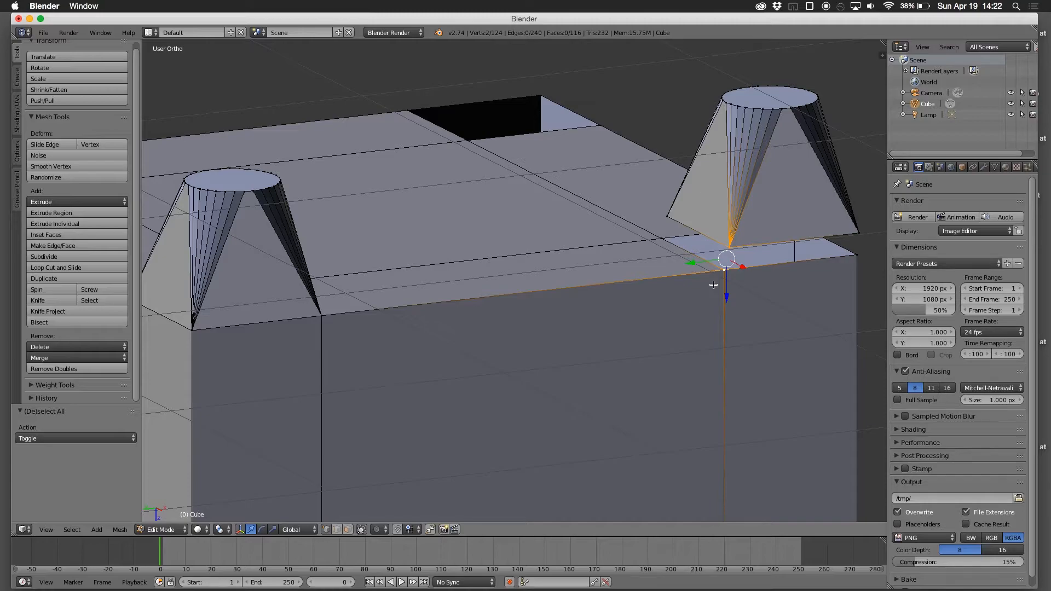
pyautogui.press('x')
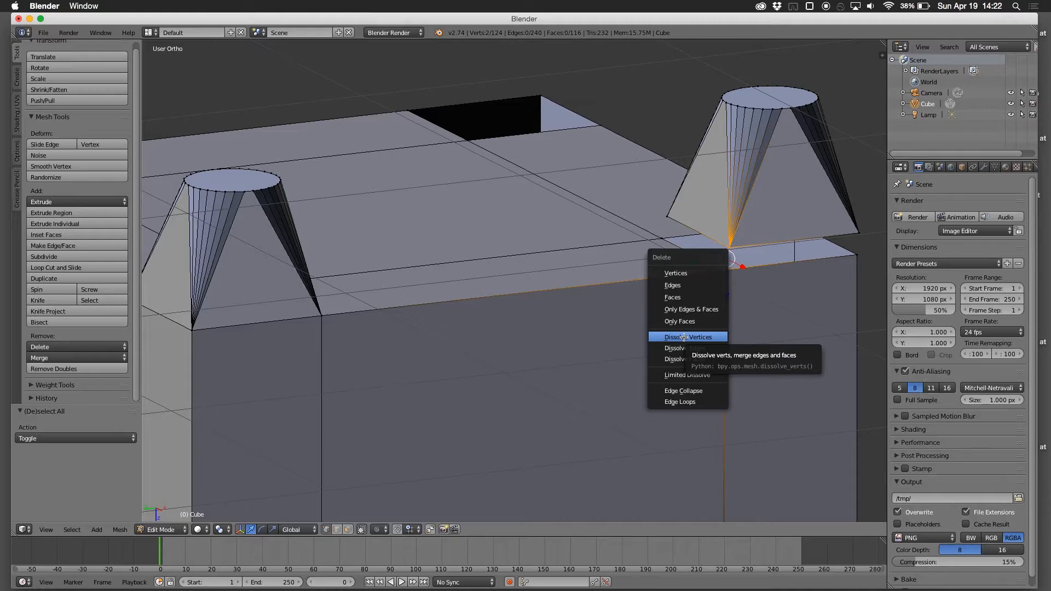
pyautogui.click(683, 337)
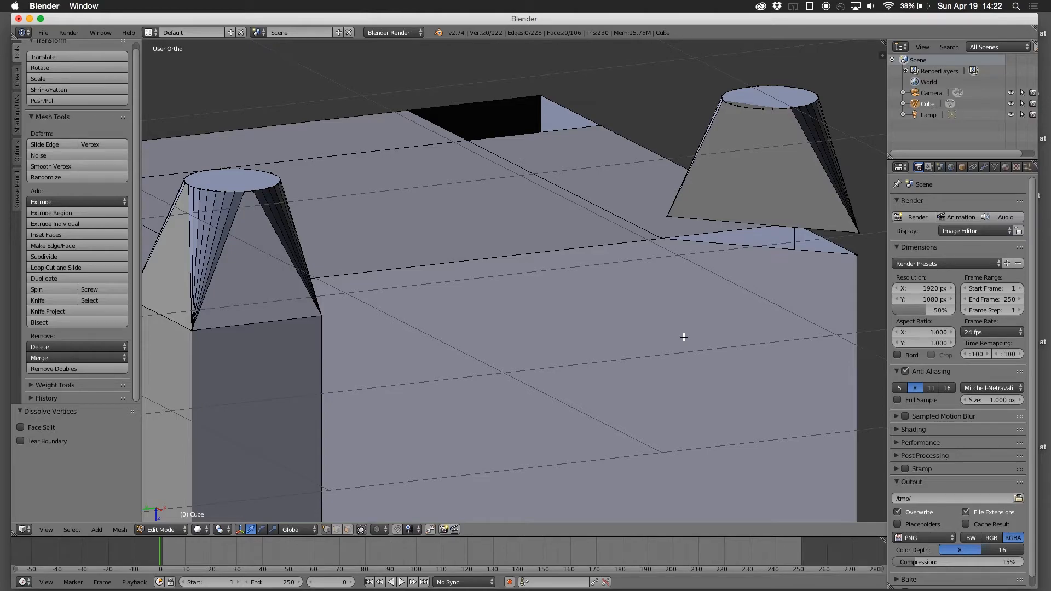
pyautogui.hotkey('ctrl', 'z')
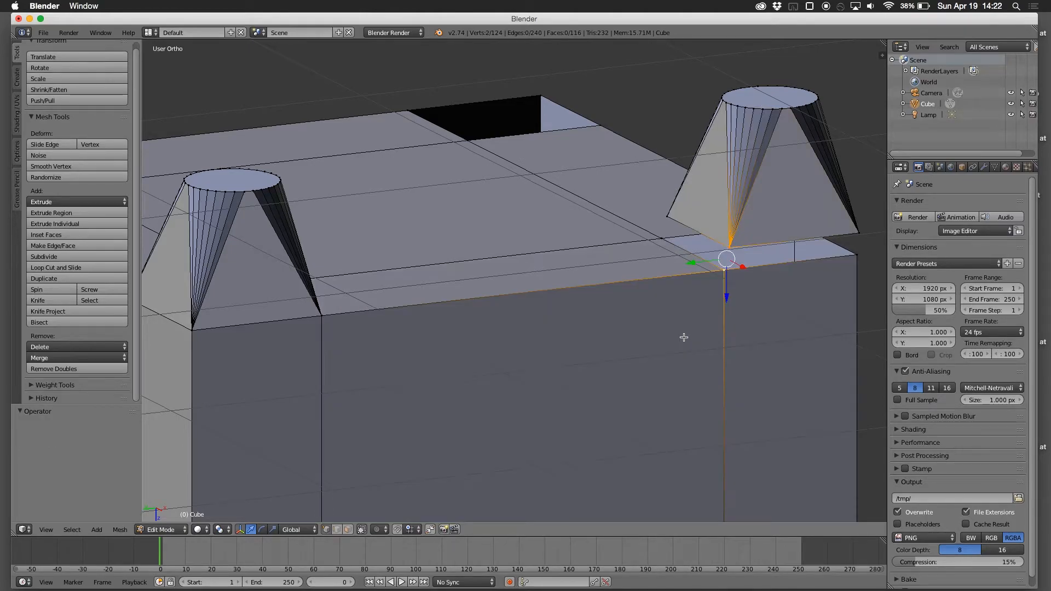
# Step: Select the body's corner vertex first, add the duplicated leg's base vertex above it, and merge them with At First
pyautogui.moveTo(729, 305); pyautogui.dragTo(569, 314, button='middle')
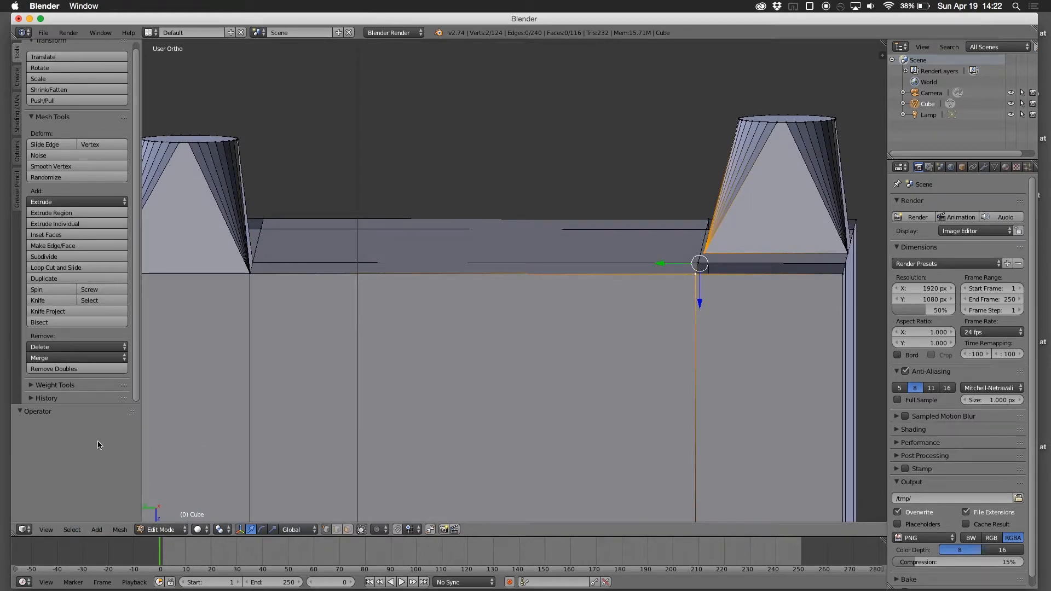
pyautogui.click(47, 357)
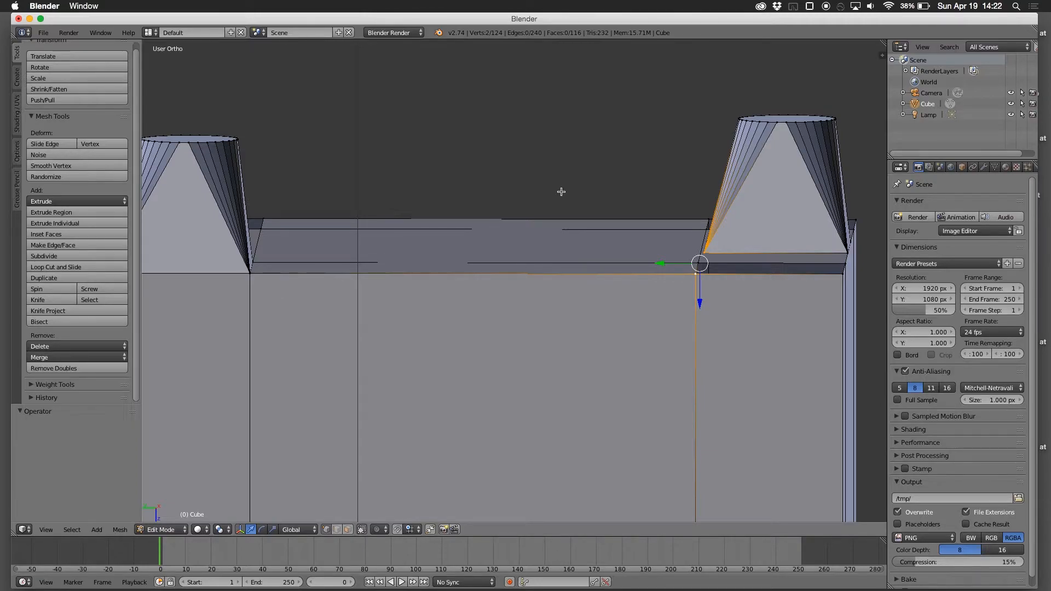
pyautogui.moveTo(603, 154)
pyautogui.mouseDown(button='middle')
pyautogui.moveTo(601, 129)
pyautogui.moveTo(601, 148)
pyautogui.mouseUp(button='middle')
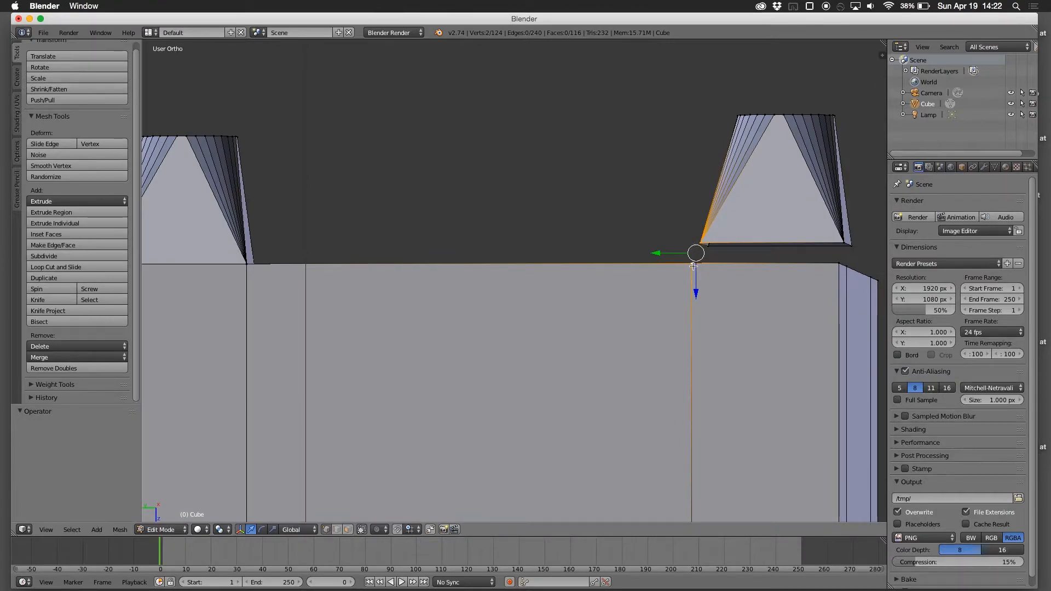
pyautogui.rightClick(693, 265)
pyautogui.moveTo(693, 266); pyautogui.dragTo(824, 285, button='middle')
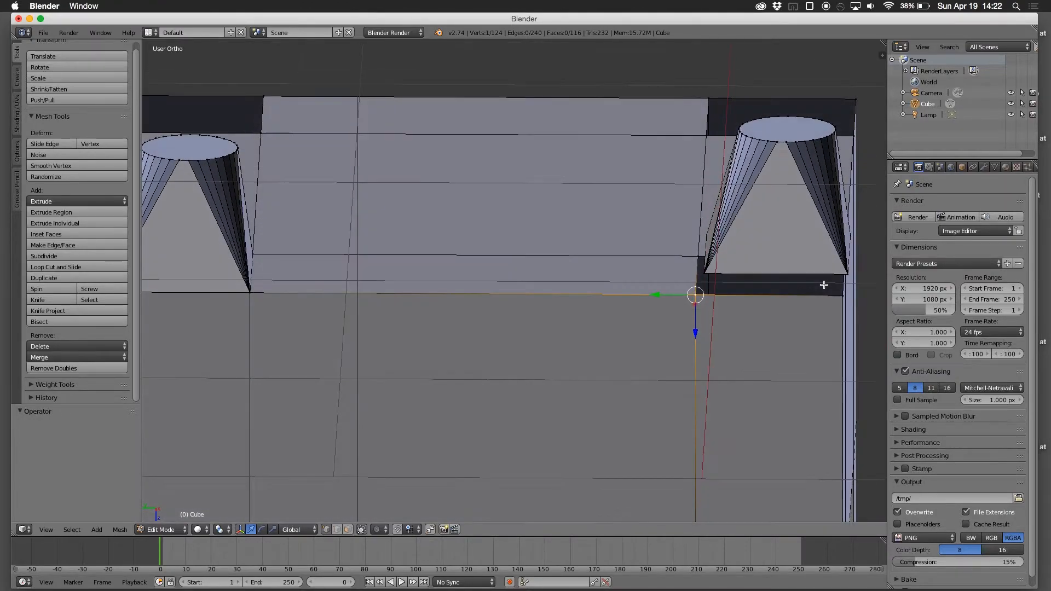
pyautogui.rightClick(705, 273)
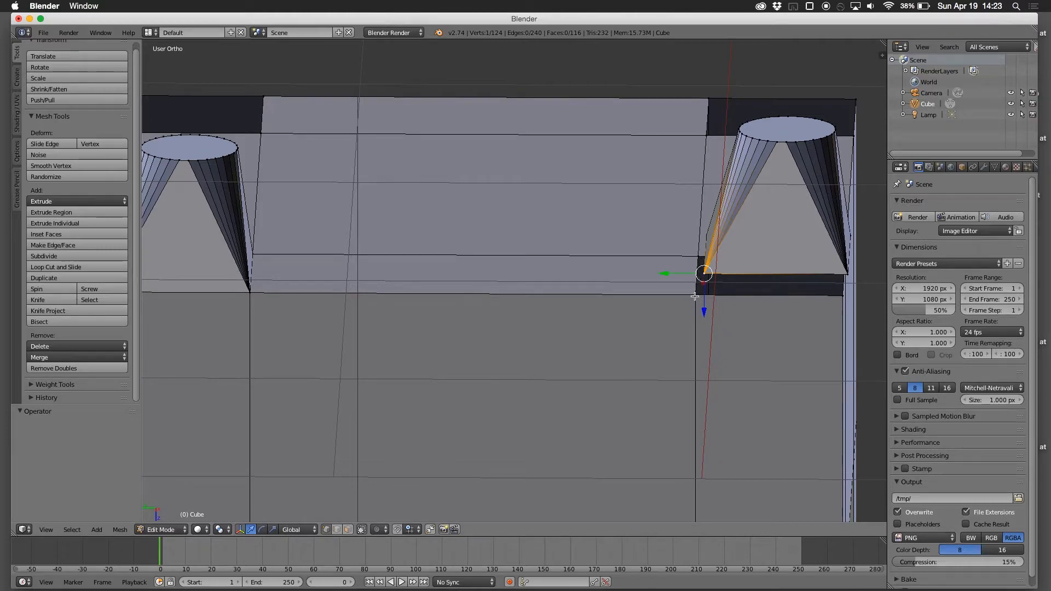
pyautogui.rightClick(696, 299)
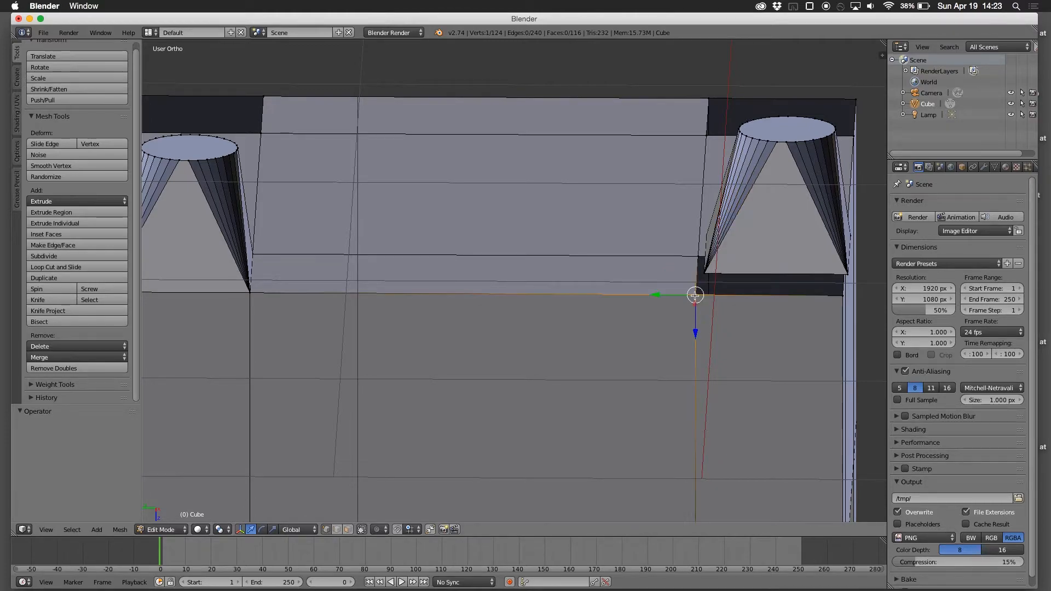
pyautogui.click(50, 356)
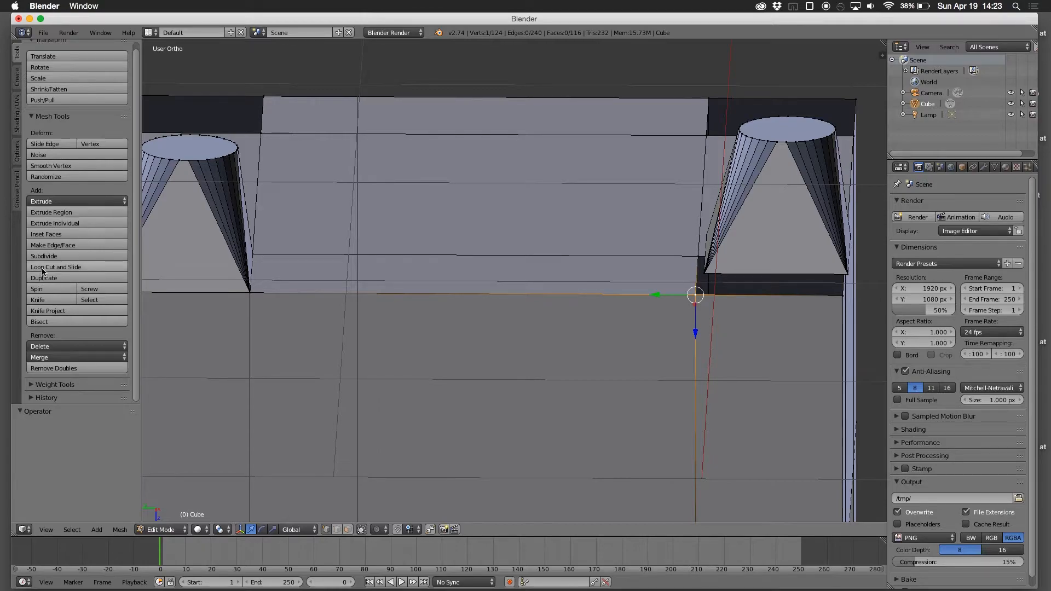
pyautogui.click(40, 359)
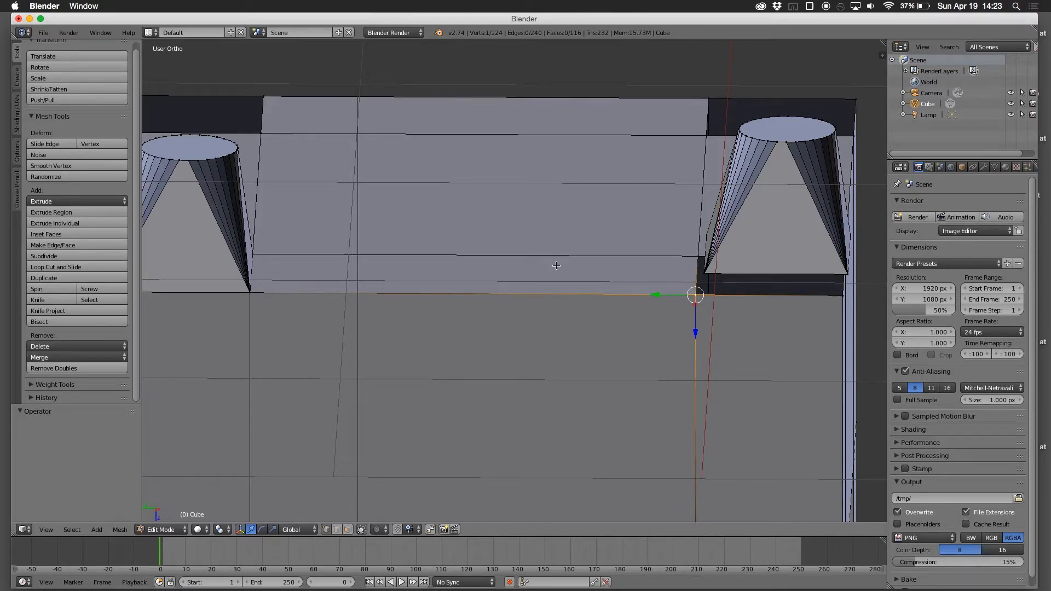
pyautogui.keyDown('shift'); pyautogui.rightClick(706, 274); pyautogui.keyUp('shift')
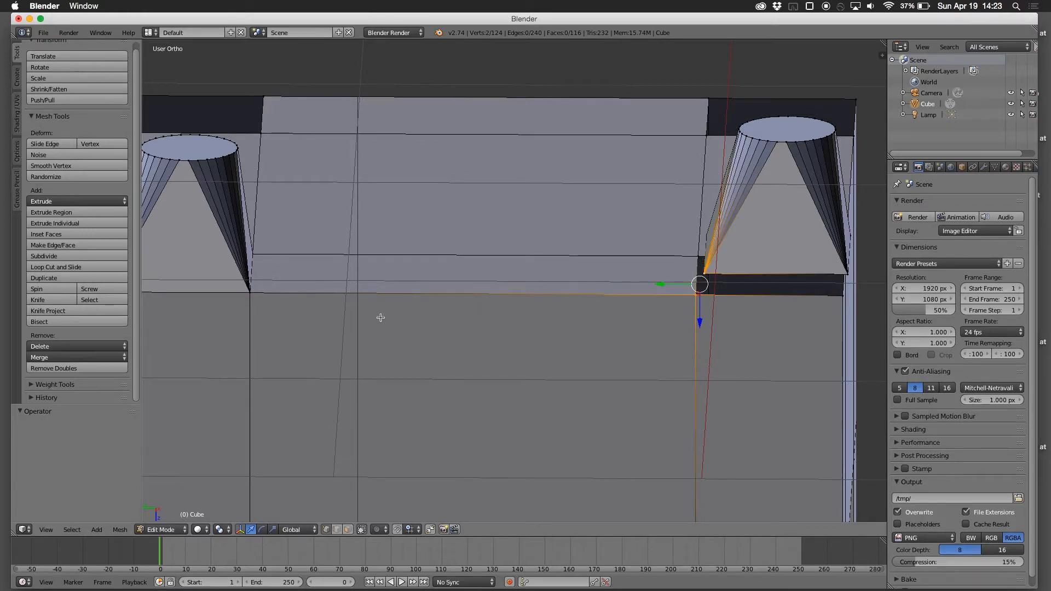
pyautogui.click(63, 356)
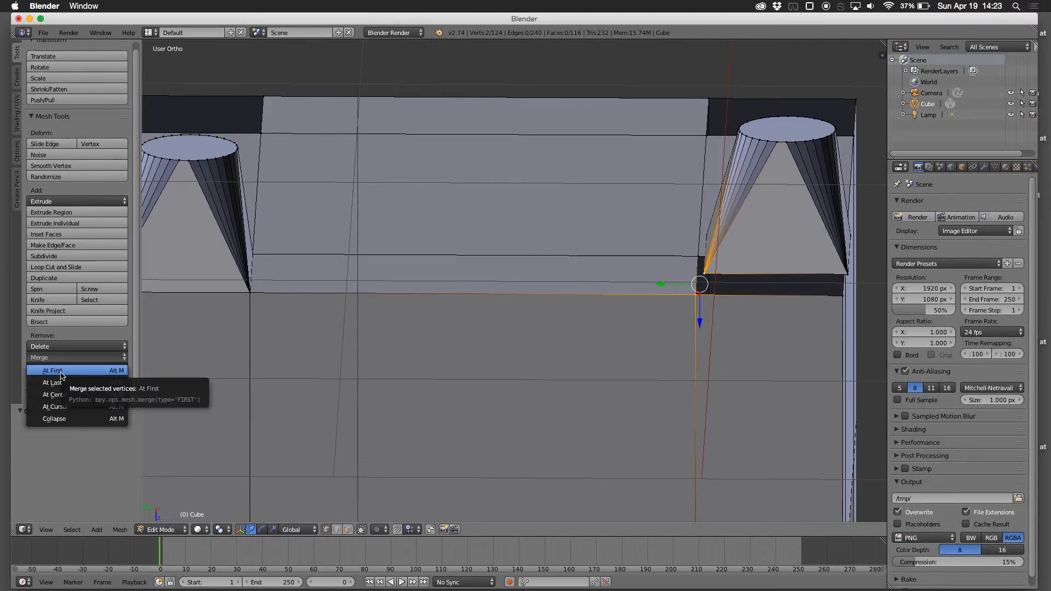
pyautogui.click(61, 372)
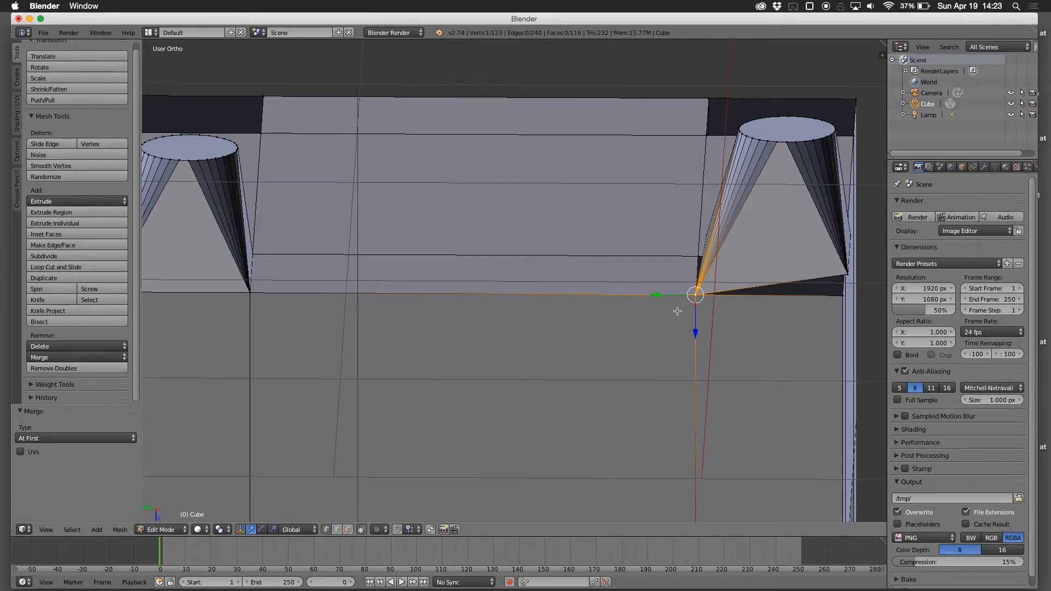
# Step: Merge the duplicated leg's base vertex at the chair's outer corner into the body vertex beneath it, using At First
pyautogui.moveTo(677, 311); pyautogui.dragTo(617, 314, button='middle')
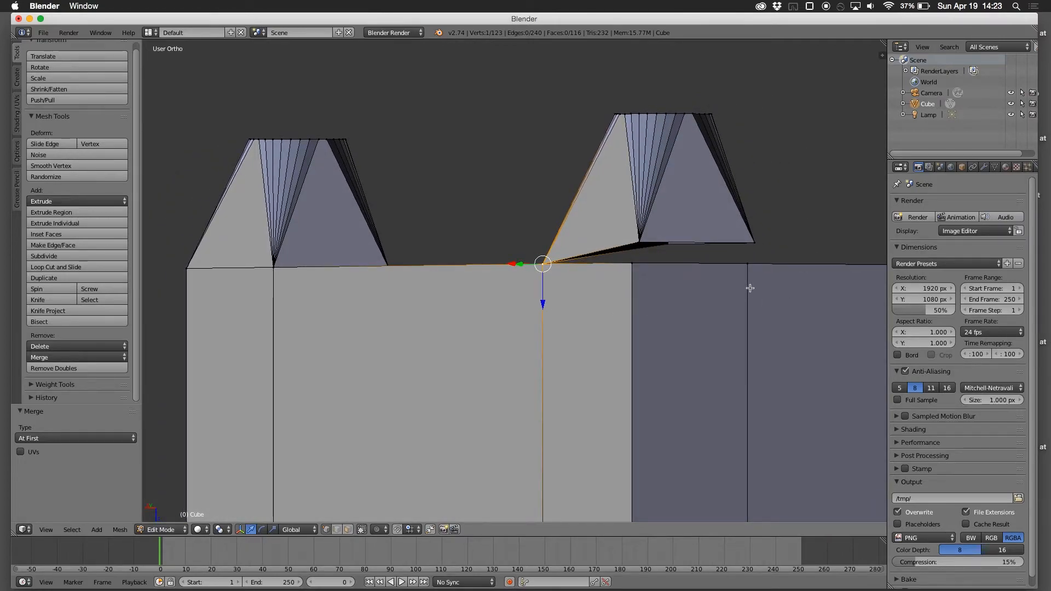
pyautogui.rightClick(639, 245)
pyautogui.moveTo(638, 247); pyautogui.dragTo(617, 258, button='middle')
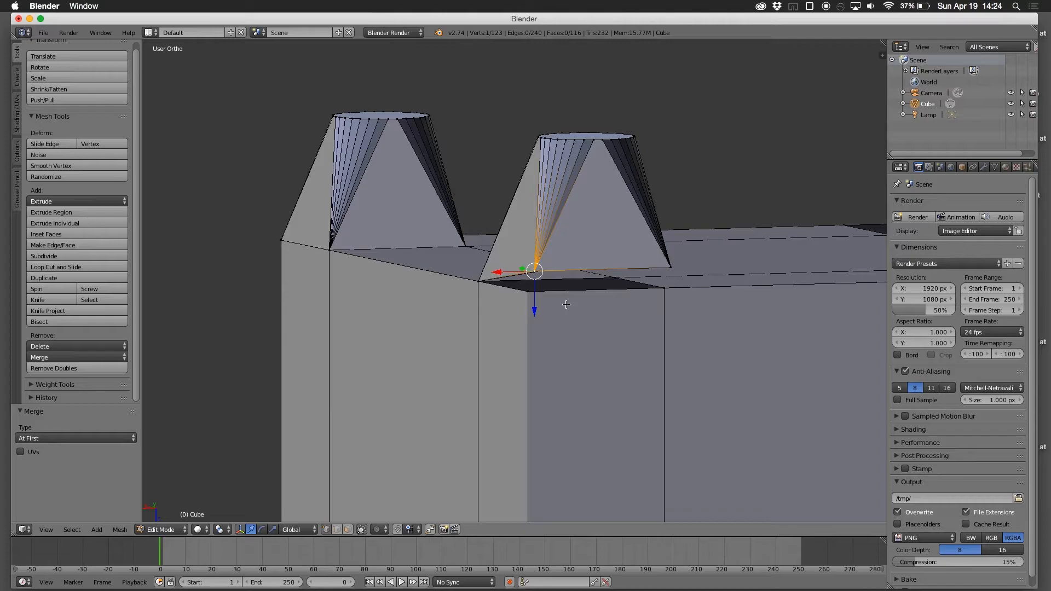
pyautogui.keyDown('shift'); pyautogui.rightClick(529, 291); pyautogui.keyUp('shift')
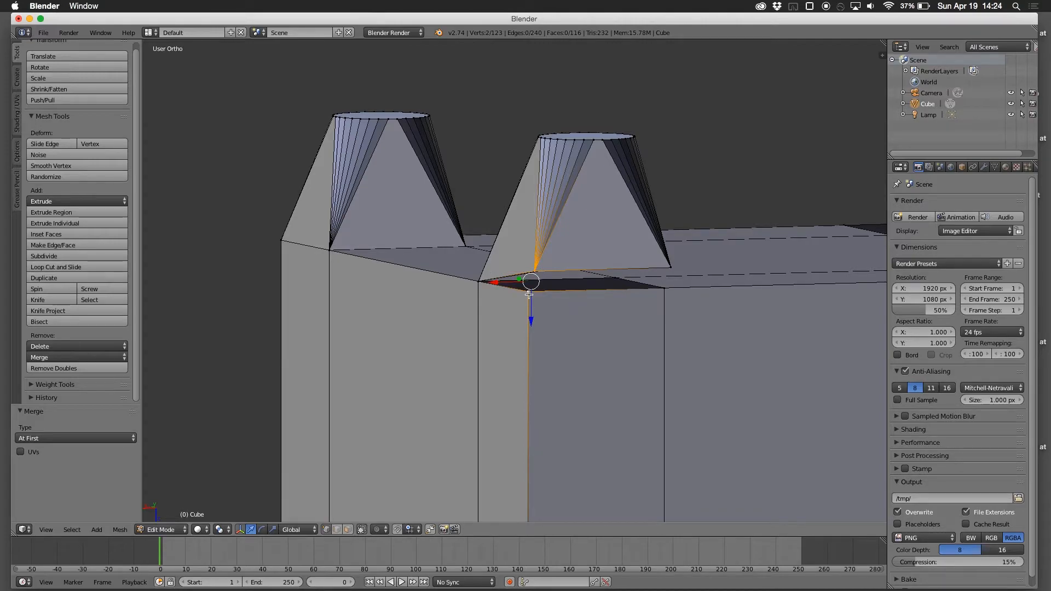
pyautogui.rightClick(528, 293)
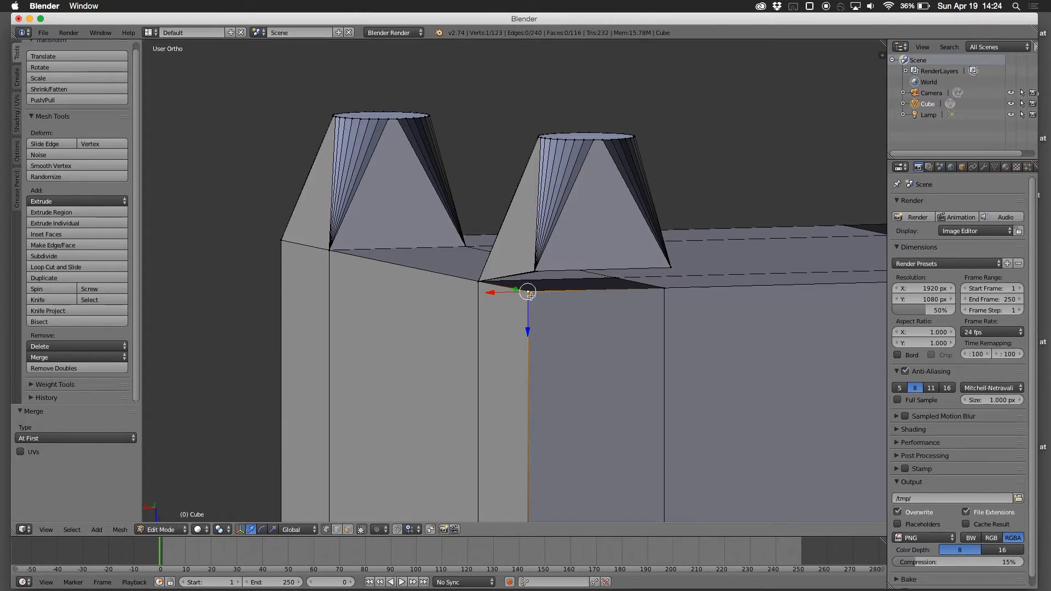
pyautogui.keyDown('shift'); pyautogui.rightClick(532, 269); pyautogui.keyUp('shift')
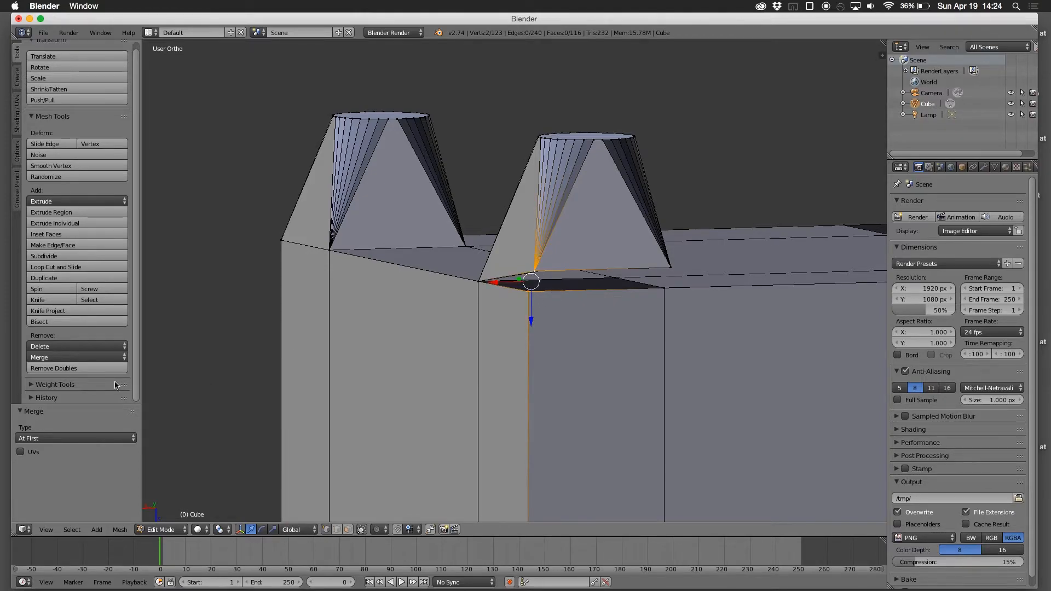
pyautogui.click(54, 358)
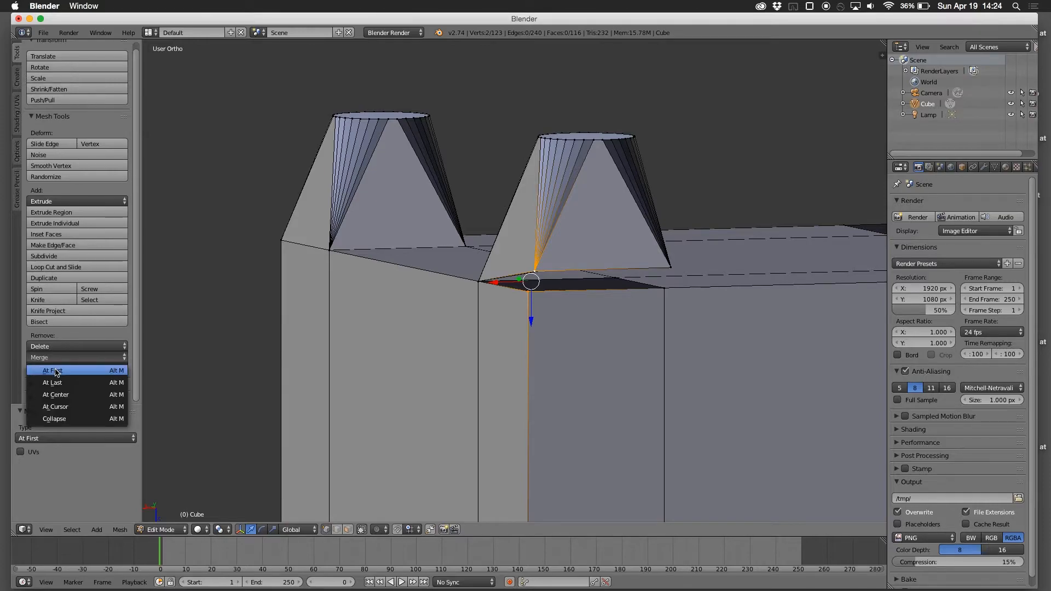
pyautogui.click(55, 371)
# Step: Merge the leg's third base corner, on the adjacent side, into the matching body edge vertex using At First
pyautogui.moveTo(376, 369); pyautogui.dragTo(320, 367, button='middle')
pyautogui.rightClick(372, 285)
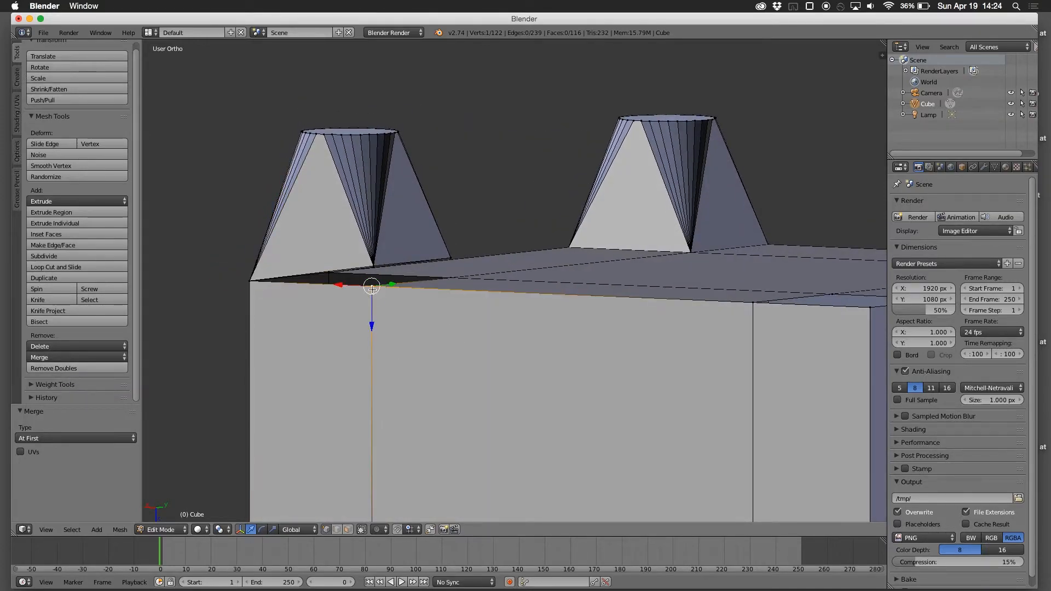
pyautogui.keyDown('shift'); pyautogui.rightClick(372, 264); pyautogui.keyUp('shift')
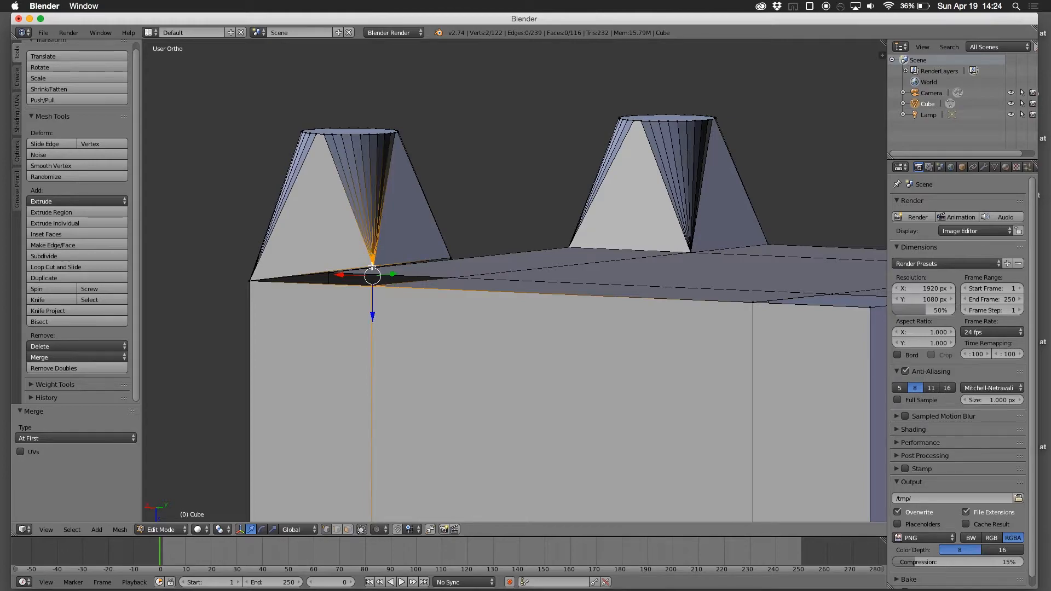
pyautogui.click(41, 357)
pyautogui.click(53, 370)
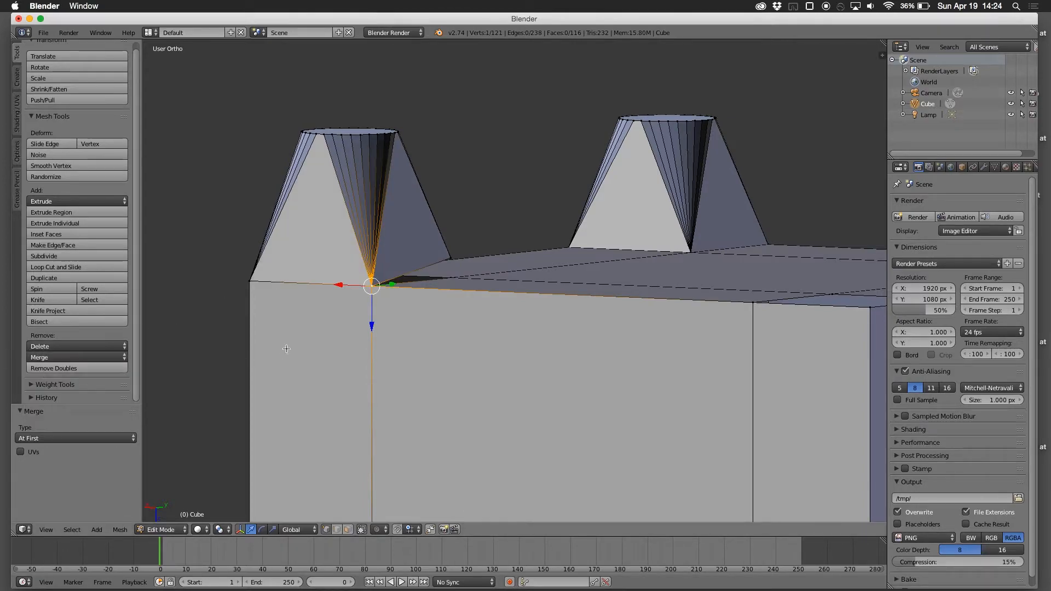
# Step: Merge the leg's last loose base corner into the body vertex beneath it, using At First
pyautogui.moveTo(363, 335); pyautogui.dragTo(284, 326, button='middle')
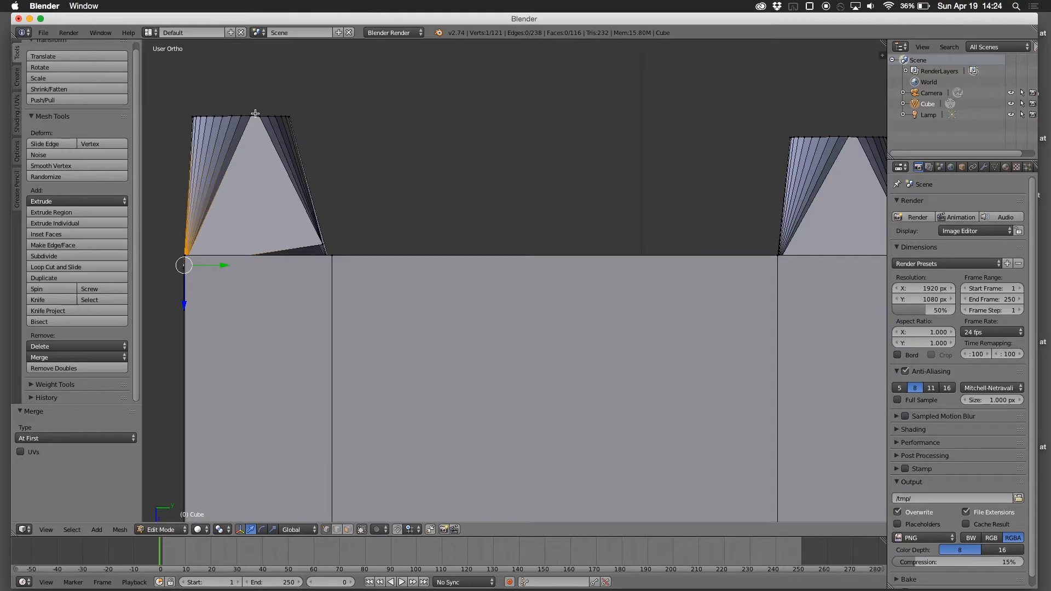
pyautogui.moveTo(257, 114); pyautogui.dragTo(230, 151, button='middle')
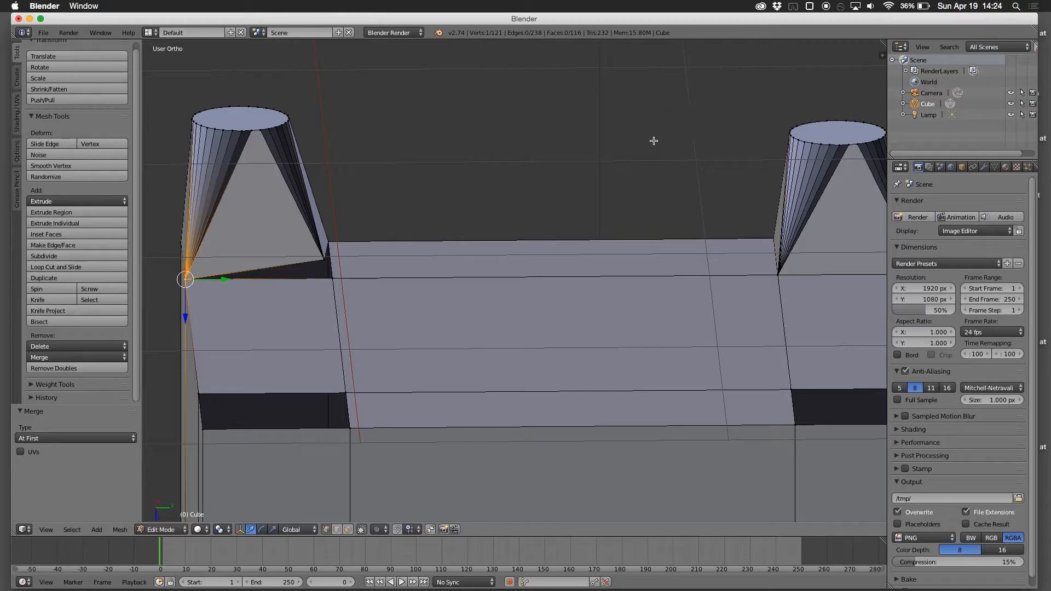
pyautogui.moveTo(453, 253); pyautogui.dragTo(413, 225, button='middle')
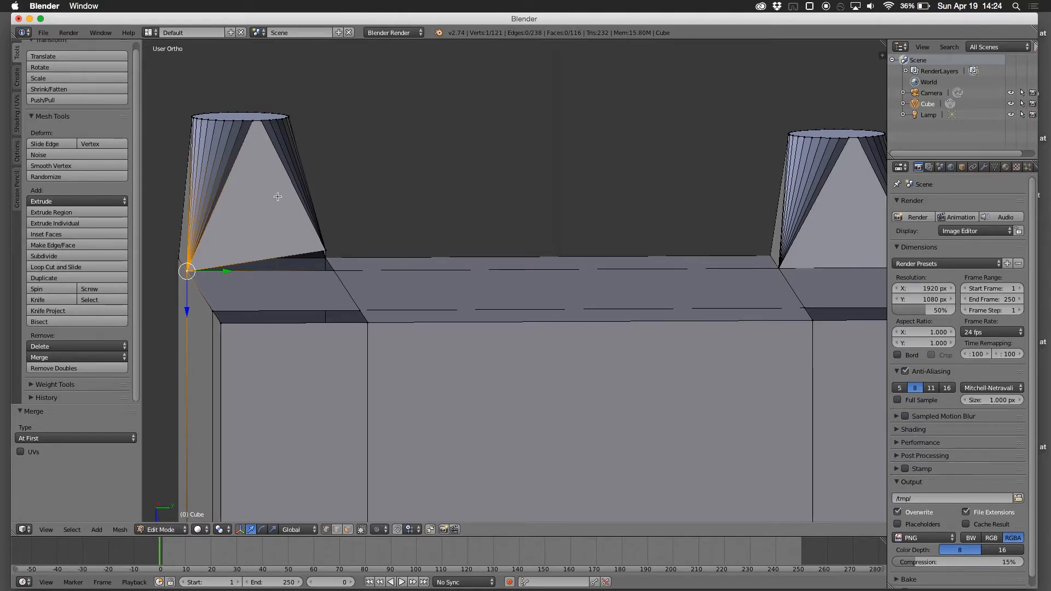
pyautogui.moveTo(280, 195)
pyautogui.mouseDown(button='middle')
pyautogui.moveTo(274, 186)
pyautogui.moveTo(277, 212)
pyautogui.mouseUp(button='middle')
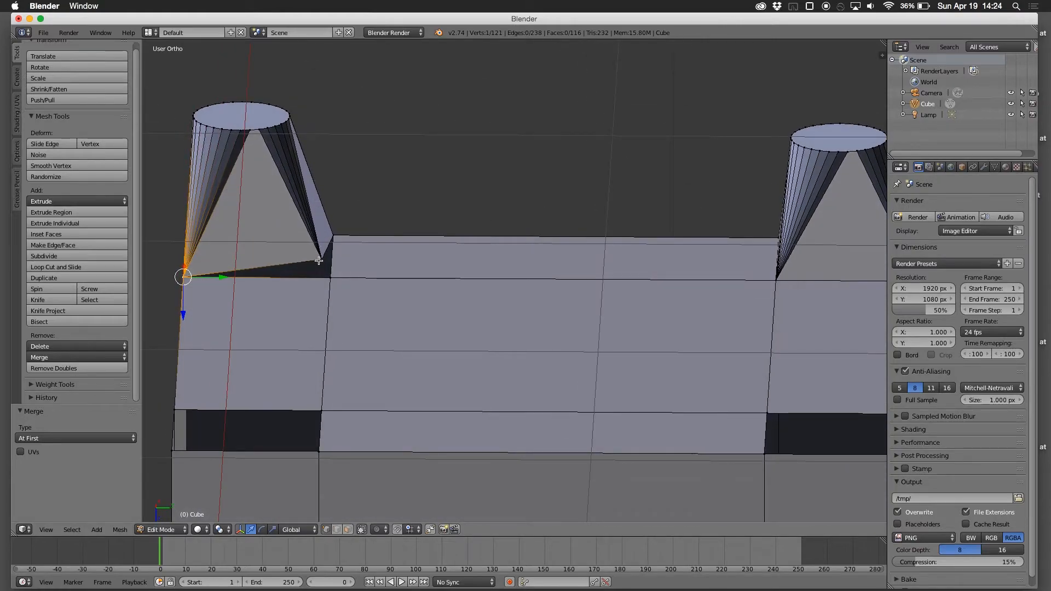
pyautogui.rightClick(320, 259)
pyautogui.rightClick(330, 279)
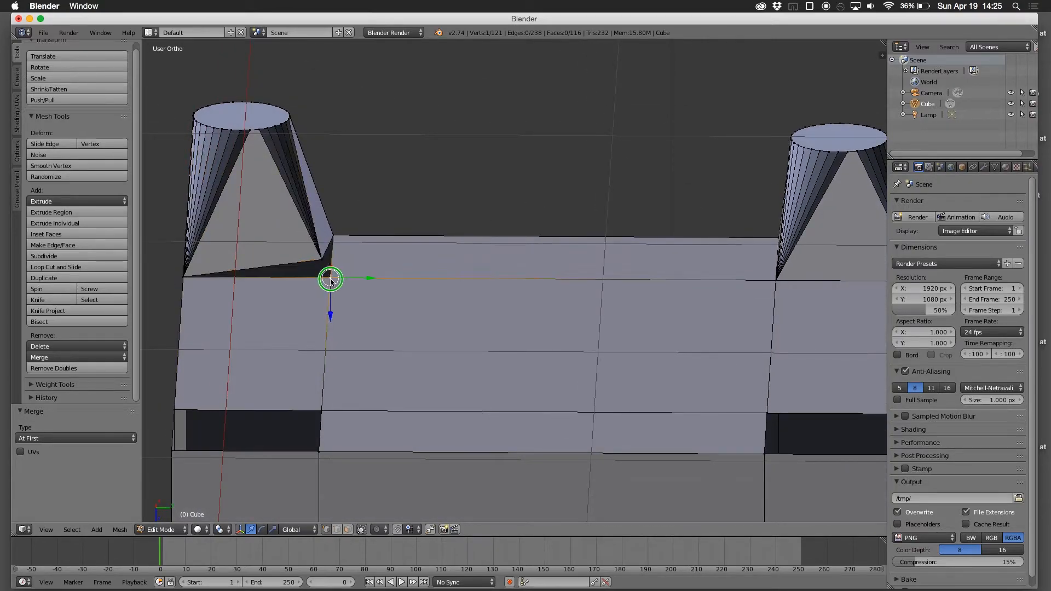
pyautogui.keyDown('shift'); pyautogui.rightClick(321, 259); pyautogui.keyUp('shift')
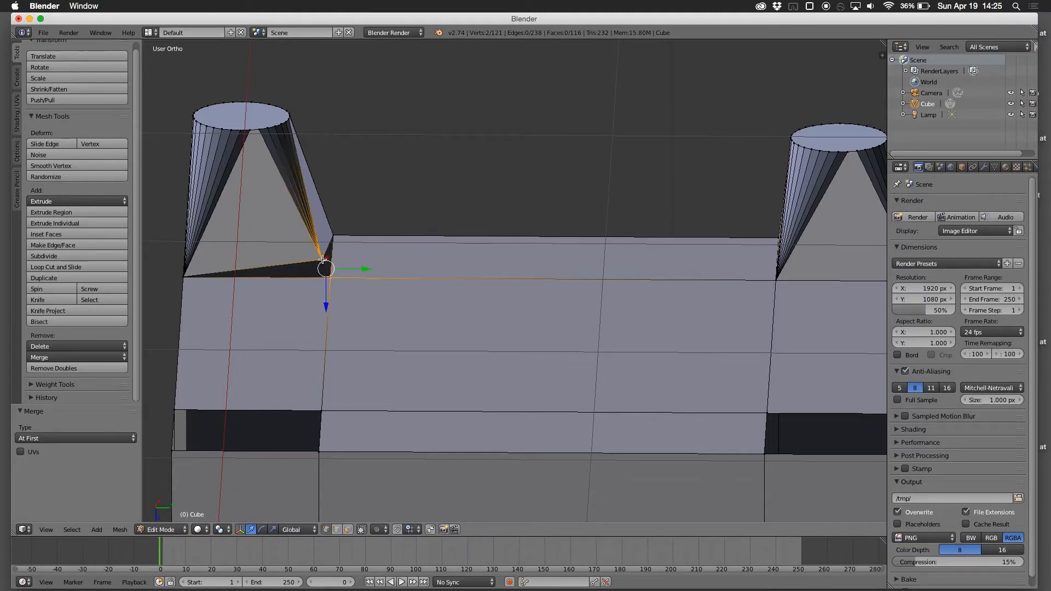
pyautogui.click(76, 357)
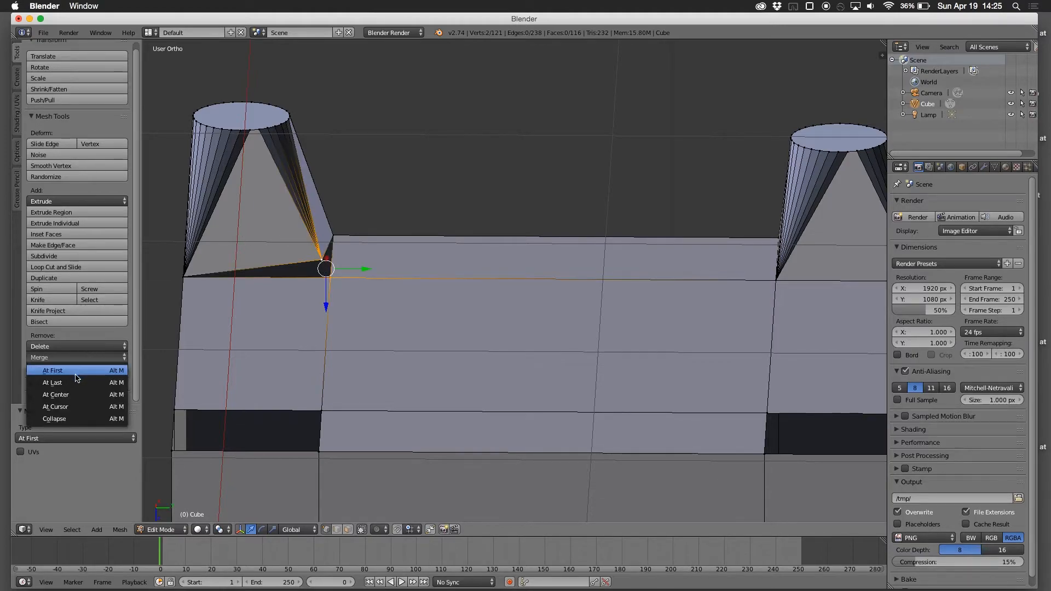
pyautogui.click(76, 371)
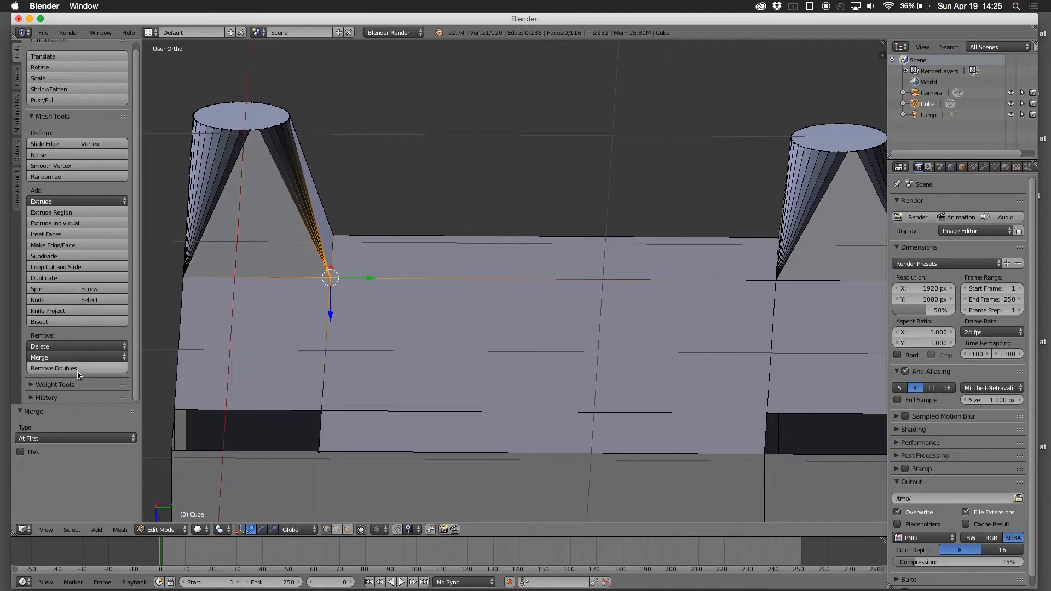
# Step: In face select mode, select the end faces of both legs and flatten them to one level by scaling them to 0 along Z
pyautogui.moveTo(213, 352); pyautogui.dragTo(450, 399, button='middle')
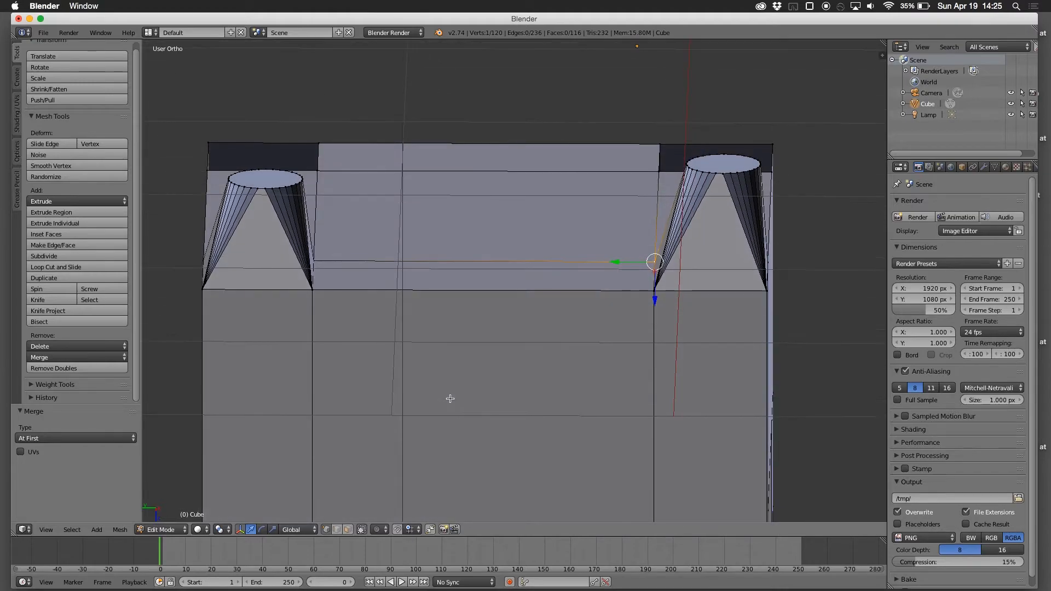
pyautogui.click(261, 180)
pyautogui.click(866, 77)
pyautogui.click(349, 530)
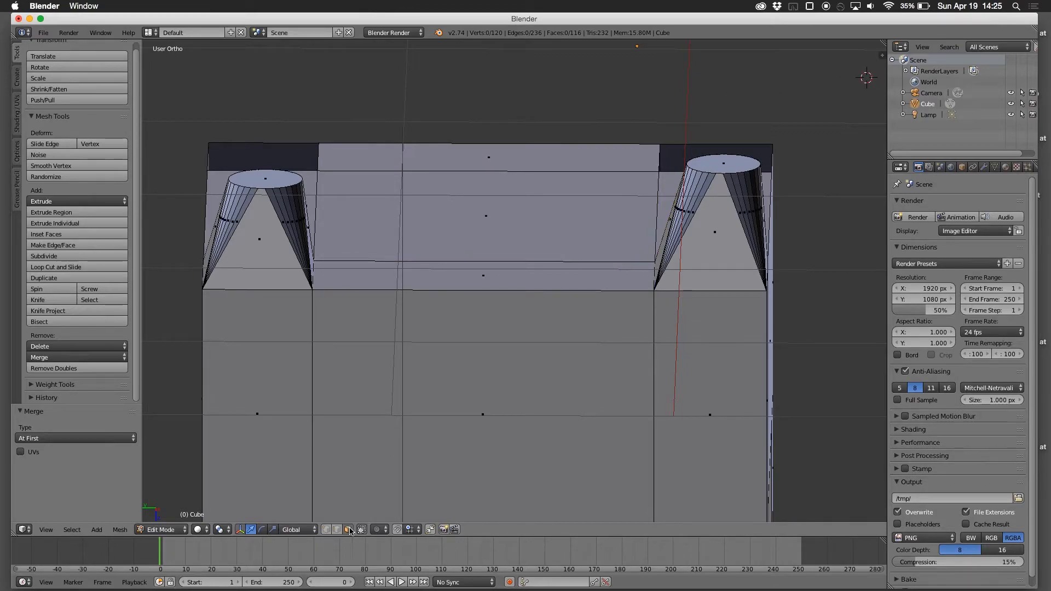
pyautogui.rightClick(270, 178)
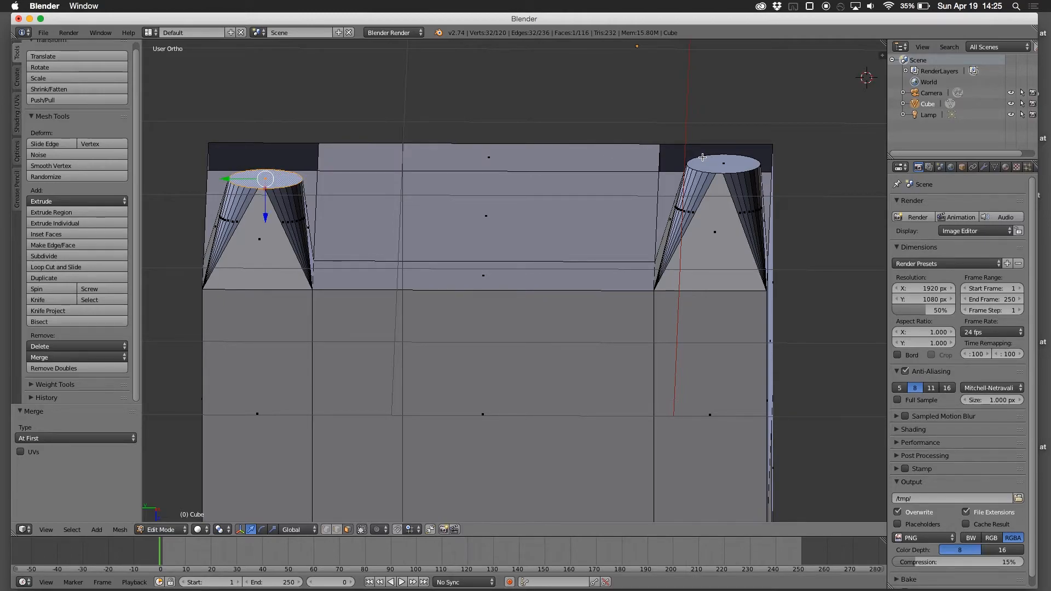
pyautogui.keyDown('shift'); pyautogui.rightClick(730, 165); pyautogui.keyUp('shift')
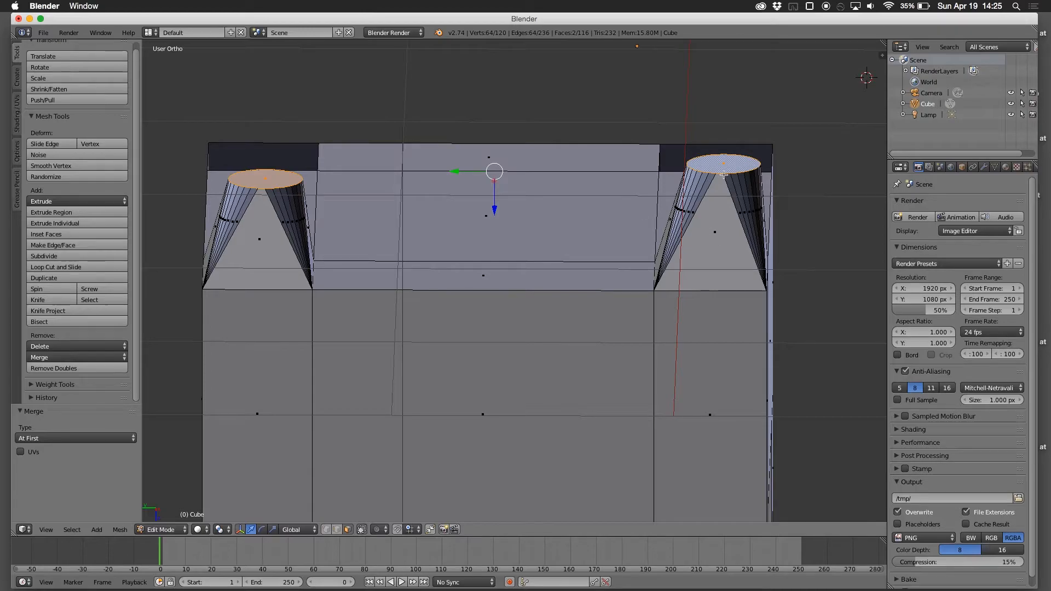
pyautogui.moveTo(438, 247)
pyautogui.mouseDown(button='middle')
pyautogui.moveTo(434, 227)
pyautogui.moveTo(435, 245)
pyautogui.moveTo(438, 235)
pyautogui.moveTo(486, 249)
pyautogui.moveTo(427, 232)
pyautogui.moveTo(440, 233)
pyautogui.mouseUp(button='middle')
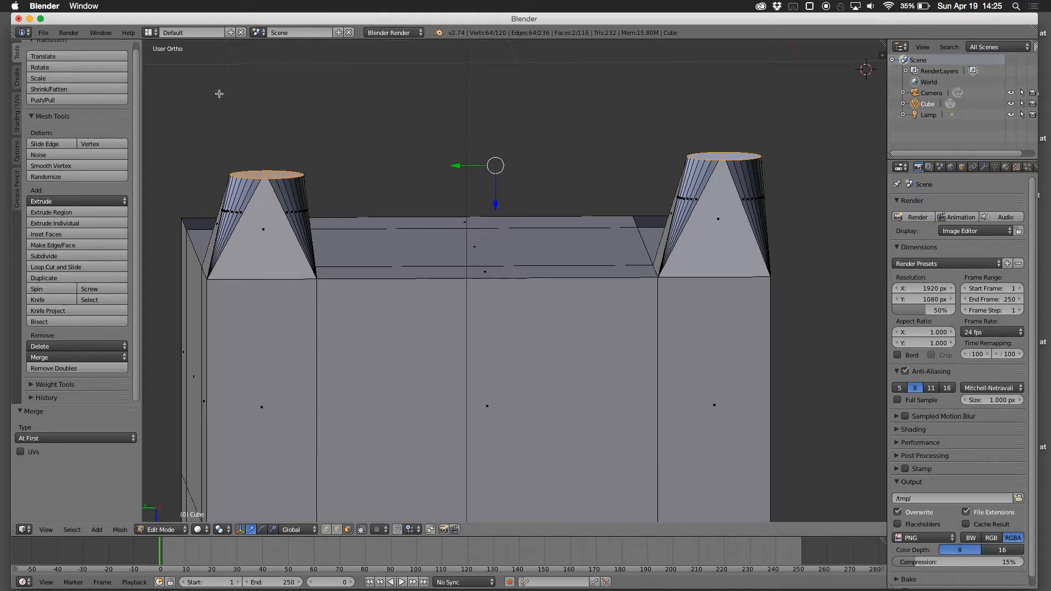
pyautogui.click(79, 79)
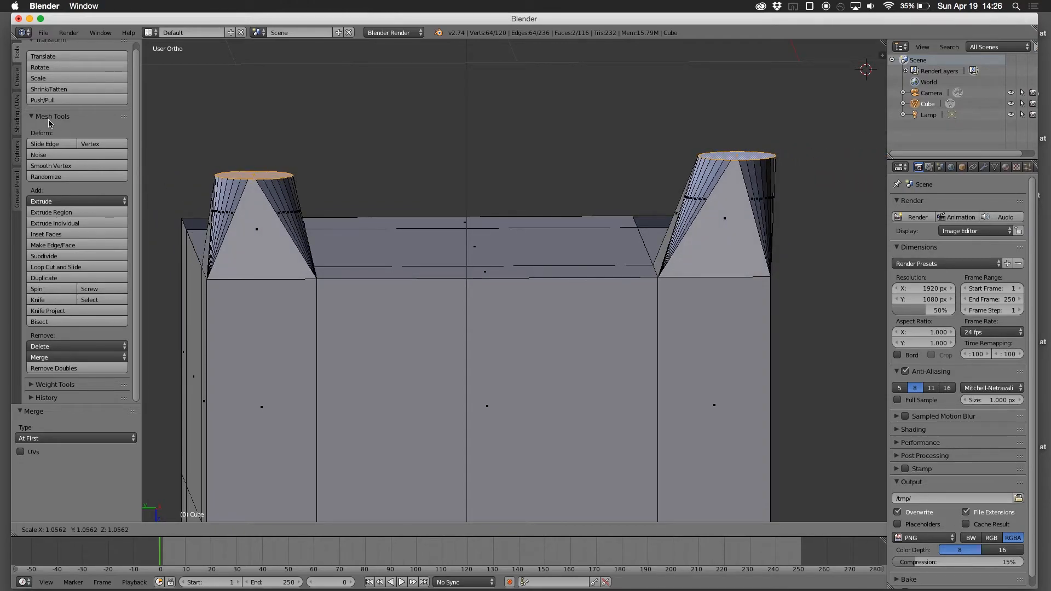
pyautogui.press('Escape')
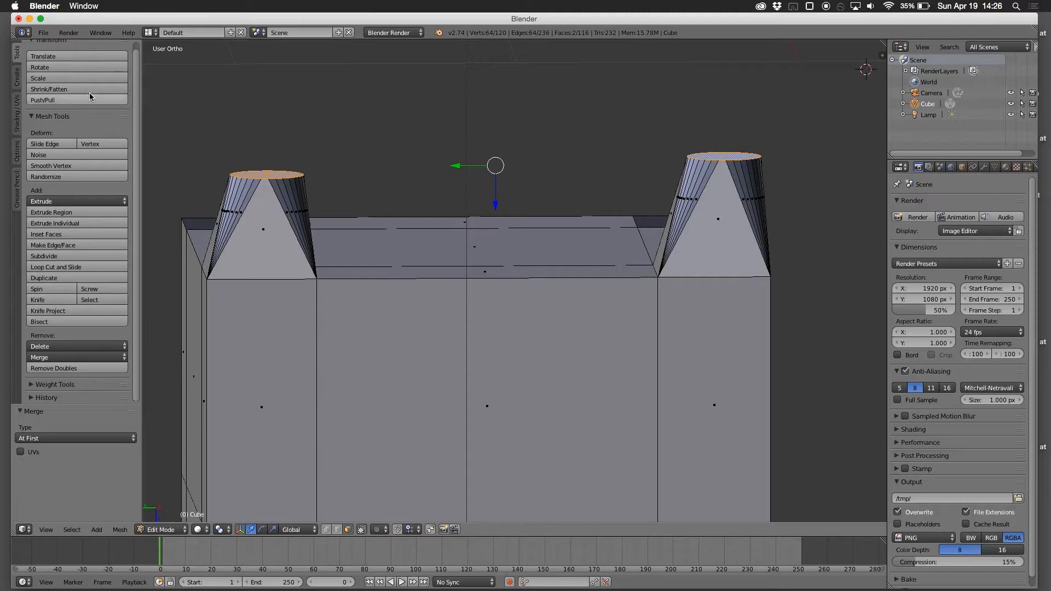
pyautogui.click(48, 79)
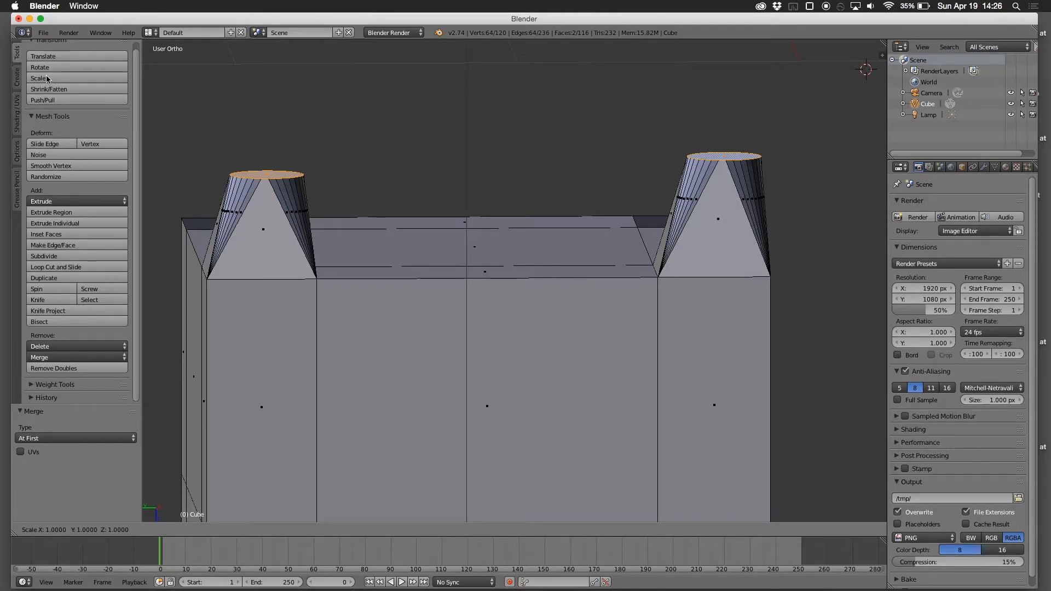
pyautogui.click(47, 78)
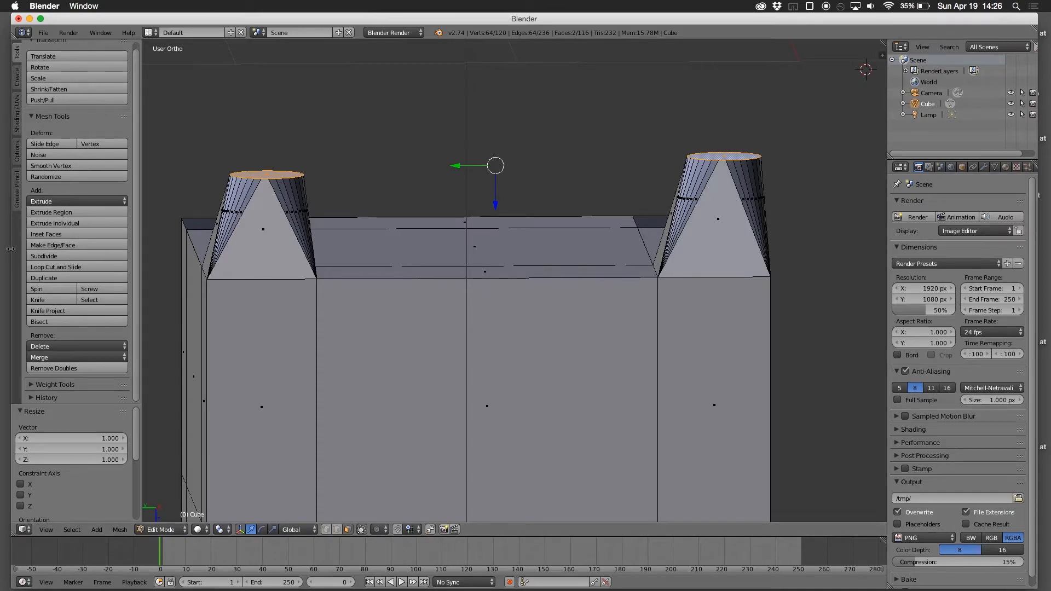
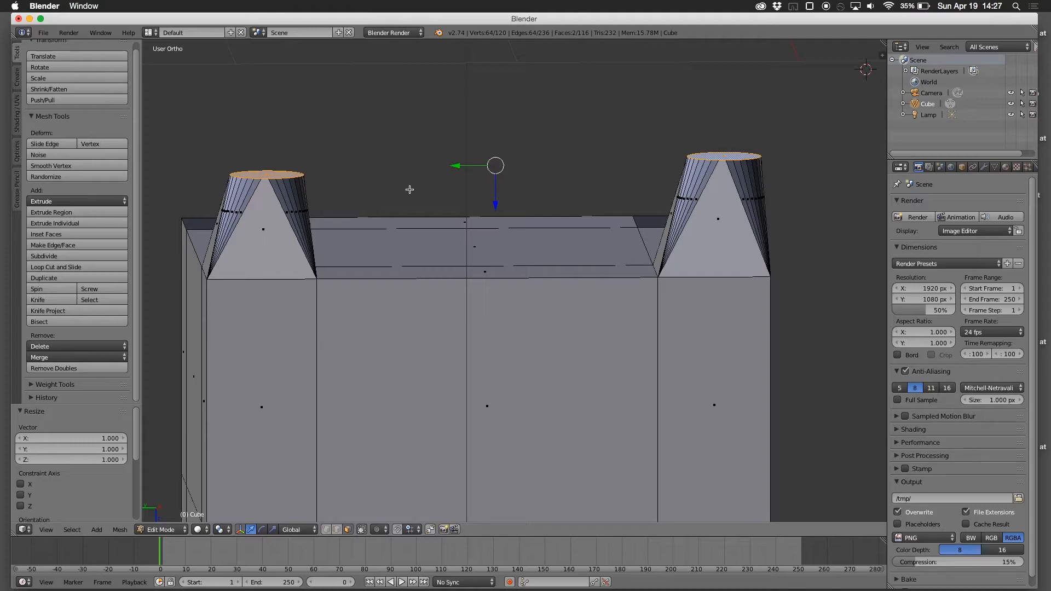
pyautogui.click(106, 459)
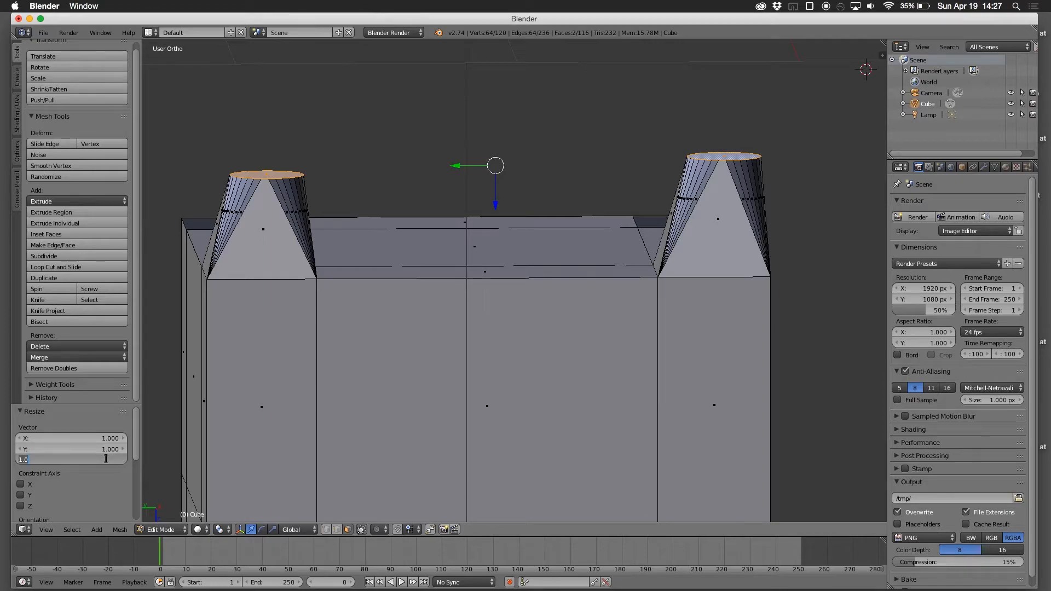
pyautogui.write('0')
pyautogui.press('Return')
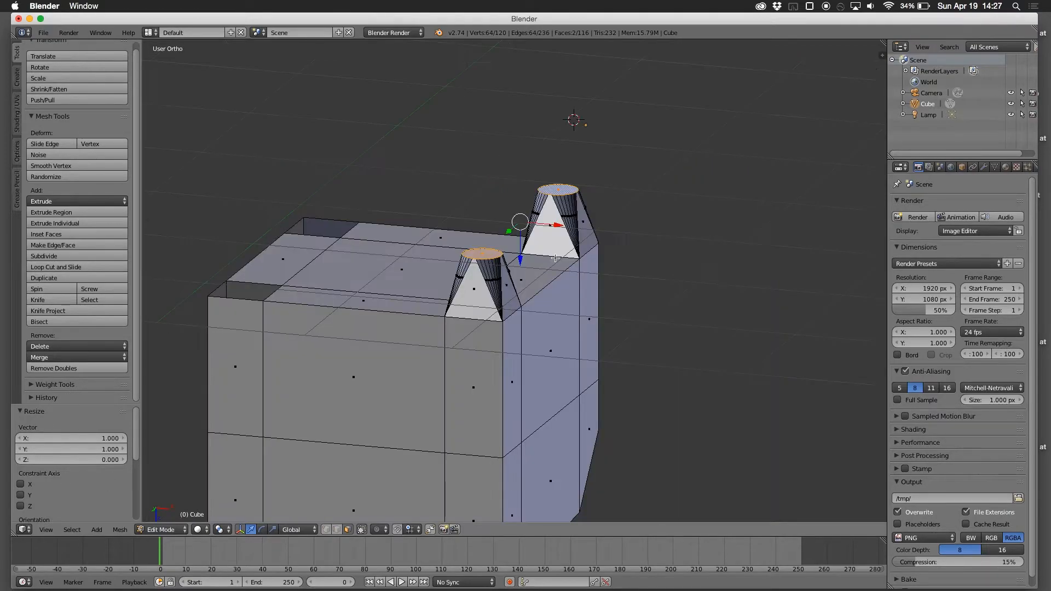
# Step: Examine the armchair and its two levelled legs from below, the front and the sides
pyautogui.moveTo(550, 280); pyautogui.dragTo(321, 228, button='middle')
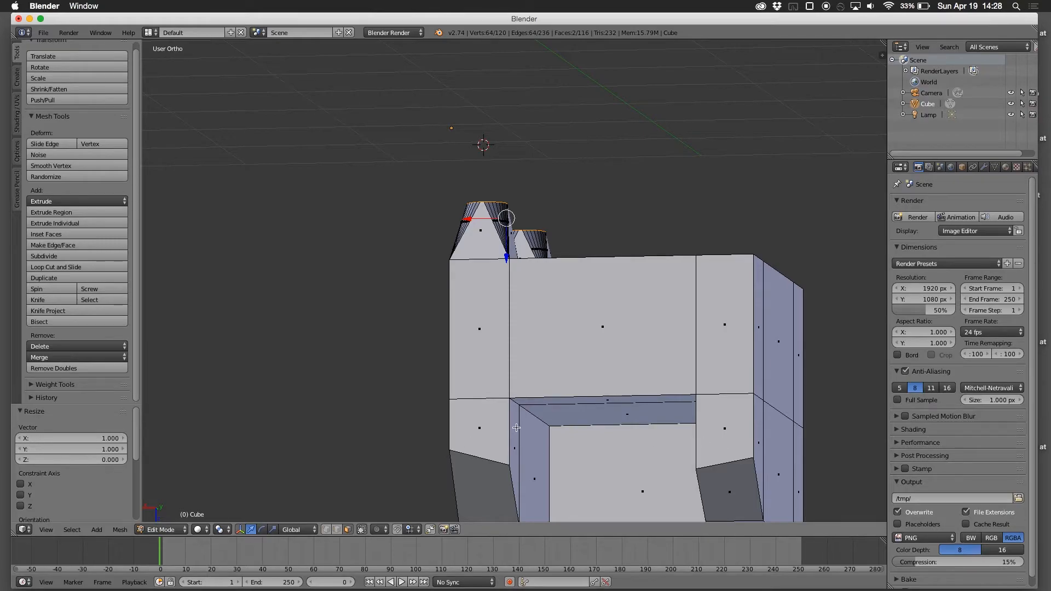
pyautogui.moveTo(569, 386); pyautogui.dragTo(558, 316, button='middle')
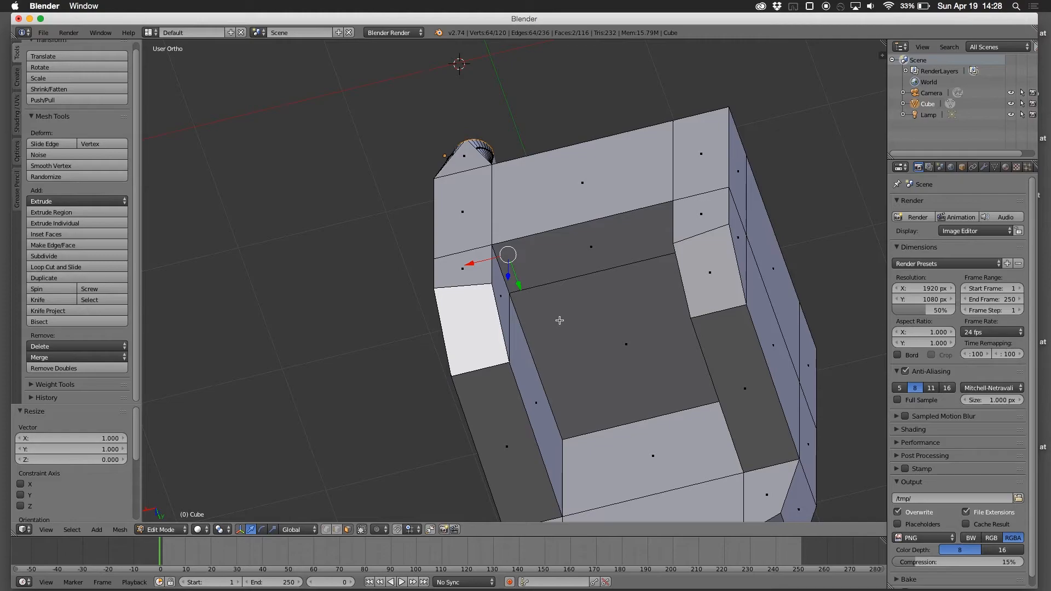
pyautogui.press('KP_1')
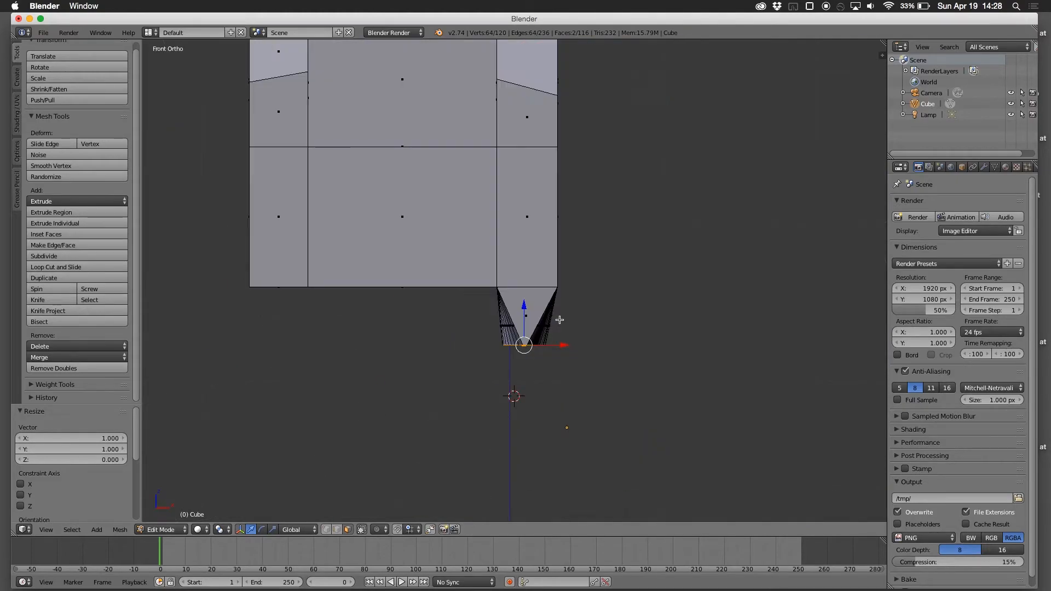
pyautogui.scroll(-3, 555, 260)
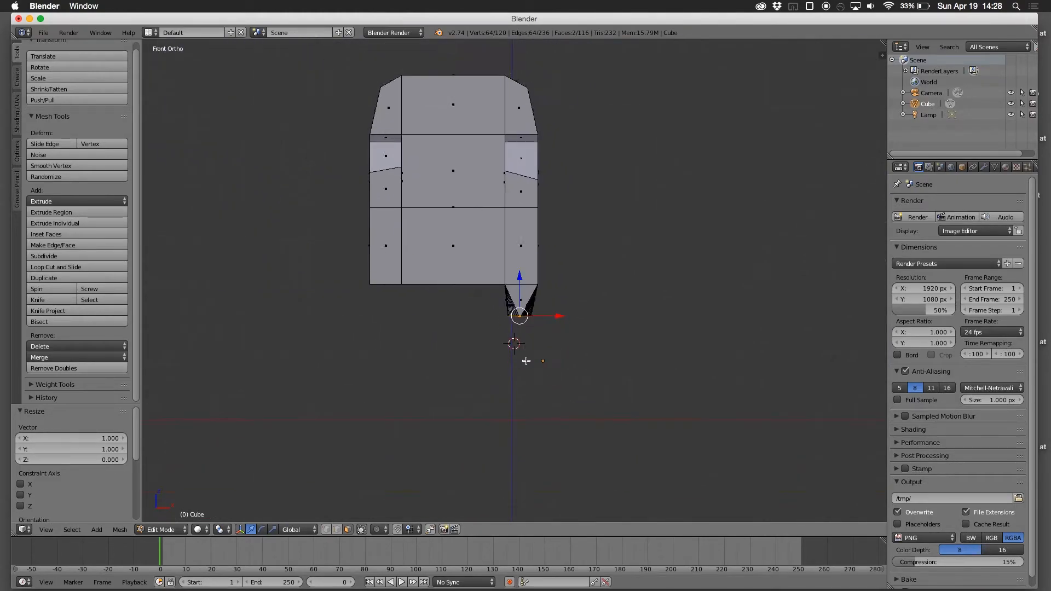
pyautogui.moveTo(539, 303)
pyautogui.mouseDown(button='middle')
pyautogui.moveTo(557, 322)
pyautogui.moveTo(527, 308)
pyautogui.mouseUp(button='middle')
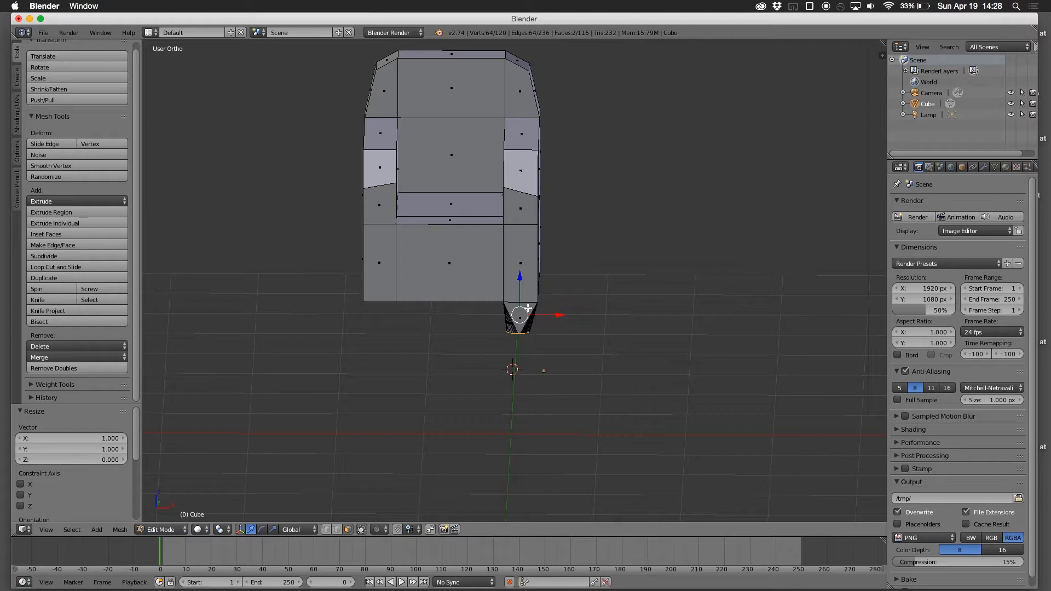
pyautogui.moveTo(527, 308); pyautogui.dragTo(603, 302, button='middle')
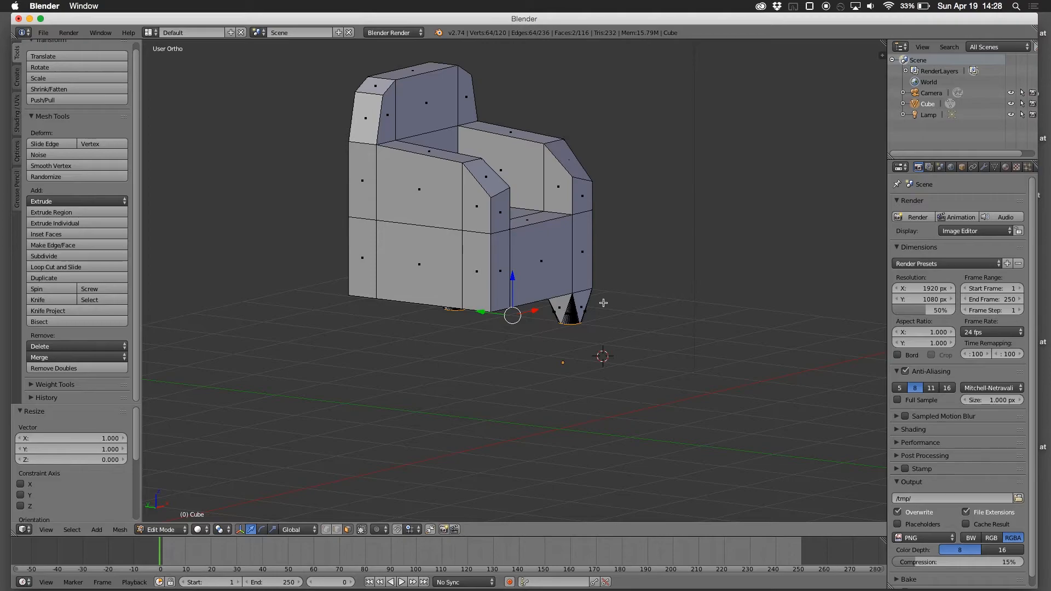
pyautogui.moveTo(603, 303); pyautogui.dragTo(546, 312, button='middle')
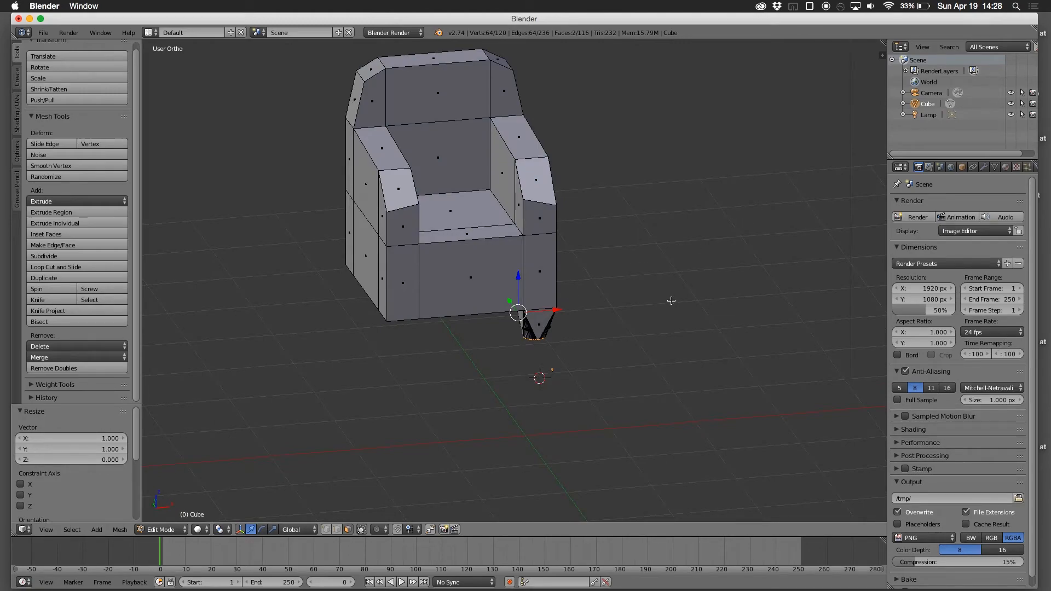
pyautogui.moveTo(671, 300); pyautogui.dragTo(676, 316, button='middle')
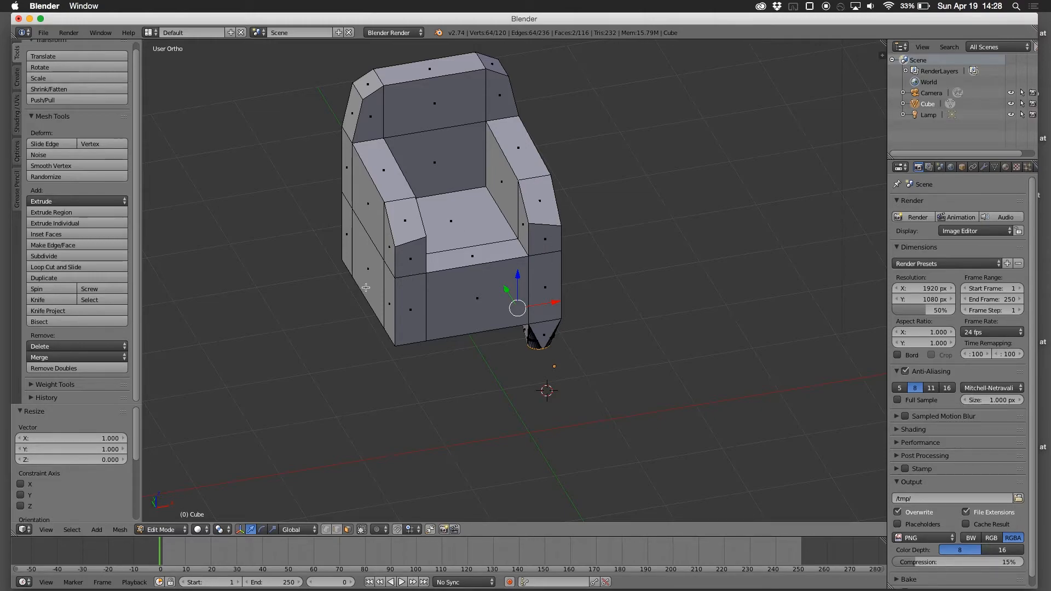
pyautogui.moveTo(425, 345); pyautogui.dragTo(450, 314, button='middle')
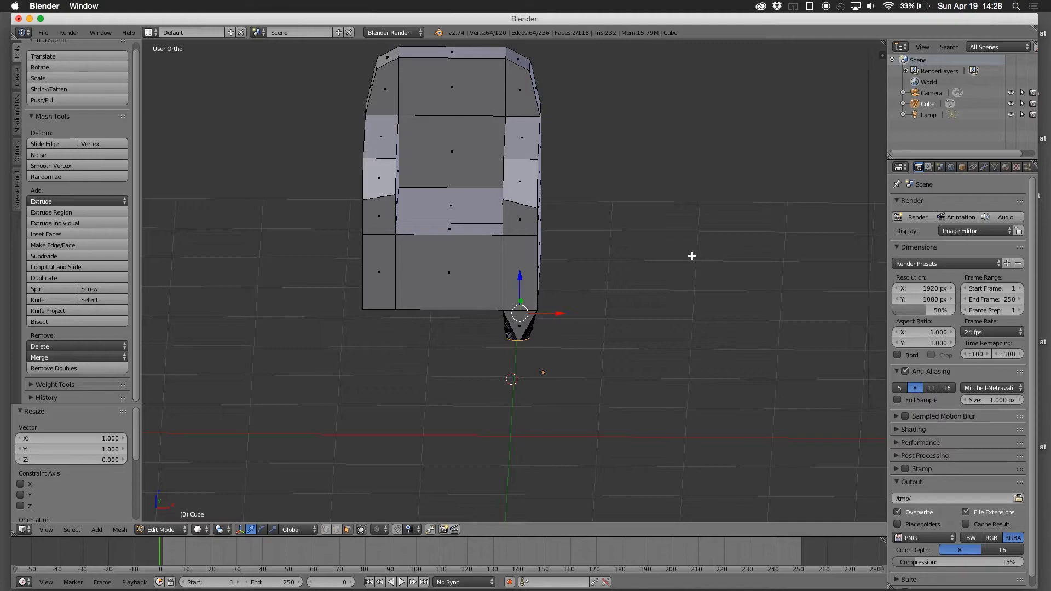
# Step: Switch the chair from Edit Mode to Object Mode
pyautogui.click(147, 532)
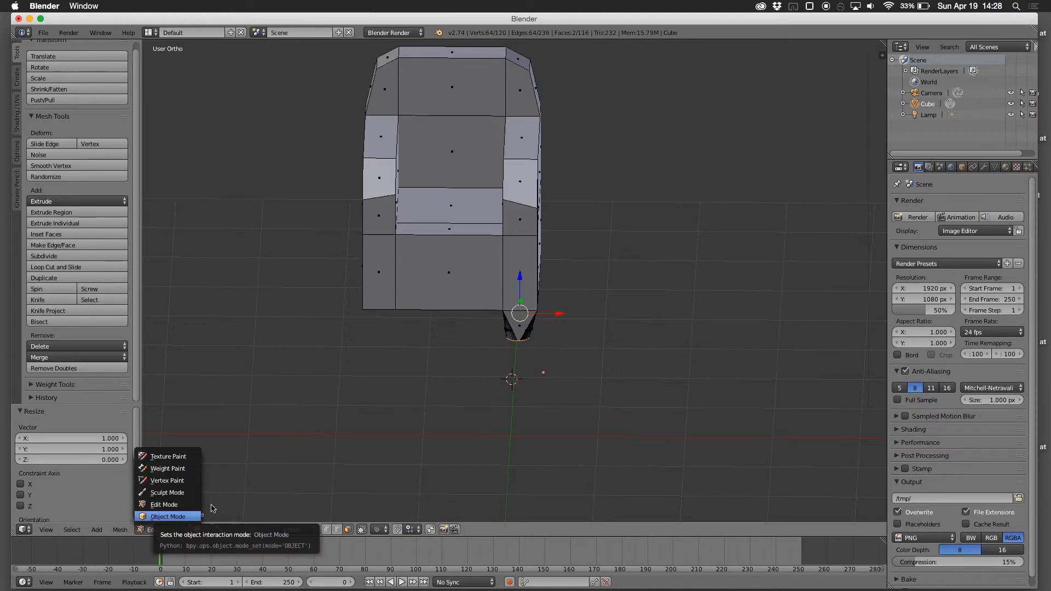
pyautogui.press('Tab')
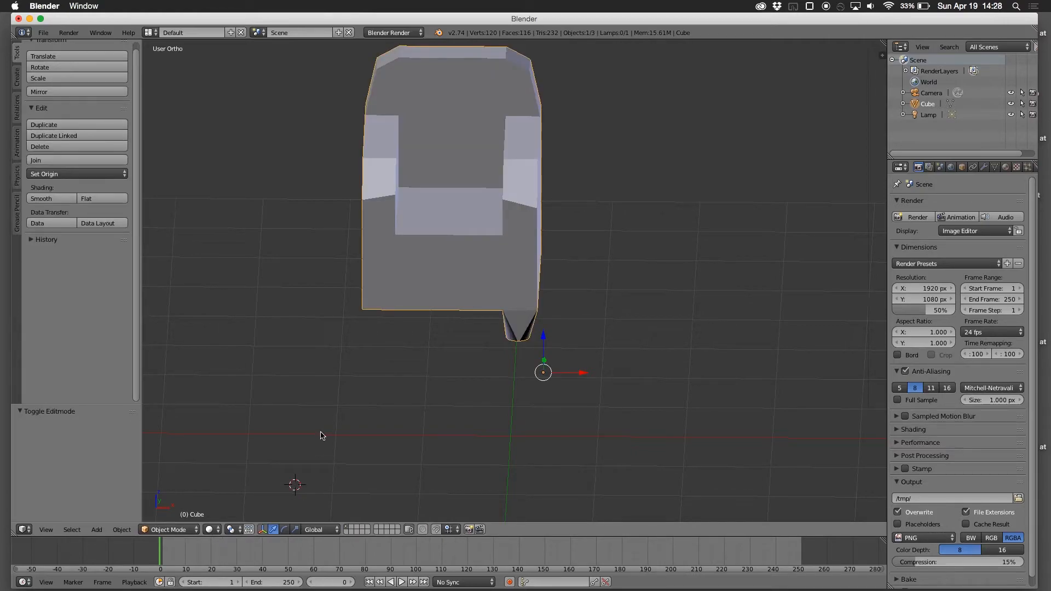
pyautogui.moveTo(321, 435); pyautogui.dragTo(357, 433, button='middle')
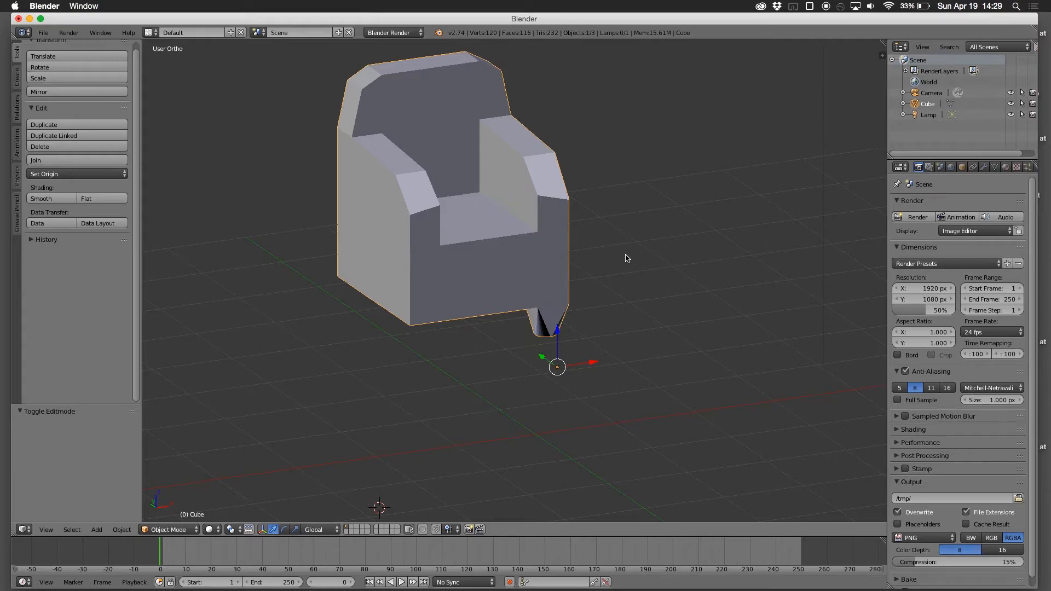
pyautogui.moveTo(626, 258); pyautogui.dragTo(615, 260, button='middle')
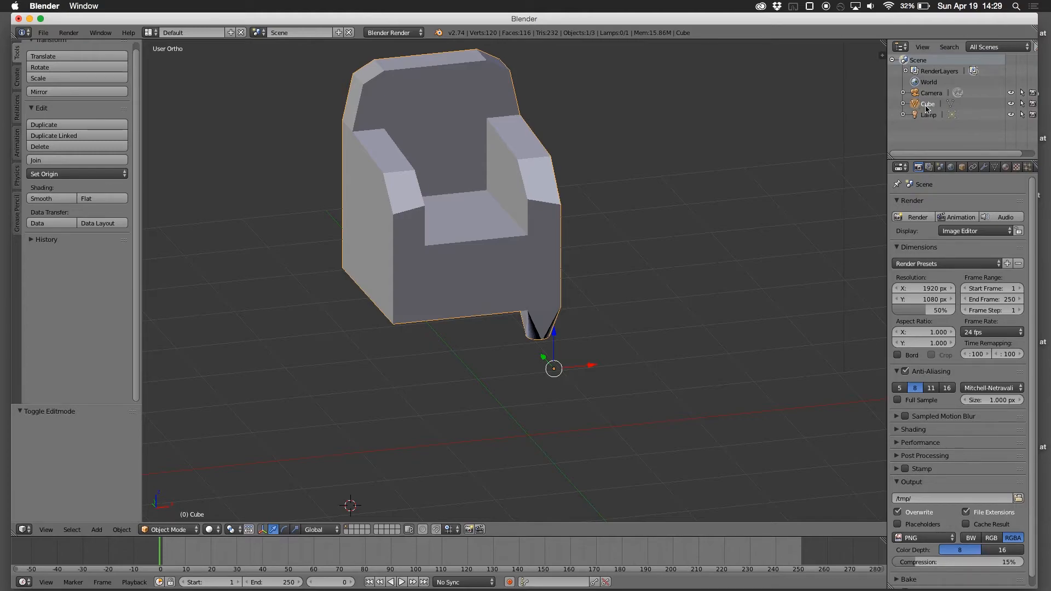
# Step: Try mirroring the chair along X with a Mirror modifier, and remove the modifier again
pyautogui.click(984, 167)
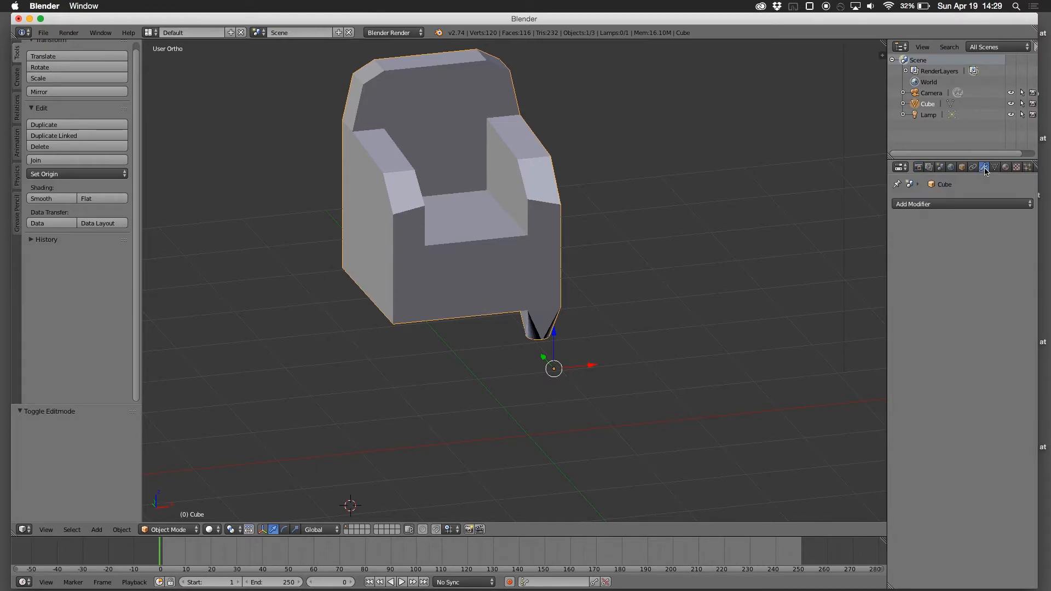
pyautogui.click(976, 204)
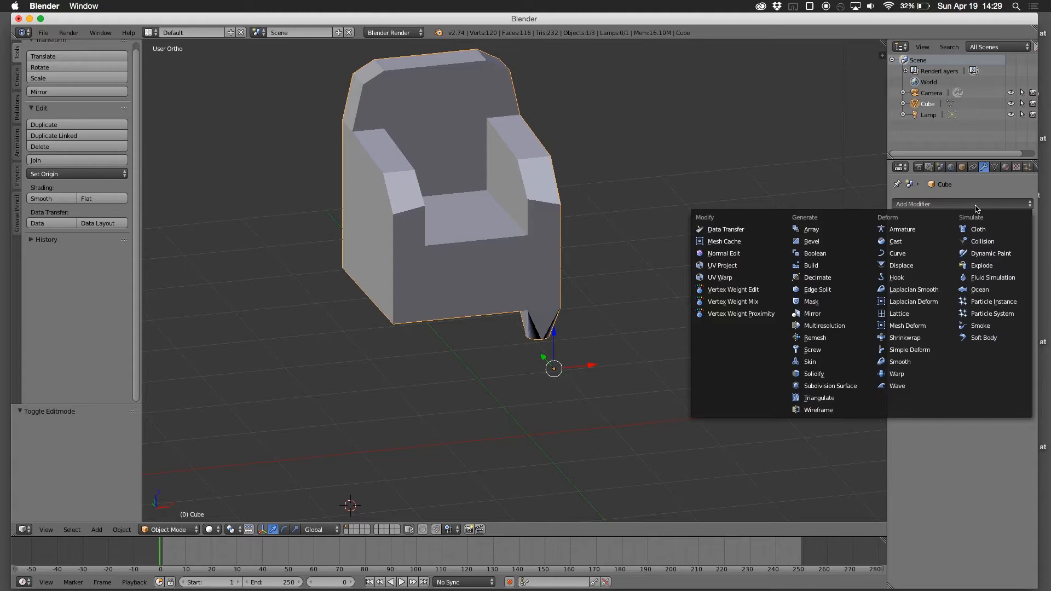
pyautogui.click(818, 315)
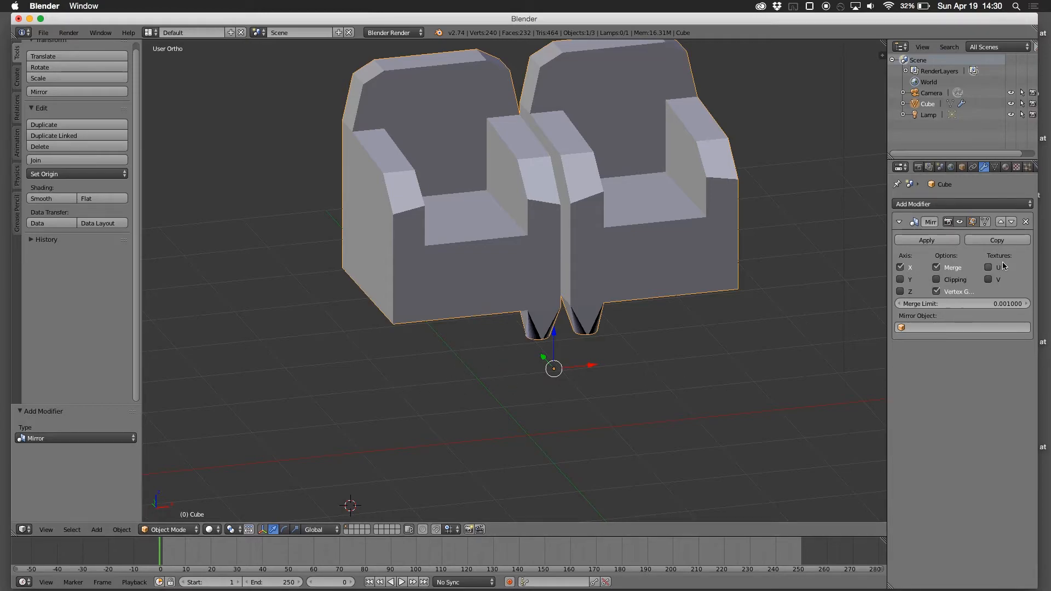
pyautogui.click(958, 294)
pyautogui.click(958, 294)
pyautogui.moveTo(796, 344); pyautogui.dragTo(758, 326, button='middle')
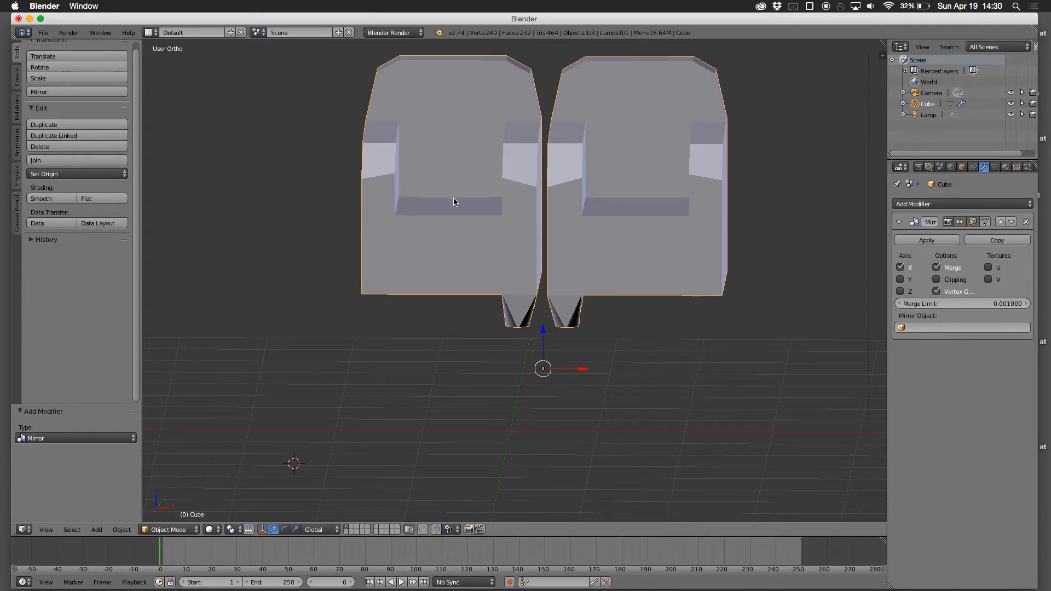
pyautogui.click(1026, 222)
pyautogui.press('Tab')
pyautogui.press('Tab')
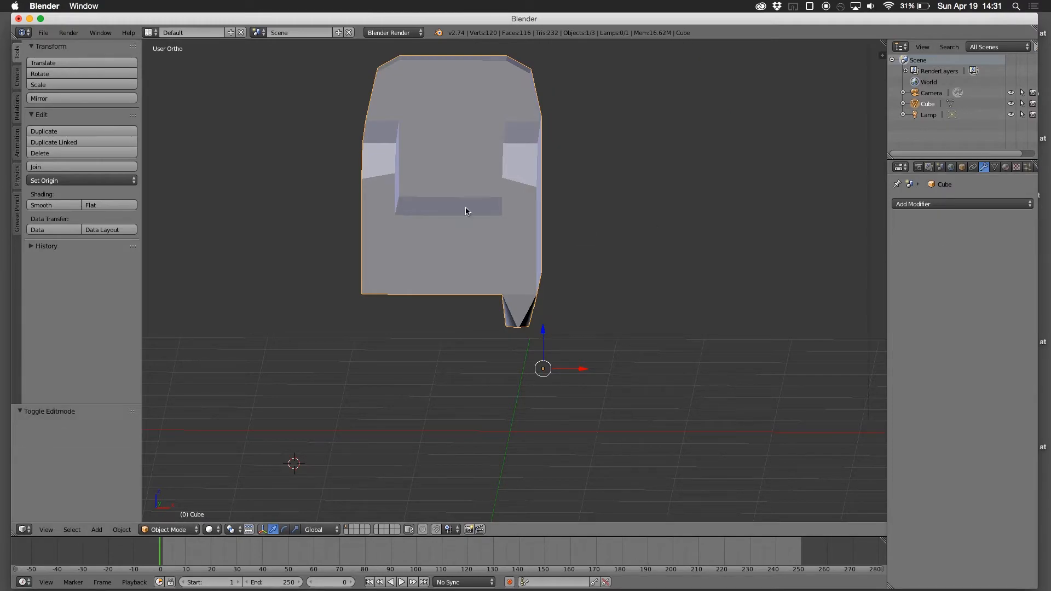
# Step: Try placing the chair's origin with Origin to Geometry
pyautogui.rightClick(465, 208)
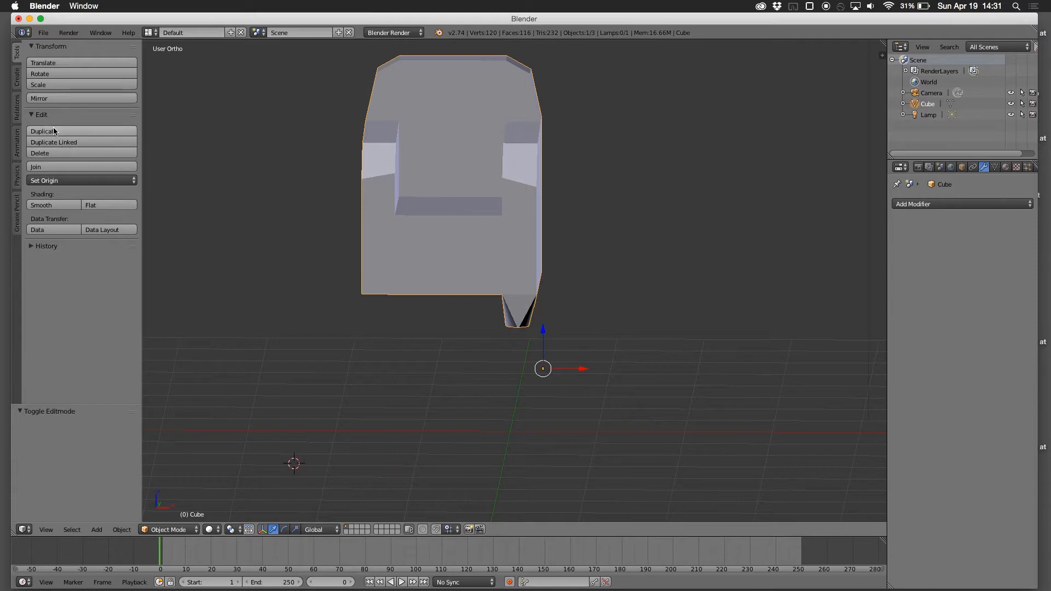
pyautogui.click(55, 180)
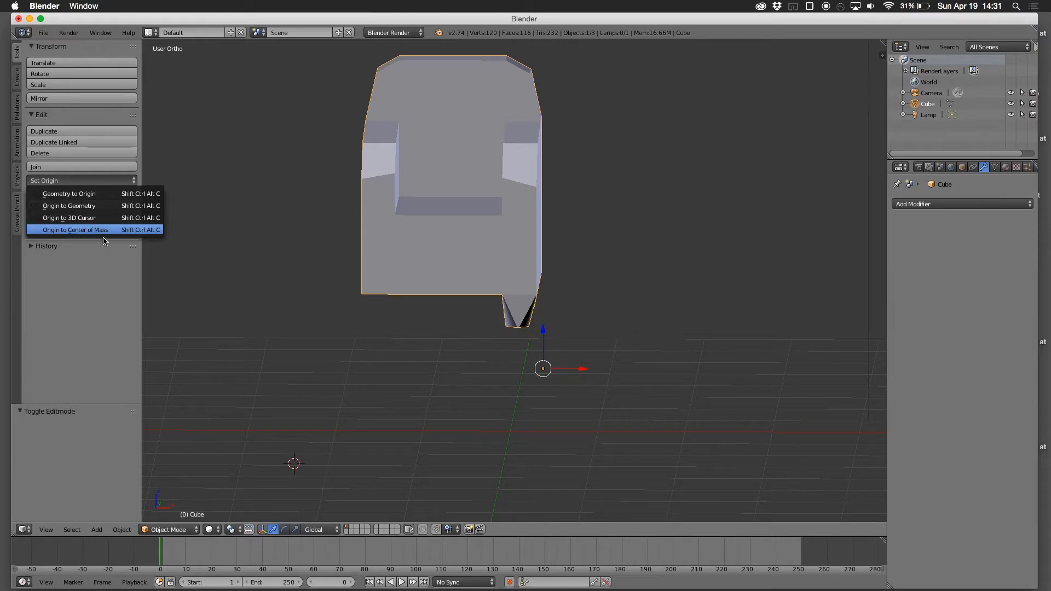
pyautogui.click(93, 207)
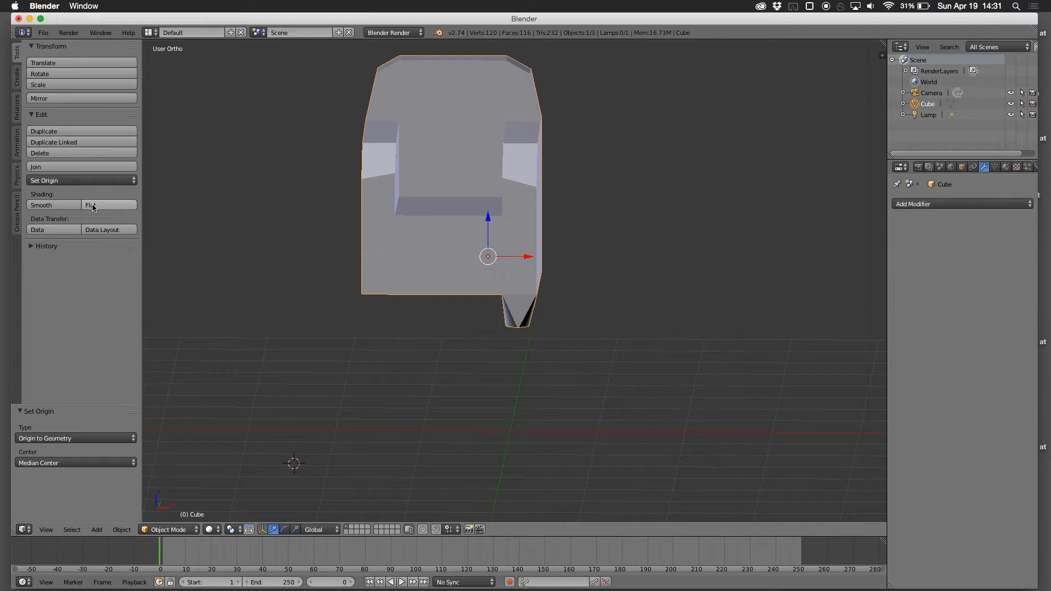
pyautogui.moveTo(248, 309); pyautogui.dragTo(266, 328, button='middle')
pyautogui.click(92, 181)
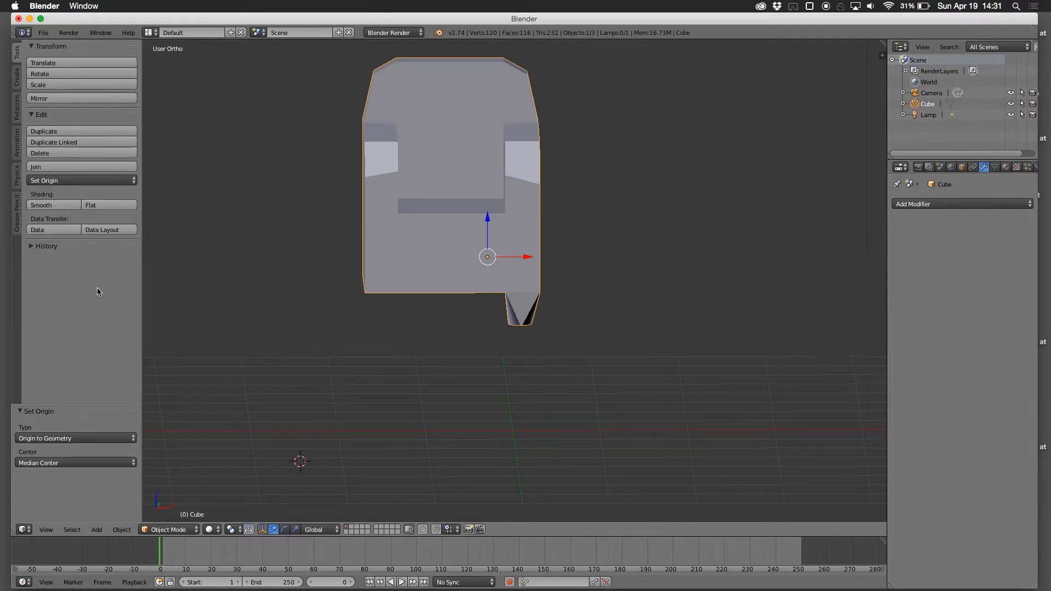
# Step: Place the 3D cursor in the middle of the seat and set the chair's origin to the 3D cursor
pyautogui.moveTo(429, 235); pyautogui.dragTo(427, 335, button='middle')
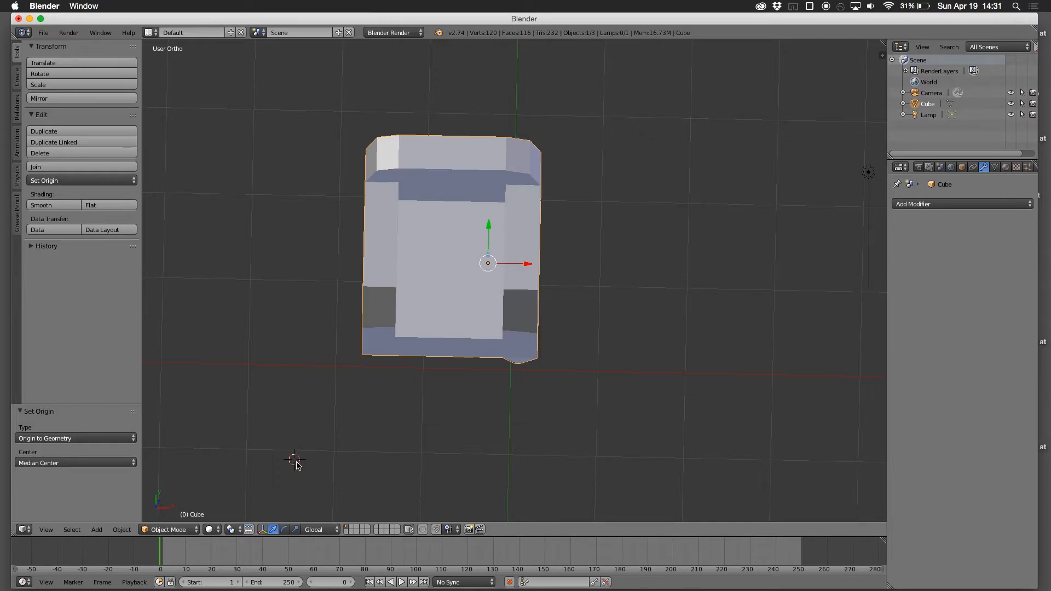
pyautogui.click(454, 262)
pyautogui.moveTo(452, 305); pyautogui.dragTo(453, 237, button='middle')
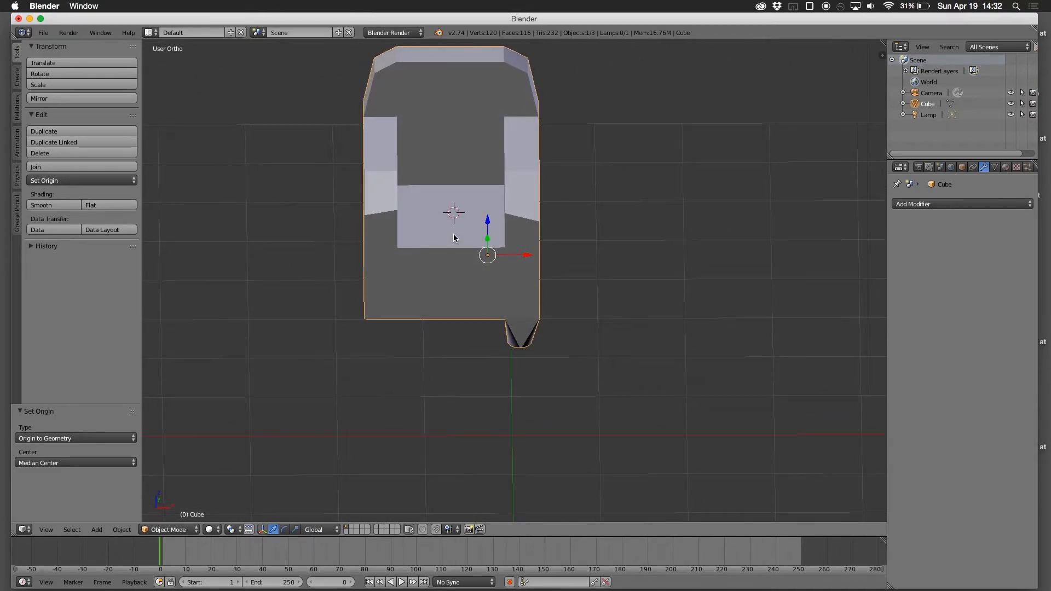
pyautogui.click(79, 180)
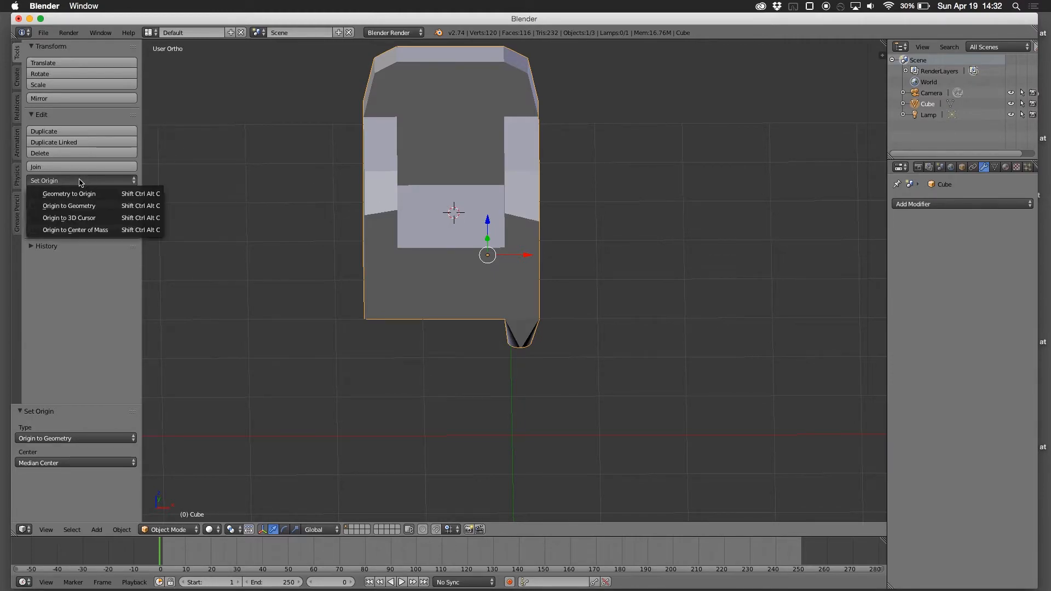
pyautogui.click(90, 219)
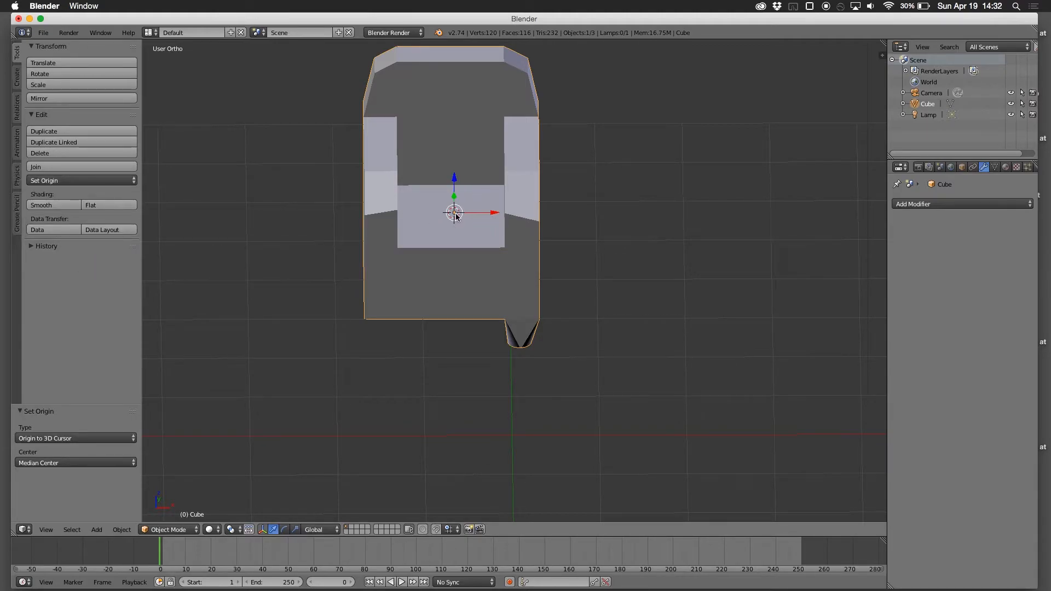
pyautogui.moveTo(462, 215); pyautogui.dragTo(460, 185, button='middle')
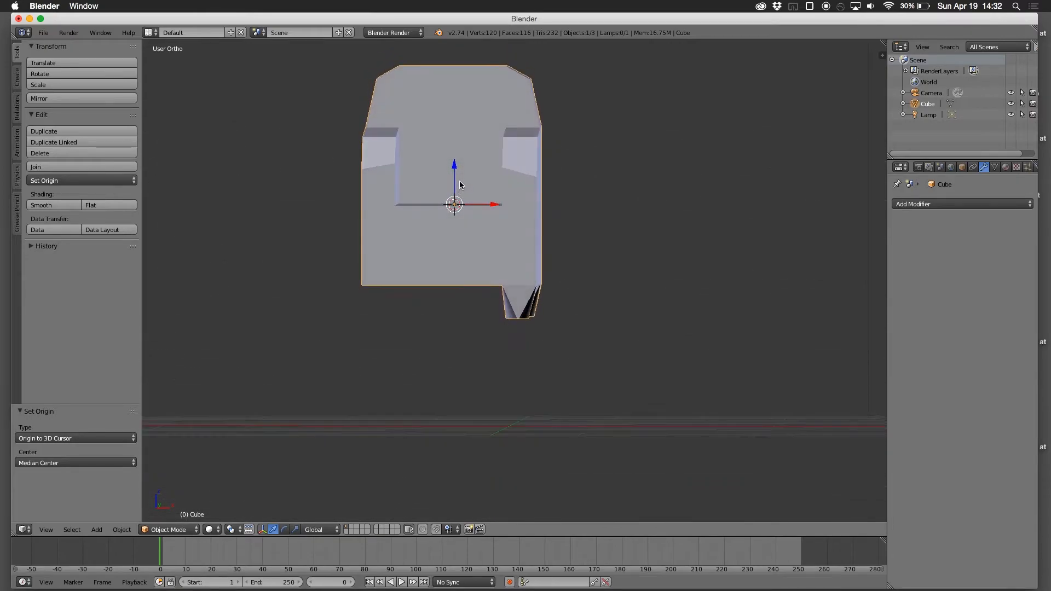
pyautogui.moveTo(483, 239); pyautogui.dragTo(494, 263, button='middle')
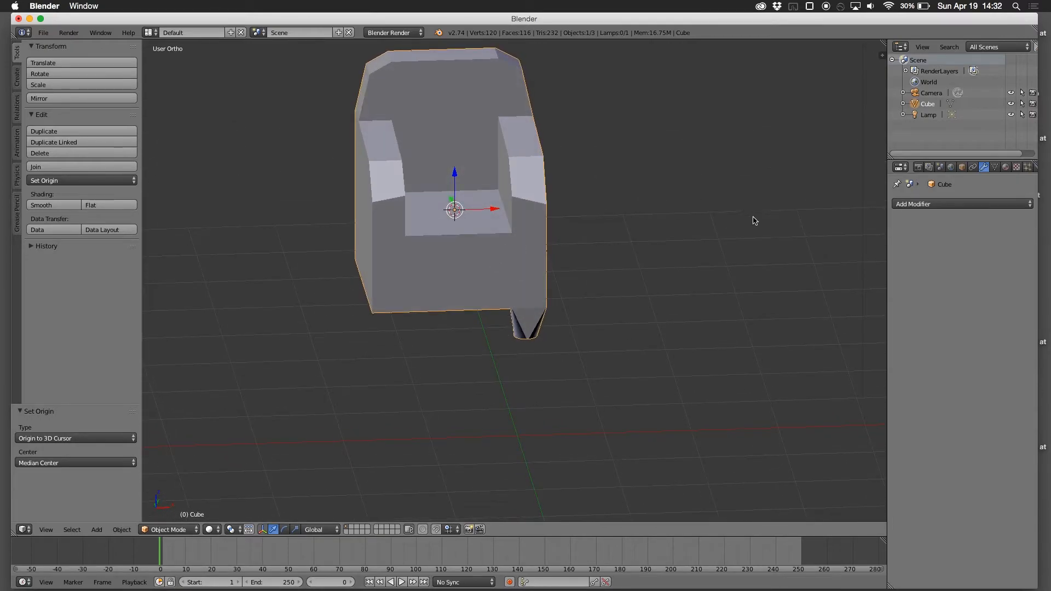
# Step: Add a Mirror modifier on the X axis to the chair
pyautogui.click(997, 207)
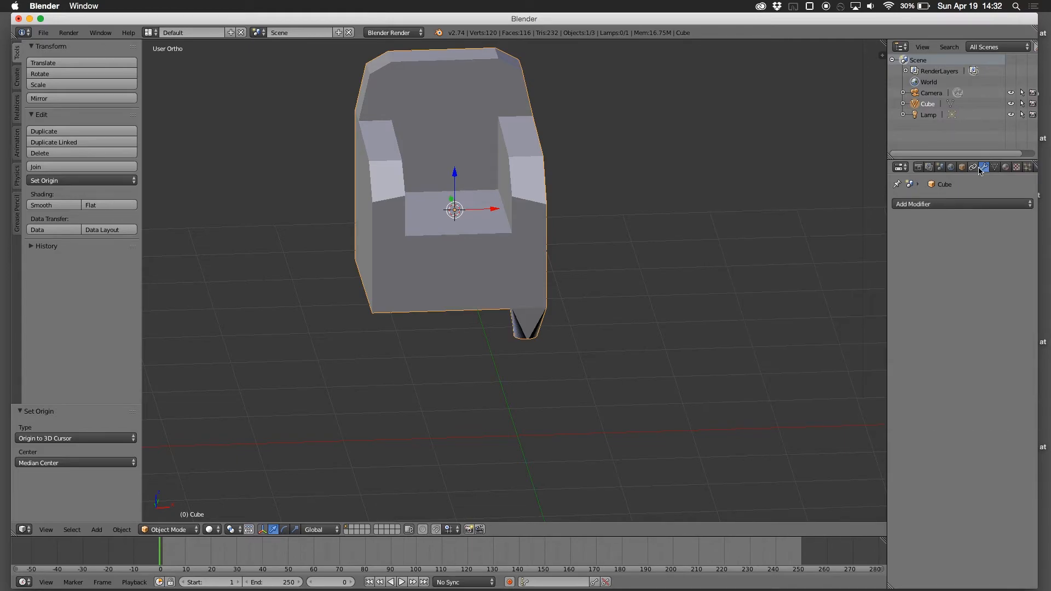
pyautogui.click(936, 209)
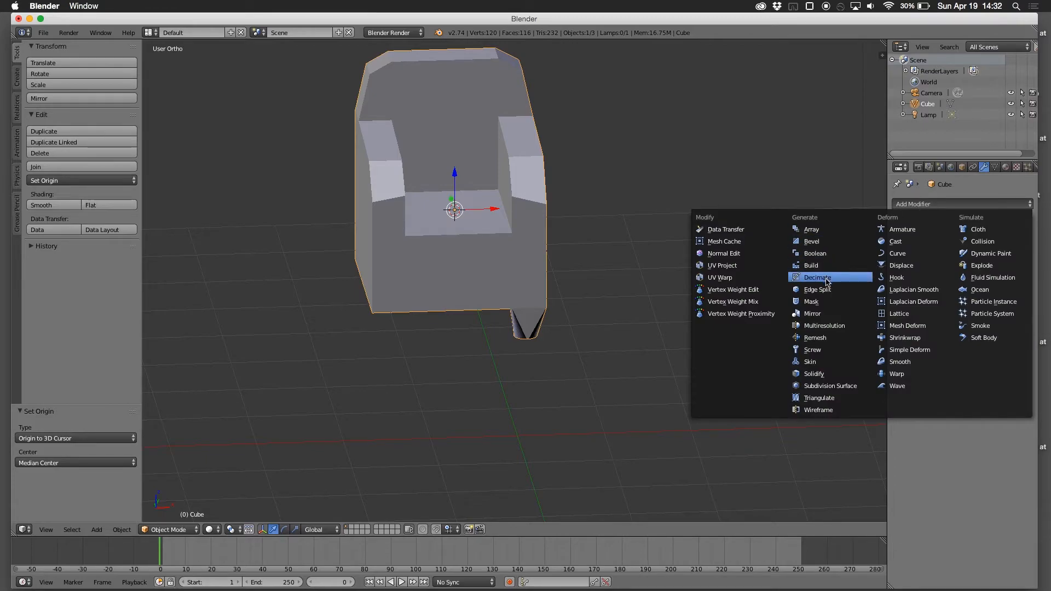
pyautogui.click(821, 314)
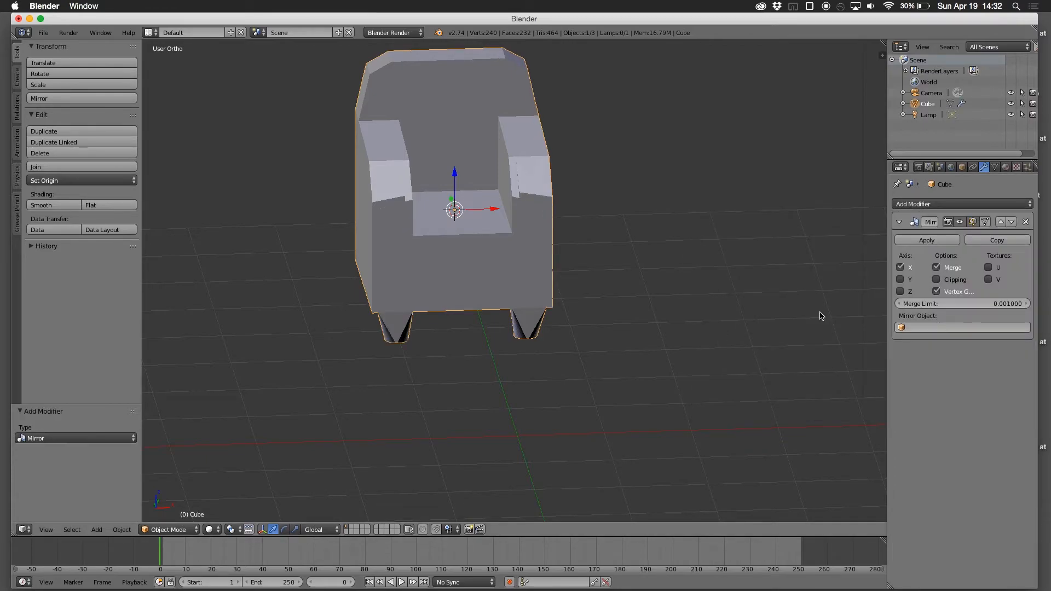
pyautogui.moveTo(679, 316); pyautogui.dragTo(666, 298, button='middle')
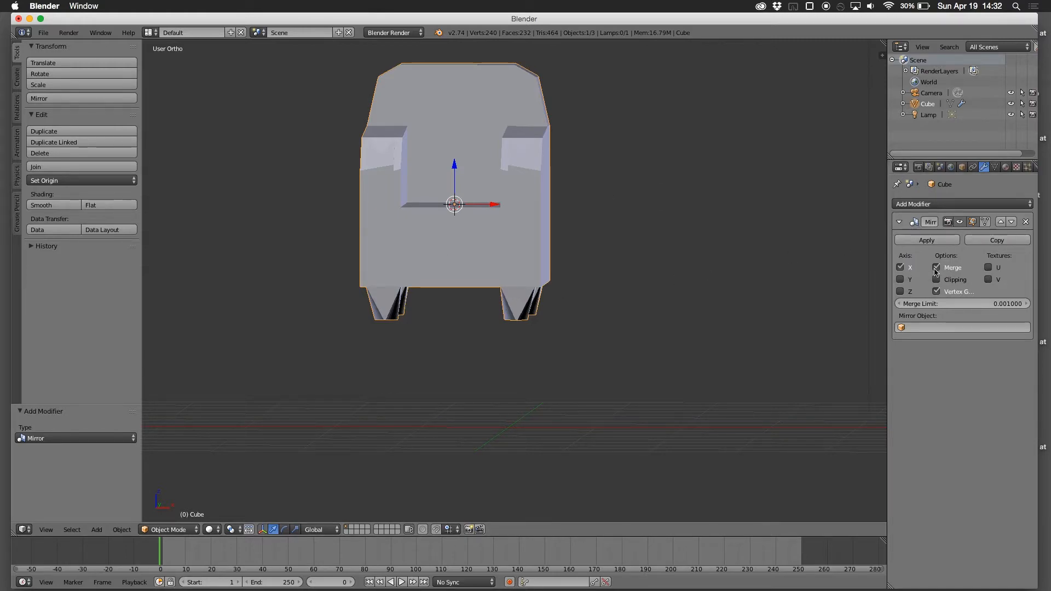
# Step: Toggle the Mirror modifier's viewport display to compare the chair with and without it, leaving it hidden
pyautogui.click(960, 222)
pyautogui.click(959, 221)
pyautogui.click(959, 221)
pyautogui.click(959, 222)
pyautogui.click(961, 223)
pyautogui.click(961, 223)
pyautogui.click(960, 222)
pyautogui.click(961, 223)
pyautogui.click(961, 222)
pyautogui.click(961, 223)
pyautogui.click(960, 223)
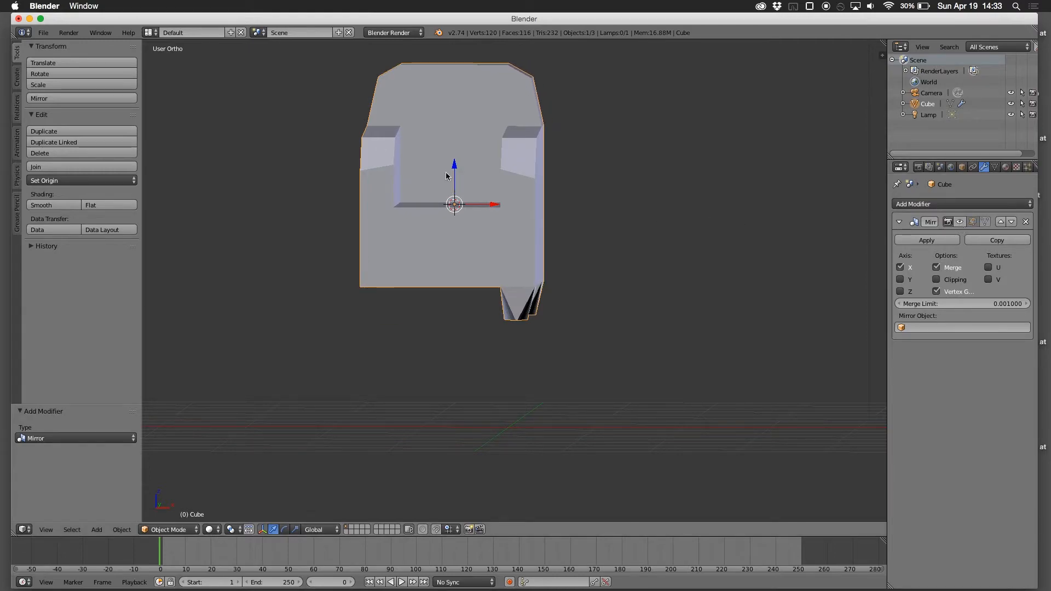
pyautogui.click(960, 222)
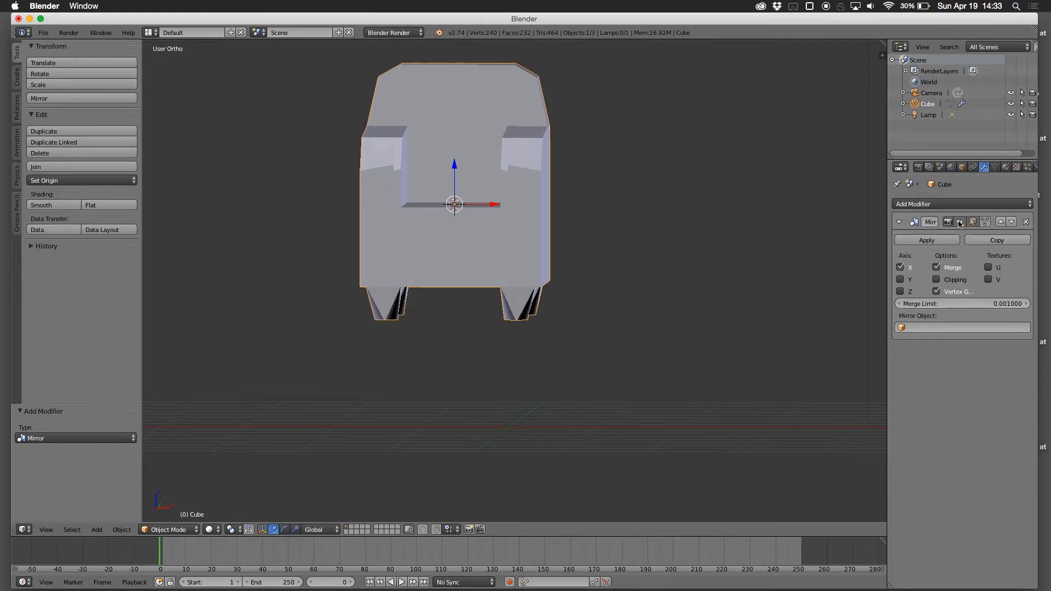
pyautogui.click(959, 222)
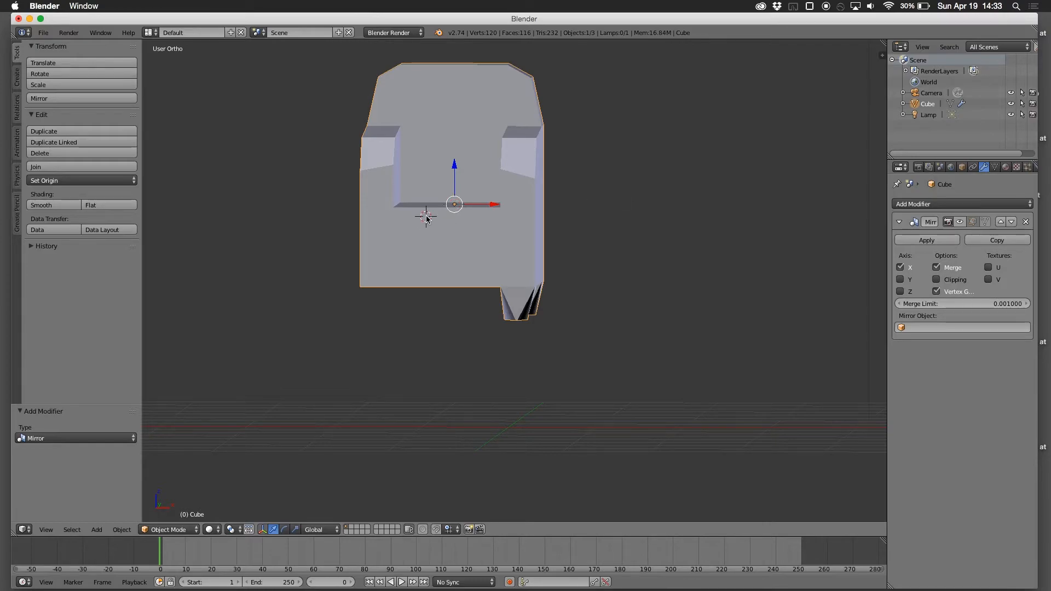
# Step: In Edit Mode, add a single vertical loop cut through the chair's back, seat and front, slid to about -0.257
pyautogui.moveTo(425, 219); pyautogui.dragTo(417, 265, button='middle')
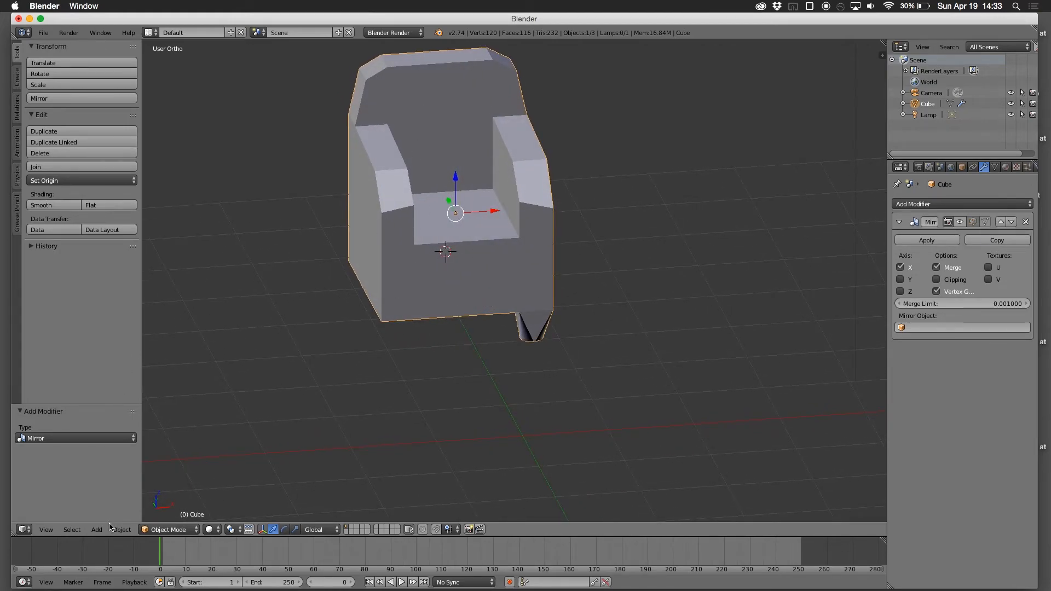
pyautogui.click(167, 531)
pyautogui.click(164, 507)
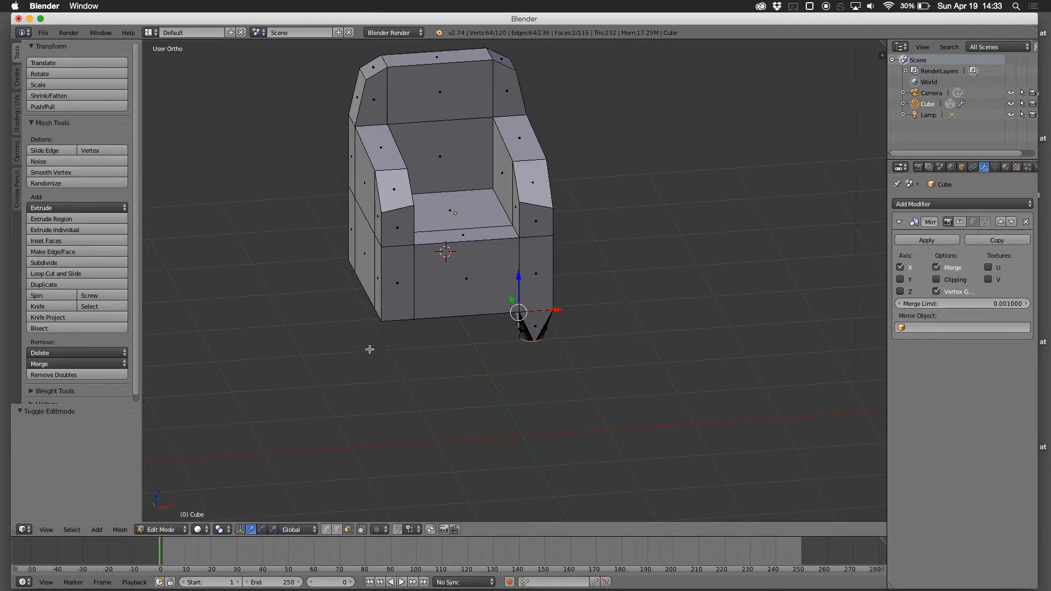
pyautogui.moveTo(385, 347); pyautogui.dragTo(428, 366, button='middle')
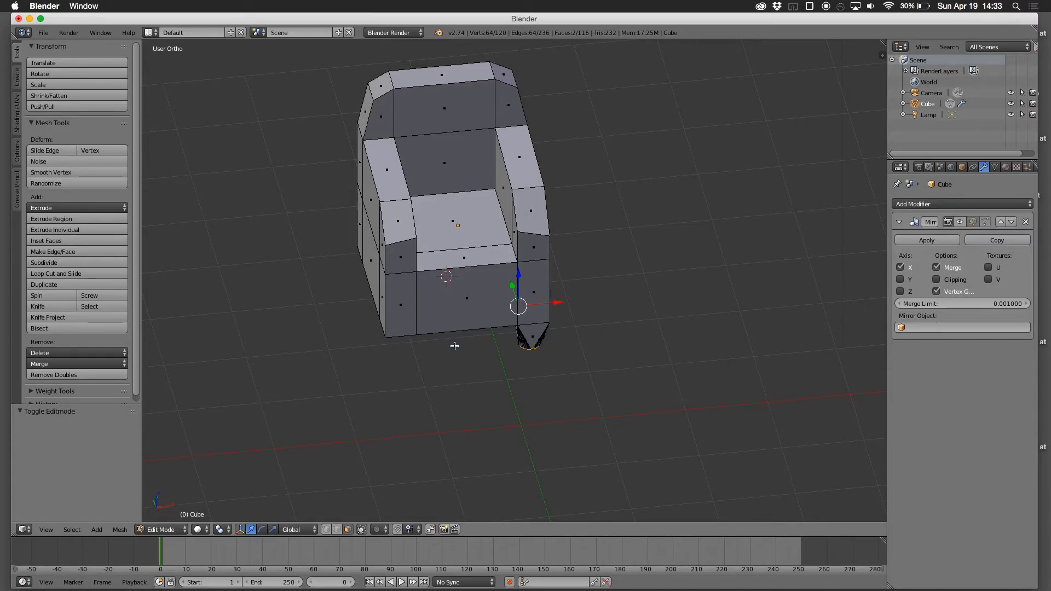
pyautogui.click(49, 273)
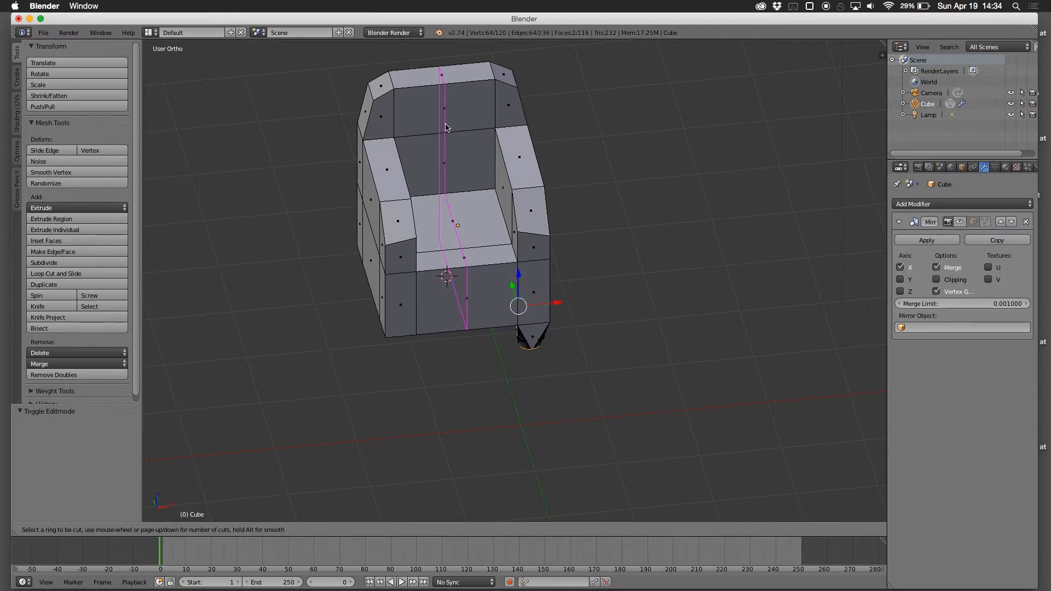
pyautogui.click(444, 128)
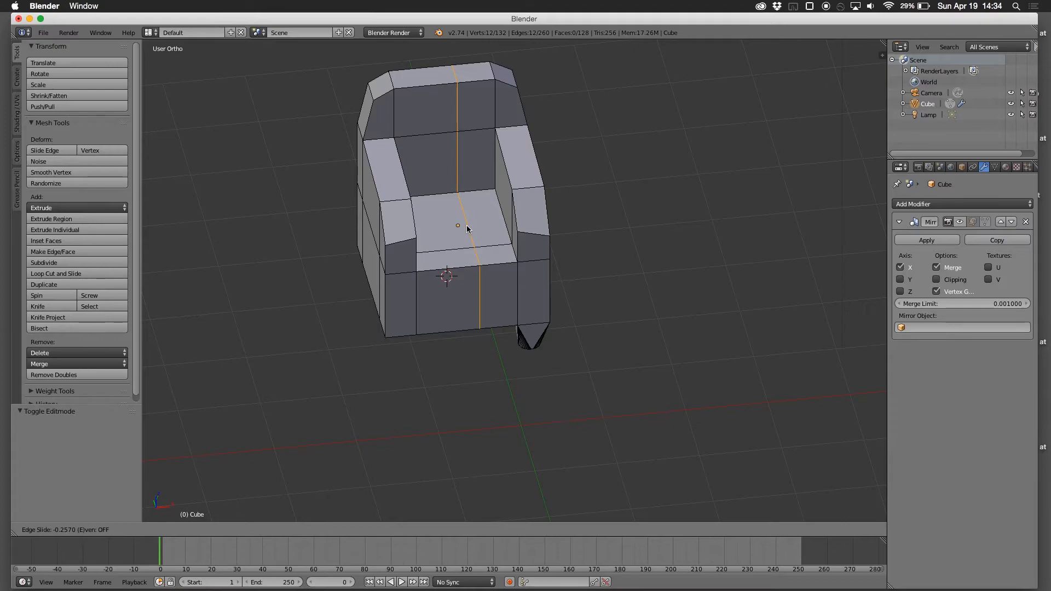
pyautogui.click(466, 229)
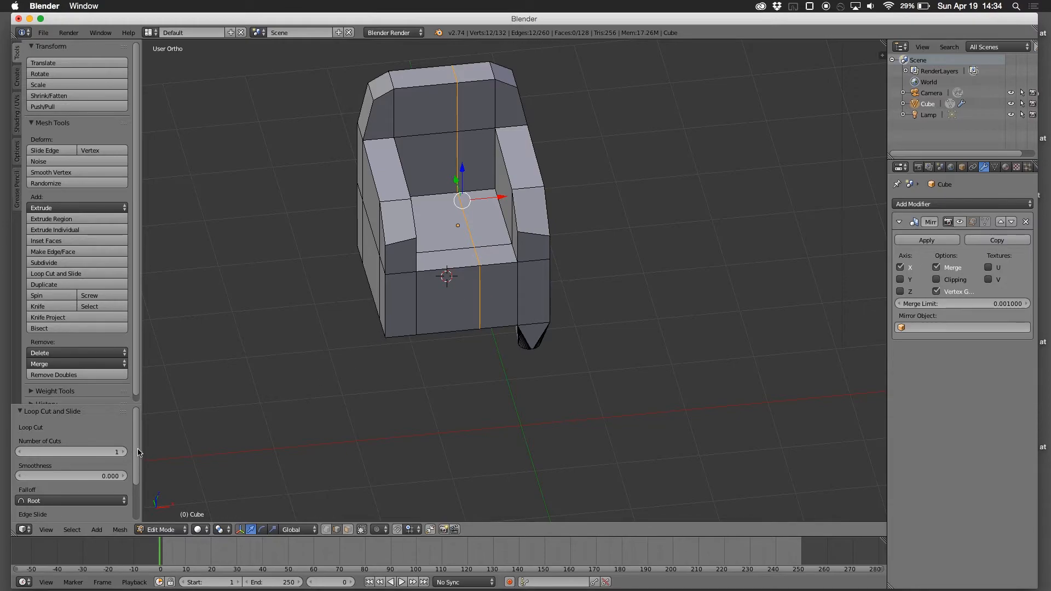
pyautogui.moveTo(136, 452)
pyautogui.mouseDown()
pyautogui.moveTo(134, 511)
pyautogui.moveTo(137, 461)
pyautogui.mouseUp()
pyautogui.moveTo(490, 366); pyautogui.dragTo(490, 336, button='middle')
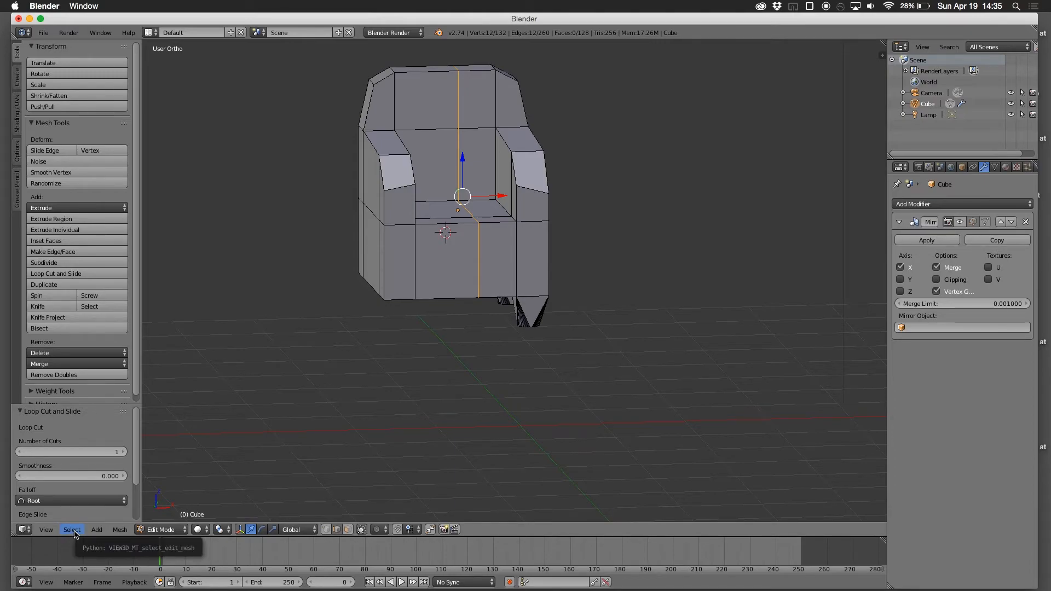
pyautogui.moveTo(403, 436); pyautogui.dragTo(387, 441, button='middle')
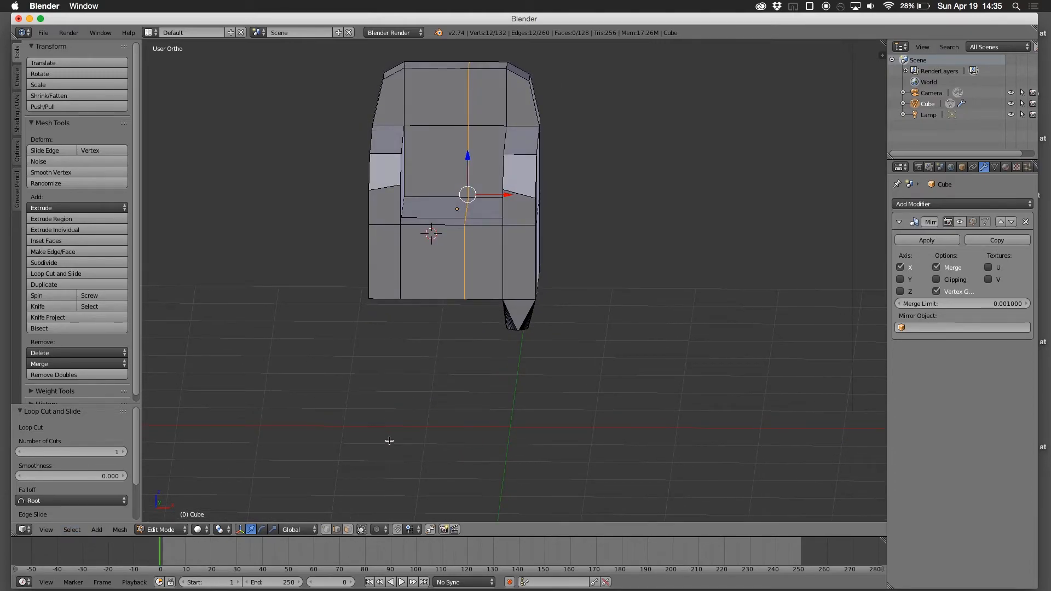
pyautogui.click(70, 532)
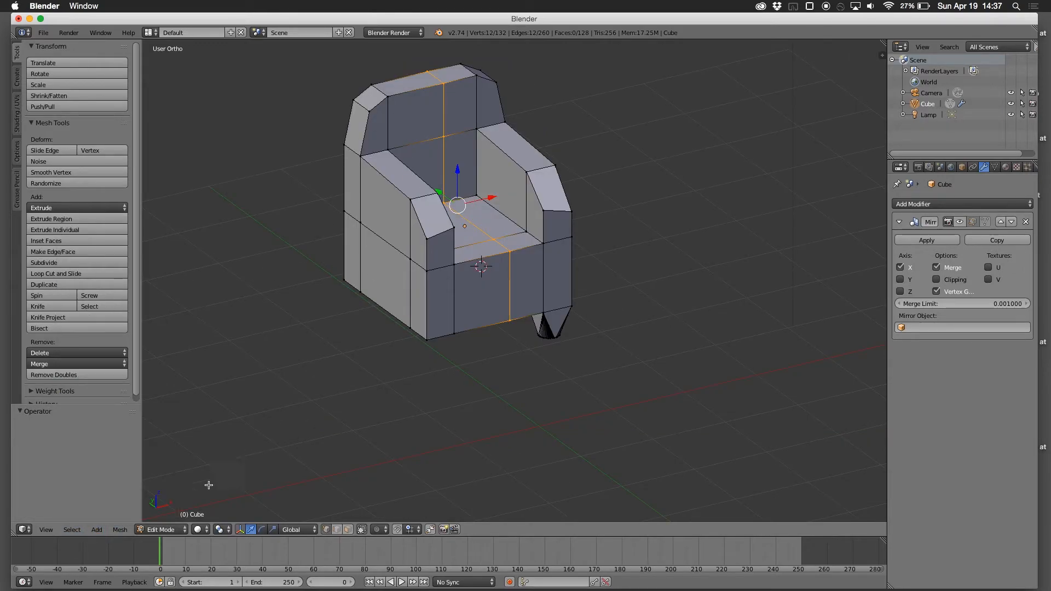
pyautogui.click(71, 530)
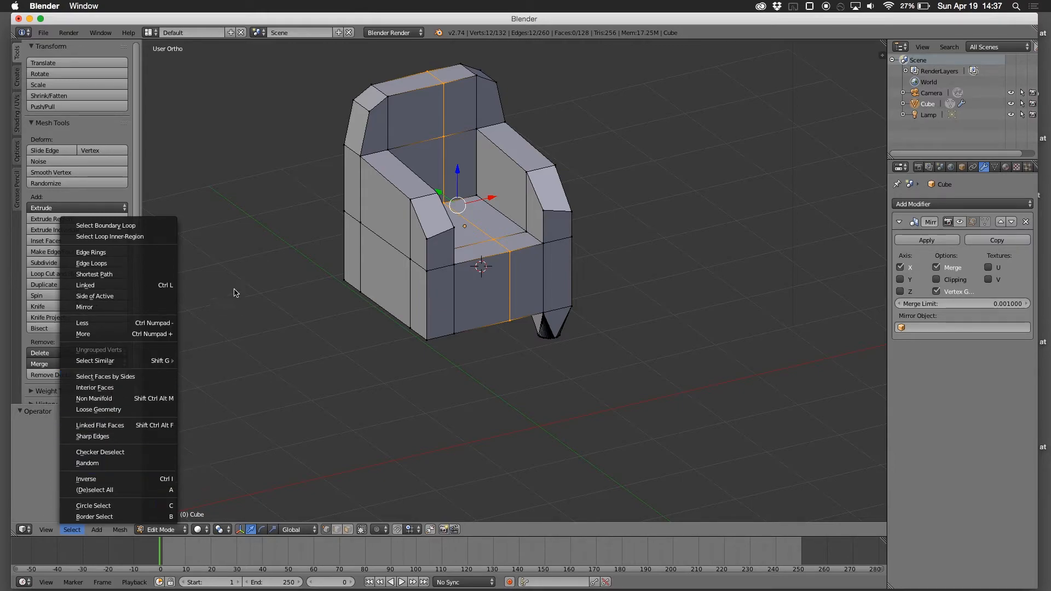
# Step: Switch to face selection and select the legless half's inner backrest, seat, front and backrest-top faces beside the centre cut
pyautogui.click(348, 534)
pyautogui.moveTo(393, 335); pyautogui.dragTo(362, 381, button='middle')
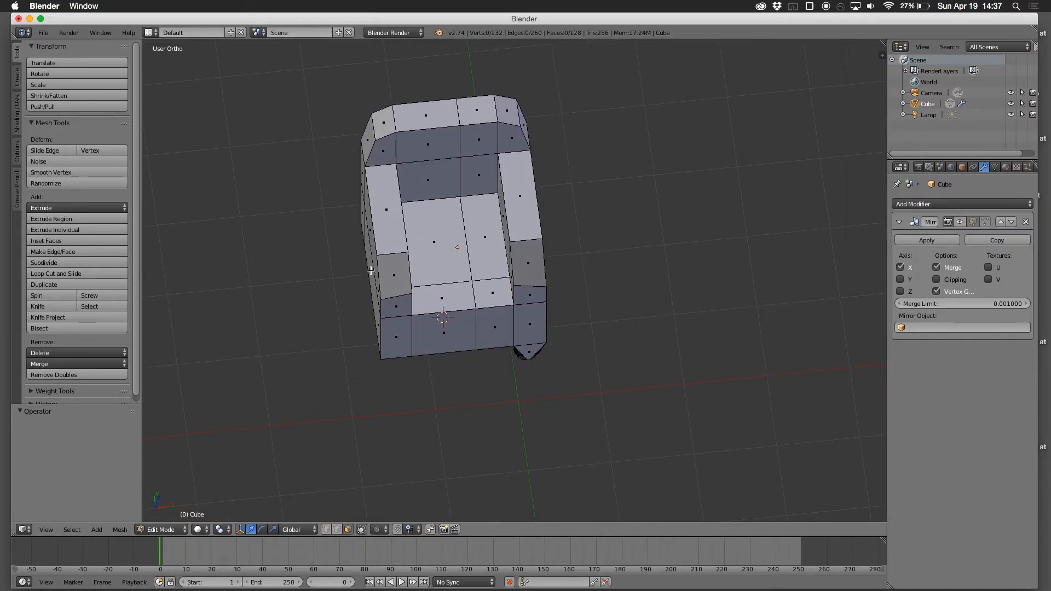
pyautogui.moveTo(420, 223)
pyautogui.mouseDown(button='middle')
pyautogui.moveTo(421, 127)
pyautogui.moveTo(419, 228)
pyautogui.mouseUp(button='middle')
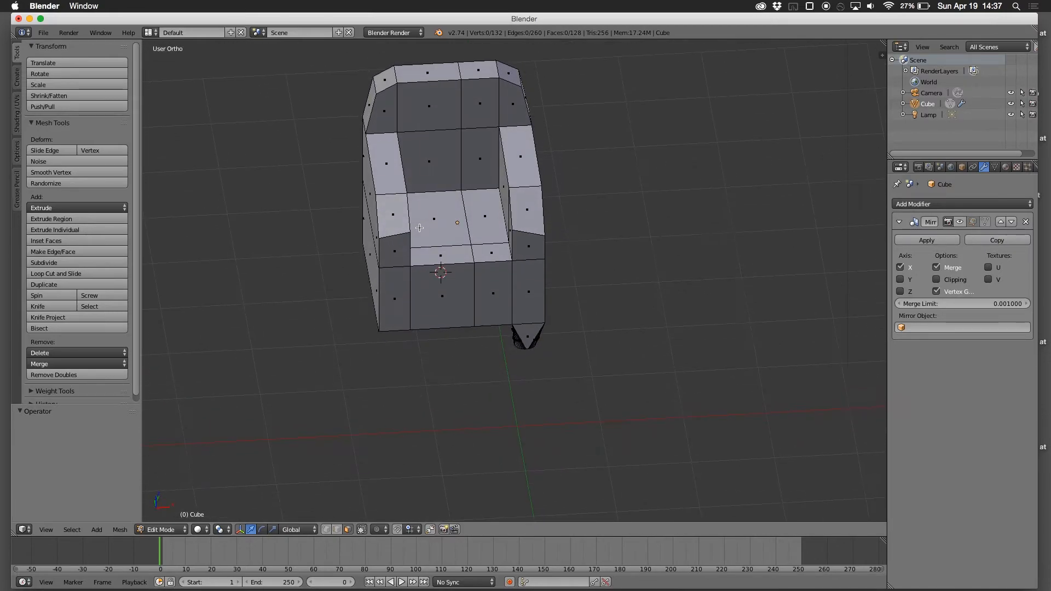
pyautogui.rightClick(419, 124)
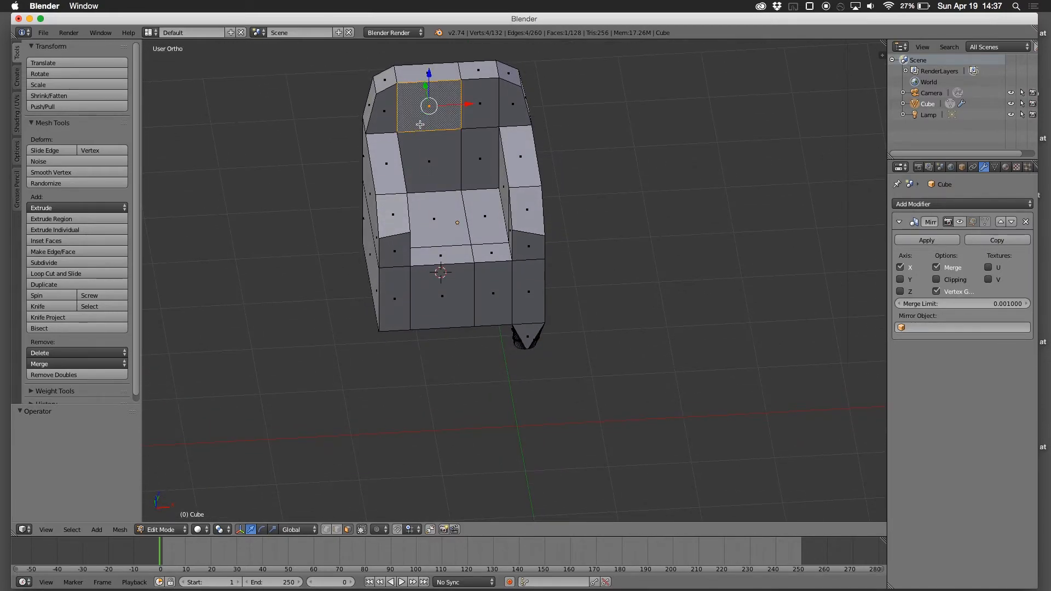
pyautogui.keyDown('shift'); pyautogui.rightClick(429, 162); pyautogui.keyUp('shift')
pyautogui.keyDown('shift'); pyautogui.rightClick(432, 222); pyautogui.keyUp('shift')
pyautogui.keyDown('shift'); pyautogui.rightClick(436, 268); pyautogui.keyUp('shift')
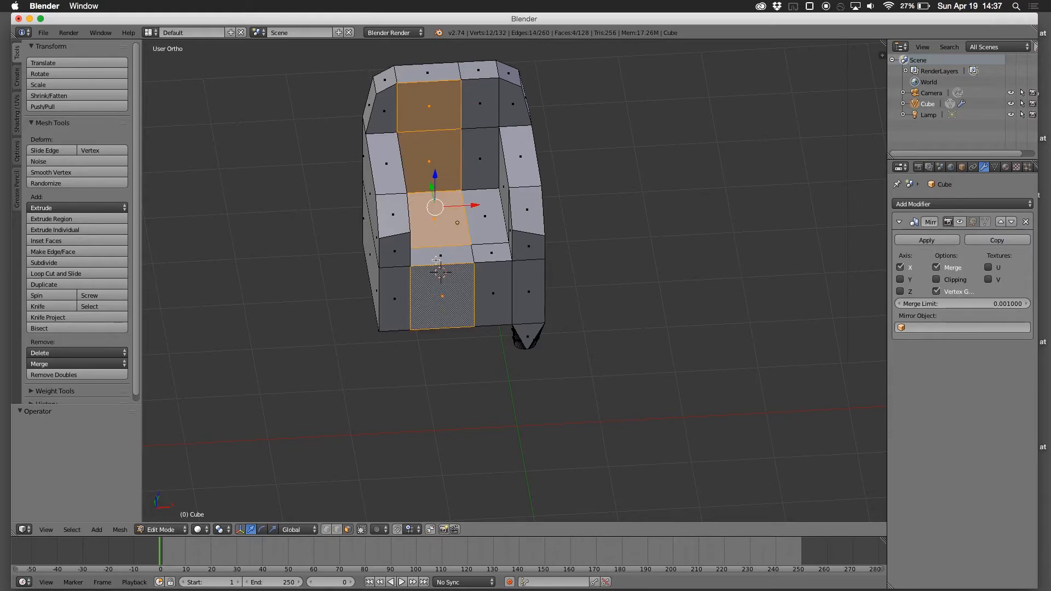
pyautogui.keyDown('shift'); pyautogui.rightClick(433, 256); pyautogui.keyUp('shift')
pyautogui.keyDown('shift'); pyautogui.rightClick(421, 76); pyautogui.keyUp('shift')
# Step: Add the bevelled backrest corner faces and the armrest's top, sloped and front faces on the legless half to the selection
pyautogui.keyDown('shift'); pyautogui.rightClick(384, 78); pyautogui.keyUp('shift')
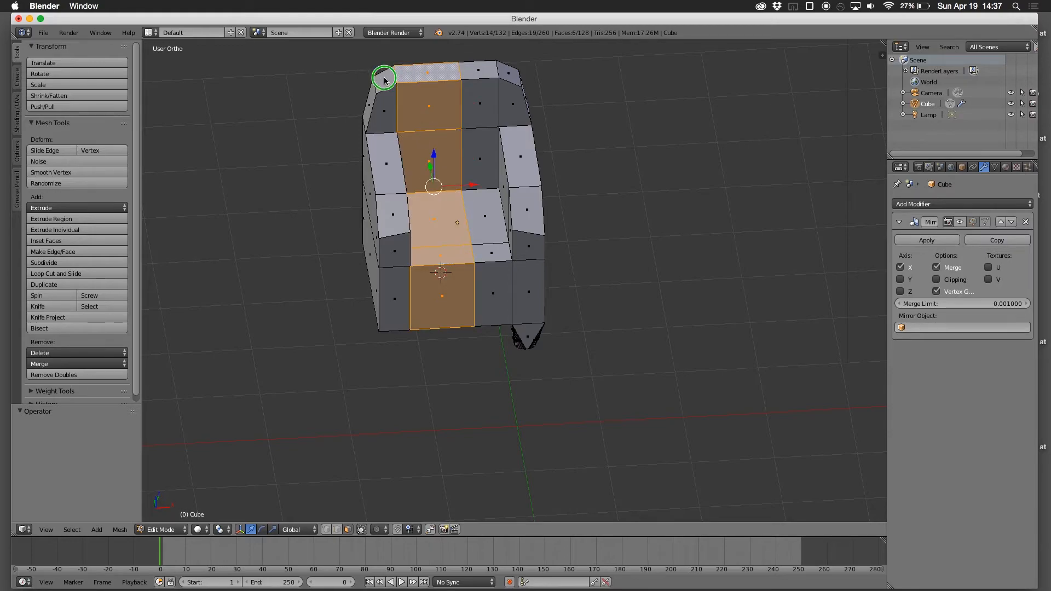
pyautogui.keyDown('shift'); pyautogui.rightClick(373, 104); pyautogui.keyUp('shift')
pyautogui.keyDown('shift'); pyautogui.rightClick(369, 101); pyautogui.keyUp('shift')
pyautogui.keyDown('shift'); pyautogui.rightClick(384, 149); pyautogui.keyUp('shift')
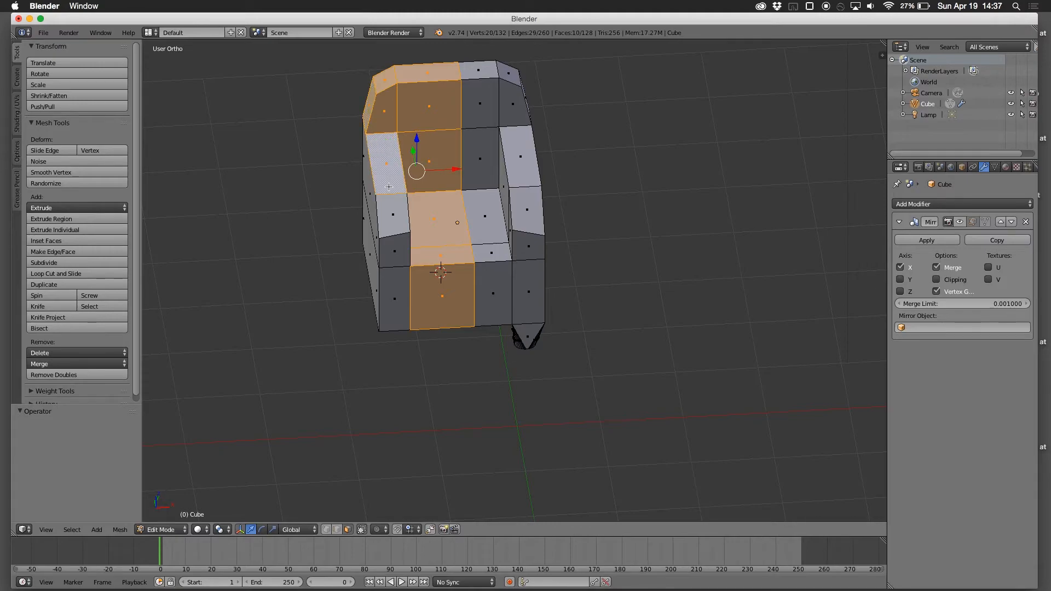
pyautogui.keyDown('shift'); pyautogui.rightClick(390, 212); pyautogui.keyUp('shift')
pyautogui.keyDown('shift'); pyautogui.rightClick(392, 253); pyautogui.keyUp('shift')
pyautogui.keyDown('shift'); pyautogui.rightClick(391, 293); pyautogui.keyUp('shift')
# Step: Extend the face selection over the legless half's underside beside the centre cut and its outer side
pyautogui.moveTo(392, 292); pyautogui.dragTo(414, 221, button='middle')
pyautogui.keyDown('shift'); pyautogui.rightClick(431, 239); pyautogui.keyUp('shift')
pyautogui.keyDown('shift'); pyautogui.rightClick(430, 279); pyautogui.keyUp('shift')
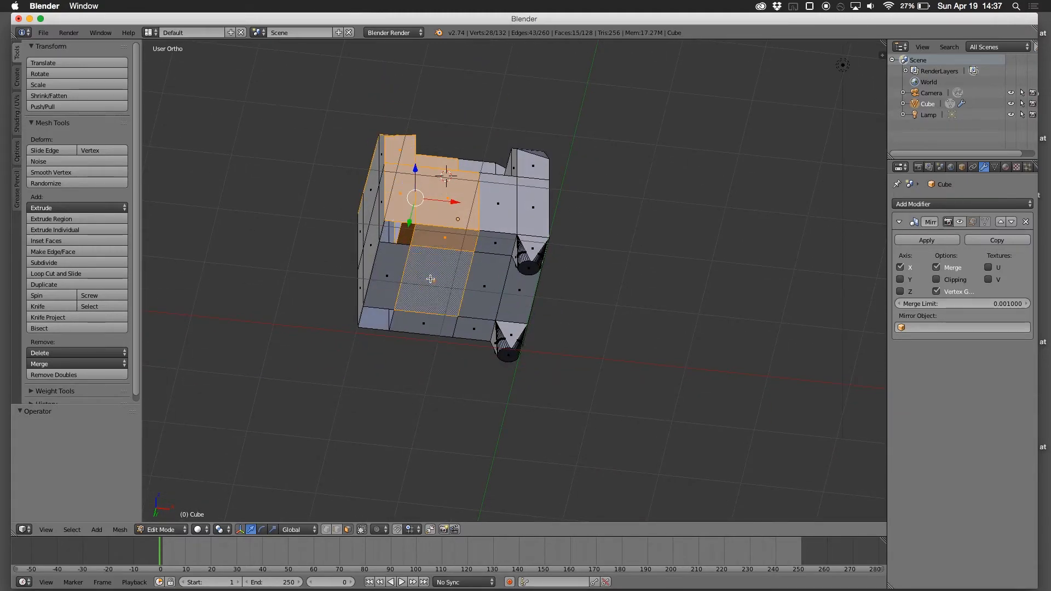
pyautogui.keyDown('shift'); pyautogui.rightClick(430, 320); pyautogui.keyUp('shift')
pyautogui.moveTo(388, 272); pyautogui.dragTo(446, 331, button='middle')
pyautogui.keyDown('shift'); pyautogui.rightClick(516, 255); pyautogui.keyUp('shift')
pyautogui.keyDown('shift'); pyautogui.rightClick(421, 266); pyautogui.keyUp('shift')
pyautogui.keyDown('shift'); pyautogui.rightClick(455, 253); pyautogui.keyUp('shift')
pyautogui.keyDown('shift'); pyautogui.rightClick(458, 191); pyautogui.keyUp('shift')
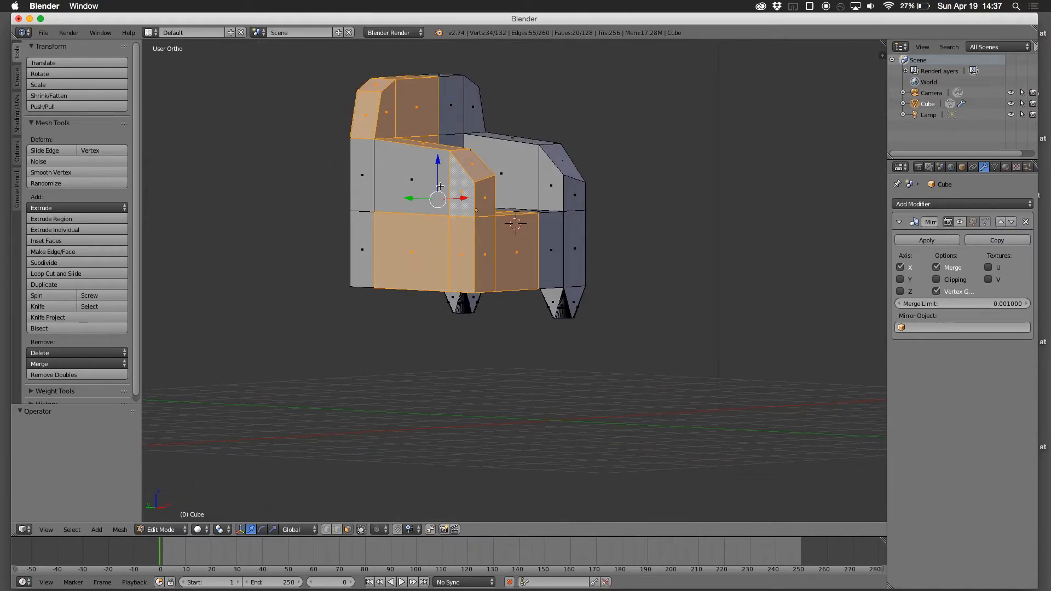
pyautogui.keyDown('shift'); pyautogui.rightClick(416, 179); pyautogui.keyUp('shift')
pyautogui.keyDown('shift'); pyautogui.rightClick(369, 175); pyautogui.keyUp('shift')
# Step: Add all the rear faces of the chair's legless half to the selection
pyautogui.moveTo(366, 244); pyautogui.dragTo(570, 131, button='middle')
pyautogui.keyDown('shift'); pyautogui.rightClick(578, 126); pyautogui.keyUp('shift')
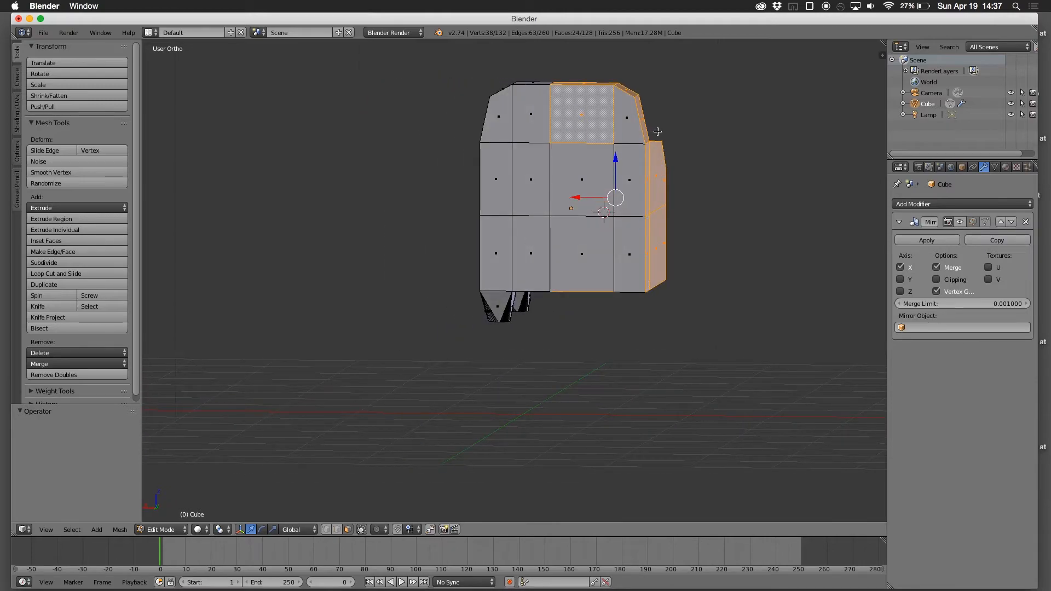
pyautogui.keyDown('shift'); pyautogui.rightClick(630, 123); pyautogui.keyUp('shift')
pyautogui.keyDown('shift'); pyautogui.rightClick(633, 167); pyautogui.keyUp('shift')
pyautogui.keyDown('shift'); pyautogui.rightClick(573, 171); pyautogui.keyUp('shift')
pyautogui.keyDown('shift'); pyautogui.rightClick(572, 250); pyautogui.keyUp('shift')
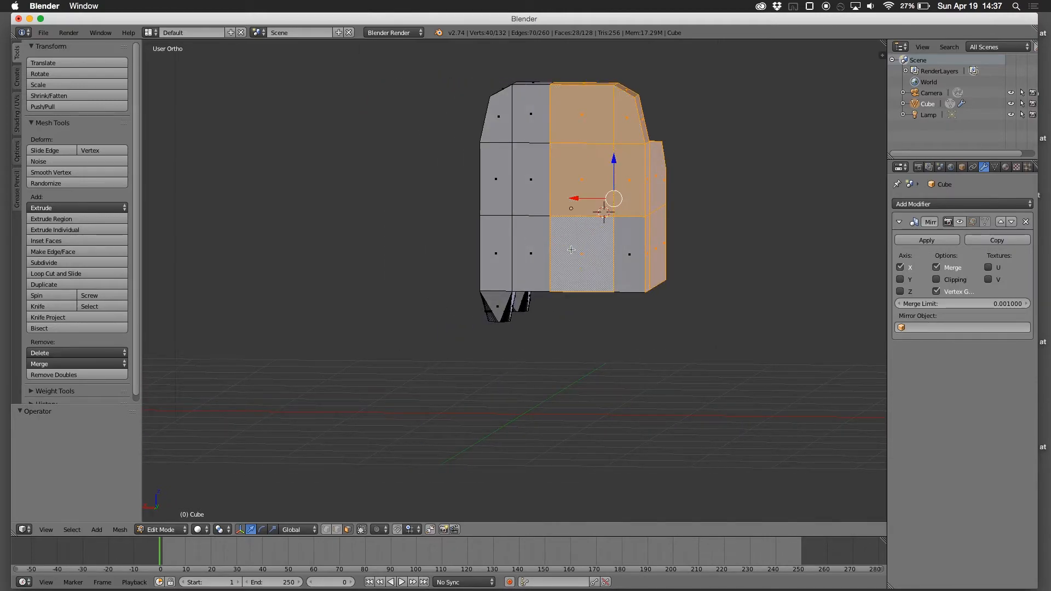
pyautogui.keyDown('shift'); pyautogui.rightClick(631, 243); pyautogui.keyUp('shift')
# Step: Add the armrest's two inner faces to the selection and delete the legless half with the Faces option
pyautogui.moveTo(630, 243); pyautogui.dragTo(378, 197, button='middle')
pyautogui.keyDown('shift'); pyautogui.rightClick(395, 180); pyautogui.keyUp('shift')
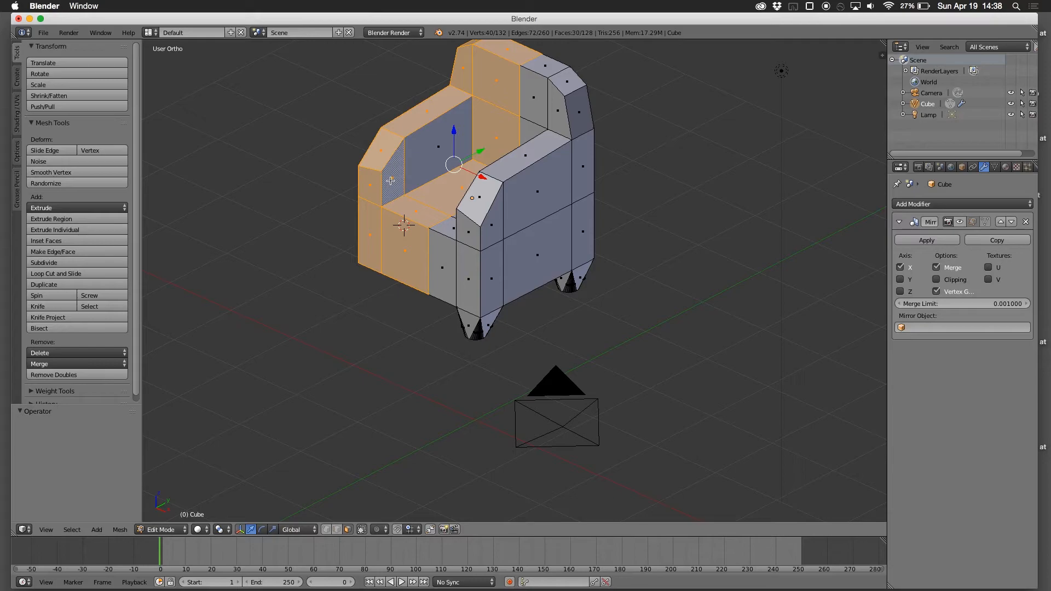
pyautogui.keyDown('shift'); pyautogui.rightClick(413, 170); pyautogui.keyUp('shift')
pyautogui.moveTo(414, 170); pyautogui.dragTo(484, 169, button='middle')
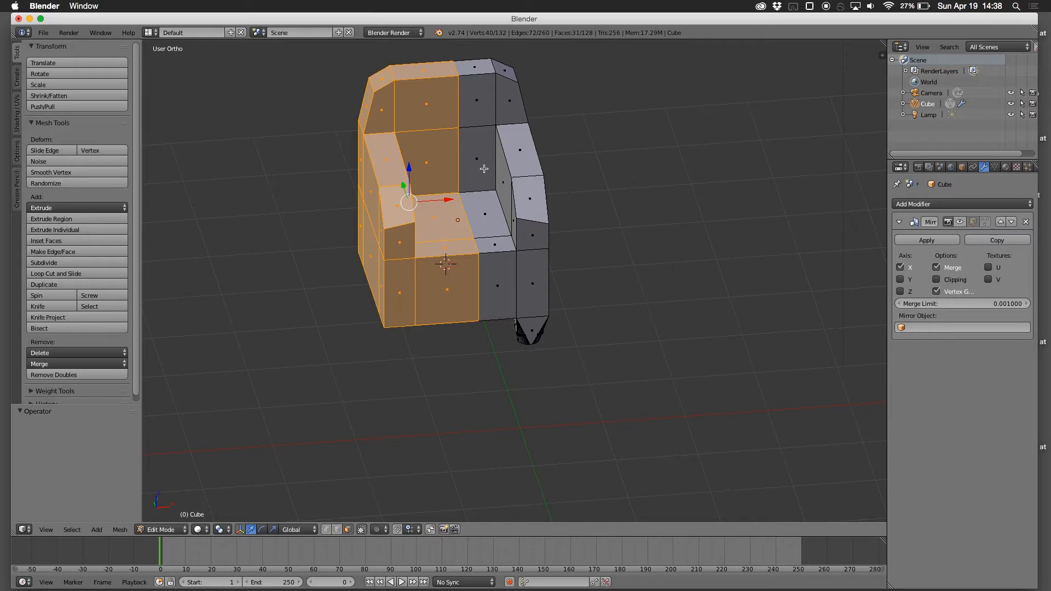
pyautogui.press('x')
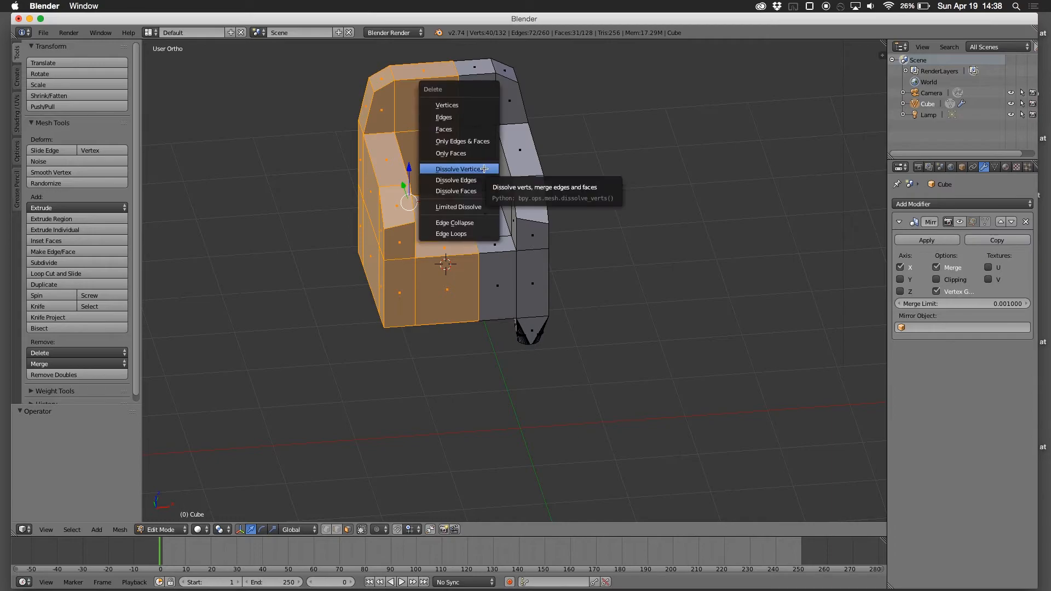
pyautogui.click(467, 128)
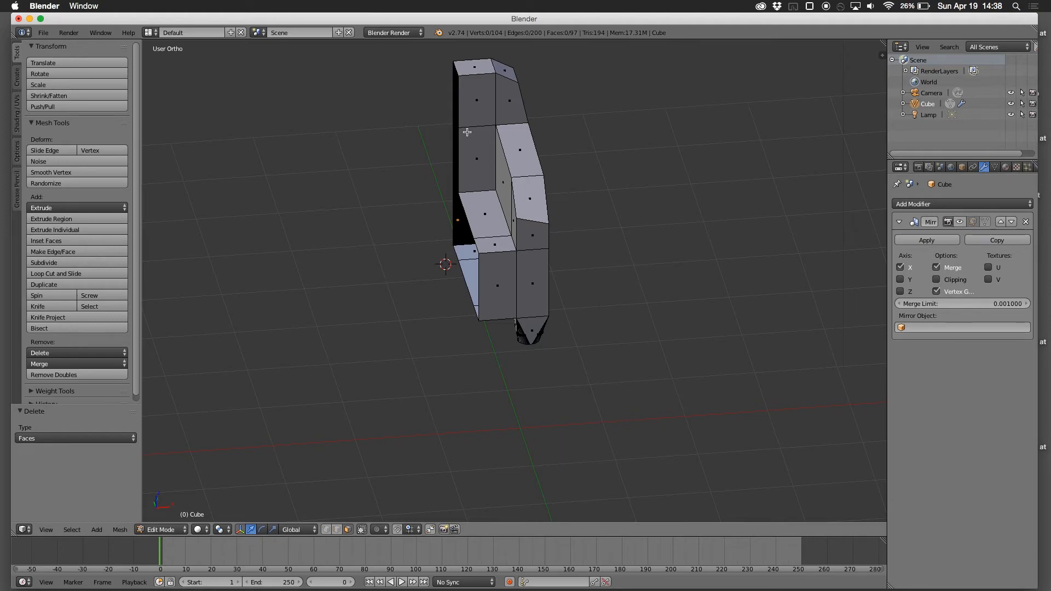
# Step: Turn on the Mirror modifier's viewport display so the remaining half of the chair is mirrored
pyautogui.moveTo(427, 210); pyautogui.dragTo(448, 177, button='middle')
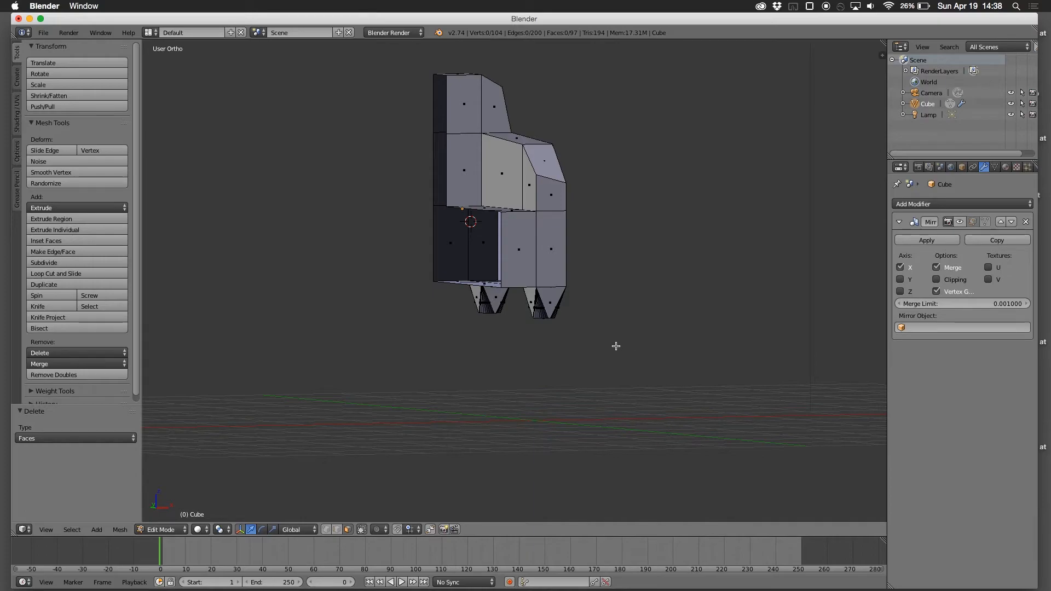
pyautogui.moveTo(615, 346); pyautogui.dragTo(709, 263, button='middle')
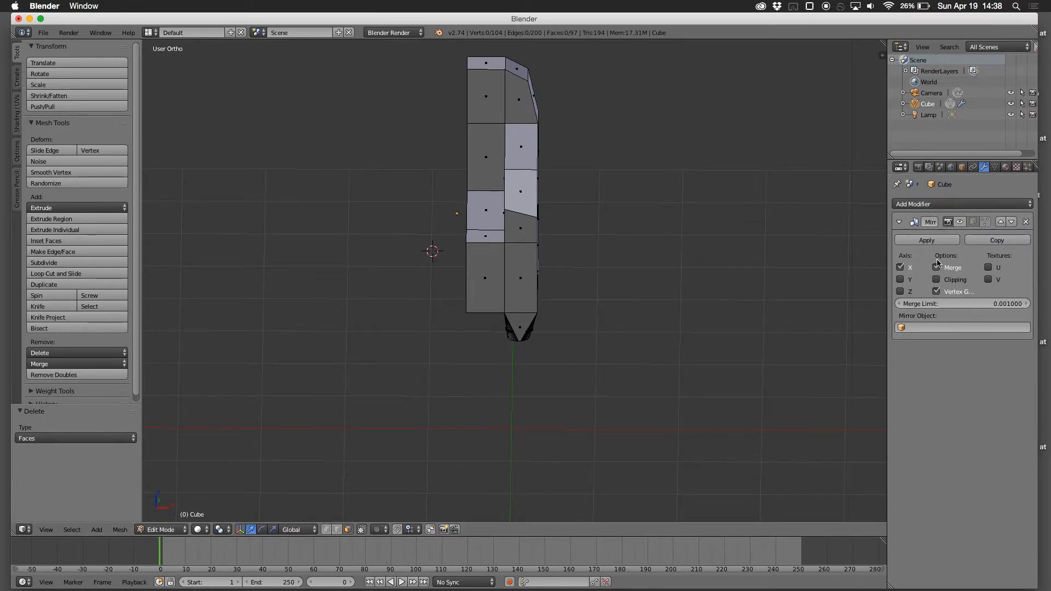
pyautogui.click(959, 222)
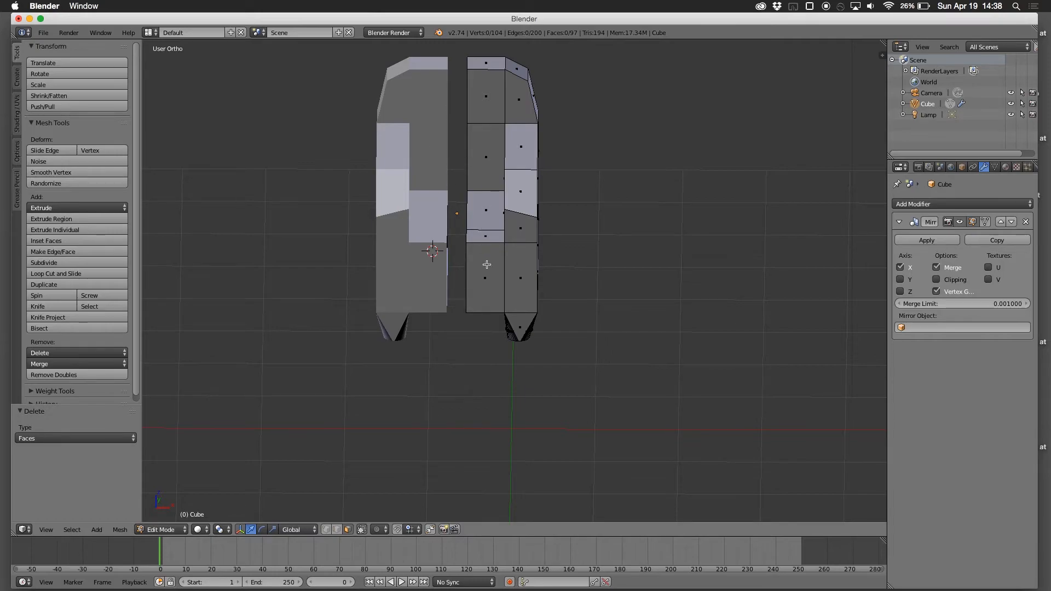
pyautogui.moveTo(558, 283)
pyautogui.mouseDown(button='middle')
pyautogui.moveTo(603, 276)
pyautogui.moveTo(639, 296)
pyautogui.moveTo(626, 232)
pyautogui.moveTo(545, 222)
pyautogui.moveTo(540, 291)
pyautogui.mouseUp(button='middle')
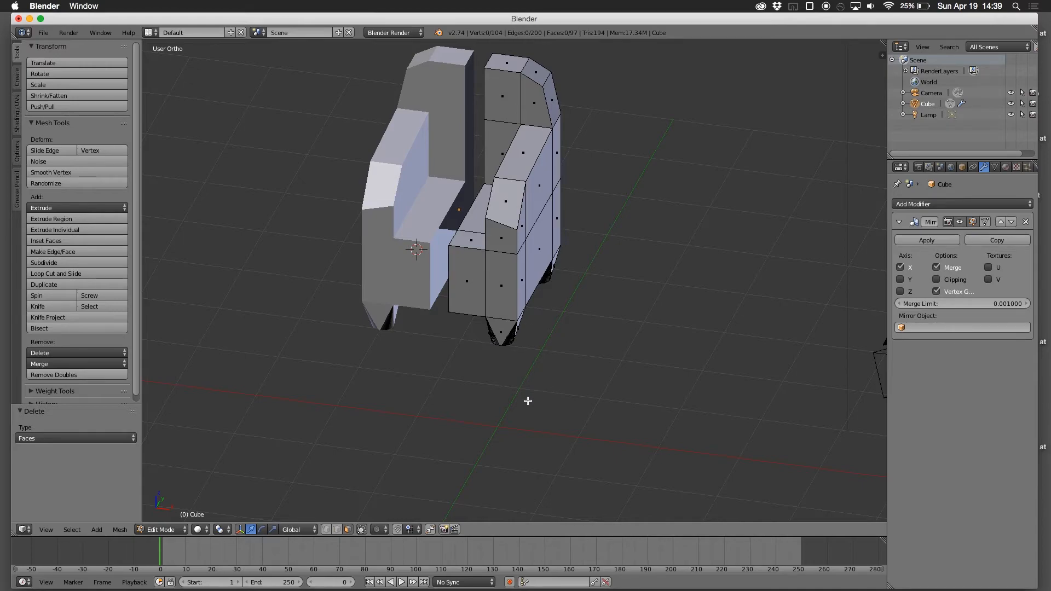
pyautogui.moveTo(528, 400); pyautogui.dragTo(553, 398, button='middle')
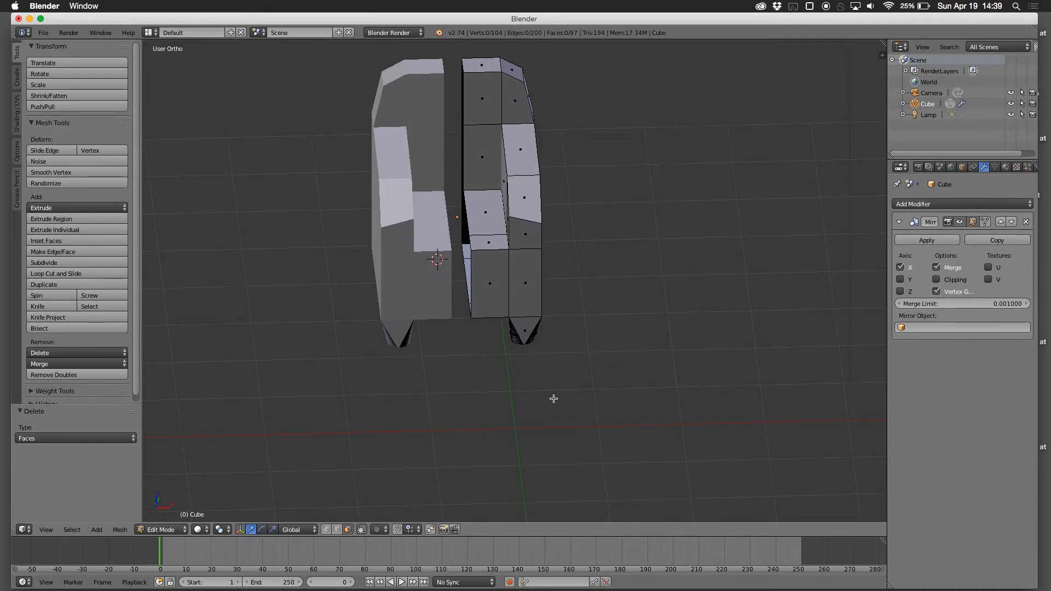
pyautogui.moveTo(553, 398); pyautogui.dragTo(557, 402, button='middle')
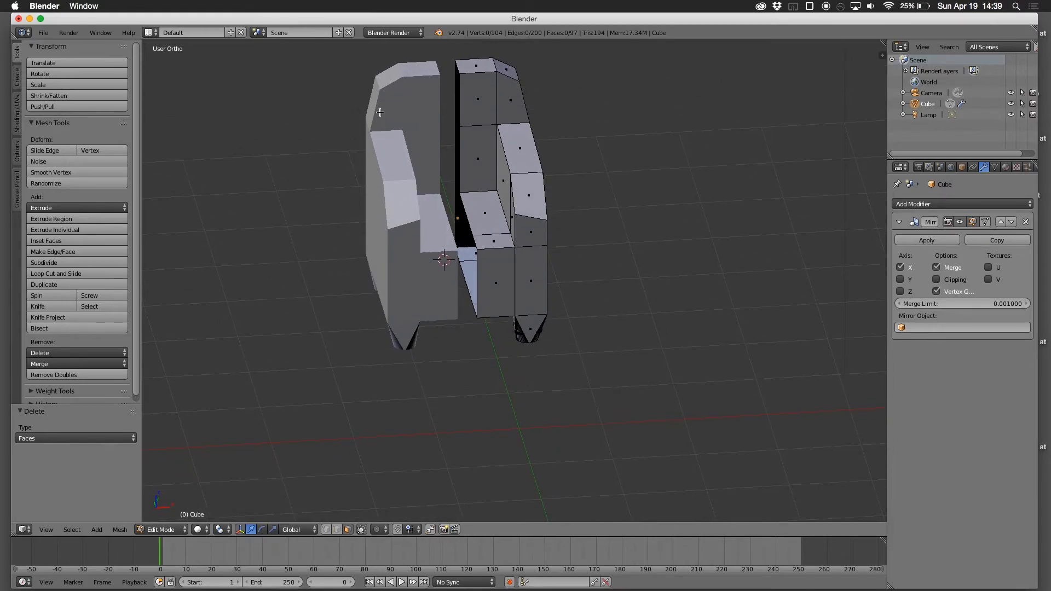
pyautogui.rightClick(473, 170)
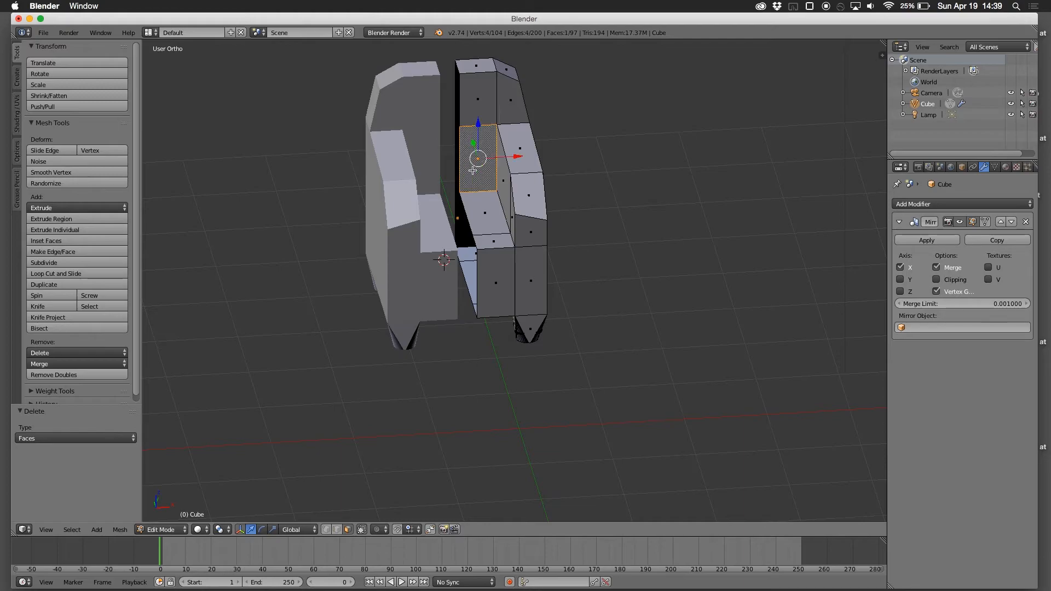
pyautogui.press('x')
pyautogui.moveTo(492, 200); pyautogui.dragTo(503, 222, button='middle')
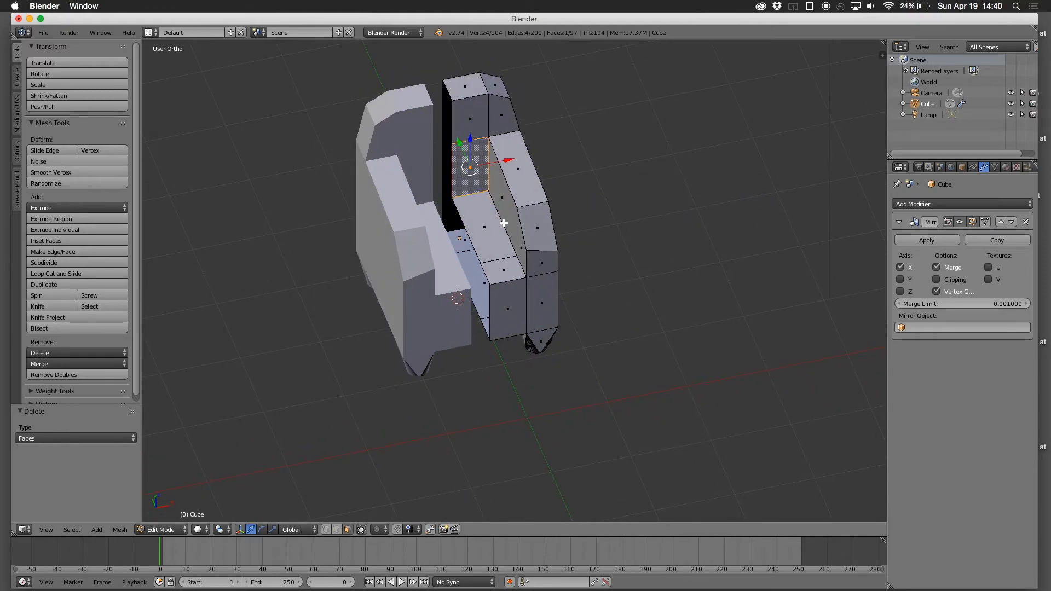
pyautogui.moveTo(565, 284)
pyautogui.mouseDown(button='middle')
pyautogui.moveTo(619, 227)
pyautogui.moveTo(584, 110)
pyautogui.moveTo(523, 146)
pyautogui.moveTo(643, 253)
pyautogui.moveTo(547, 278)
pyautogui.mouseUp(button='middle')
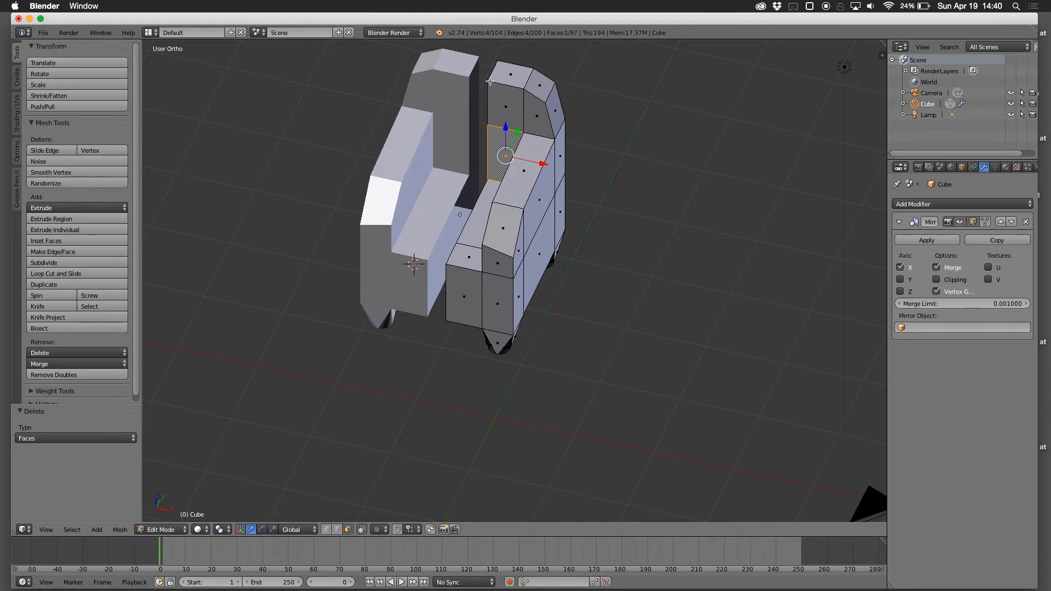
# Step: Enable Clipping on the Mirror modifier
pyautogui.click(939, 282)
pyautogui.moveTo(782, 211); pyautogui.dragTo(687, 164, button='middle')
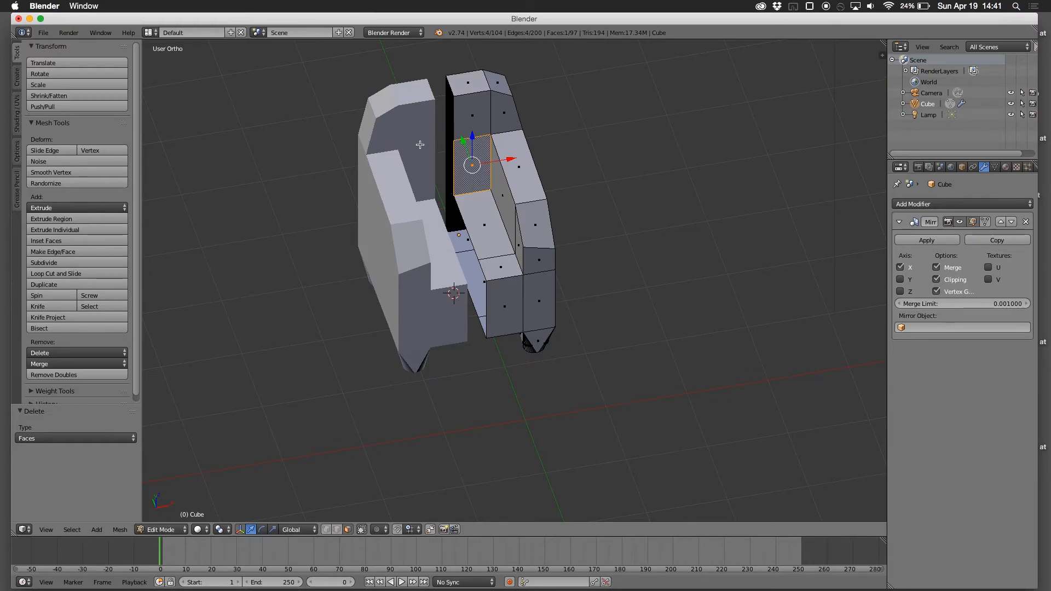
pyautogui.moveTo(411, 170); pyautogui.dragTo(417, 188, button='middle')
pyautogui.moveTo(415, 183); pyautogui.dragTo(401, 141, button='middle')
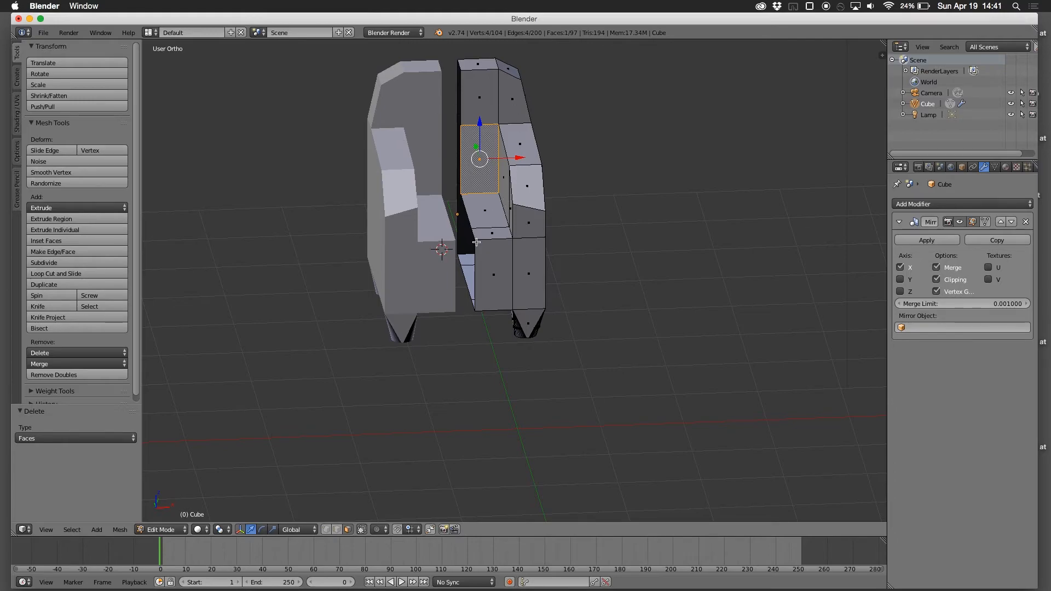
# Step: Switch to edge selection, turn Clipping off, and move the open half's front vertical centre edge about 0.008 along X
pyautogui.click(326, 529)
pyautogui.click(336, 530)
pyautogui.click(338, 531)
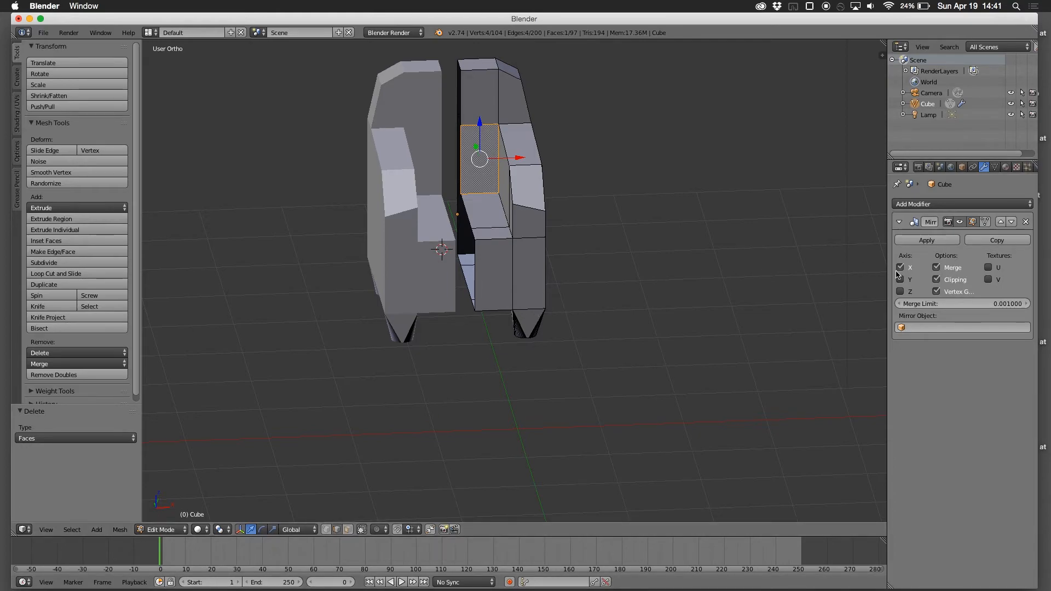
pyautogui.click(938, 279)
pyautogui.moveTo(506, 262); pyautogui.dragTo(511, 218, button='middle')
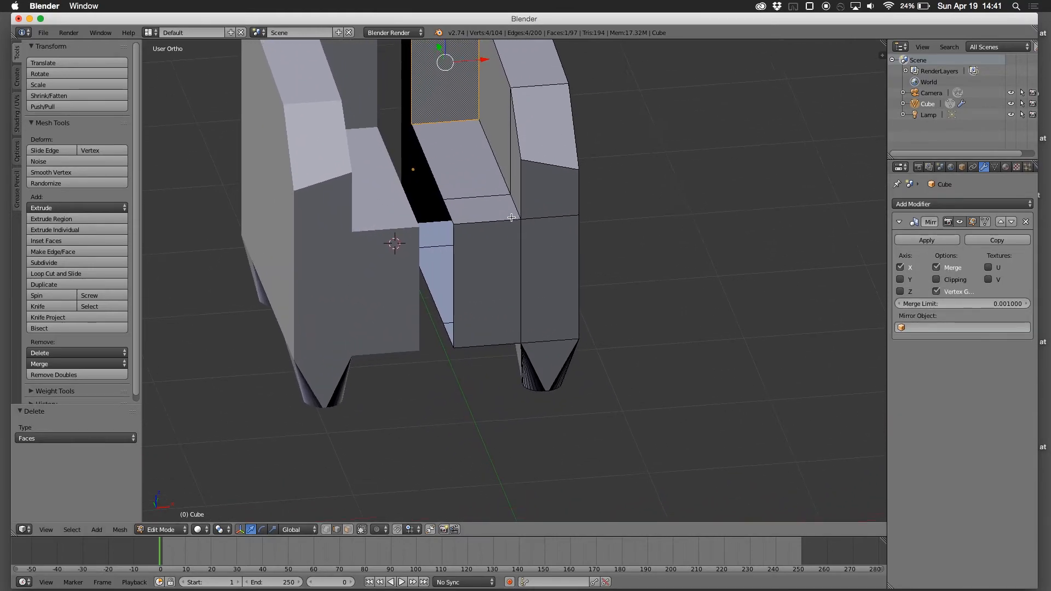
pyautogui.rightClick(455, 252)
pyautogui.moveTo(453, 285)
pyautogui.mouseDown(button='middle')
pyautogui.moveTo(475, 285)
pyautogui.moveTo(463, 300)
pyautogui.moveTo(454, 281)
pyautogui.mouseUp(button='middle')
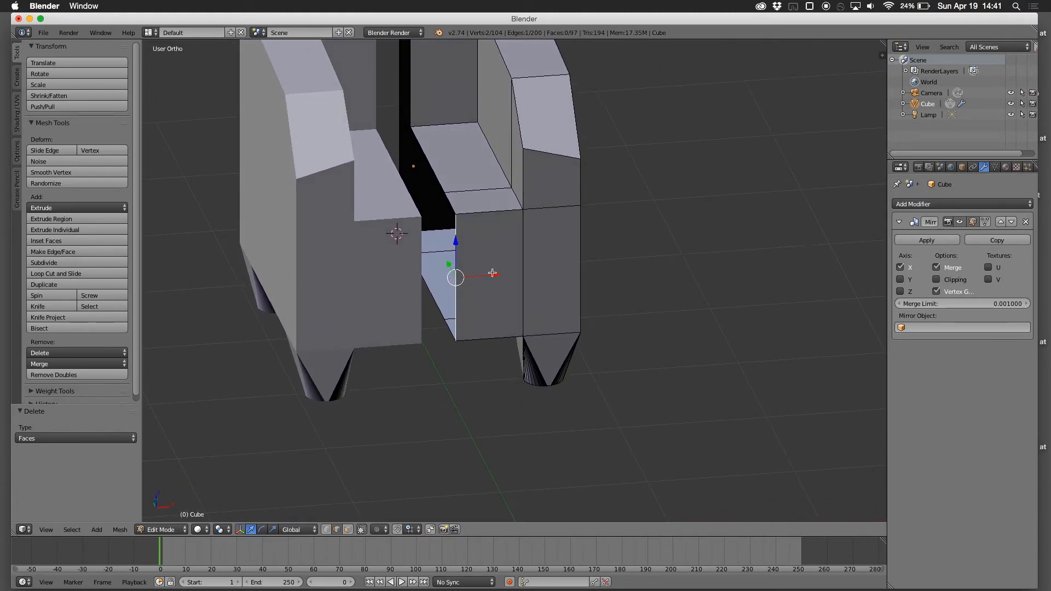
pyautogui.moveTo(495, 276)
pyautogui.mouseDown()
pyautogui.moveTo(414, 279)
pyautogui.moveTo(495, 269)
pyautogui.mouseUp()
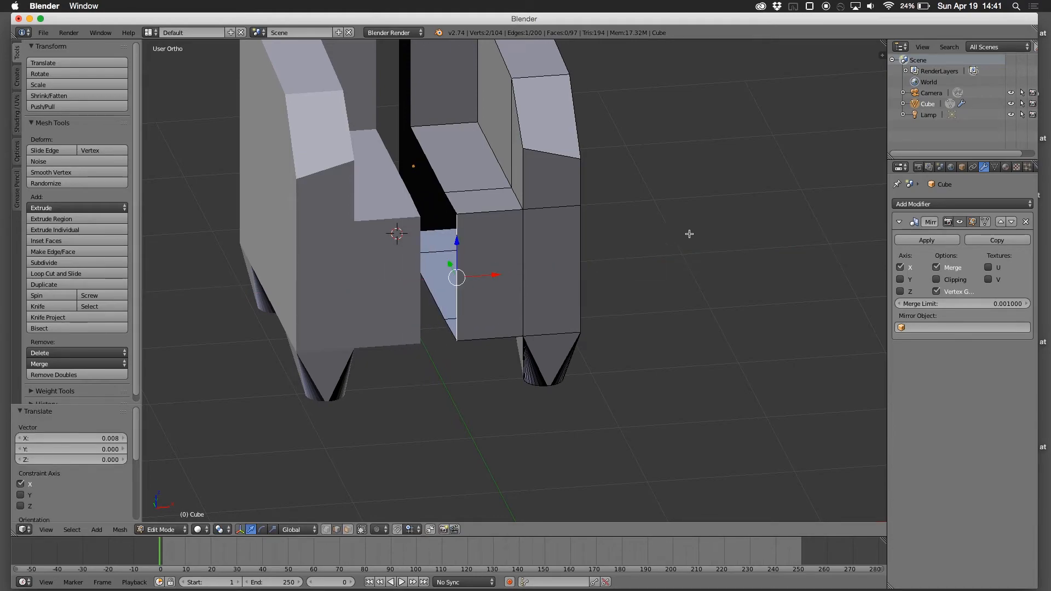
# Step: Turn Clipping on and move the front vertical centre edge about -0.650 along X onto the mirror plane
pyautogui.click(943, 281)
pyautogui.moveTo(495, 278); pyautogui.dragTo(460, 279)
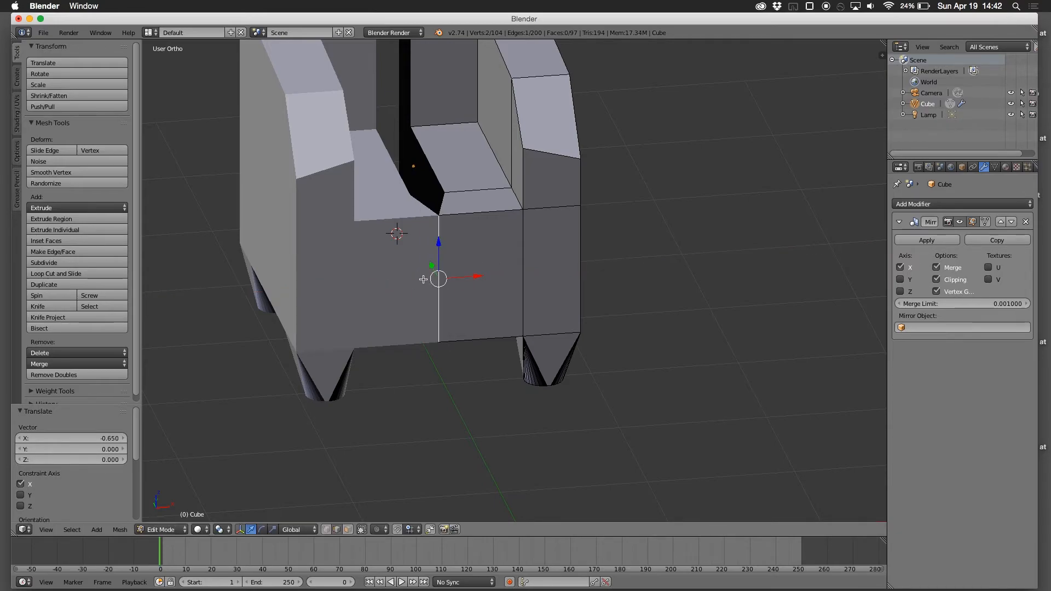
pyautogui.moveTo(487, 278)
pyautogui.mouseDown()
pyautogui.moveTo(475, 278)
pyautogui.moveTo(515, 276)
pyautogui.moveTo(476, 281)
pyautogui.mouseUp()
pyautogui.moveTo(500, 287); pyautogui.dragTo(456, 347, button='middle')
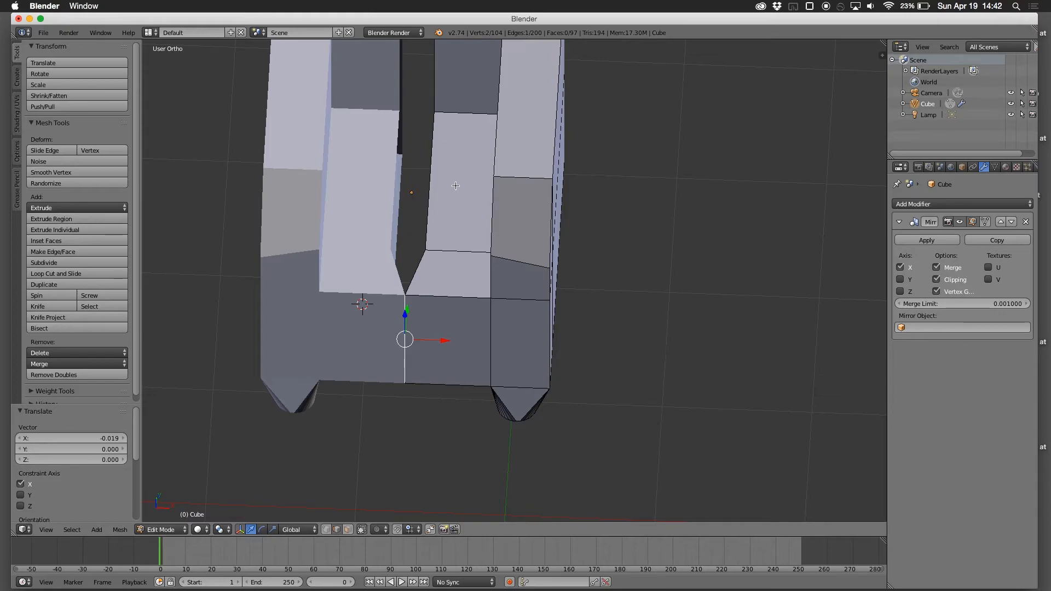
# Step: Undo the last moves of the front vertical centre edge
pyautogui.moveTo(456, 185); pyautogui.dragTo(449, 193, button='middle')
pyautogui.moveTo(453, 255); pyautogui.dragTo(490, 283, button='middle')
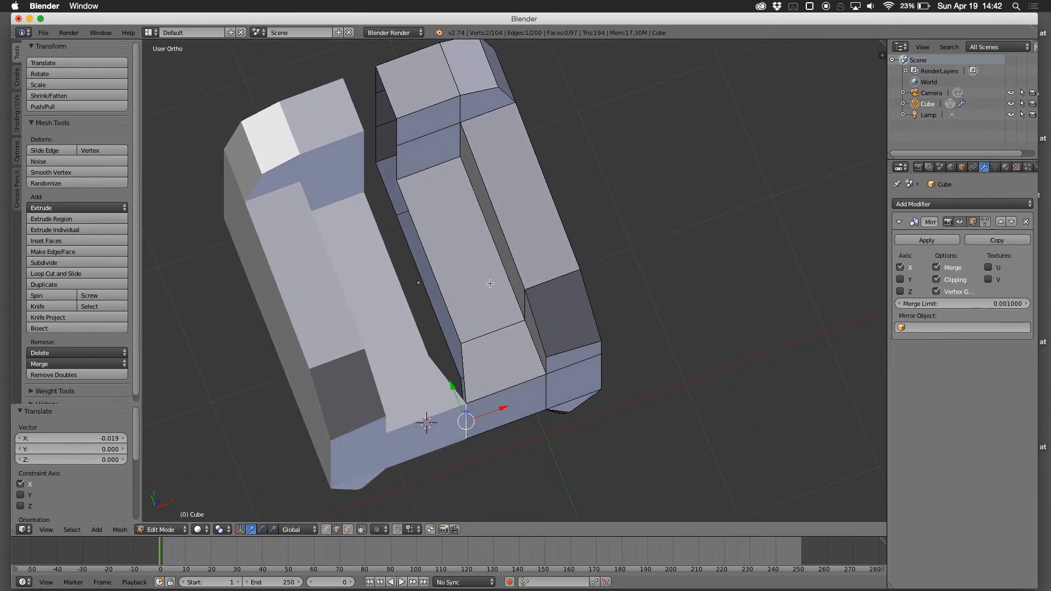
pyautogui.press('super+z')
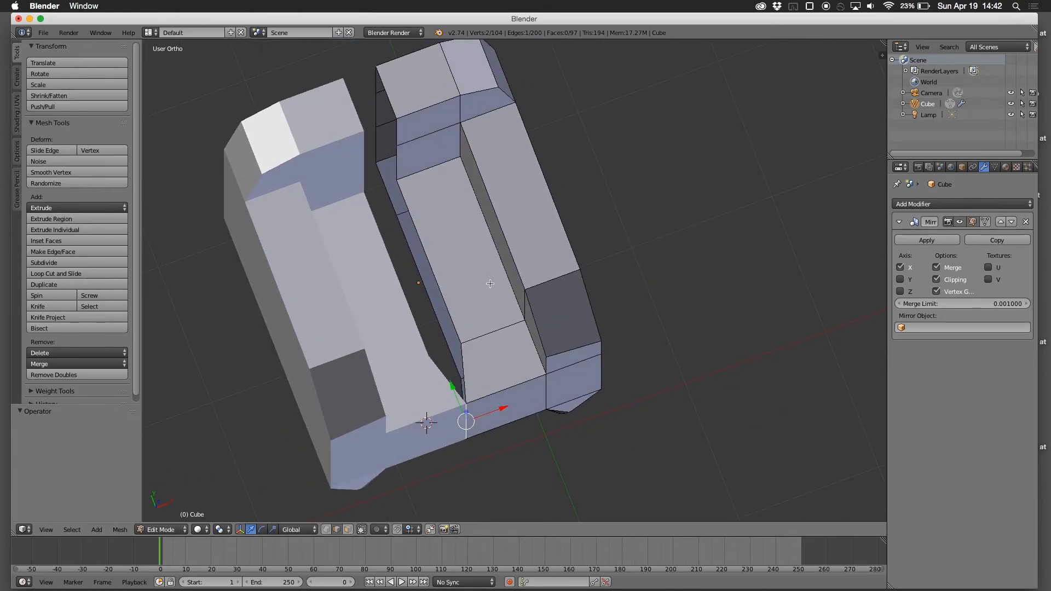
pyautogui.press('super+z')
# Step: Select the open half's centre boundary edges around the front, underside, back and seat, and move them along X onto the mirror plane
pyautogui.moveTo(491, 369)
pyautogui.mouseDown(button='middle')
pyautogui.moveTo(485, 322)
pyautogui.moveTo(491, 362)
pyautogui.mouseUp(button='middle')
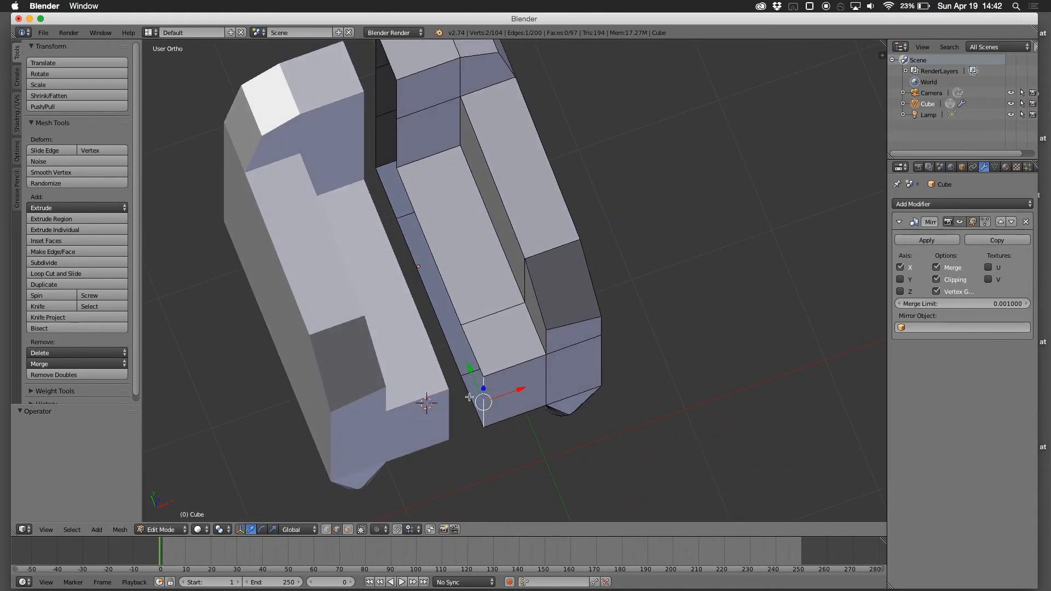
pyautogui.keyDown('shift'); pyautogui.rightClick(453, 360); pyautogui.keyUp('shift')
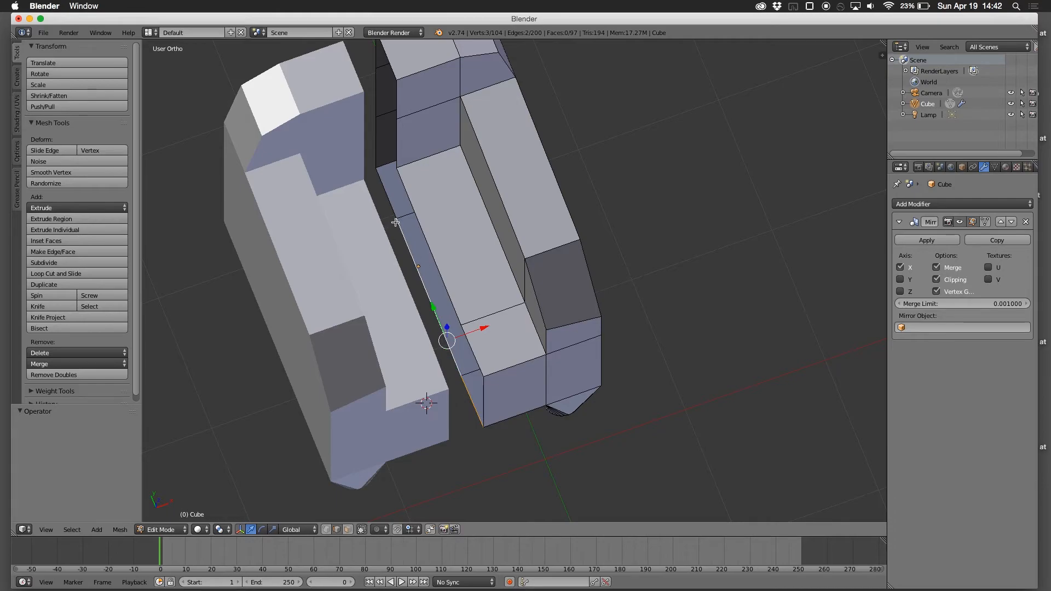
pyautogui.keyDown('shift'); pyautogui.rightClick(391, 201); pyautogui.keyUp('shift')
pyautogui.keyDown('shift'); pyautogui.rightClick(379, 149); pyautogui.keyUp('shift')
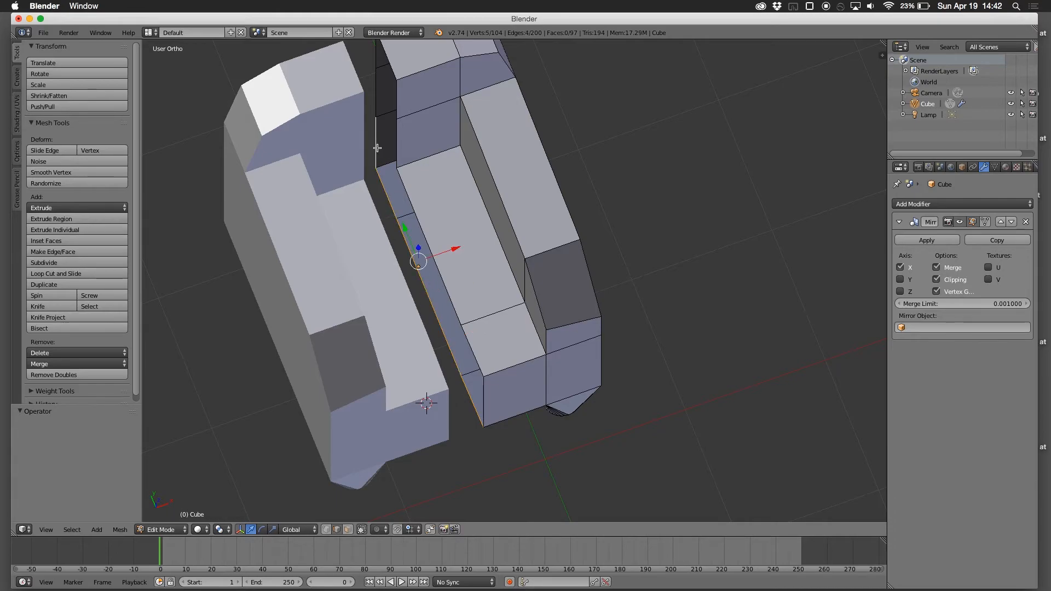
pyautogui.keyDown('shift'); pyautogui.rightClick(377, 93); pyautogui.keyUp('shift')
pyautogui.keyDown('shift'); pyautogui.rightClick(375, 63); pyautogui.keyUp('shift')
pyautogui.keyDown('shift'); pyautogui.rightClick(388, 53); pyautogui.keyUp('shift')
pyautogui.keyDown('shift'); pyautogui.rightClick(399, 101); pyautogui.keyUp('shift')
pyautogui.keyDown('shift'); pyautogui.rightClick(401, 135); pyautogui.keyUp('shift')
pyautogui.keyDown('shift'); pyautogui.rightClick(407, 186); pyautogui.keyUp('shift')
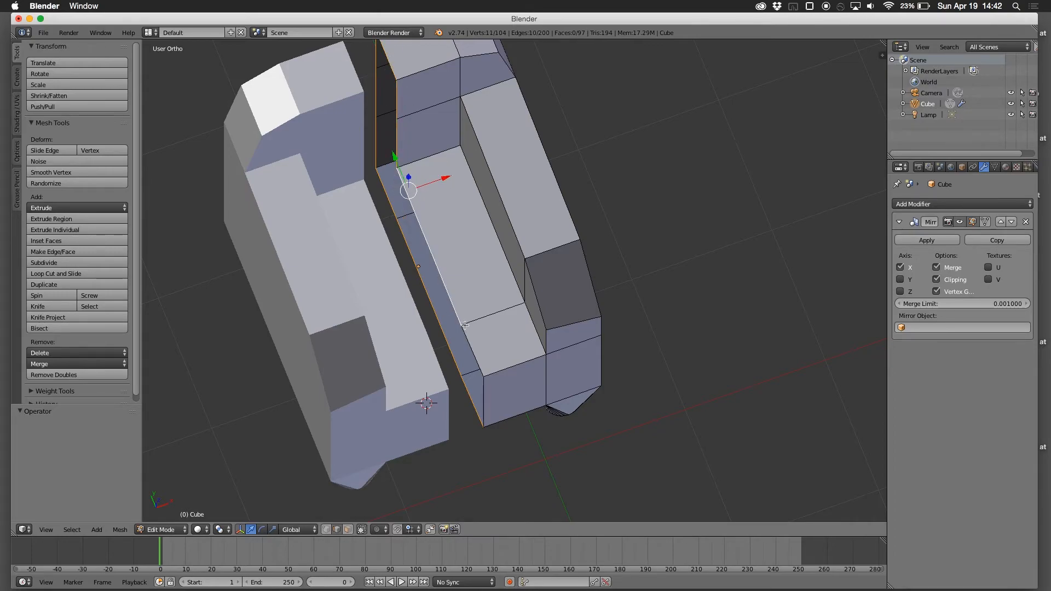
pyautogui.keyDown('shift'); pyautogui.rightClick(481, 365); pyautogui.keyUp('shift')
pyautogui.keyDown('shift'); pyautogui.rightClick(484, 400); pyautogui.keyUp('shift')
pyautogui.moveTo(486, 405); pyautogui.dragTo(464, 375, button='middle')
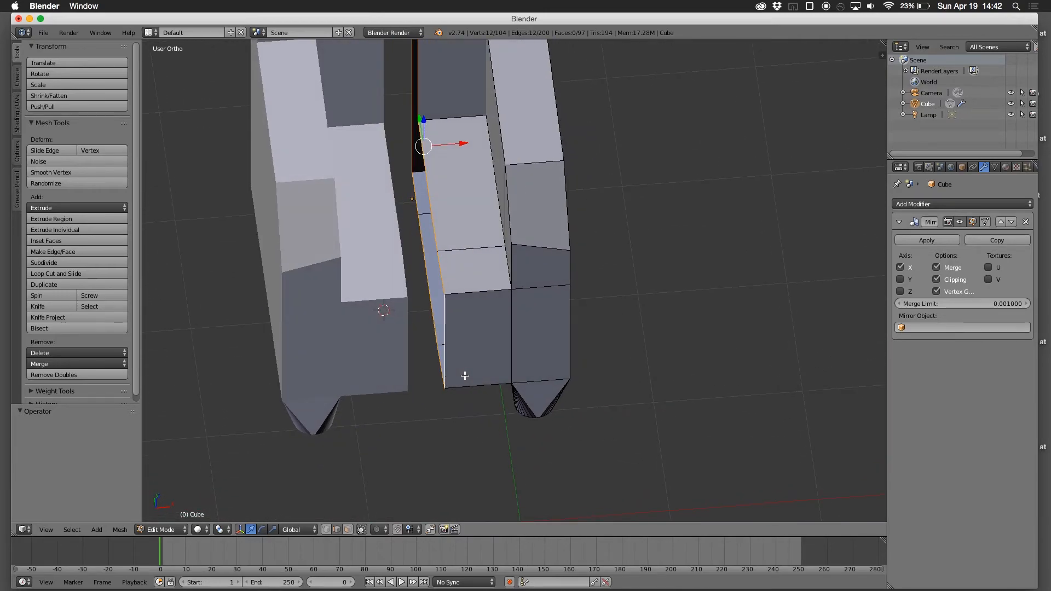
pyautogui.moveTo(520, 270); pyautogui.dragTo(497, 143, button='middle')
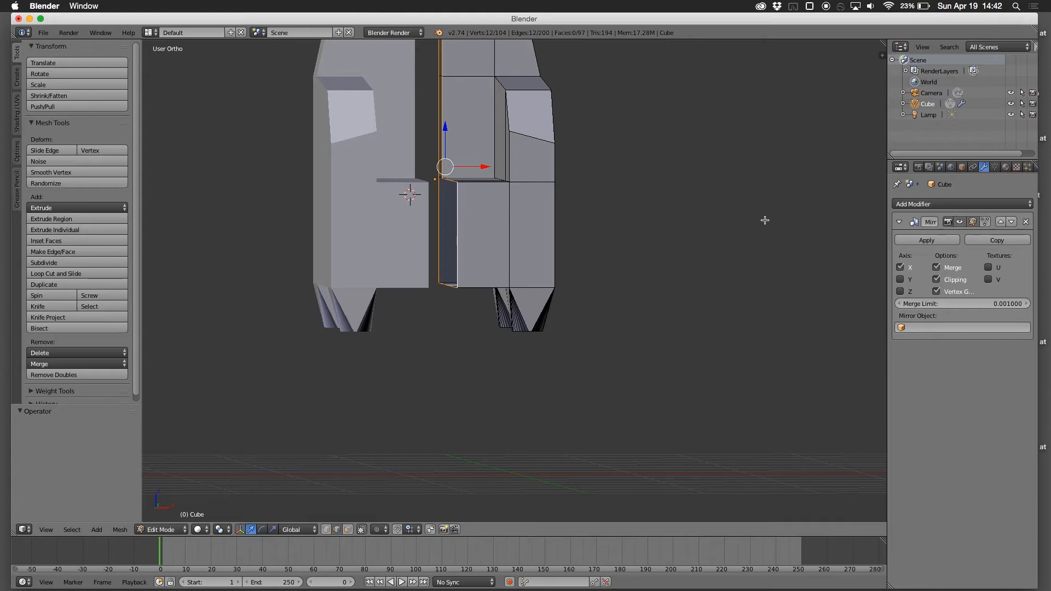
pyautogui.moveTo(486, 167)
pyautogui.mouseDown()
pyautogui.moveTo(455, 169)
pyautogui.moveTo(478, 167)
pyautogui.mouseUp()
pyautogui.hscroll(5, 468, 195)
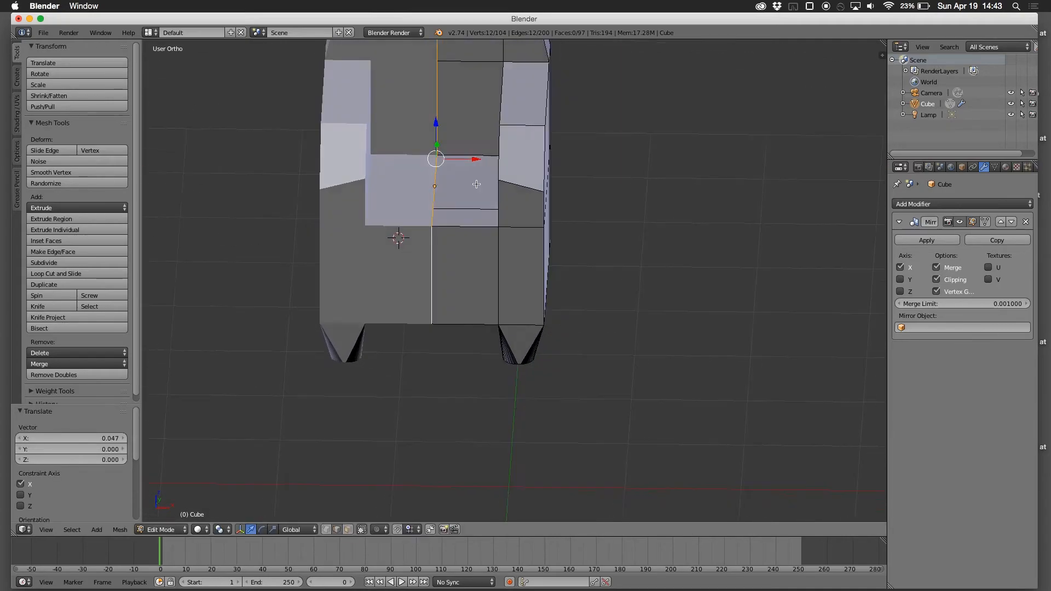
pyautogui.hscroll(-5, 469, 189)
pyautogui.hscroll(5, 472, 186)
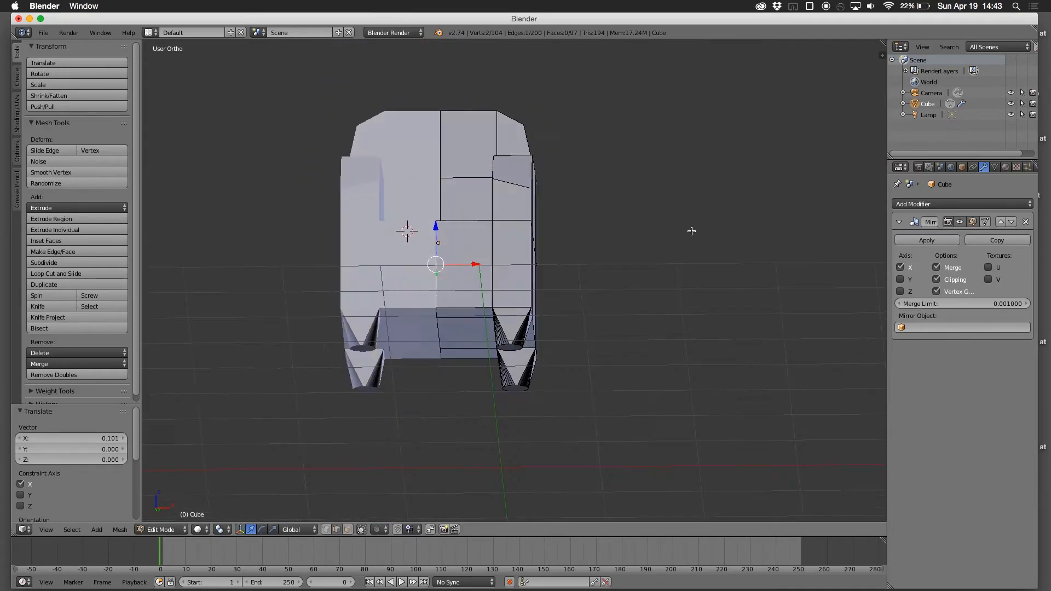
# Step: Move the edge at the armrest's front about 0.297 outward along X
pyautogui.moveTo(691, 231); pyautogui.dragTo(689, 281, button='middle')
pyautogui.moveTo(661, 222)
pyautogui.mouseDown(button='middle')
pyautogui.moveTo(609, 244)
pyautogui.moveTo(667, 217)
pyautogui.mouseUp(button='middle')
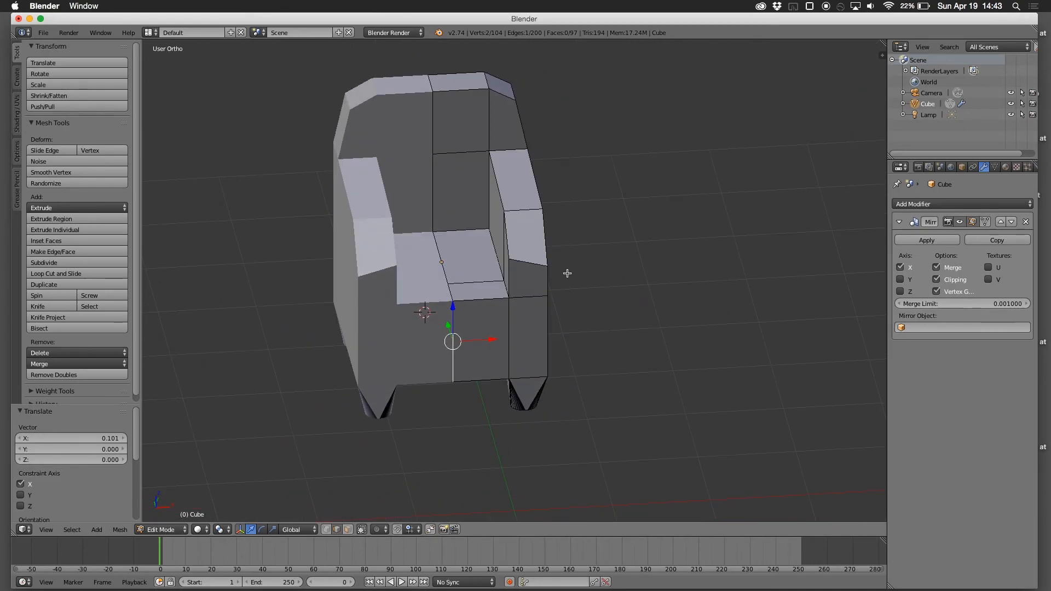
pyautogui.rightClick(541, 264)
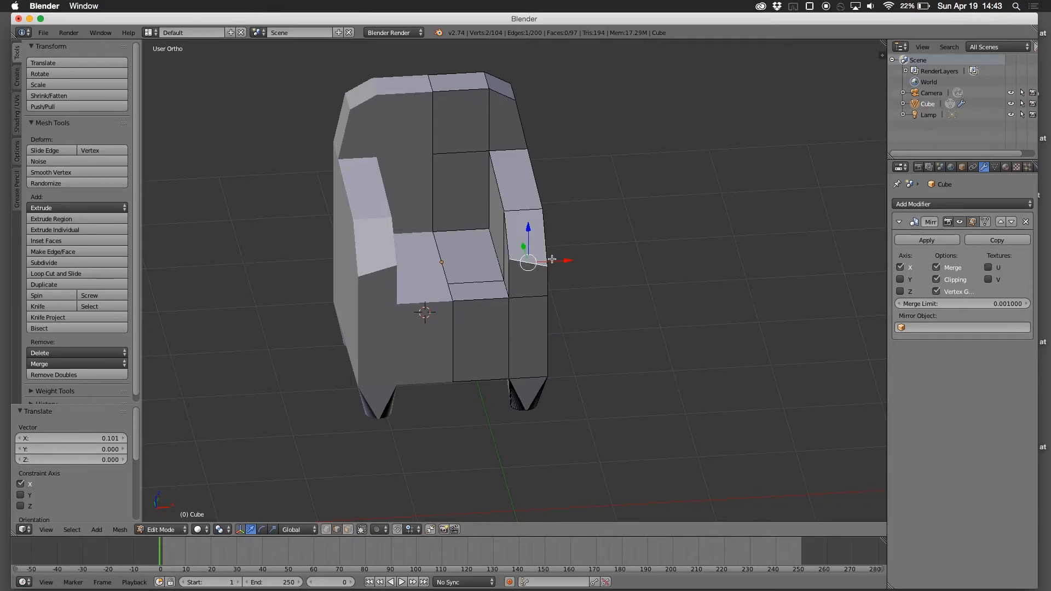
pyautogui.moveTo(567, 260); pyautogui.dragTo(592, 260)
pyautogui.moveTo(592, 261); pyautogui.dragTo(583, 289, button='middle')
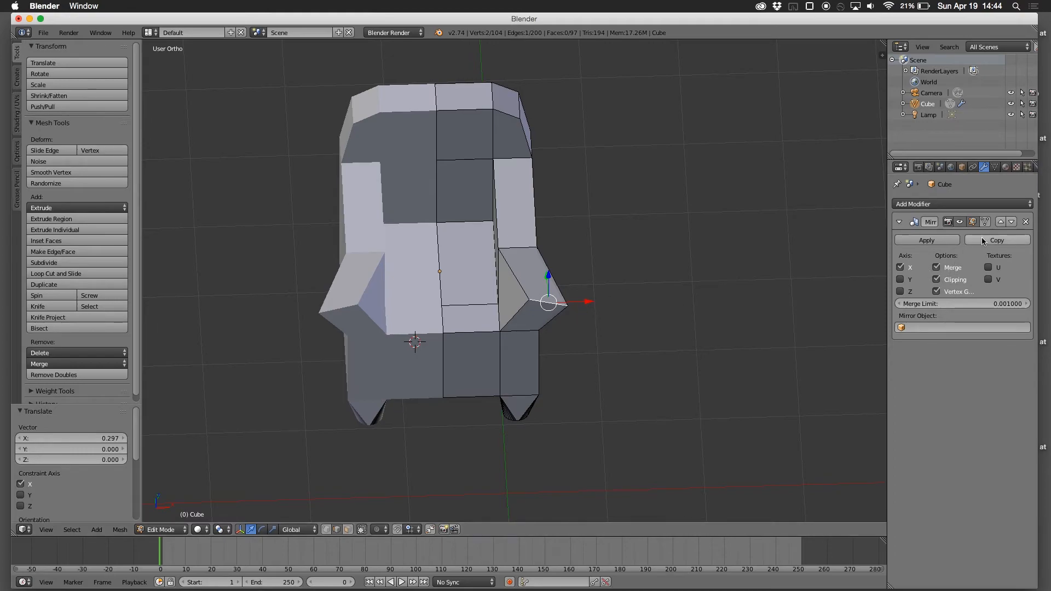
pyautogui.moveTo(632, 256); pyautogui.dragTo(626, 207, button='middle')
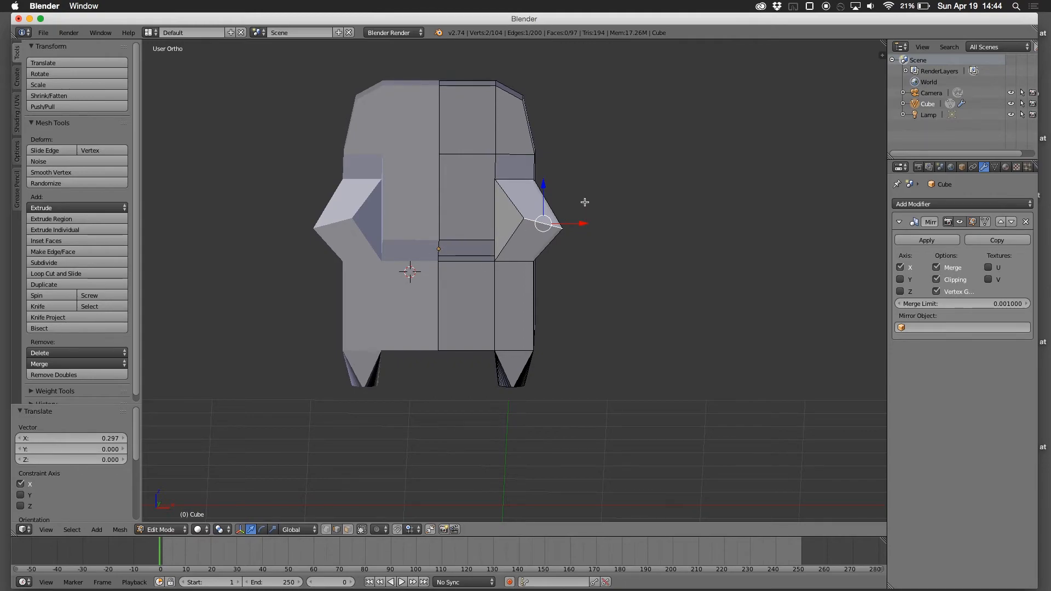
# Step: Turn off the Mirror modifier's edit-mode display and switch to Object Mode to compare the chair
pyautogui.click(973, 224)
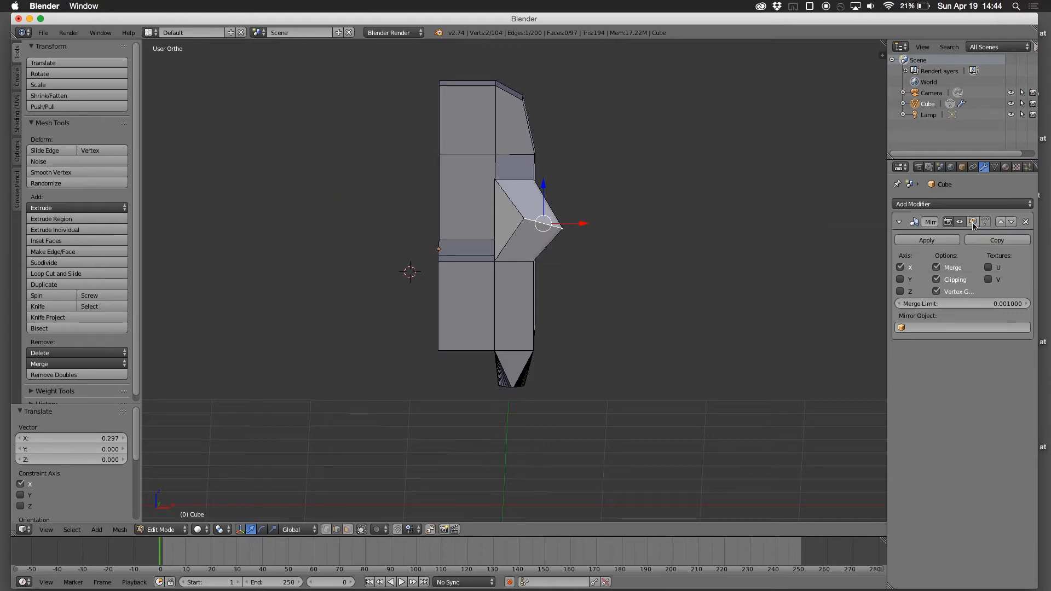
pyautogui.moveTo(549, 329); pyautogui.dragTo(603, 364, button='middle')
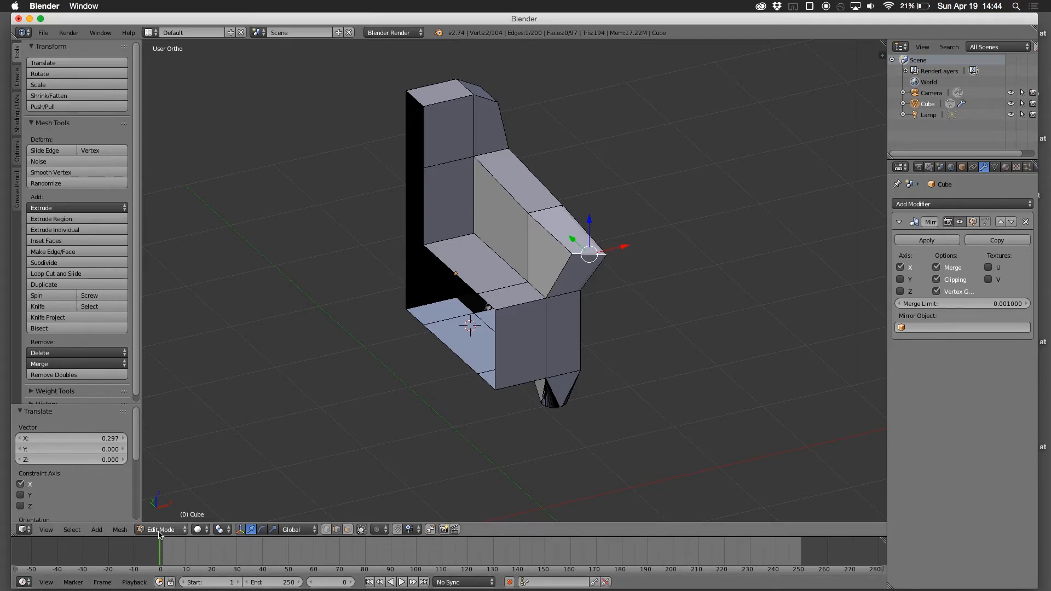
pyautogui.click(160, 530)
pyautogui.click(159, 517)
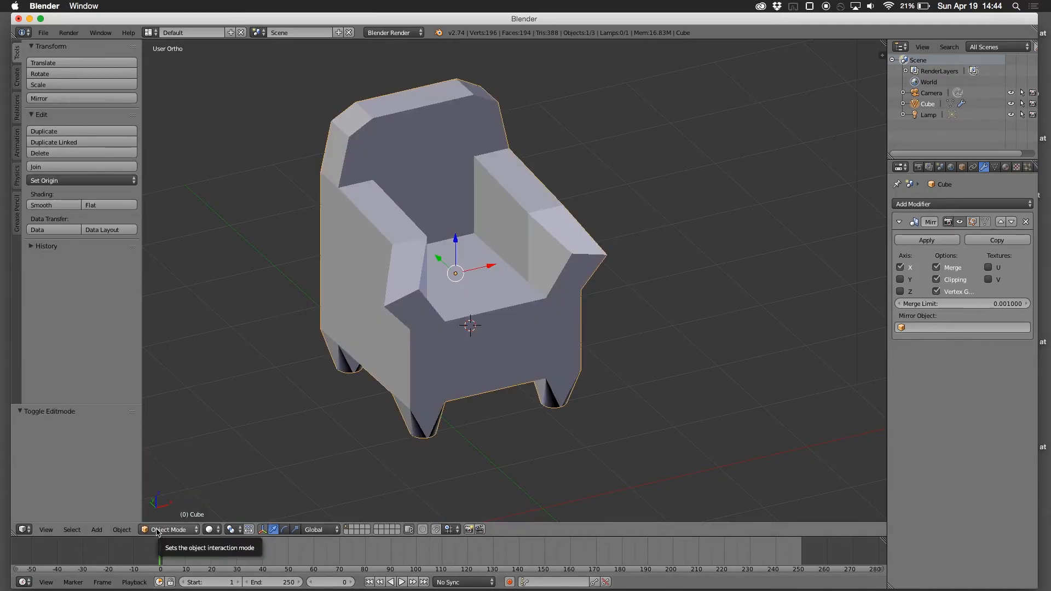
# Step: Return to Edit Mode and toggle the Mirror modifier's edit-mode display, leaving it on
pyautogui.click(160, 530)
pyautogui.click(161, 504)
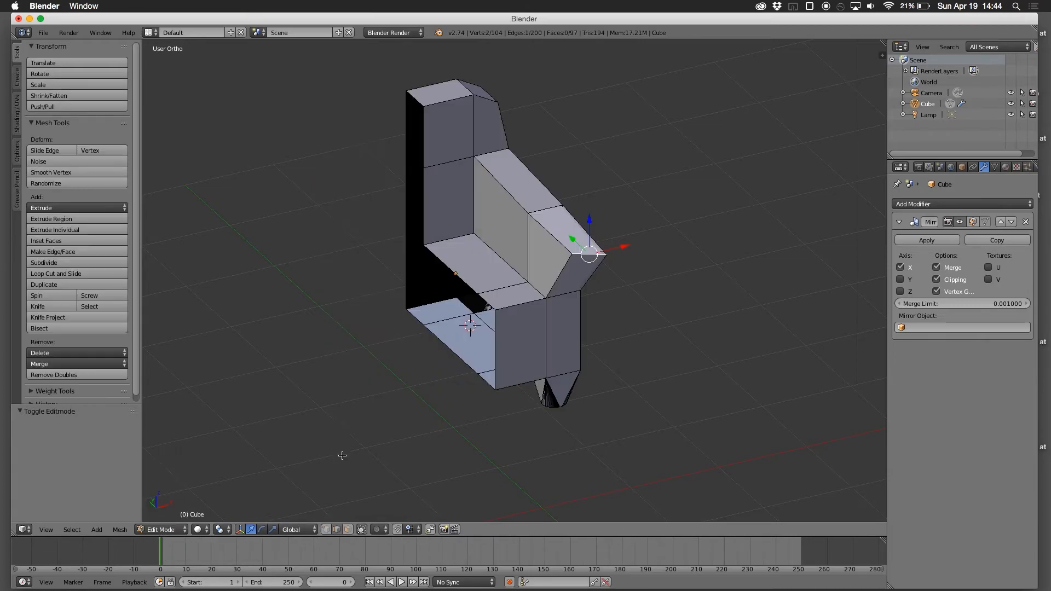
pyautogui.click(973, 222)
pyautogui.click(972, 222)
pyautogui.click(972, 222)
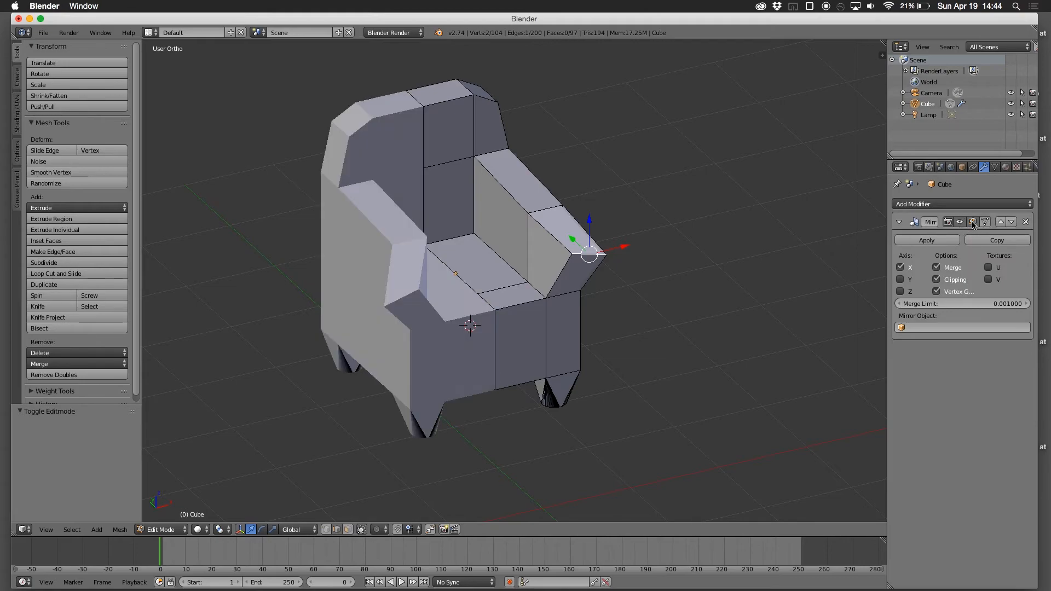
pyautogui.click(972, 222)
pyautogui.click(972, 222)
# Step: Test moving the front vertical centre edge about -0.200 along X with Clipping toggled, leaving the edge on the mirror plane and Clipping on
pyautogui.moveTo(665, 370); pyautogui.dragTo(591, 361, button='middle')
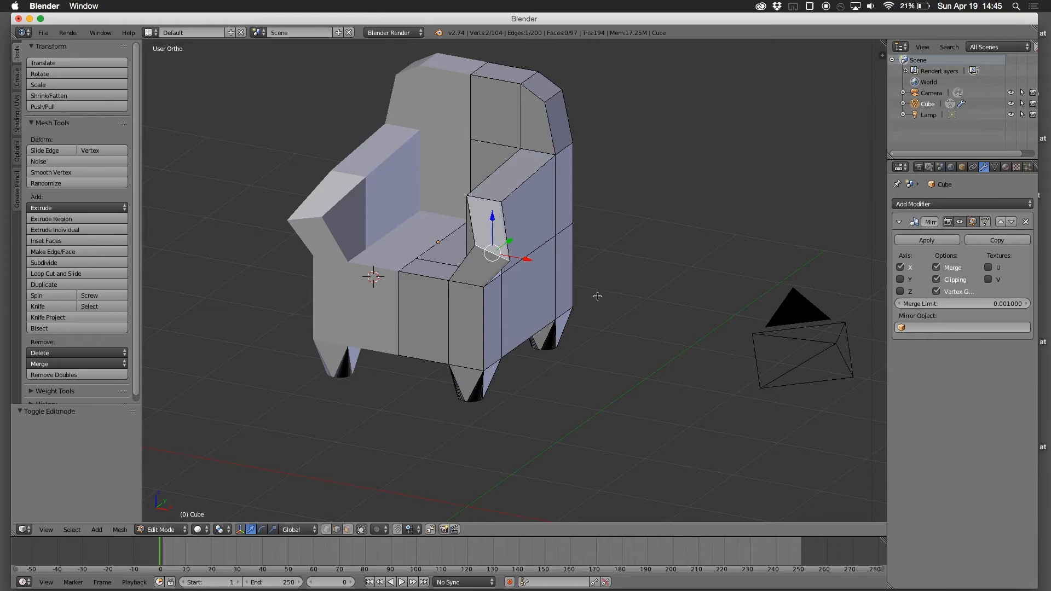
pyautogui.click(900, 267)
pyautogui.moveTo(506, 315); pyautogui.dragTo(630, 301, button='middle')
pyautogui.click(954, 281)
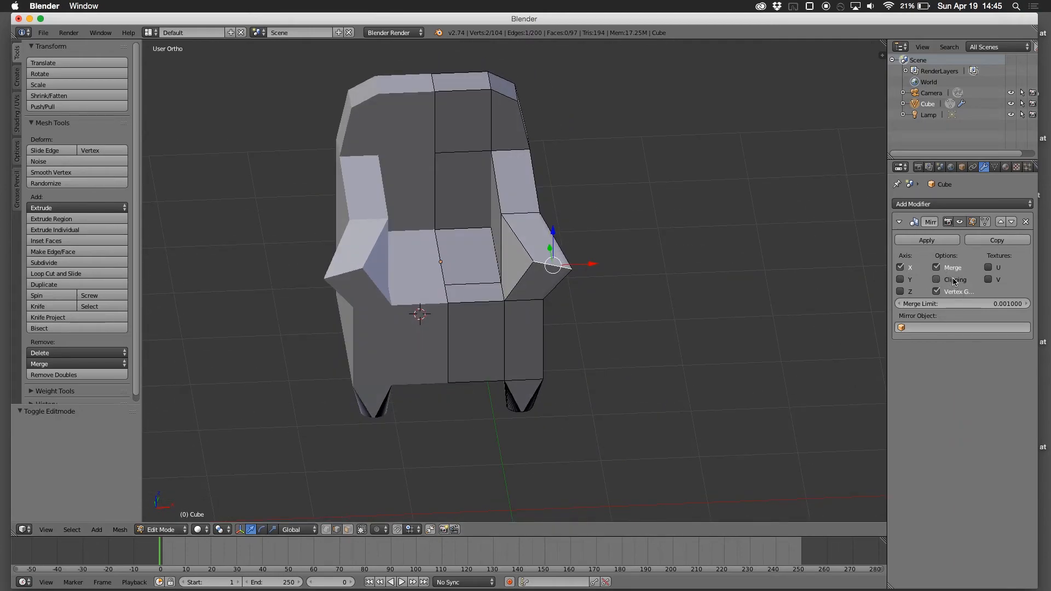
pyautogui.rightClick(452, 346)
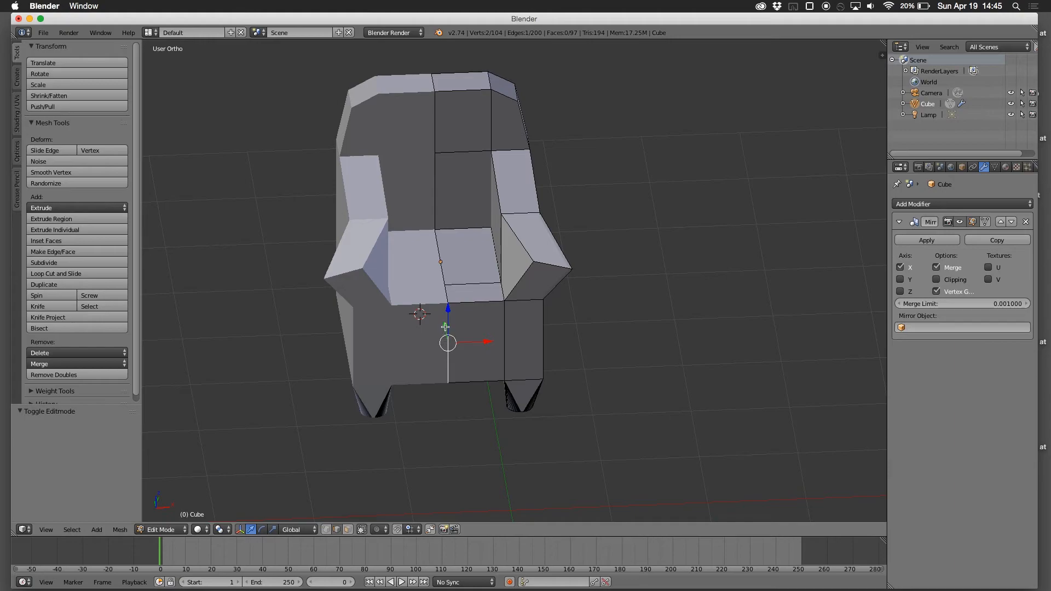
pyautogui.click(480, 343)
pyautogui.moveTo(480, 343); pyautogui.dragTo(459, 343)
pyautogui.click(936, 279)
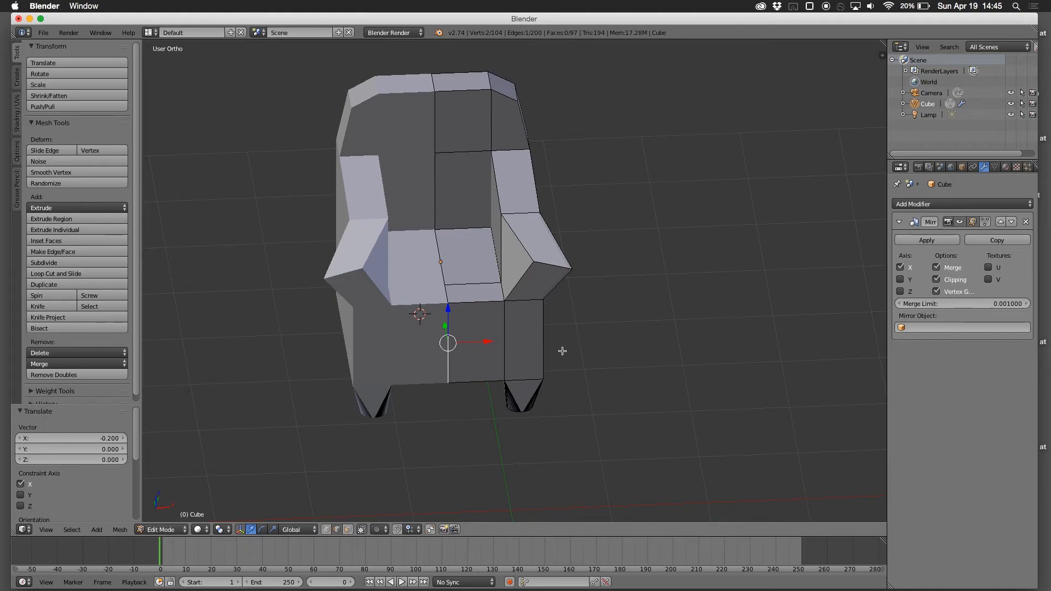
# Step: Add a Subdivision Surface modifier to the chair below the Mirror modifier
pyautogui.moveTo(553, 344); pyautogui.dragTo(945, 358, button='middle')
pyautogui.moveTo(710, 315); pyautogui.dragTo(722, 368, button='middle')
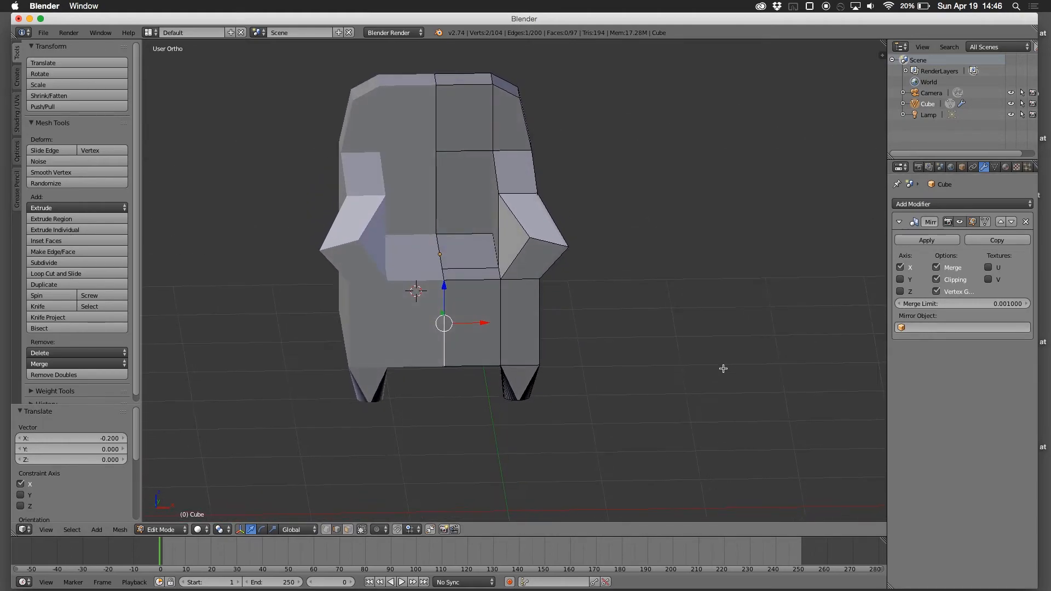
pyautogui.click(949, 205)
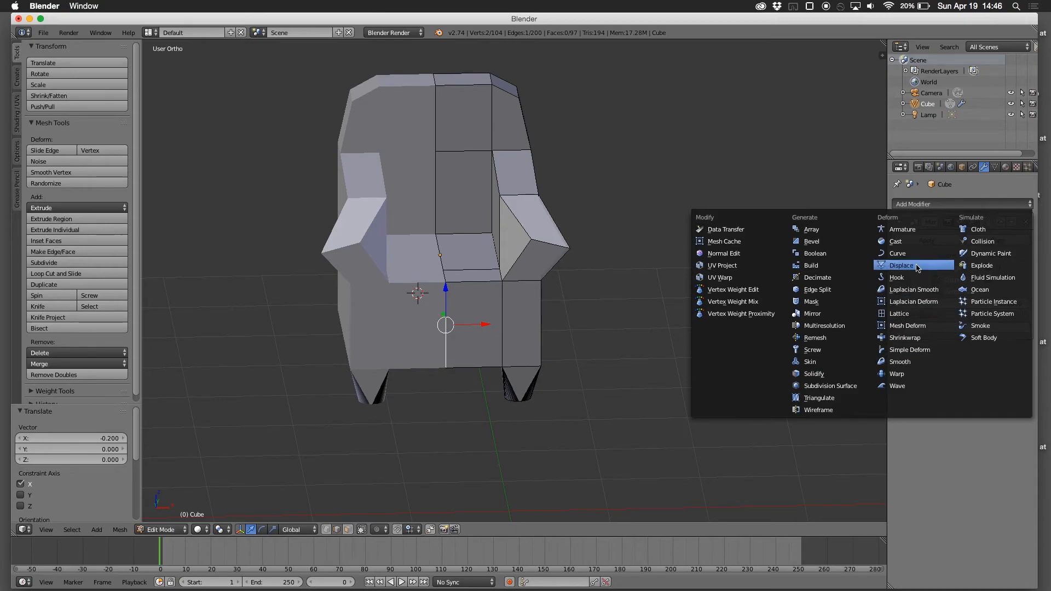
pyautogui.click(831, 386)
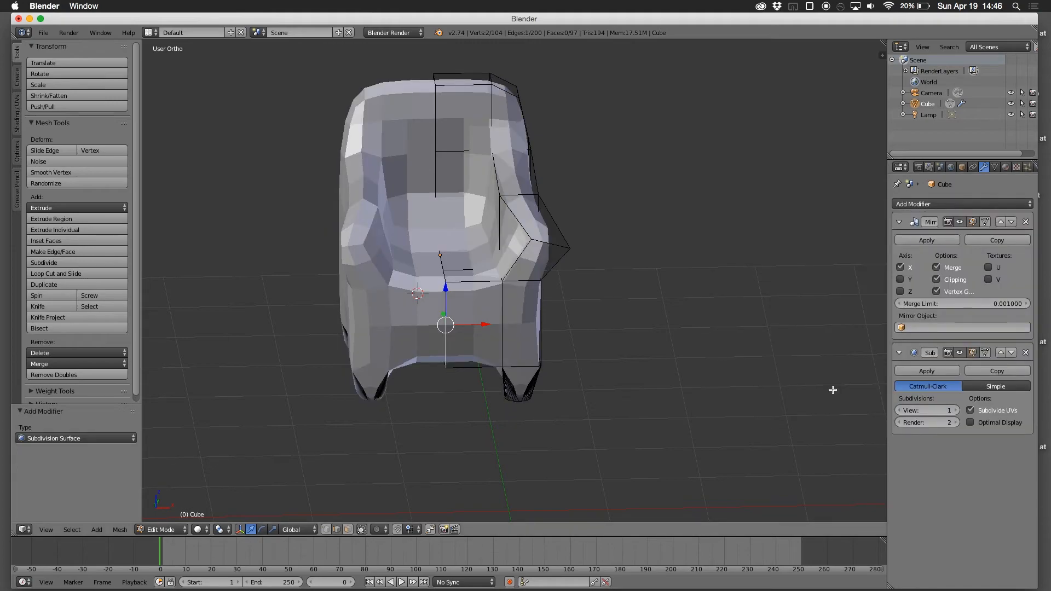
pyautogui.moveTo(816, 380)
pyautogui.mouseDown(button='middle')
pyautogui.moveTo(815, 329)
pyautogui.moveTo(757, 343)
pyautogui.moveTo(743, 402)
pyautogui.moveTo(746, 415)
pyautogui.moveTo(837, 385)
pyautogui.moveTo(814, 382)
pyautogui.moveTo(803, 394)
pyautogui.moveTo(816, 399)
pyautogui.mouseUp(button='middle')
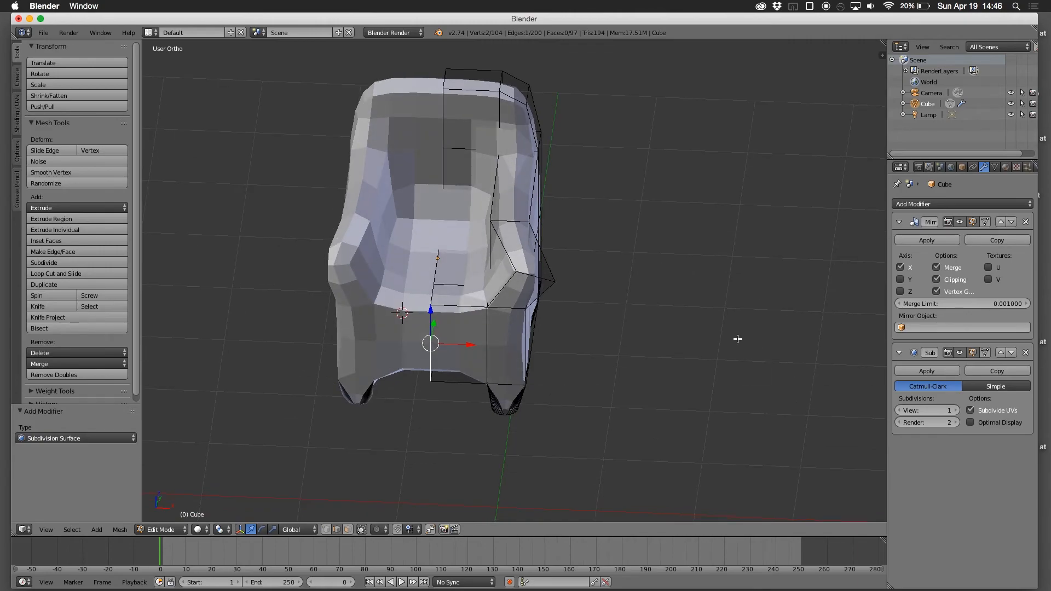
pyautogui.moveTo(577, 298); pyautogui.dragTo(573, 232, button='middle')
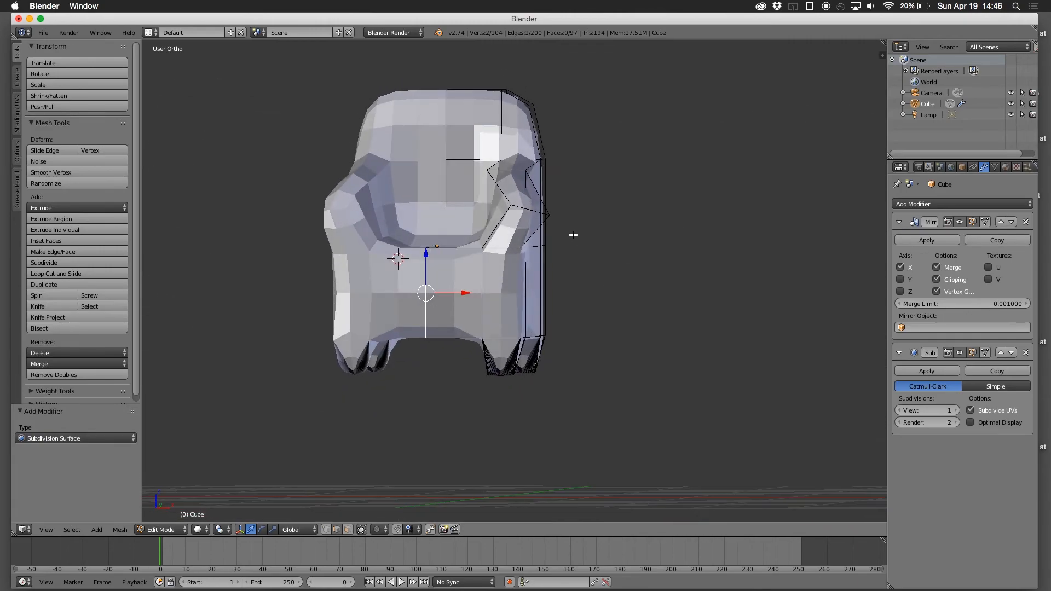
# Step: Set the Subdivision Surface modifier's View and Render subdivisions both to 3
pyautogui.click(956, 411)
pyautogui.click(956, 410)
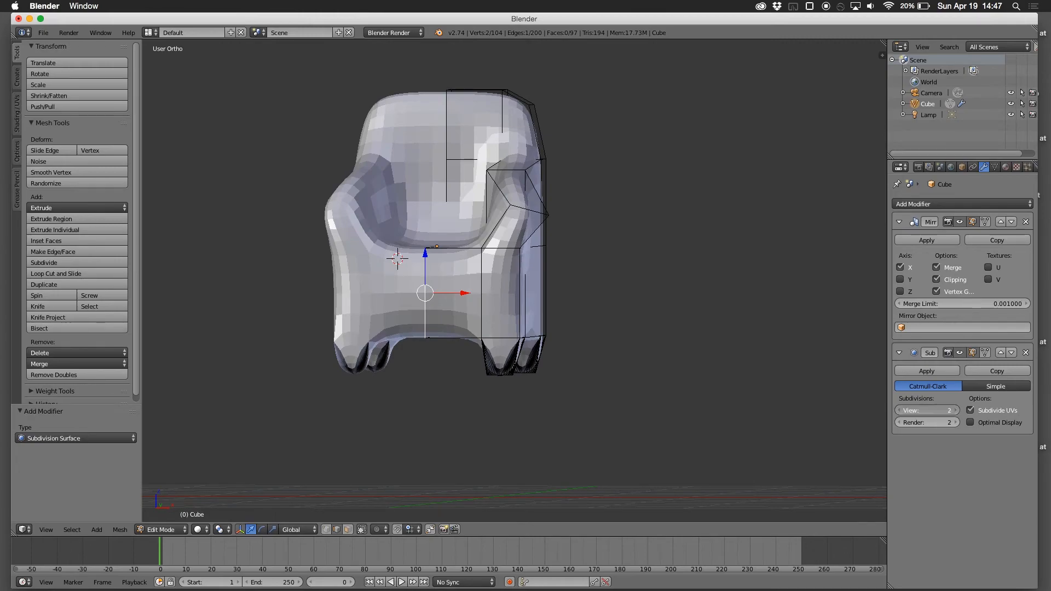
pyautogui.click(955, 411)
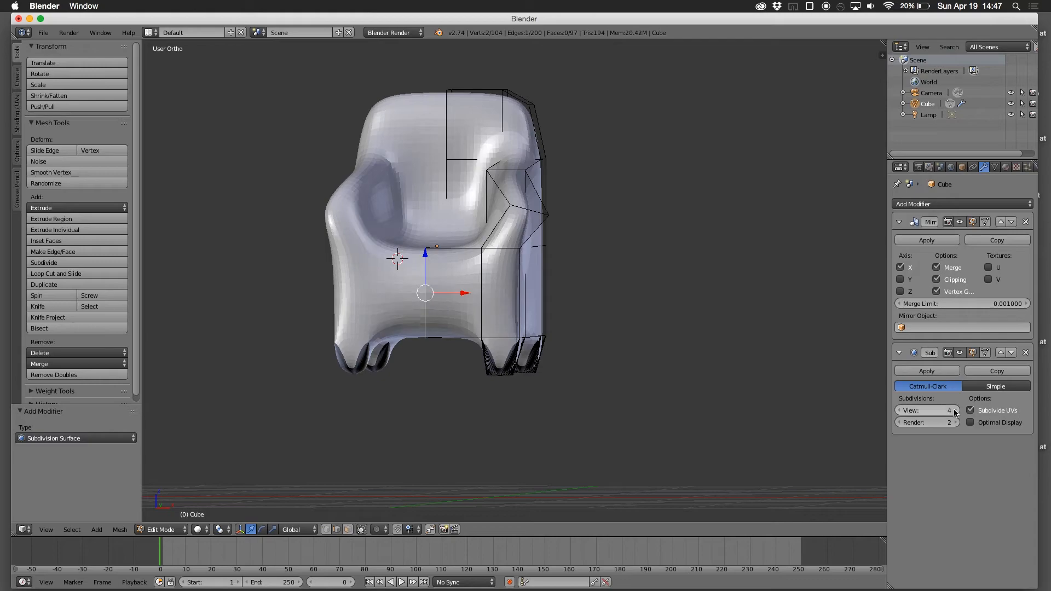
pyautogui.click(899, 412)
pyautogui.click(900, 412)
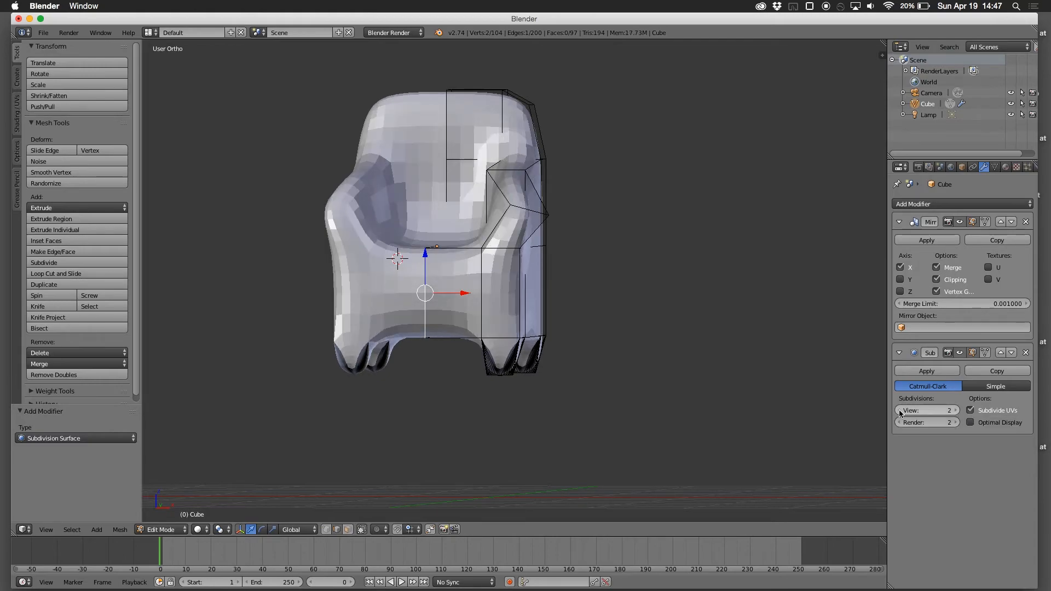
pyautogui.click(956, 410)
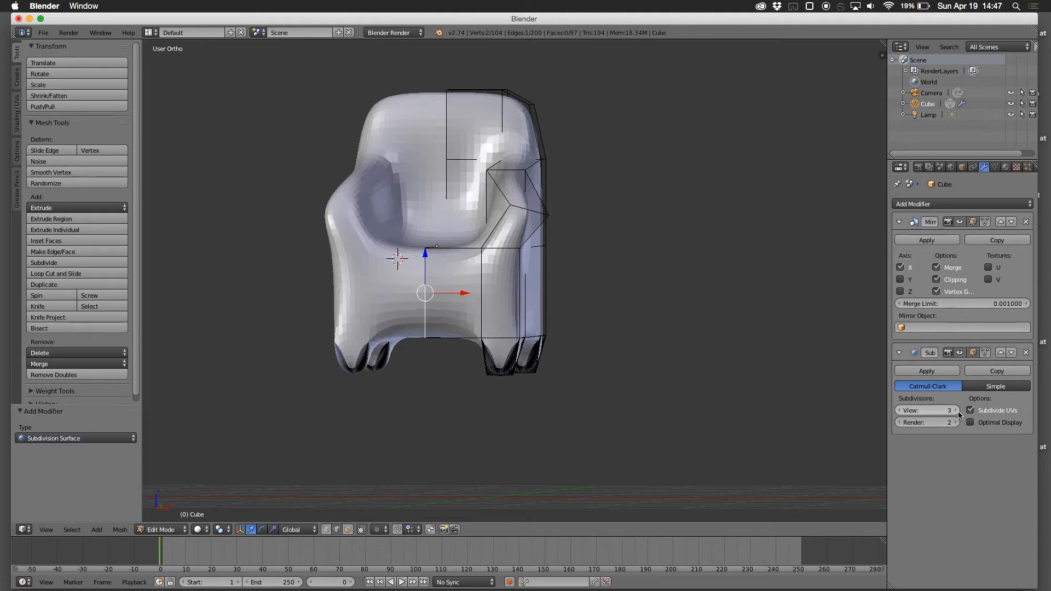
pyautogui.click(955, 422)
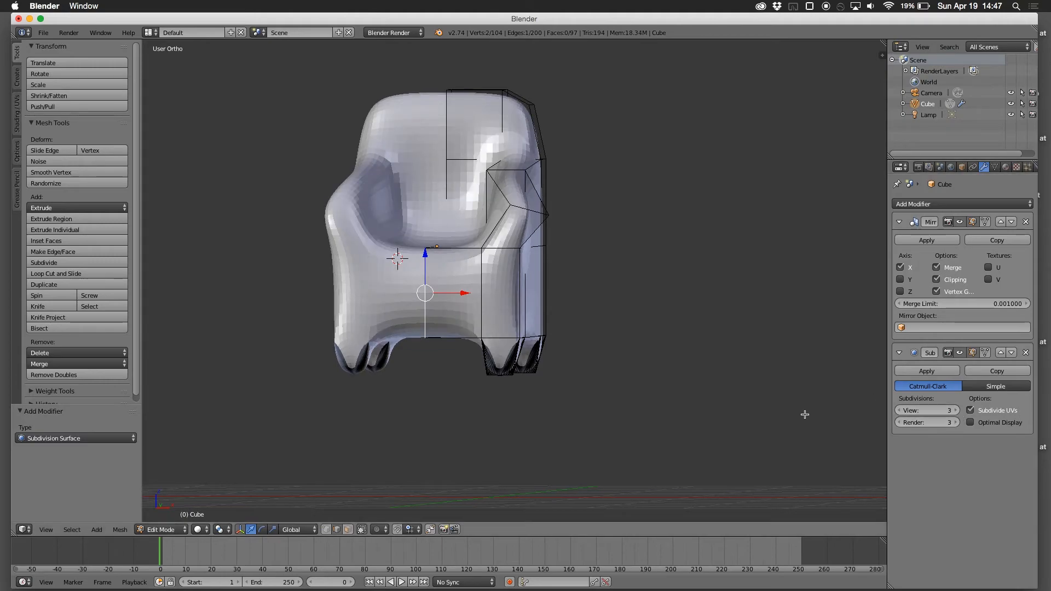
pyautogui.moveTo(765, 416); pyautogui.dragTo(791, 460, button='middle')
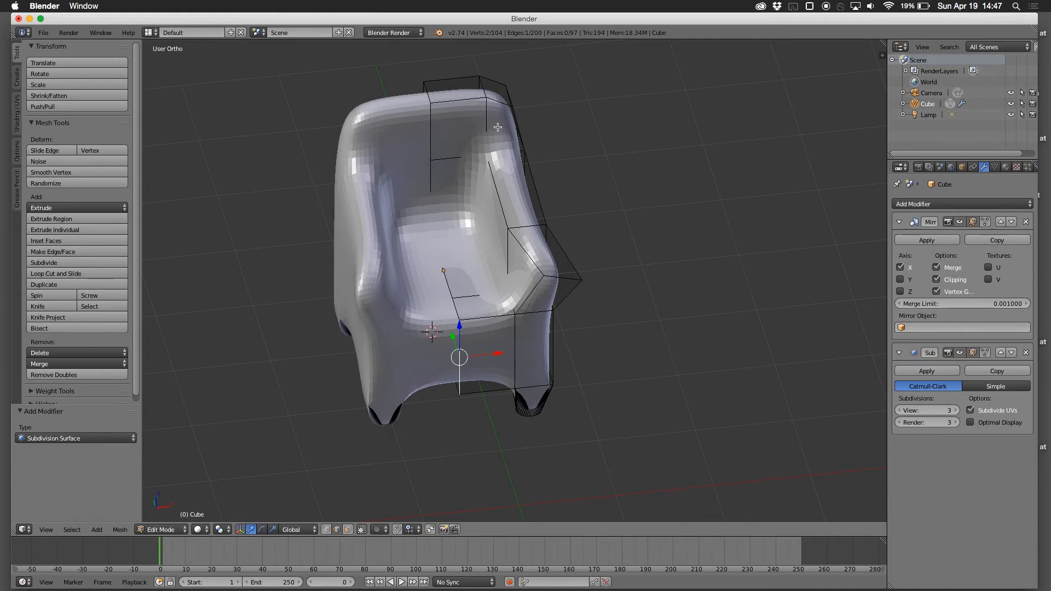
pyautogui.moveTo(551, 267); pyautogui.dragTo(526, 231, button='middle')
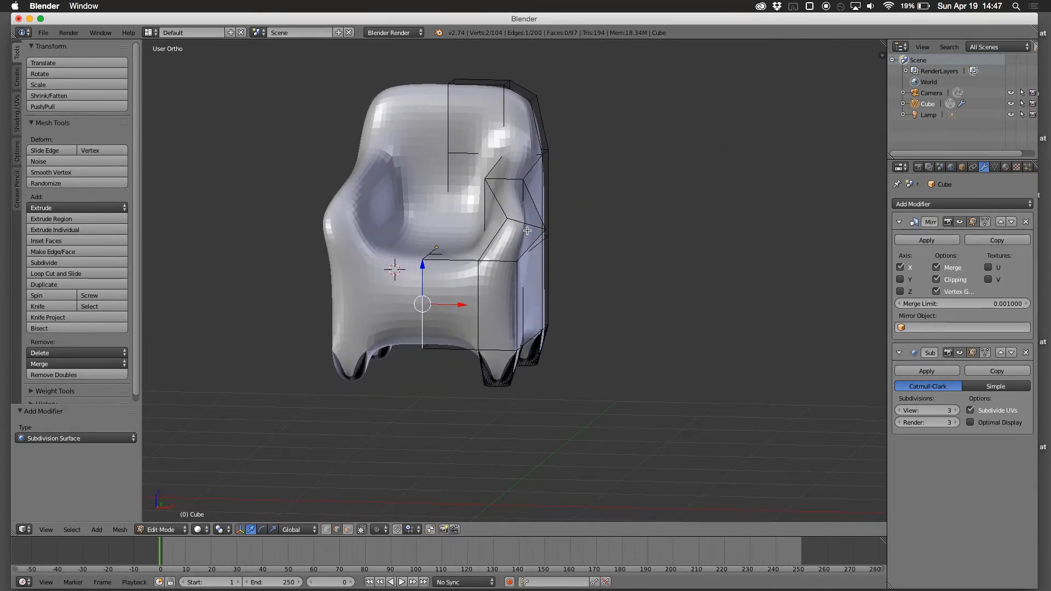
# Step: Move the front corner edge of the armrest about -0.089 along X
pyautogui.moveTo(566, 319); pyautogui.dragTo(582, 331, button='middle')
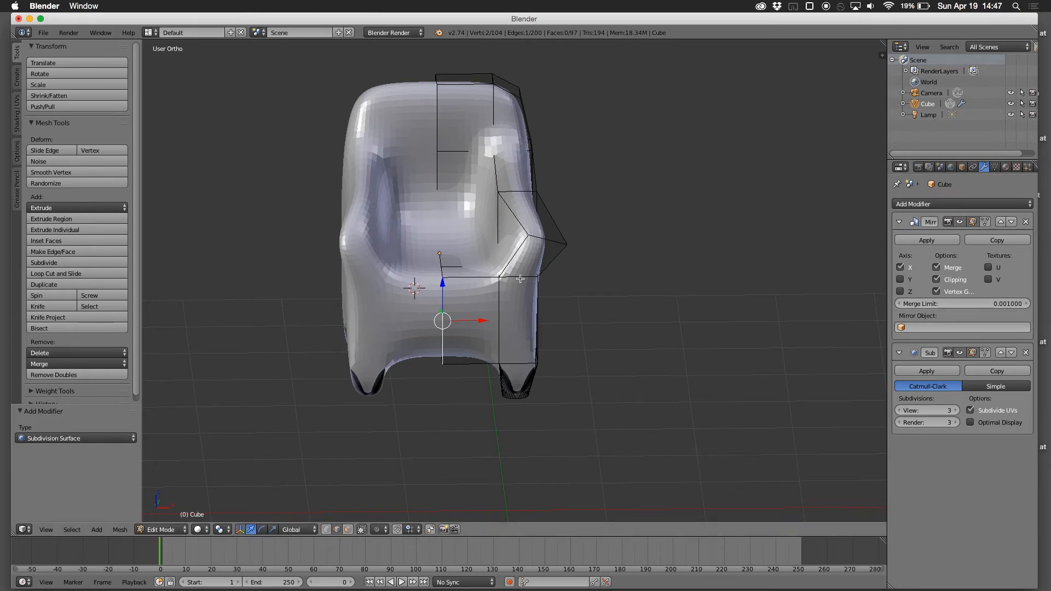
pyautogui.moveTo(570, 284)
pyautogui.mouseDown(button='middle')
pyautogui.moveTo(556, 247)
pyautogui.moveTo(560, 284)
pyautogui.mouseUp(button='middle')
pyautogui.scroll(5, 560, 284)
pyautogui.scroll(-6, 543, 322)
pyautogui.scroll(1, 543, 322)
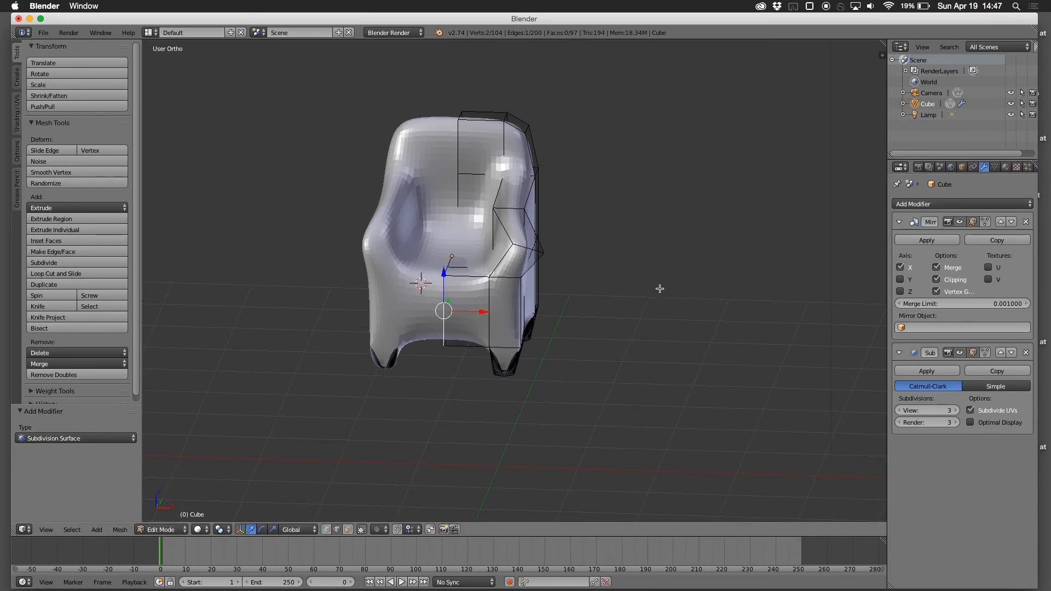
pyautogui.rightClick(508, 242)
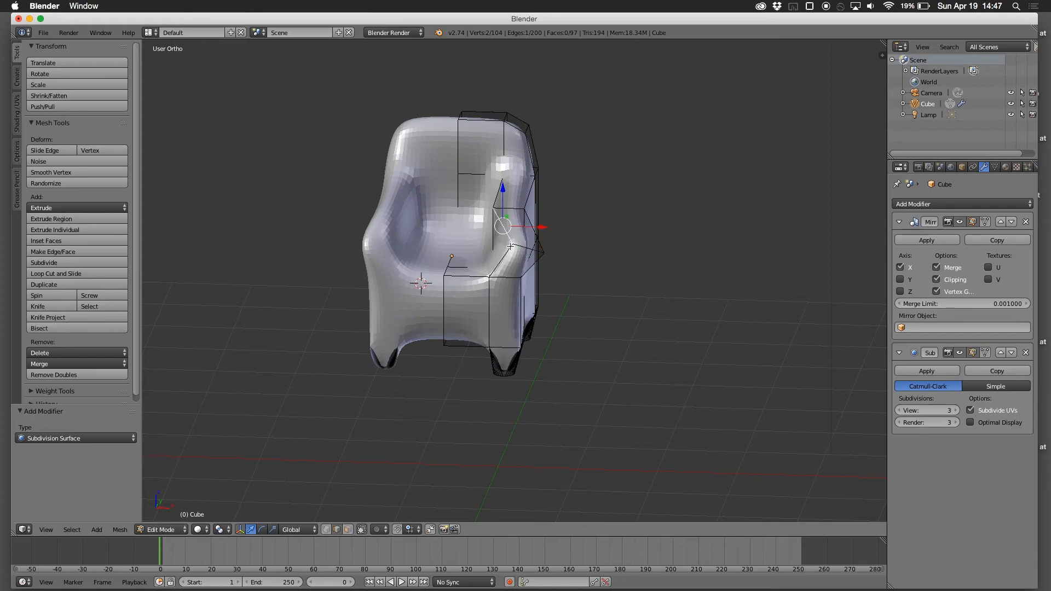
pyautogui.rightClick(521, 248)
pyautogui.moveTo(563, 250); pyautogui.dragTo(556, 250)
pyautogui.moveTo(557, 250); pyautogui.dragTo(540, 262, button='middle')
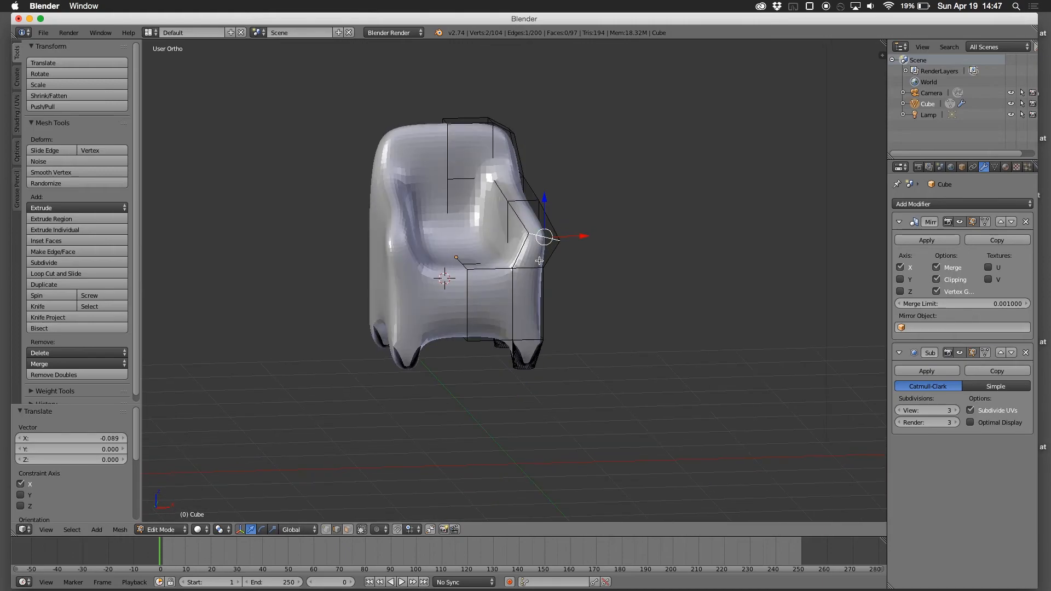
# Step: Move the Mirror modifier below Subdivision Surface, and restore it to the first place in the stack
pyautogui.scroll(5, 539, 261)
pyautogui.scroll(-3, 284, 272)
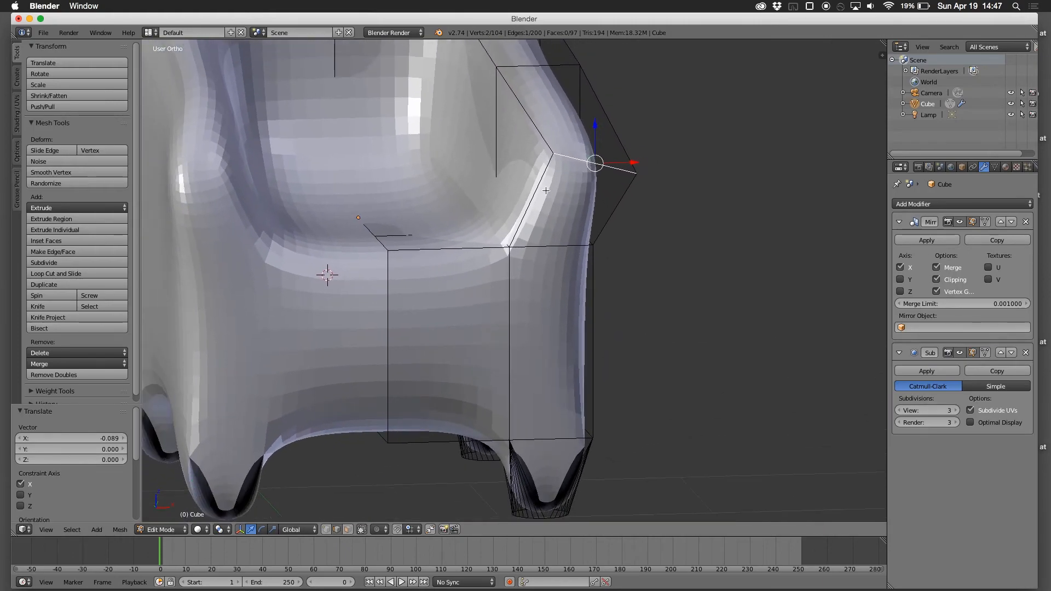
pyautogui.scroll(1, 515, 281)
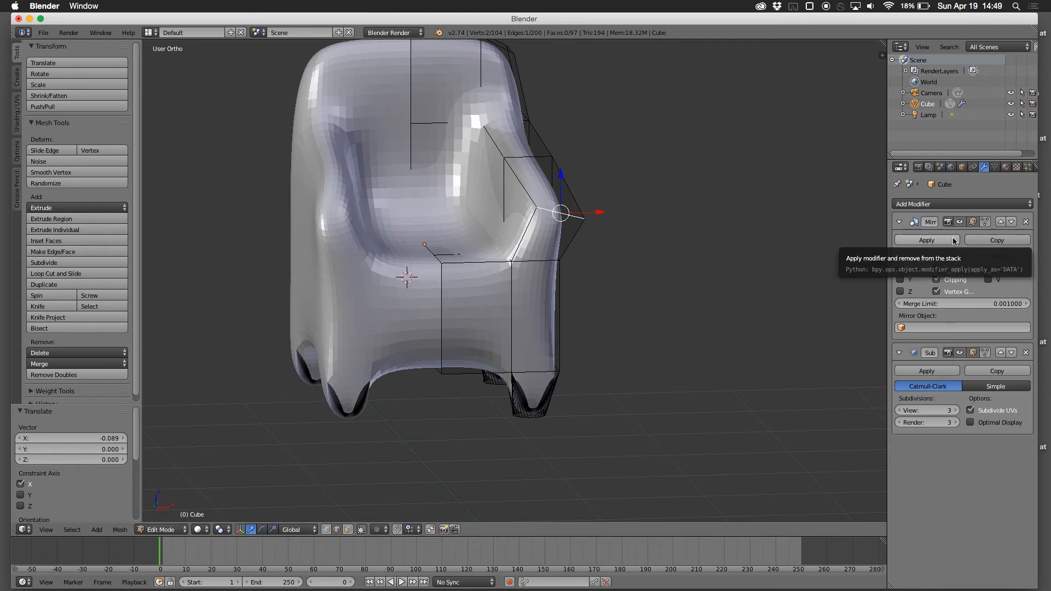
pyautogui.click(1011, 221)
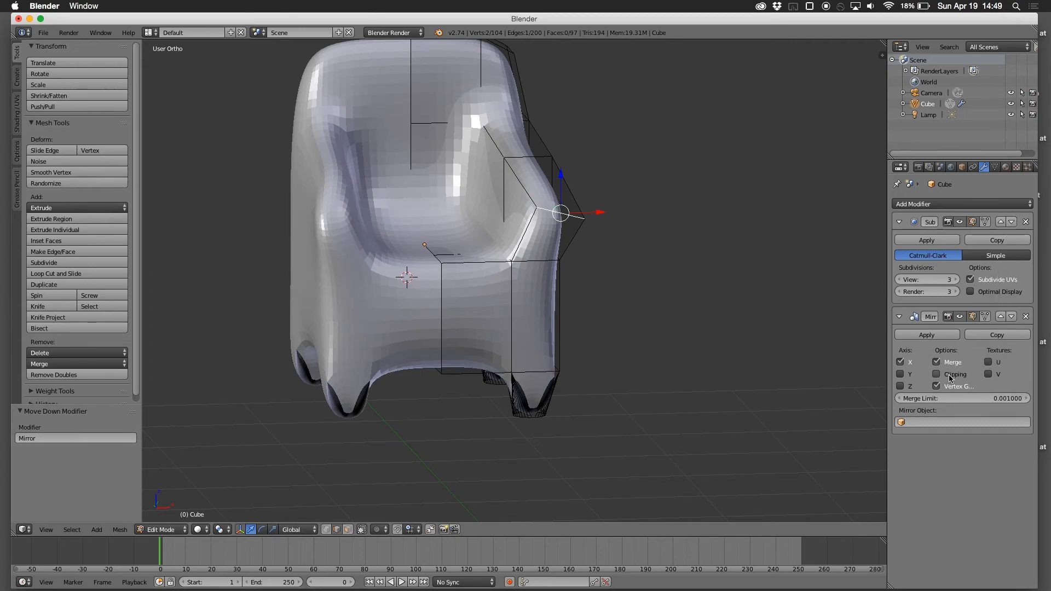
pyautogui.click(1011, 222)
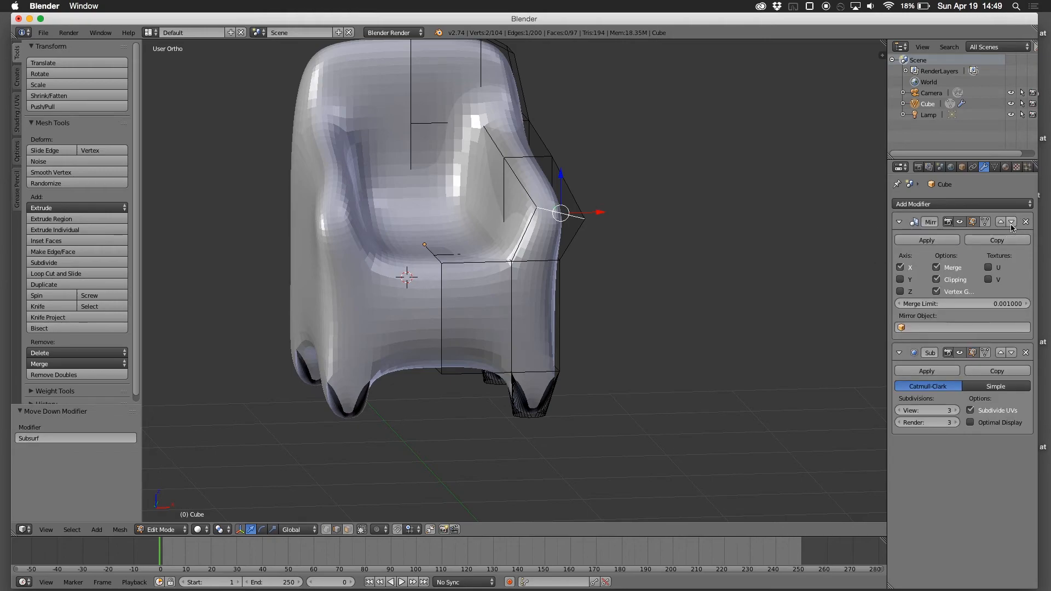
# Step: Apply an Edge Crease of about 0.679 to the edge between seat and backrest, turning off the subdivision's edit-mode display while selecting it
pyautogui.moveTo(580, 348); pyautogui.dragTo(568, 384, button='middle')
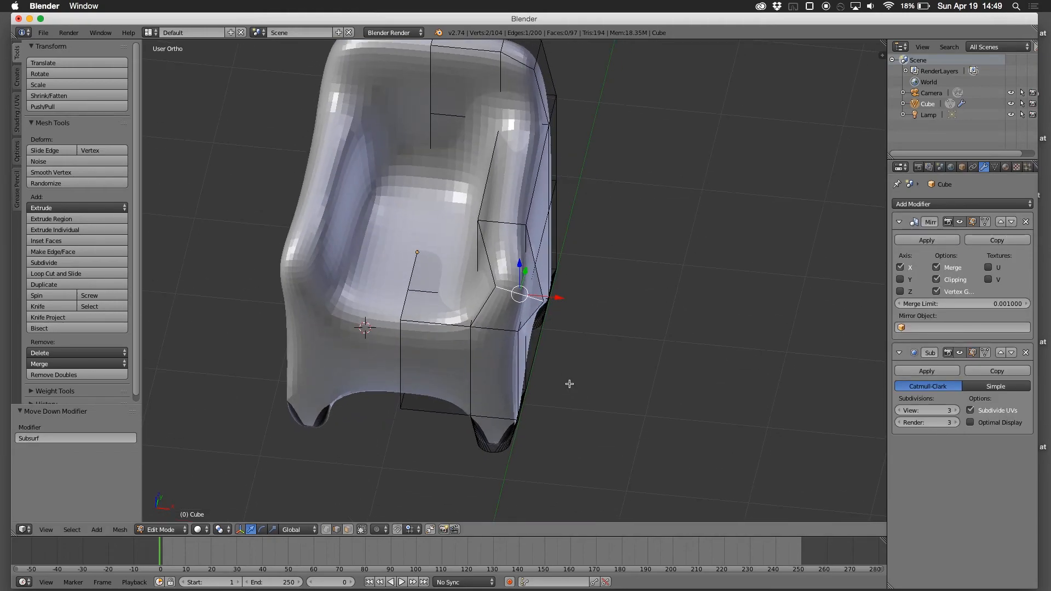
pyautogui.moveTo(570, 380); pyautogui.dragTo(607, 391, button='middle')
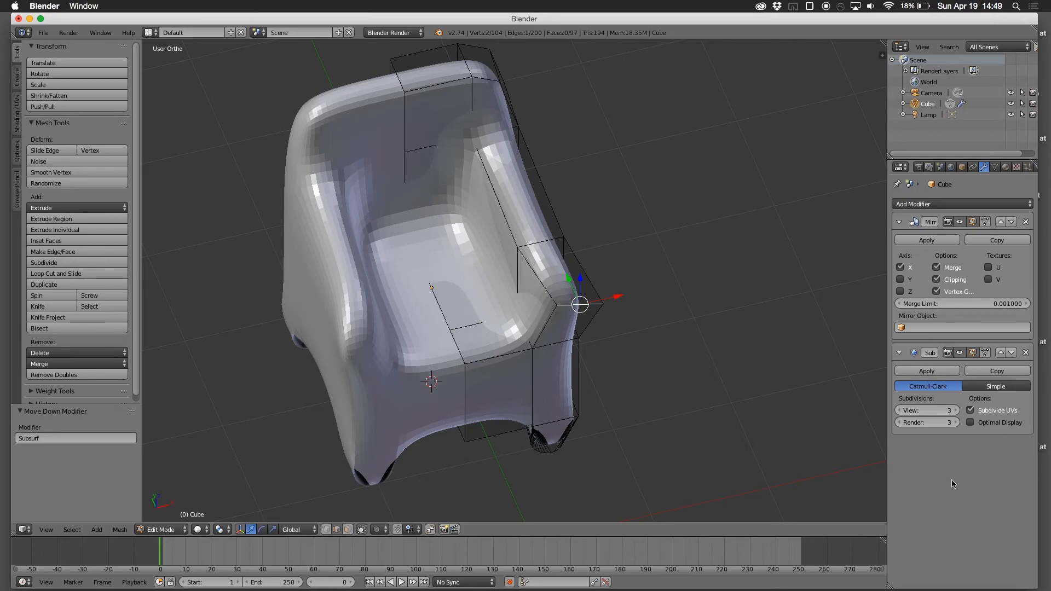
pyautogui.moveTo(753, 451)
pyautogui.mouseDown(button='middle')
pyautogui.moveTo(739, 433)
pyautogui.moveTo(737, 454)
pyautogui.mouseUp(button='middle')
pyautogui.moveTo(538, 251); pyautogui.dragTo(534, 190, button='middle')
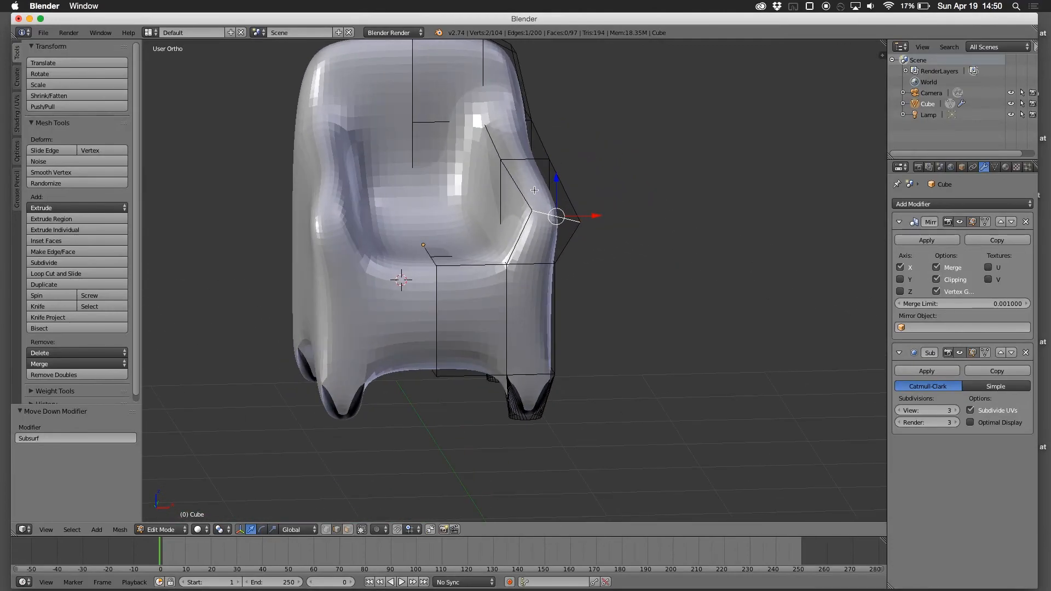
pyautogui.moveTo(410, 210); pyautogui.dragTo(432, 216, button='middle')
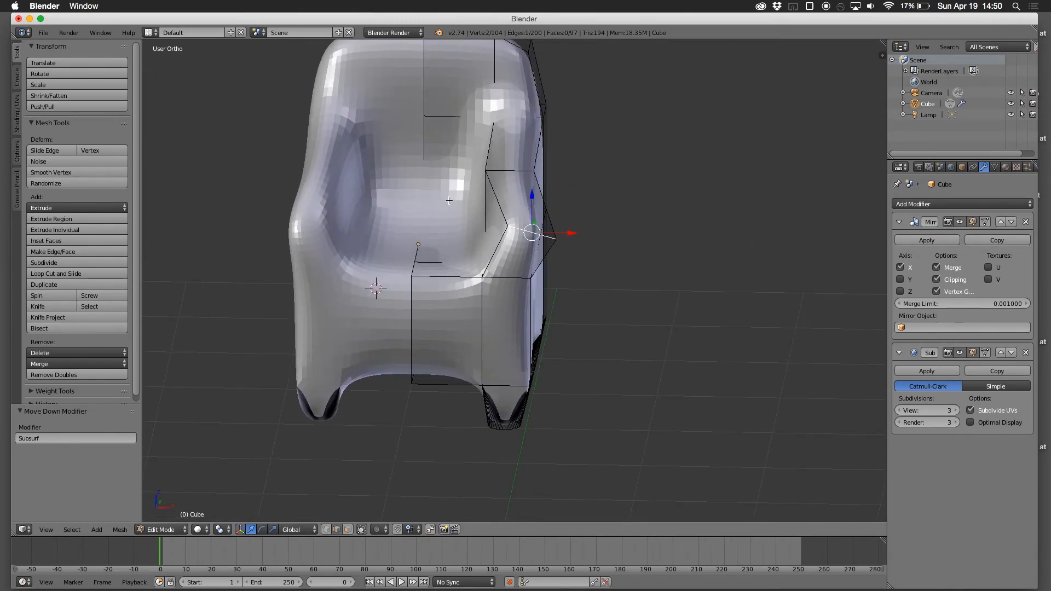
pyautogui.click(973, 355)
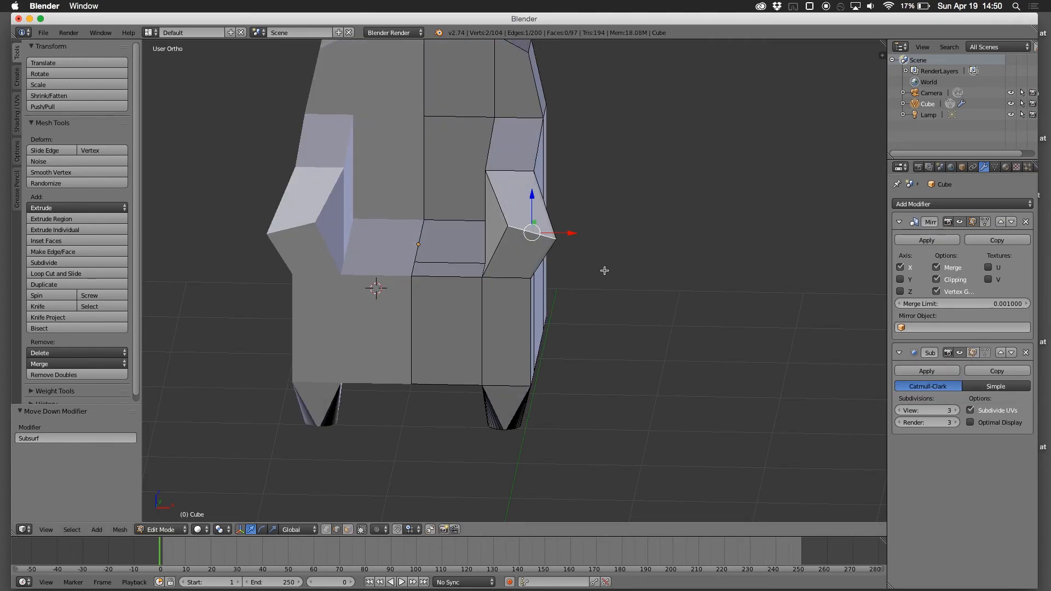
pyautogui.rightClick(454, 222)
pyautogui.moveTo(500, 245); pyautogui.dragTo(520, 286, button='middle')
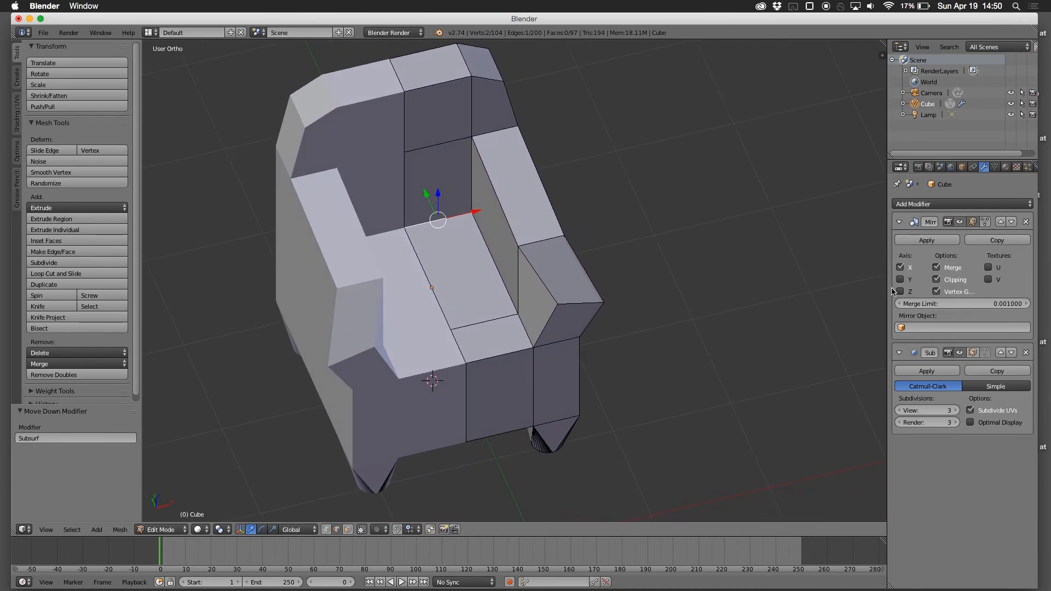
pyautogui.click(972, 353)
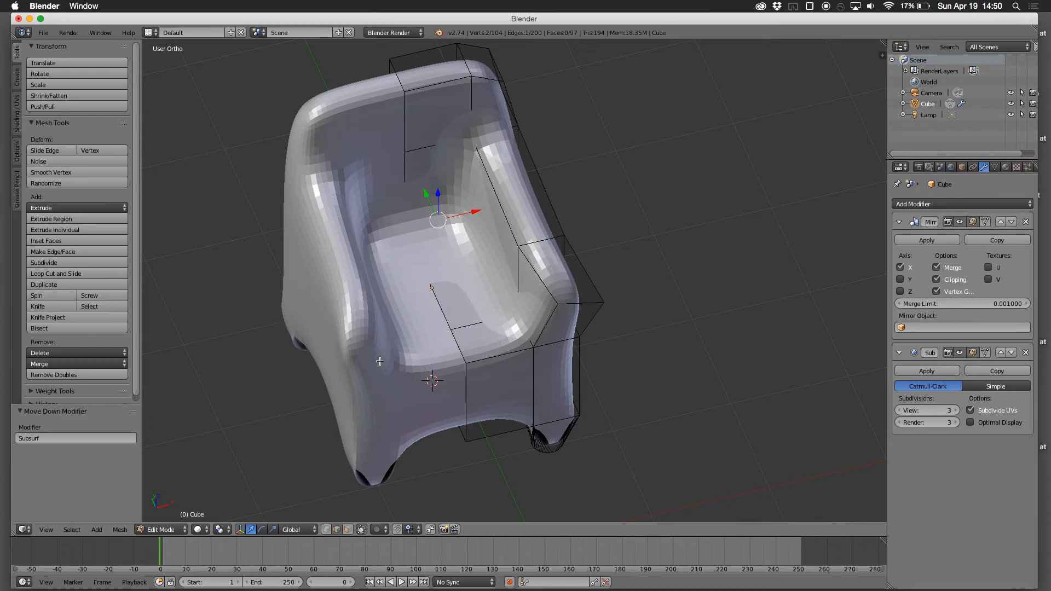
pyautogui.click(120, 530)
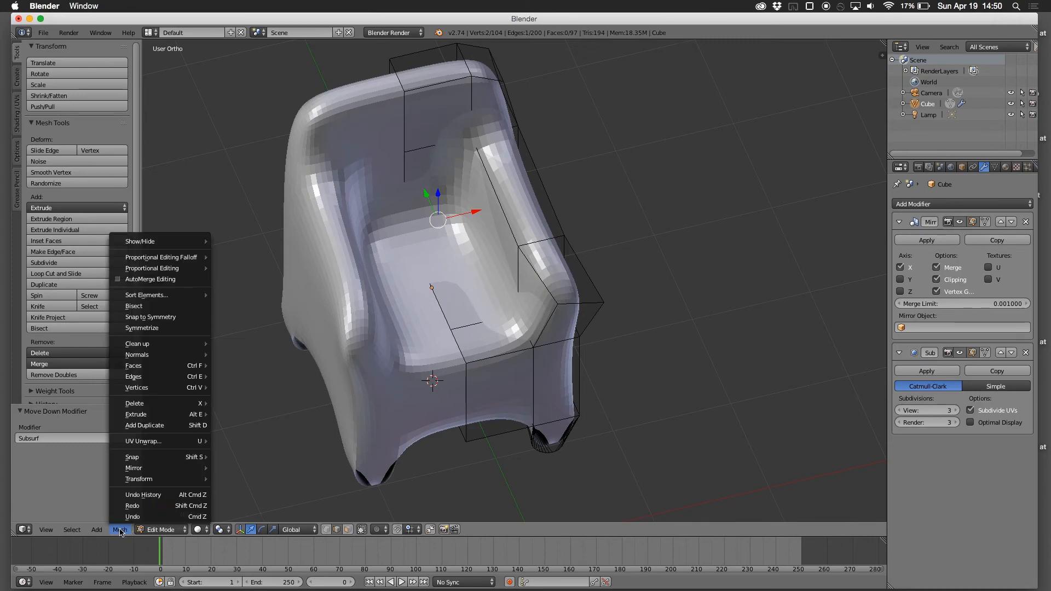
pyautogui.moveTo(143, 380)
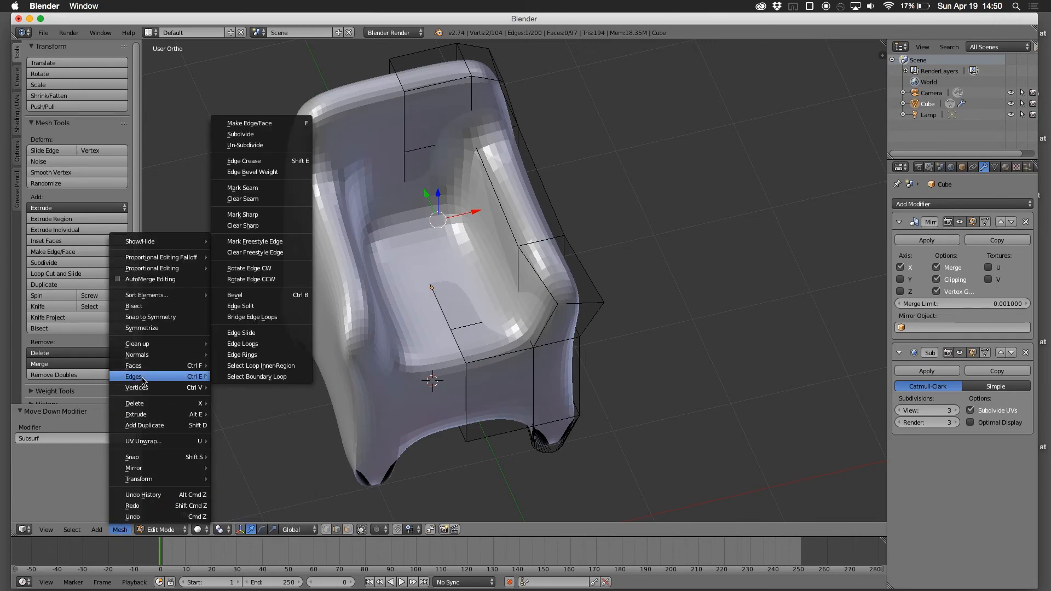
pyautogui.click(263, 162)
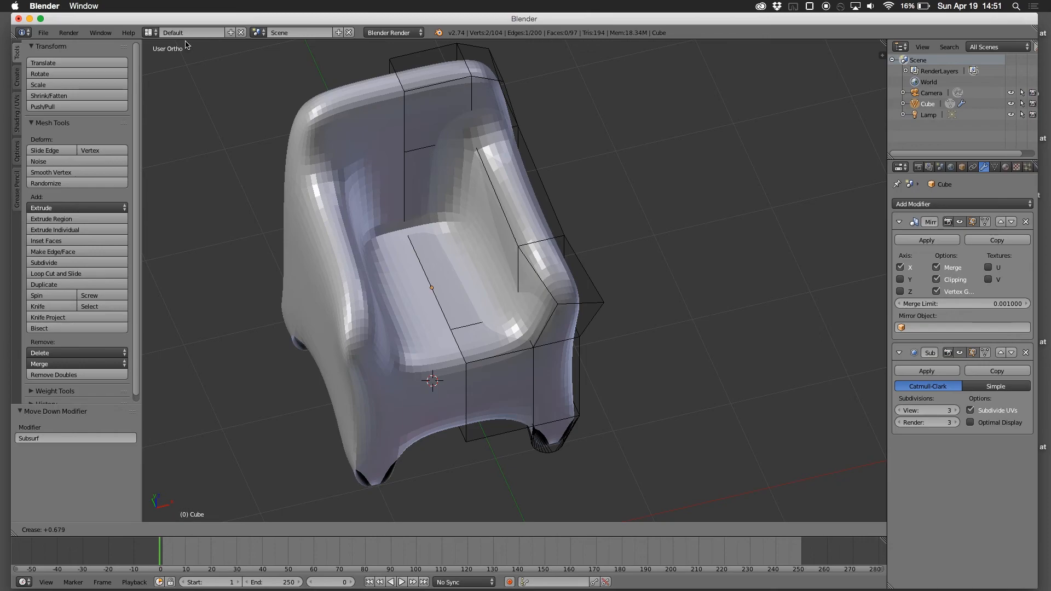
pyautogui.click(186, 44)
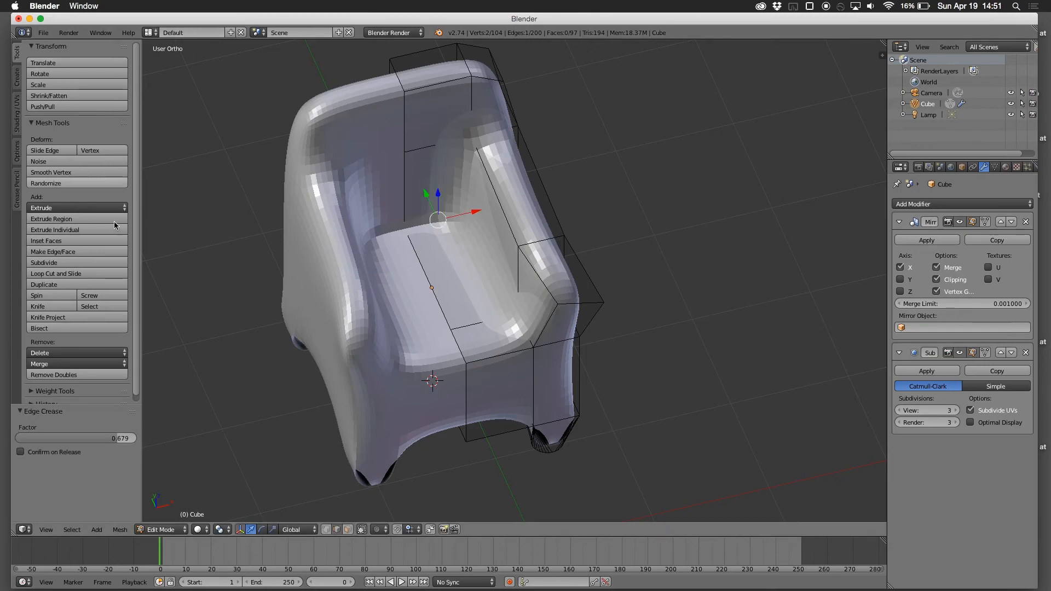
pyautogui.click(120, 530)
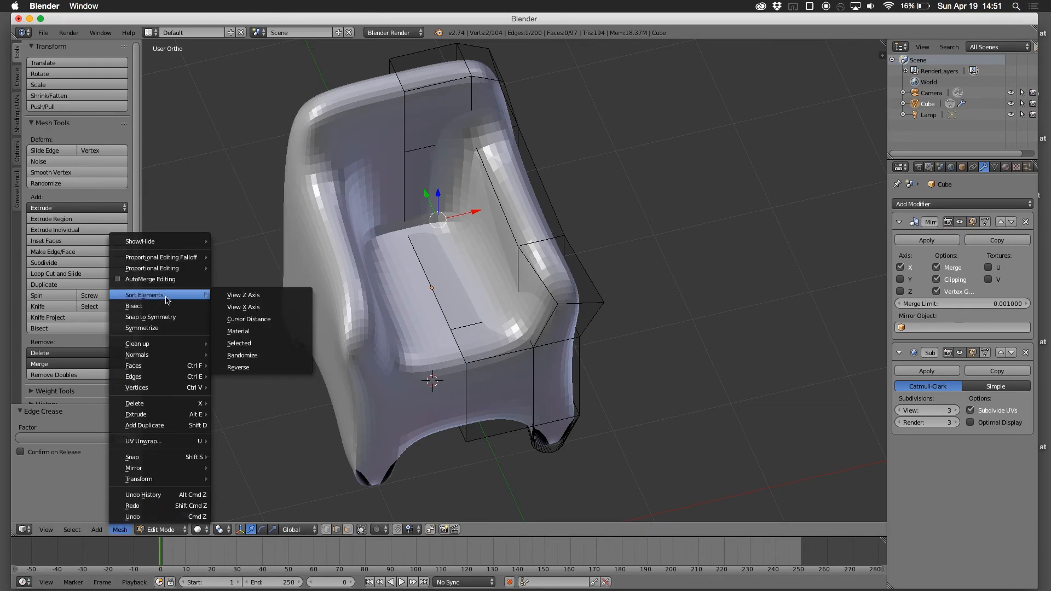
pyautogui.moveTo(152, 378)
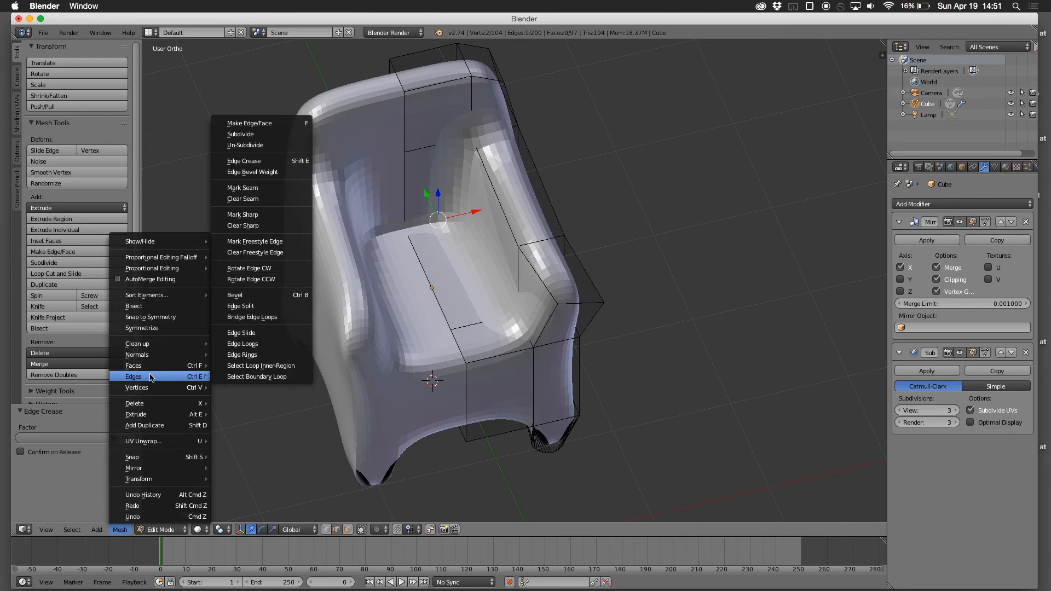
pyautogui.click(271, 162)
pyautogui.click(595, 266)
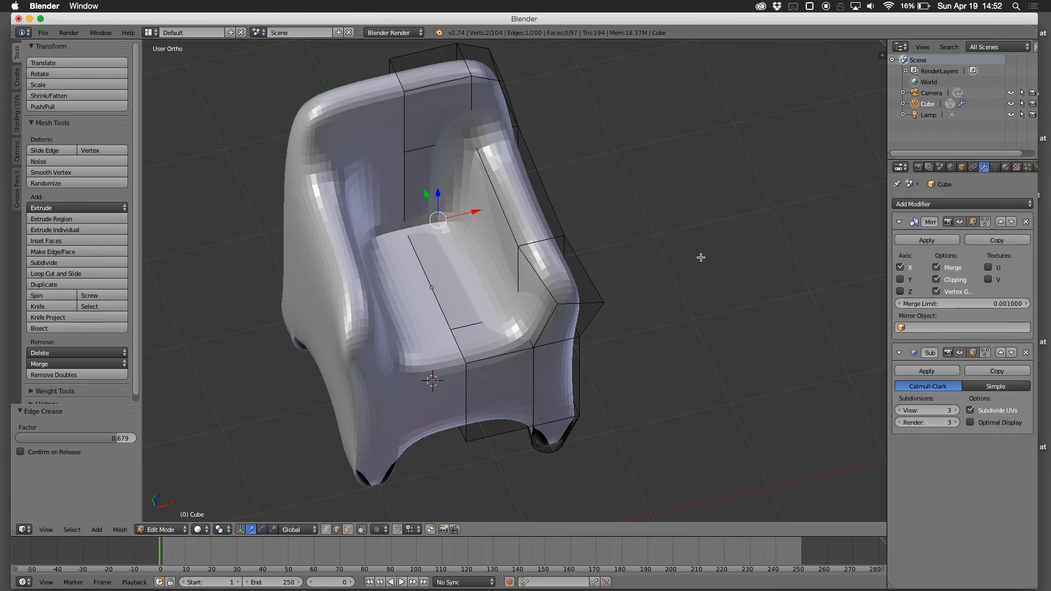
# Step: Turn the Subdivision Surface's edit-mode display off and on to compare the creased rear seat edge with the base mesh
pyautogui.moveTo(719, 325)
pyautogui.mouseDown(button='middle')
pyautogui.moveTo(704, 285)
pyautogui.moveTo(707, 303)
pyautogui.moveTo(723, 307)
pyautogui.mouseUp(button='middle')
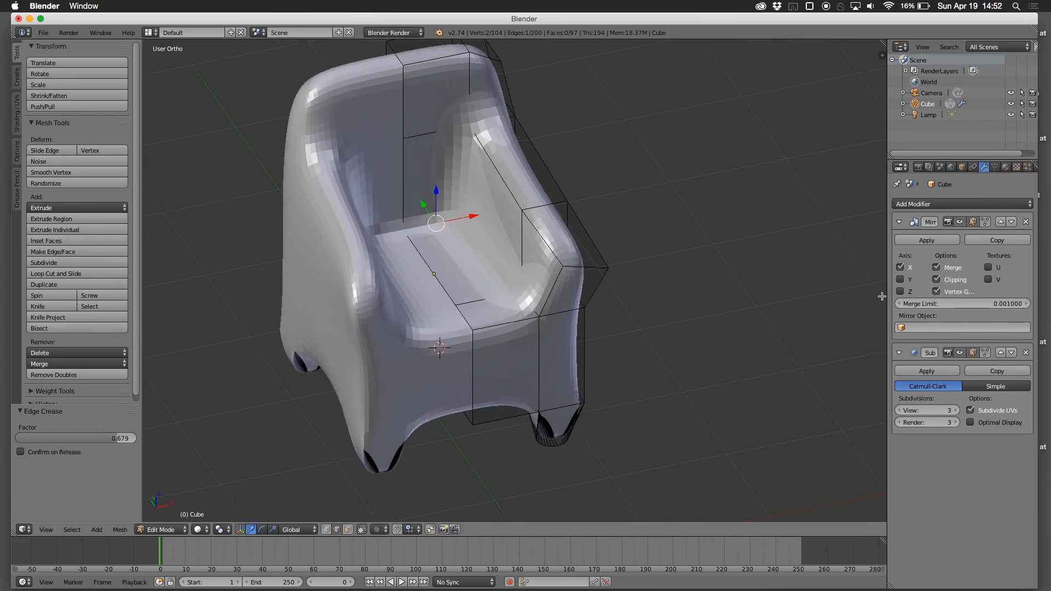
pyautogui.click(973, 355)
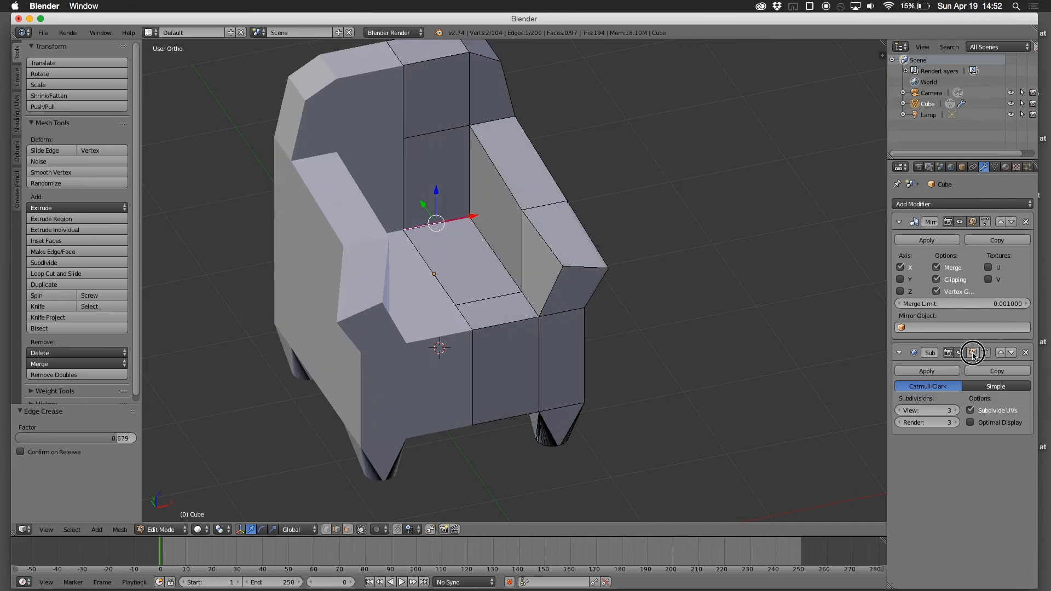
pyautogui.rightClick(562, 314)
pyautogui.moveTo(432, 224)
pyautogui.mouseDown(button='middle')
pyautogui.moveTo(431, 264)
pyautogui.moveTo(428, 225)
pyautogui.mouseUp(button='middle')
pyautogui.rightClick(428, 225)
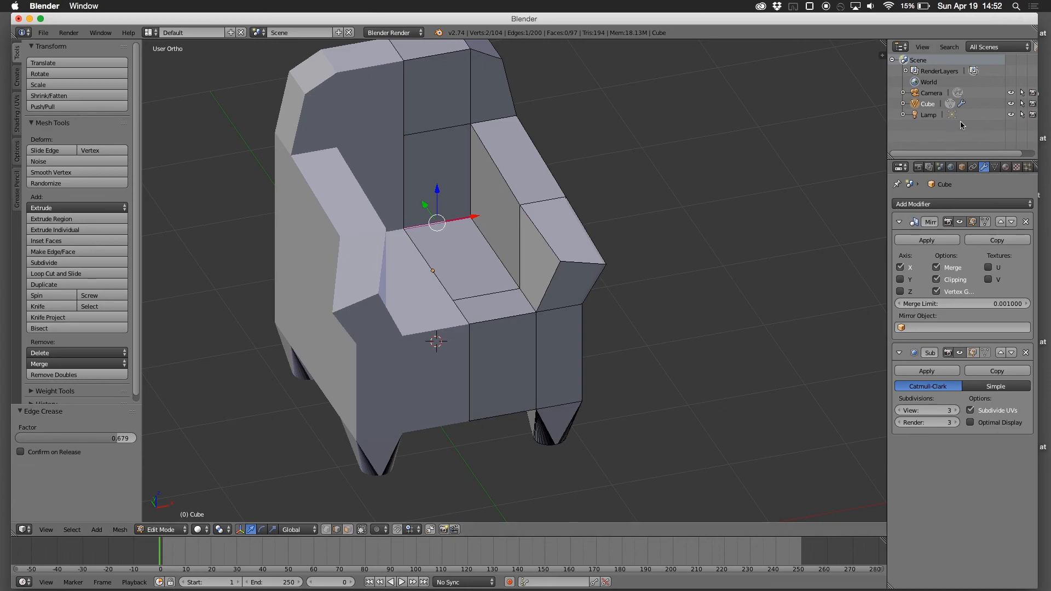
pyautogui.click(972, 353)
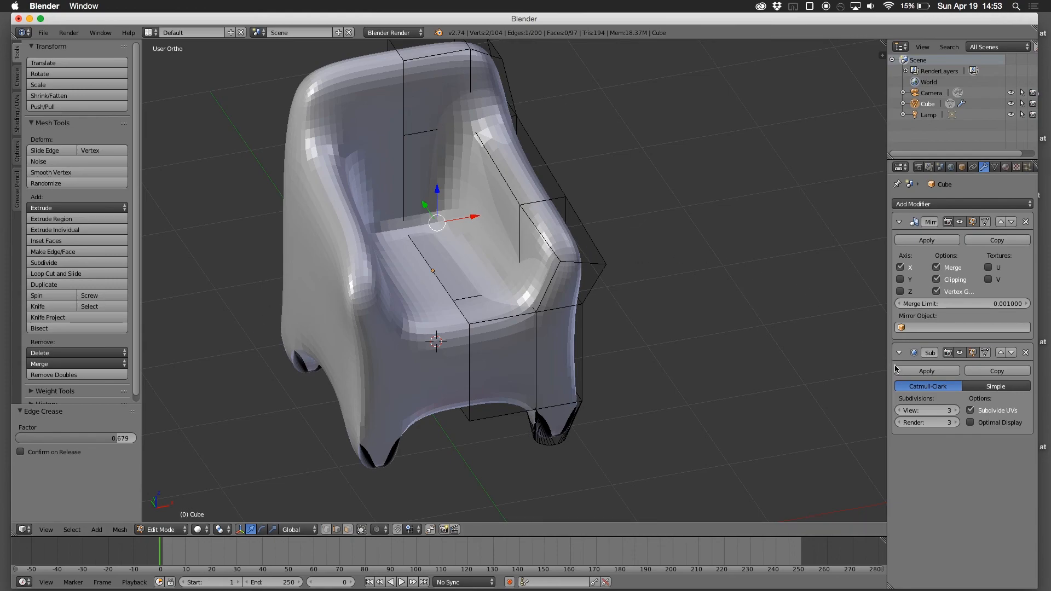
# Step: Try to apply the Subdivision Surface modifier in Edit Mode, and switch to Object Mode
pyautogui.click(940, 377)
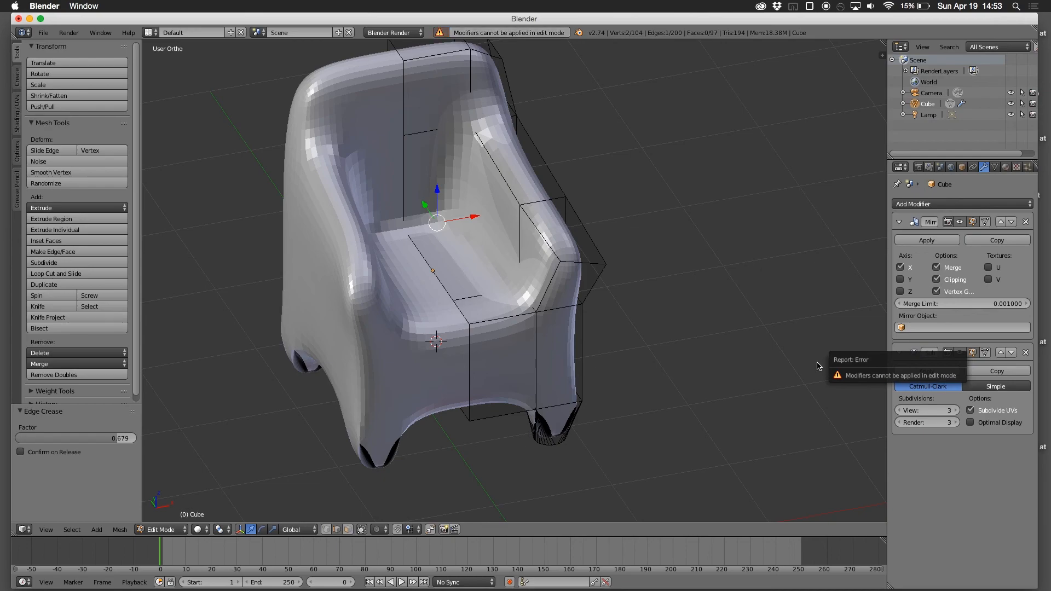
pyautogui.press('Tab')
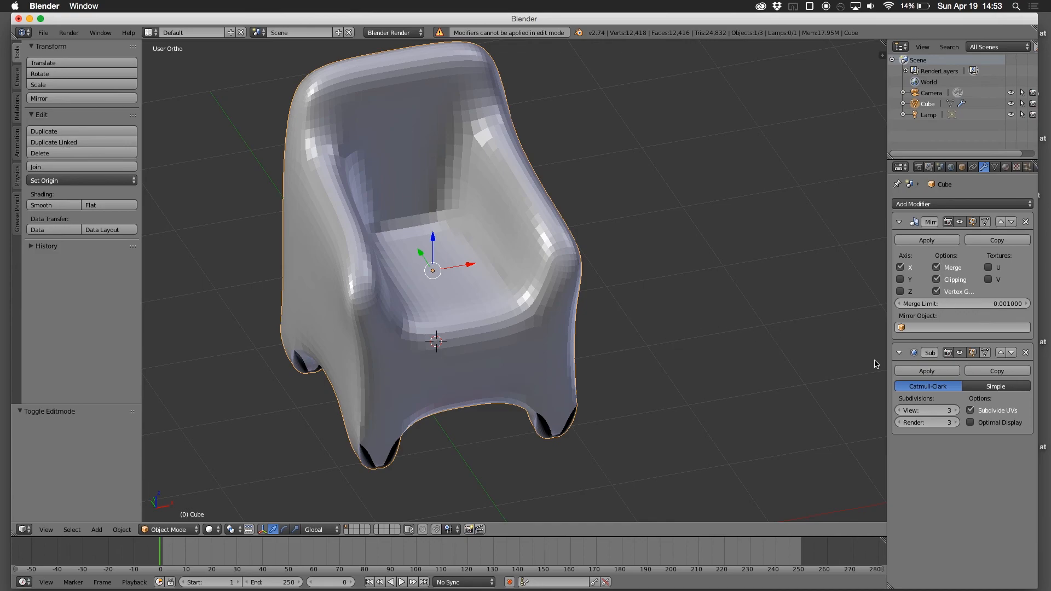
# Step: Apply the Subdivision Surface modifier in Object Mode, and undo the application
pyautogui.click(920, 372)
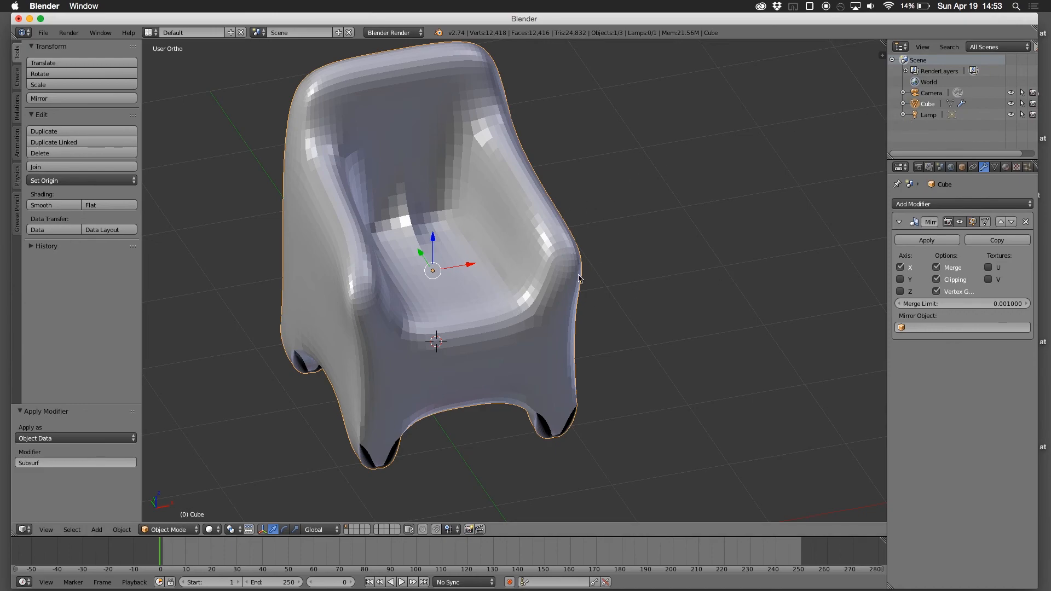
pyautogui.moveTo(499, 270)
pyautogui.mouseDown(button='middle')
pyautogui.moveTo(462, 275)
pyautogui.moveTo(502, 268)
pyautogui.mouseUp(button='middle')
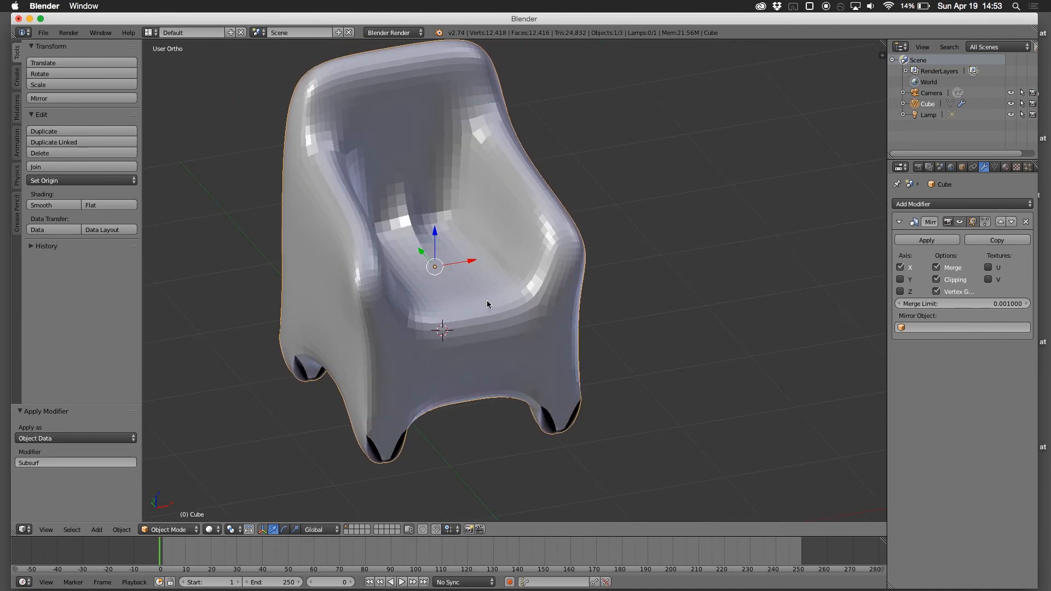
pyautogui.hotkey('ctrl', '3')
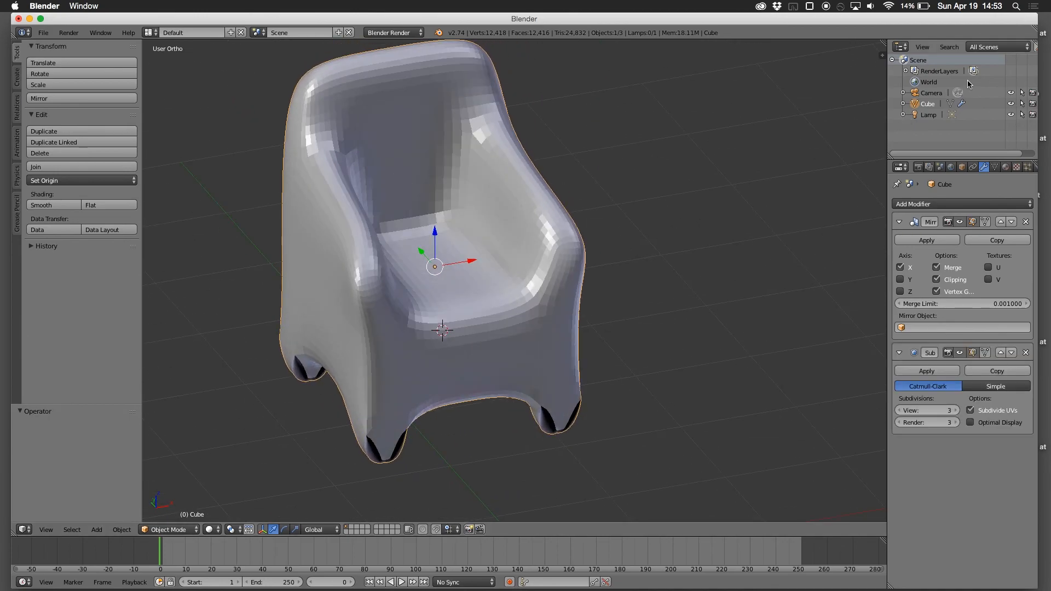
# Step: Duplicate the chair and place the copy beside the original, offset about 2.338 in X, -0.716 in Y and 0.370 in Z
pyautogui.rightClick(926, 104)
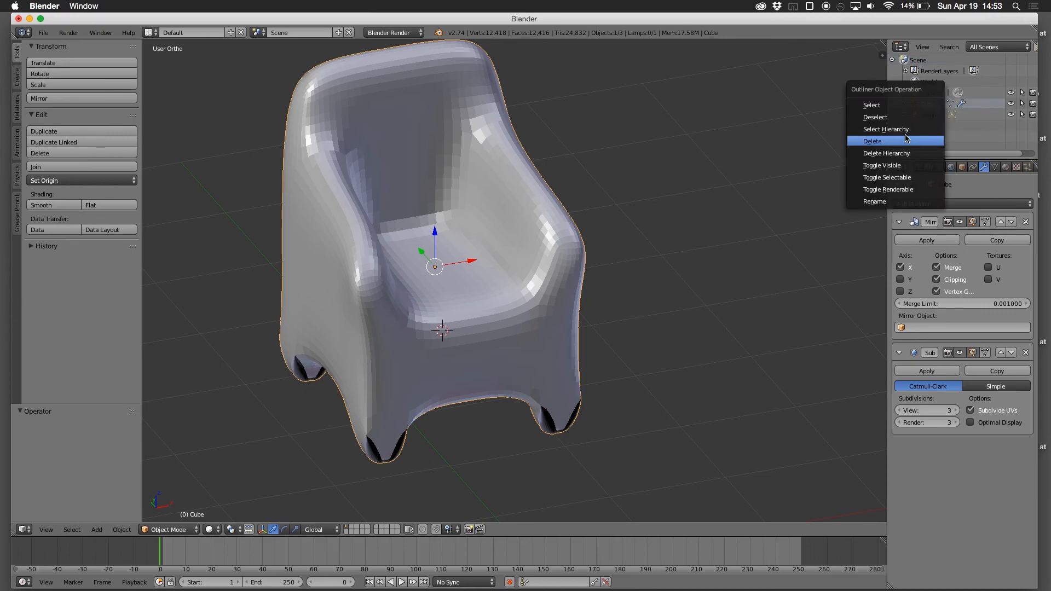
pyautogui.rightClick(977, 112)
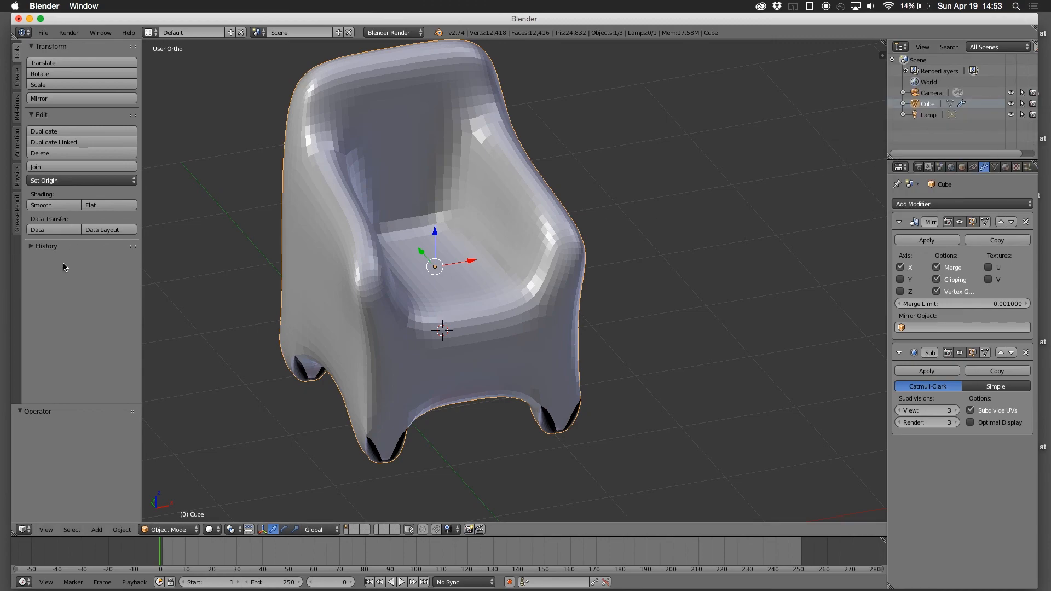
pyautogui.click(44, 131)
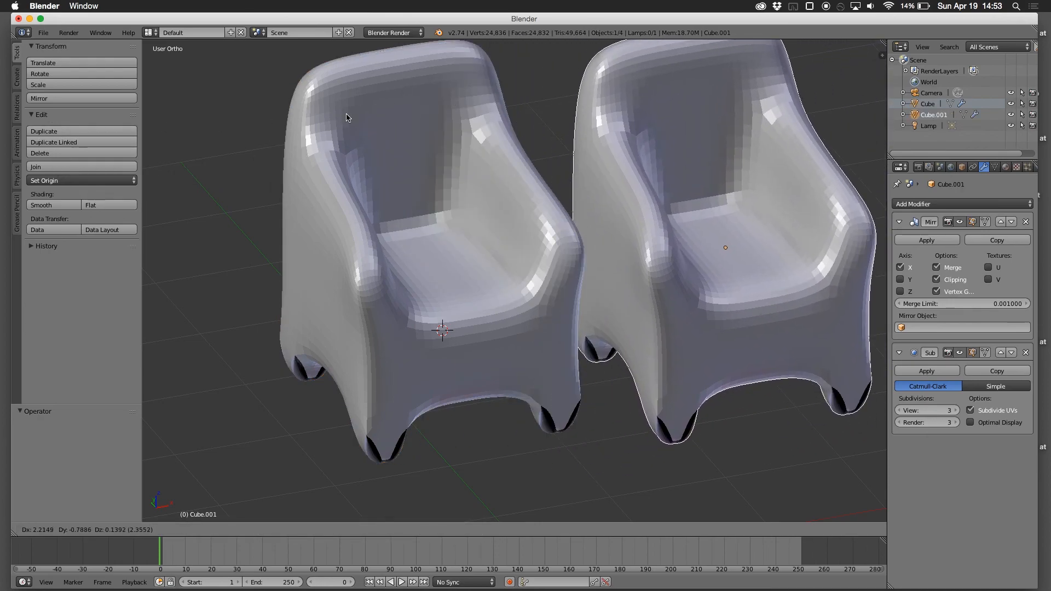
pyautogui.click(361, 81)
pyautogui.moveTo(484, 168)
pyautogui.mouseDown(button='middle')
pyautogui.moveTo(479, 192)
pyautogui.moveTo(471, 185)
pyautogui.moveTo(490, 178)
pyautogui.mouseUp(button='middle')
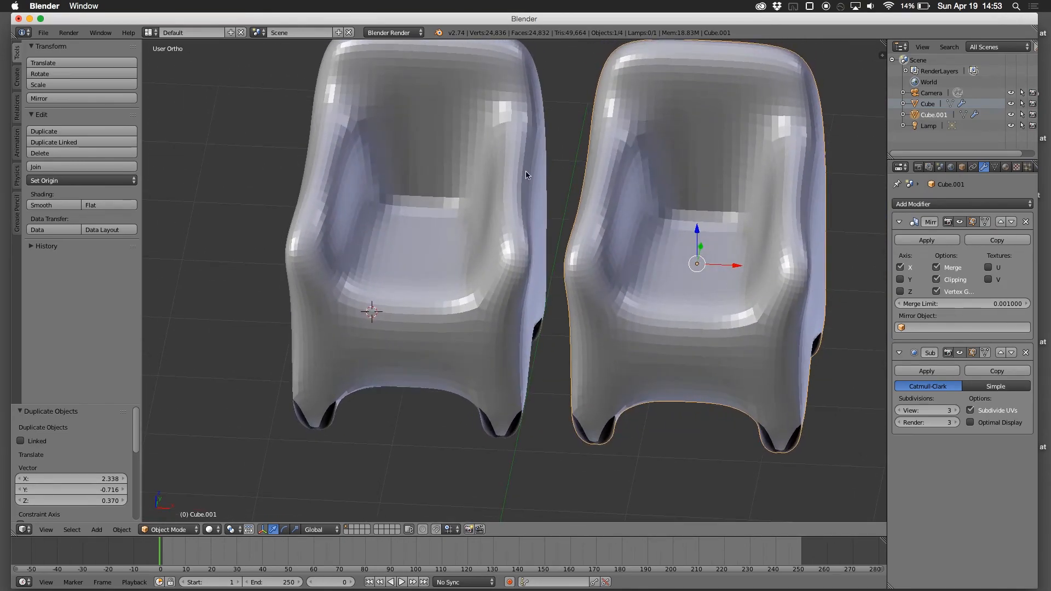
# Step: Select the duplicated chair and apply its Mirror modifier
pyautogui.rightClick(936, 116)
pyautogui.click(936, 117)
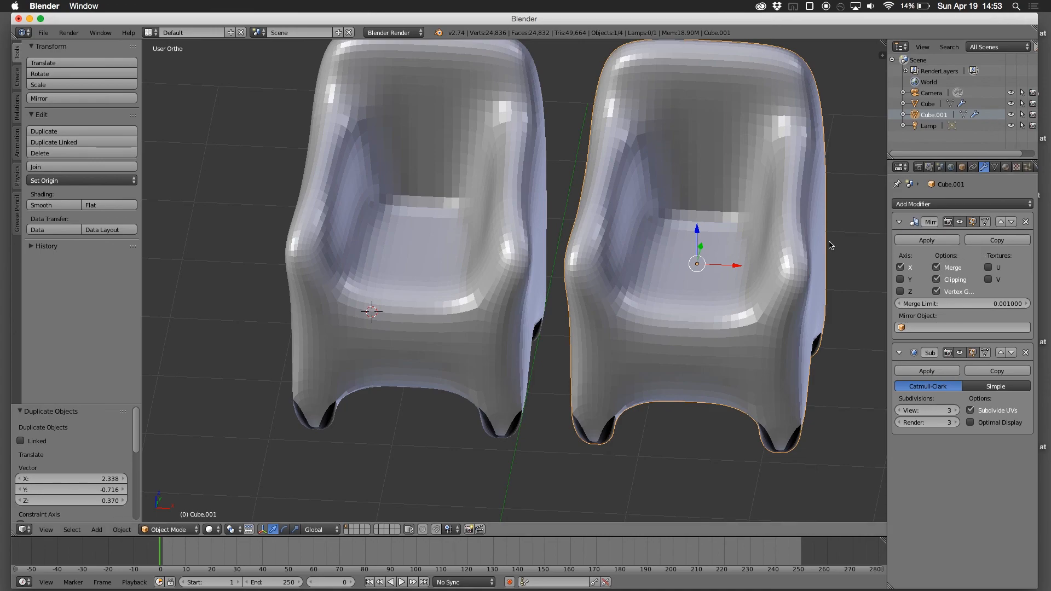
pyautogui.click(933, 241)
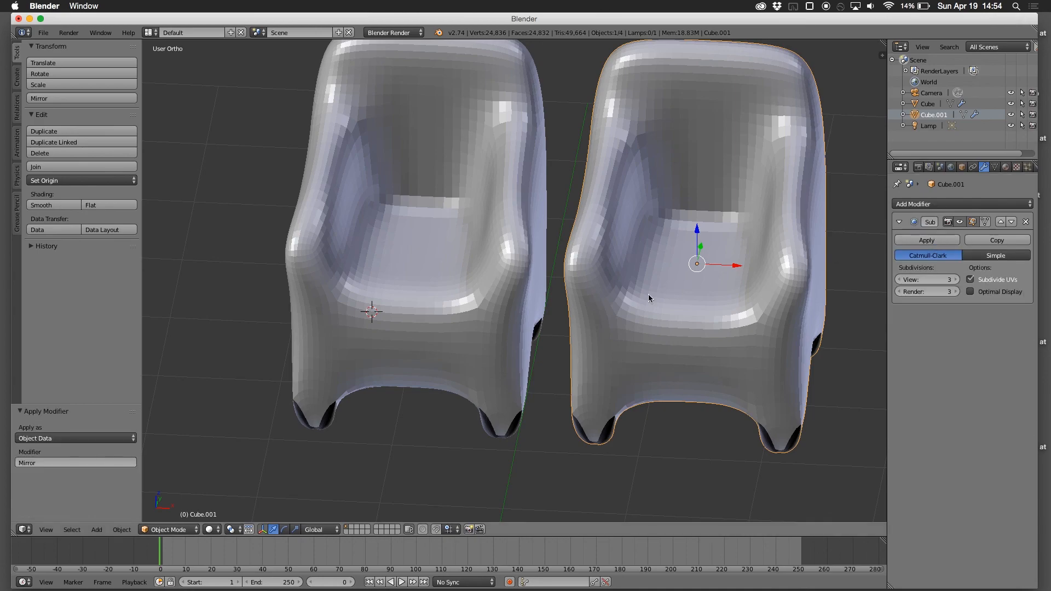
# Step: In Edit Mode, move only one armrest's outer edge on the duplicate outward by about 0.063 along X
pyautogui.press('Tab')
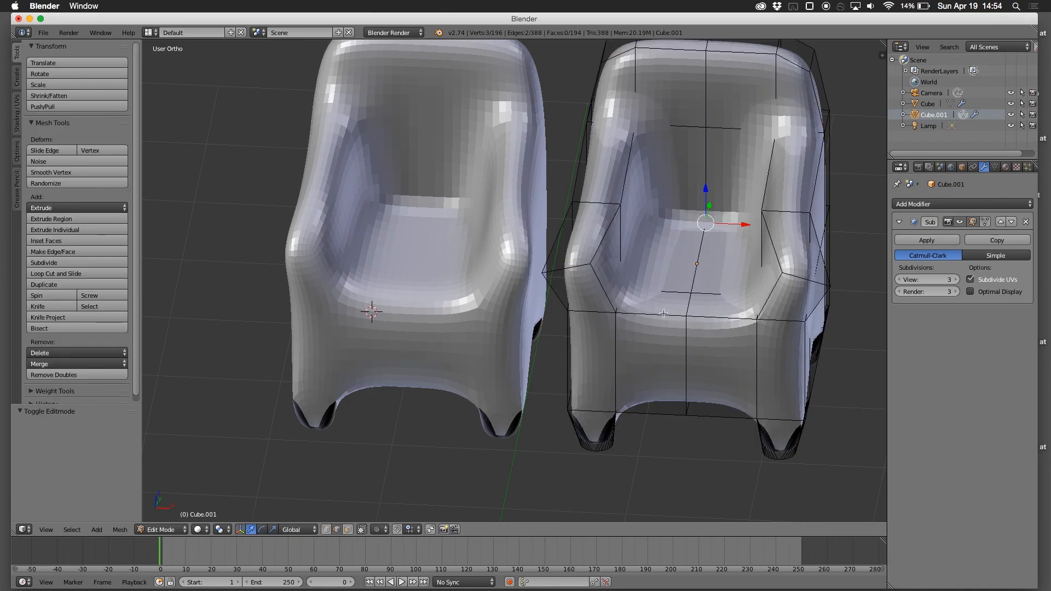
pyautogui.rightClick(567, 267)
pyautogui.rightClick(805, 285)
pyautogui.rightClick(568, 272)
pyautogui.rightClick(807, 280)
pyautogui.moveTo(841, 282)
pyautogui.mouseDown()
pyautogui.moveTo(808, 284)
pyautogui.moveTo(866, 286)
pyautogui.moveTo(851, 287)
pyautogui.mouseUp()
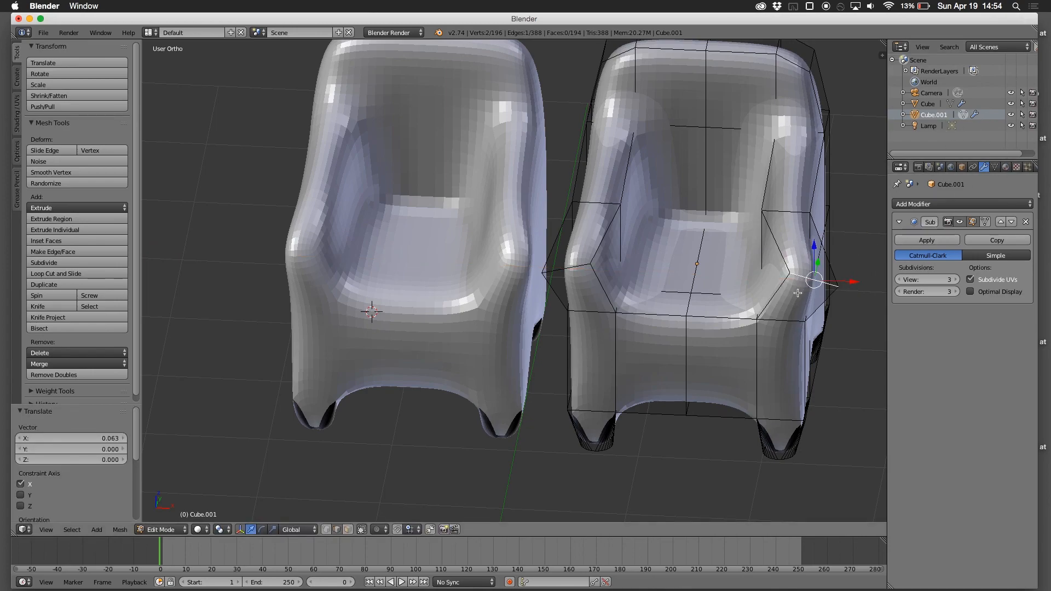
# Step: Apply the duplicate's Subdivision Surface modifier in Object Mode, and enter Edit Mode on the dense mesh
pyautogui.press('Tab')
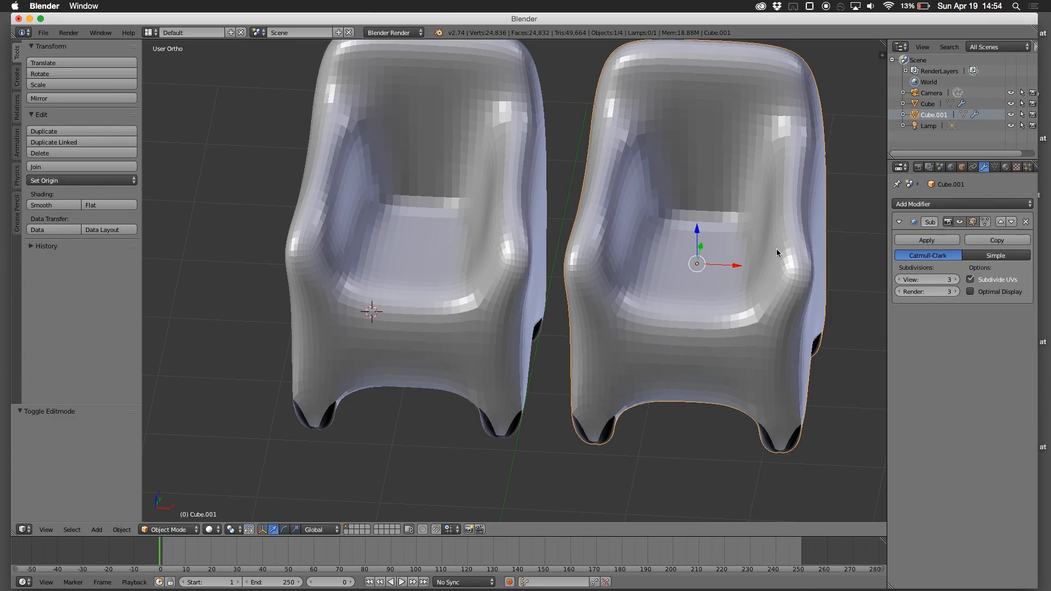
pyautogui.click(920, 240)
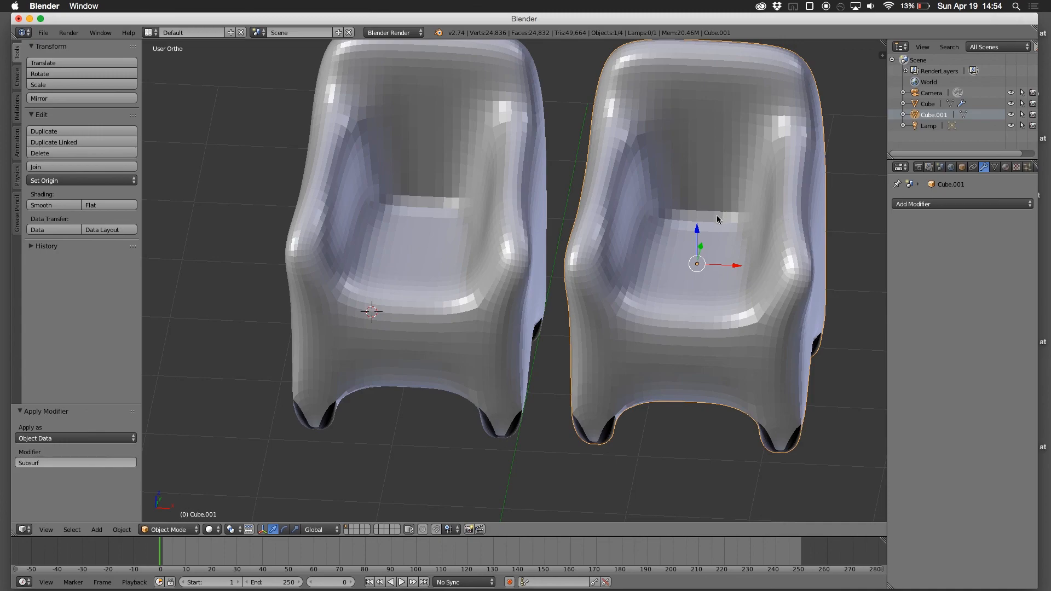
pyautogui.press('Tab')
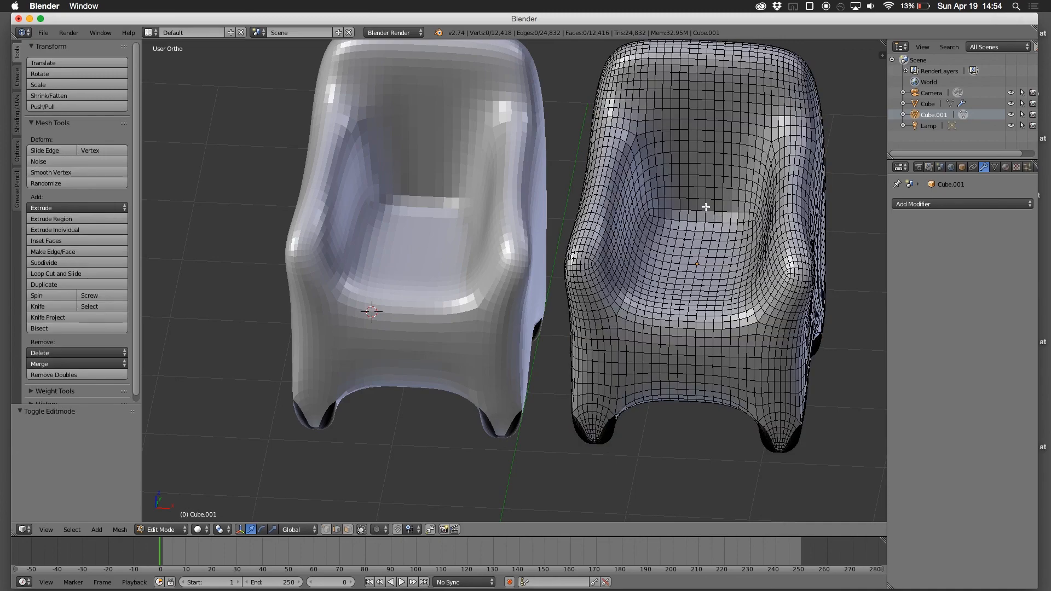
# Step: Select a single small edge at the front of the duplicate's seat and try moving it along Z
pyautogui.rightClick(705, 207)
pyautogui.rightClick(725, 177)
pyautogui.rightClick(737, 199)
pyautogui.rightClick(731, 255)
pyautogui.press('g')
pyautogui.press('z')
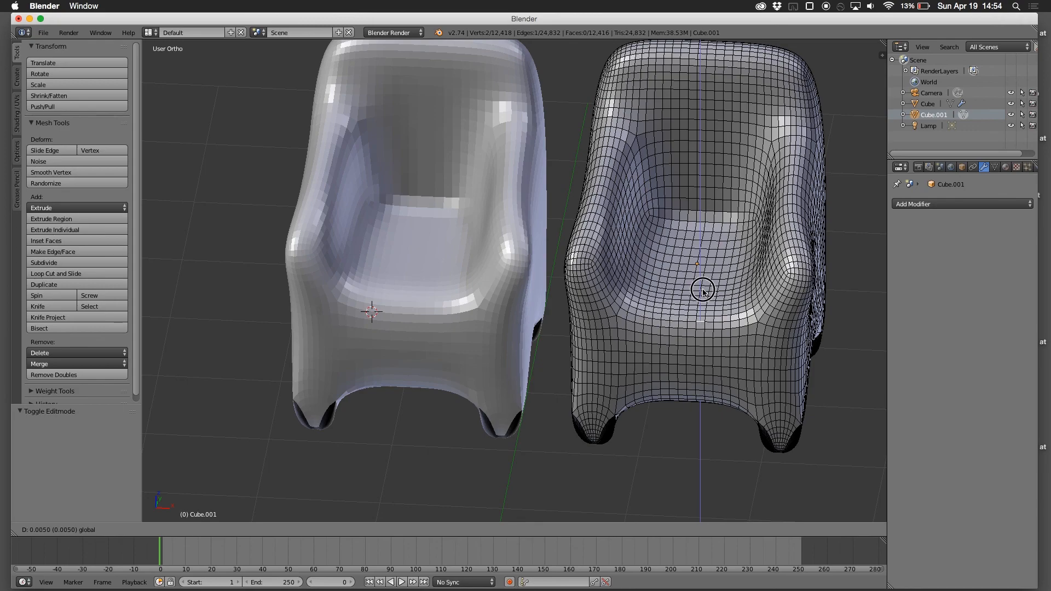
pyautogui.click(701, 290)
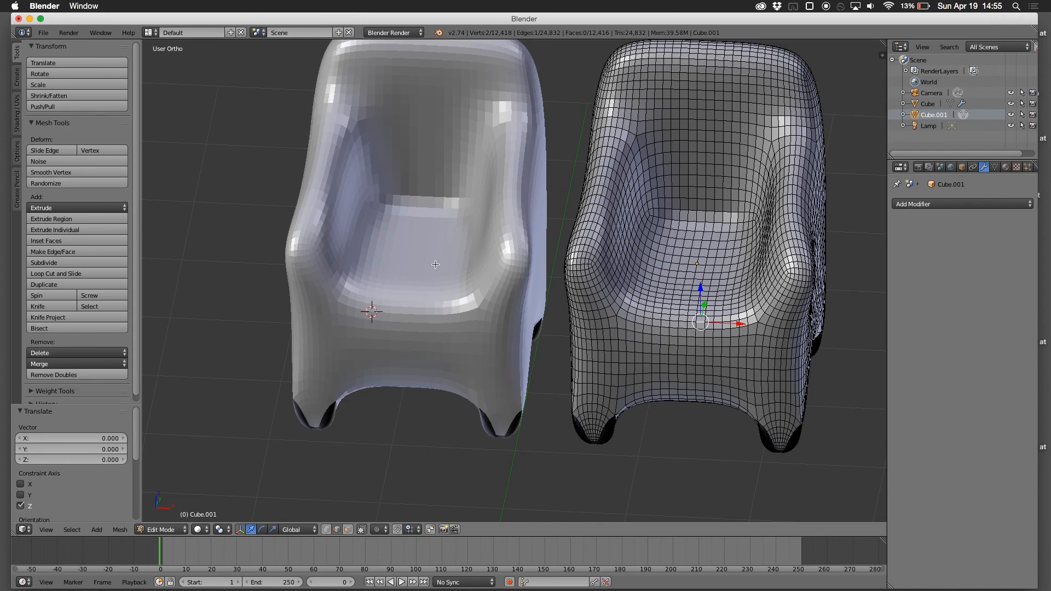
# Step: Try selecting several edges on the duplicate's front panel, and switch to Face select mode
pyautogui.click(652, 341)
pyautogui.rightClick(656, 350)
pyautogui.keyDown('shift'); pyautogui.rightClick(660, 357); pyautogui.keyUp('shift')
pyautogui.keyDown('shift'); pyautogui.rightClick(658, 370); pyautogui.keyUp('shift')
pyautogui.click(348, 530)
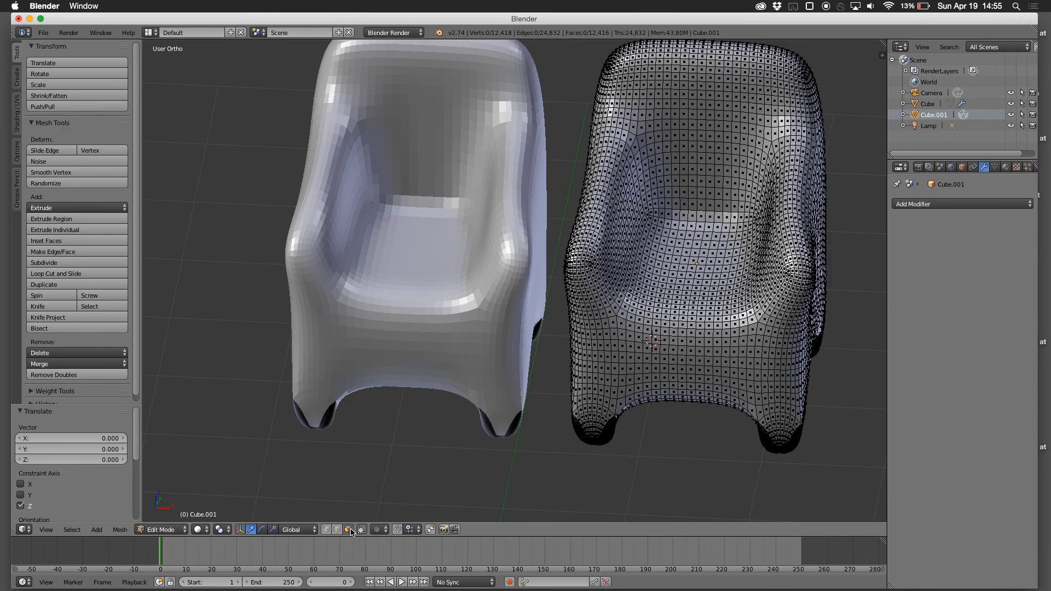
# Step: Delete four adjacent faces on the duplicate's front panel, inspect the opening, and undo the deletion
pyautogui.rightClick(622, 371)
pyautogui.keyDown('shift'); pyautogui.rightClick(635, 370); pyautogui.keyUp('shift')
pyautogui.keyDown('shift'); pyautogui.rightClick(648, 370); pyautogui.keyUp('shift')
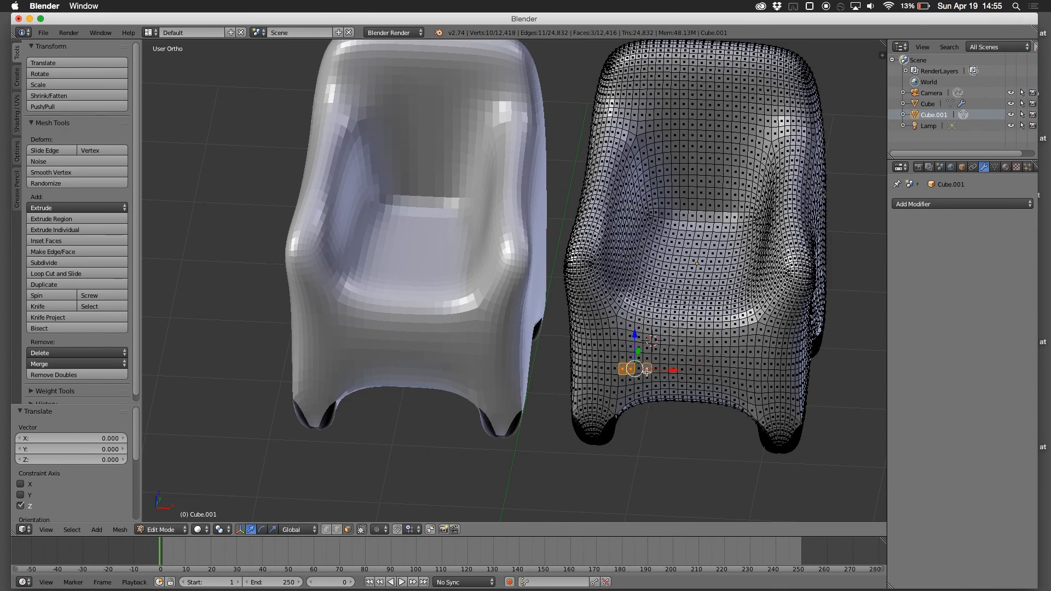
pyautogui.keyDown('shift'); pyautogui.rightClick(629, 377); pyautogui.keyUp('shift')
pyautogui.press('x')
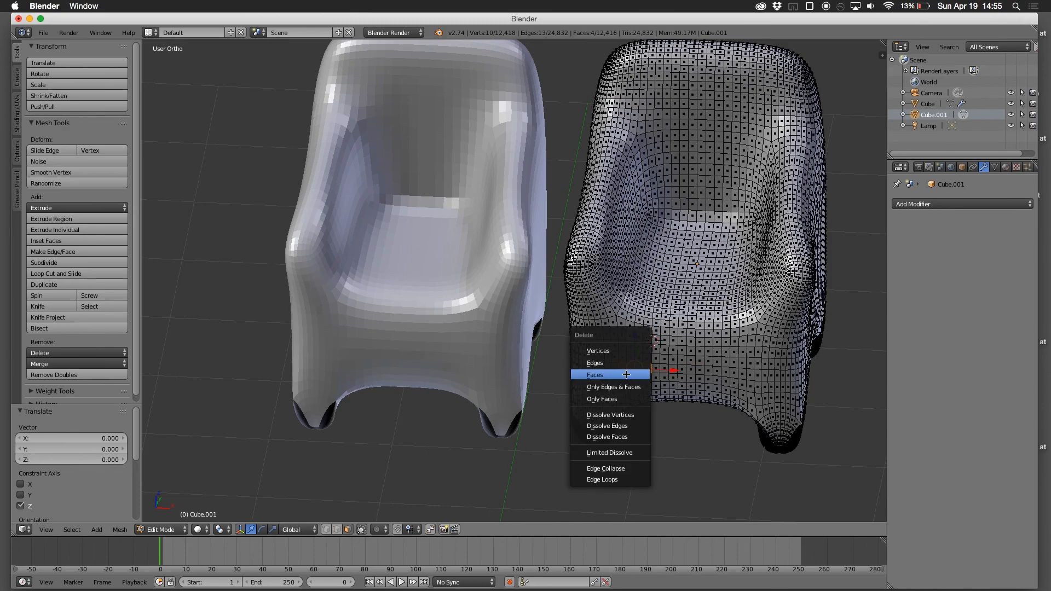
pyautogui.click(626, 375)
pyautogui.moveTo(667, 392); pyautogui.dragTo(659, 364, button='middle')
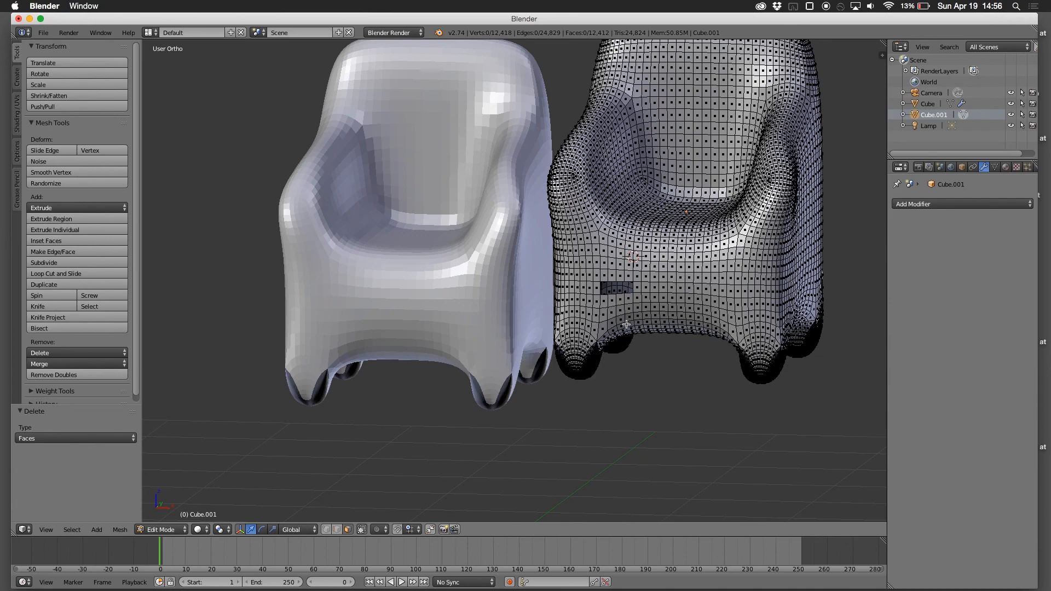
pyautogui.hotkey('ctrl', 'z')
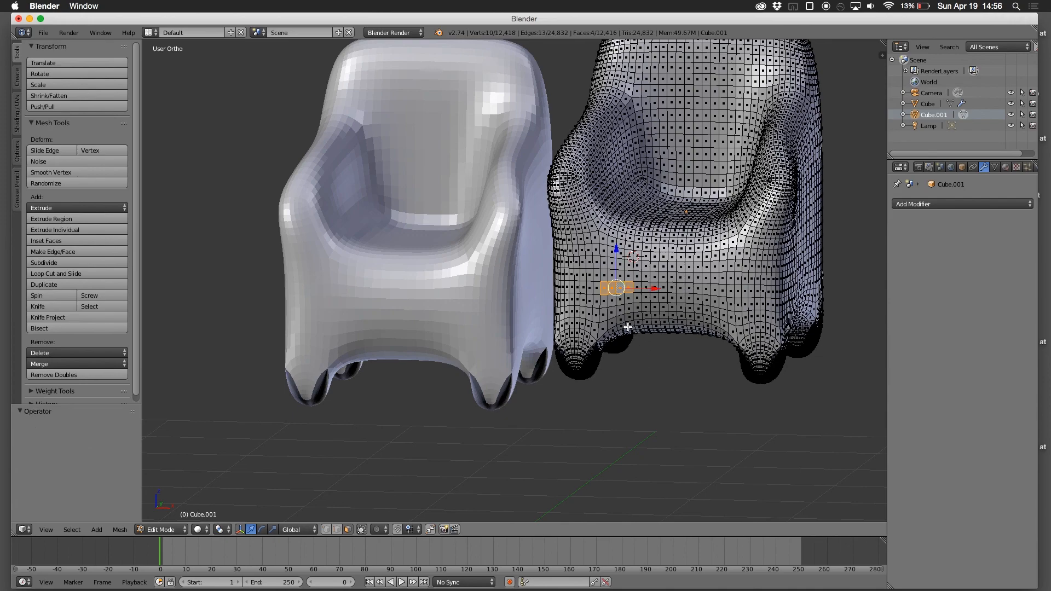